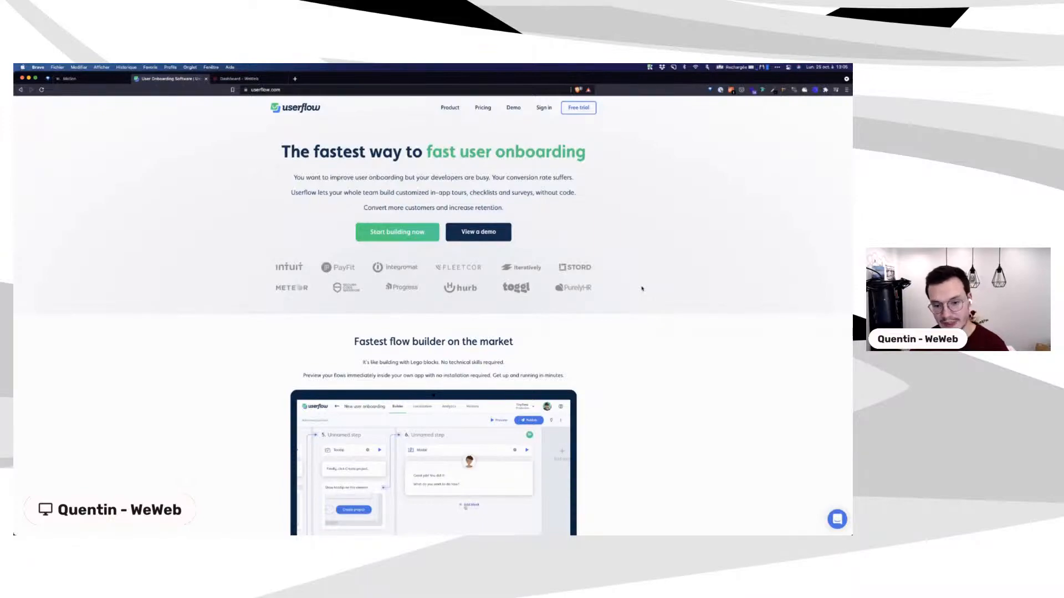
Step: Scroll down the Userflow homepage below the 'fastest way to fast user onboarding' headline
scroll(634, 287, "down", 5)
Step: Play the Fastest flow builder demo video full screen from the homepage
scroll(642, 288, "down", 20)
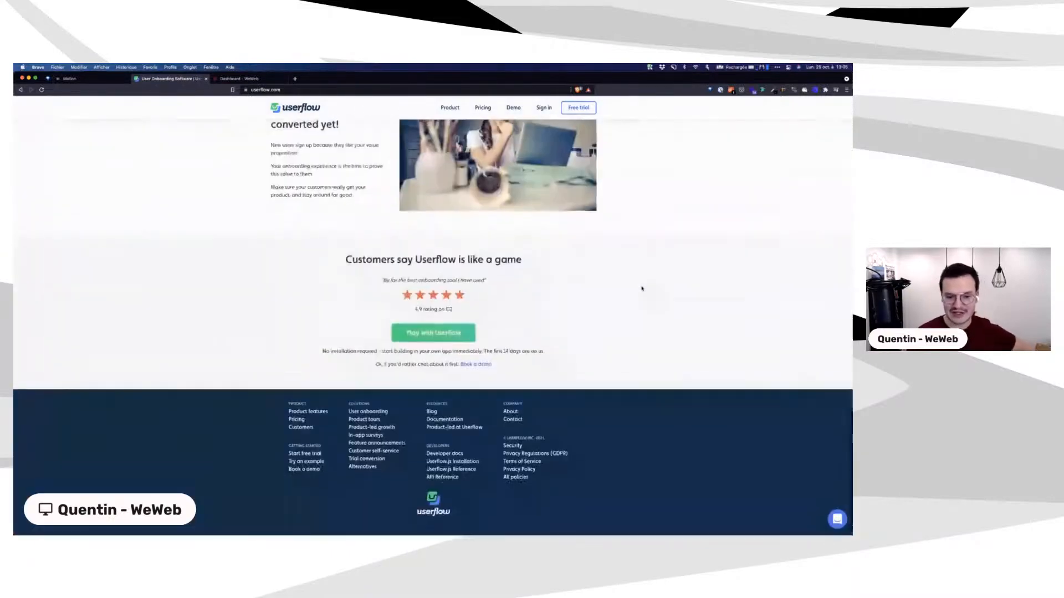
scroll(641, 288, "up", 20)
scroll(642, 289, "up", 3)
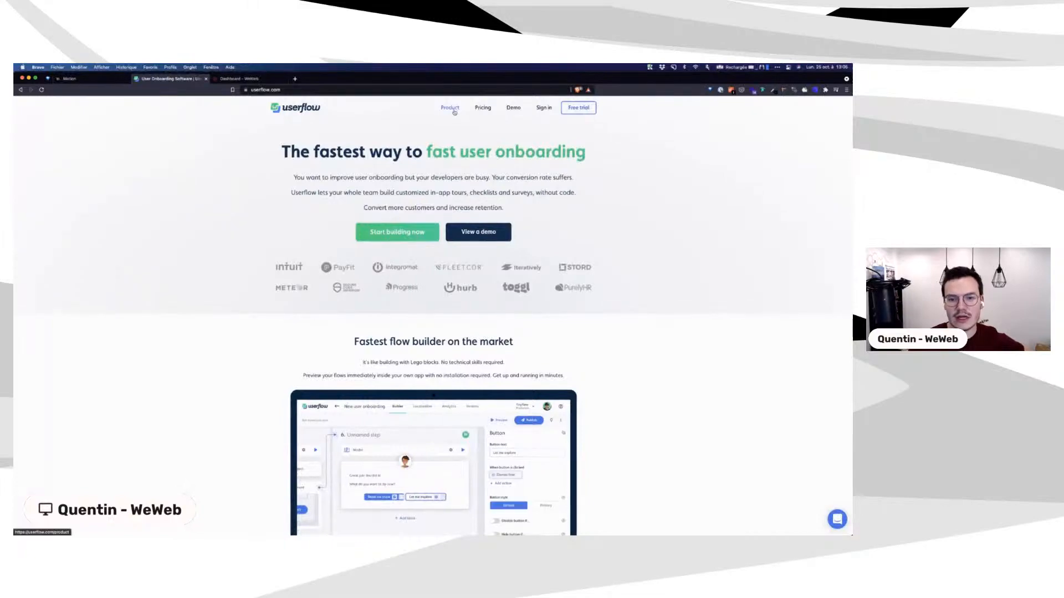
scroll(641, 274, "down", 5)
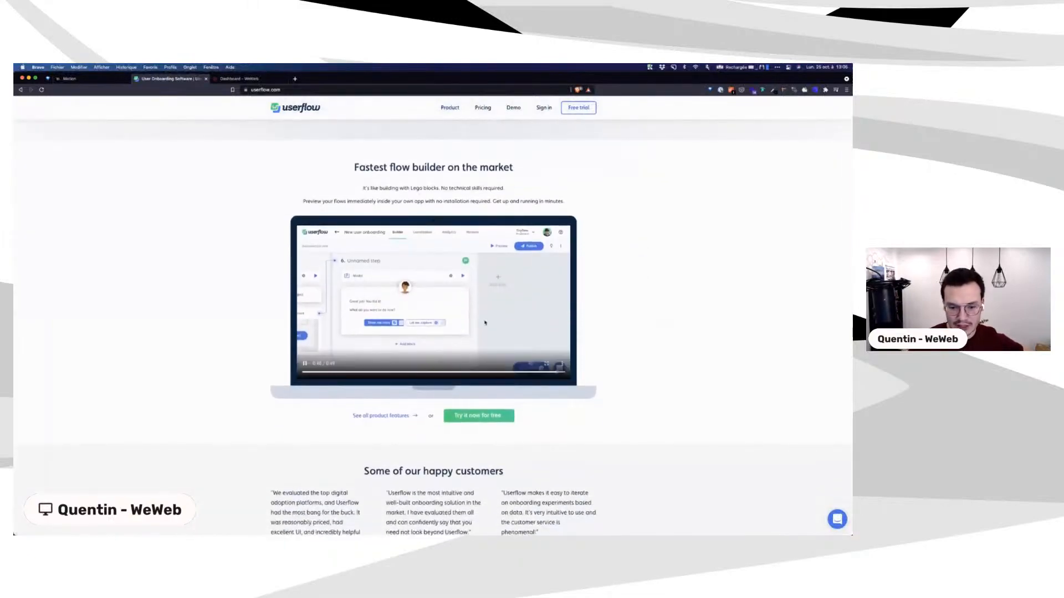
left_click(549, 365)
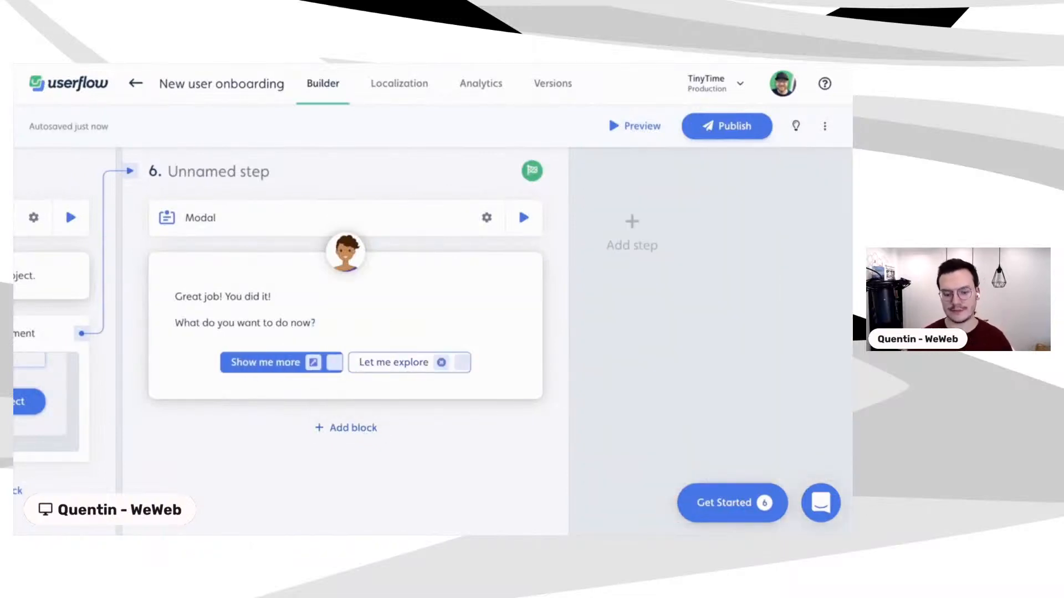
Step: Exit the full-screen video and browse the Product page down to its footer
key("Escape")
left_click(450, 110)
scroll(239, 276, "down", 3)
scroll(239, 276, "up", 2)
scroll(366, 300, "down", 10)
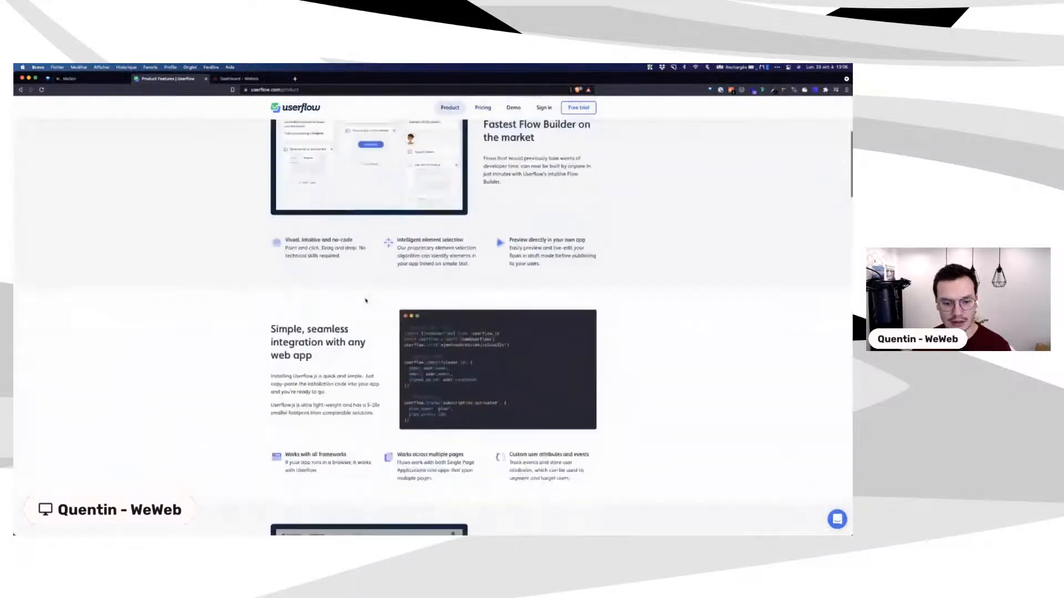
scroll(366, 300, "down", 15)
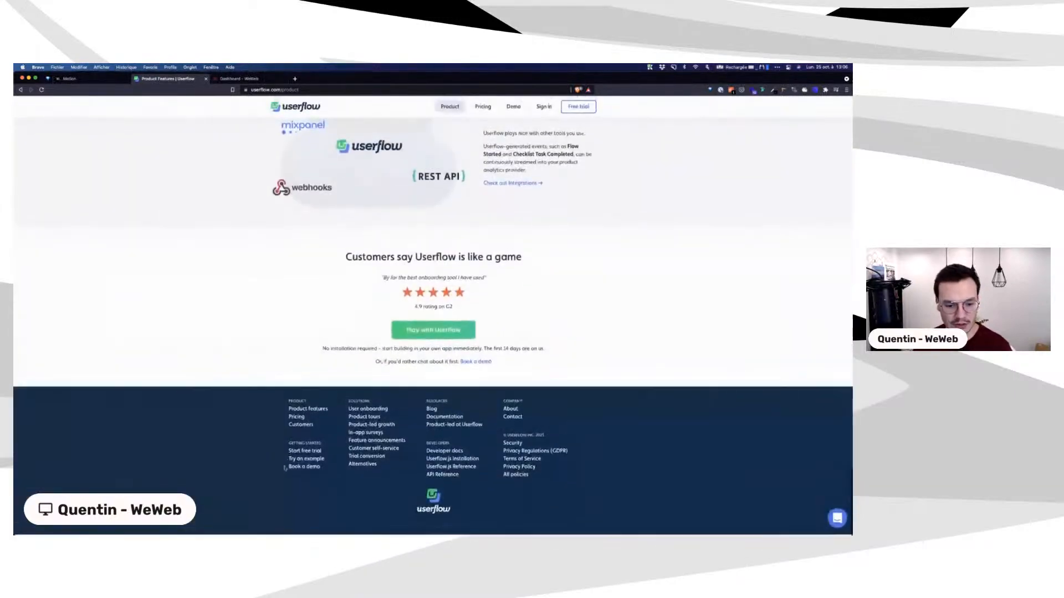
Step: Go to the Customers page and open the Stacker case study
left_click(308, 425)
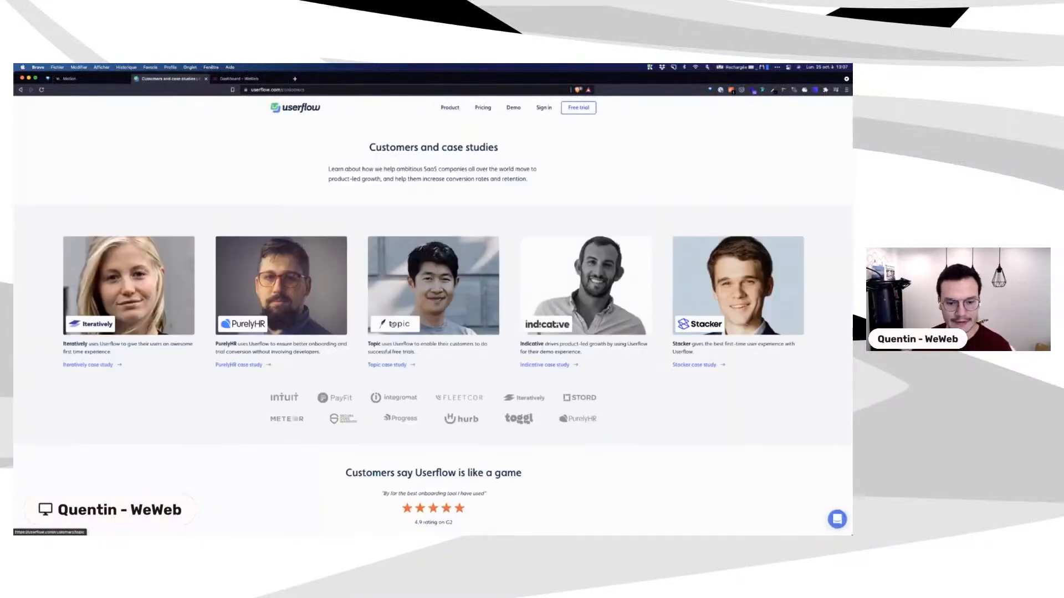
scroll(518, 353, "down", 1)
left_click(752, 305)
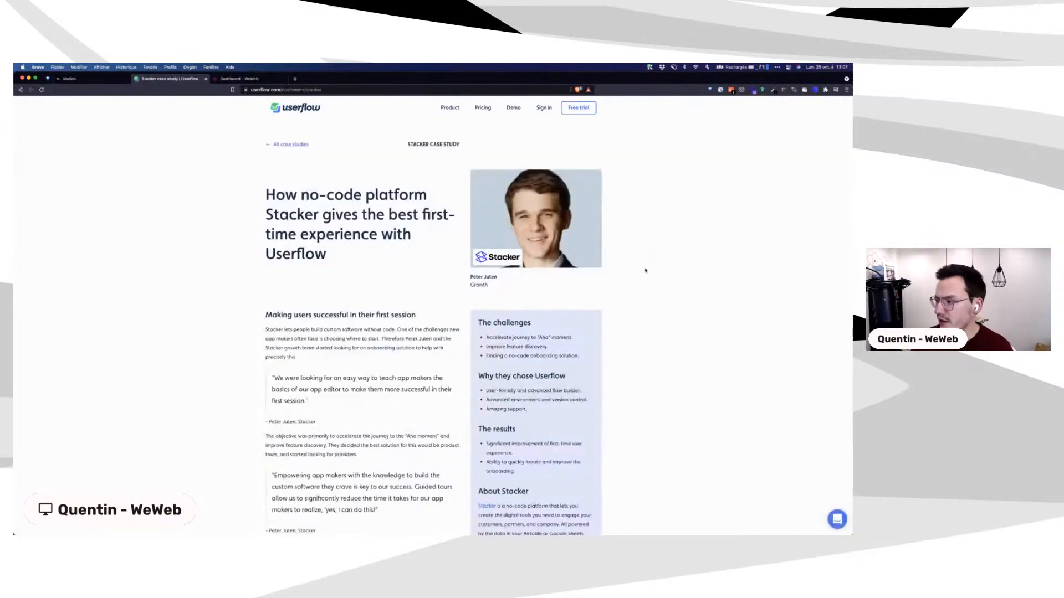
scroll(670, 270, "down", 1)
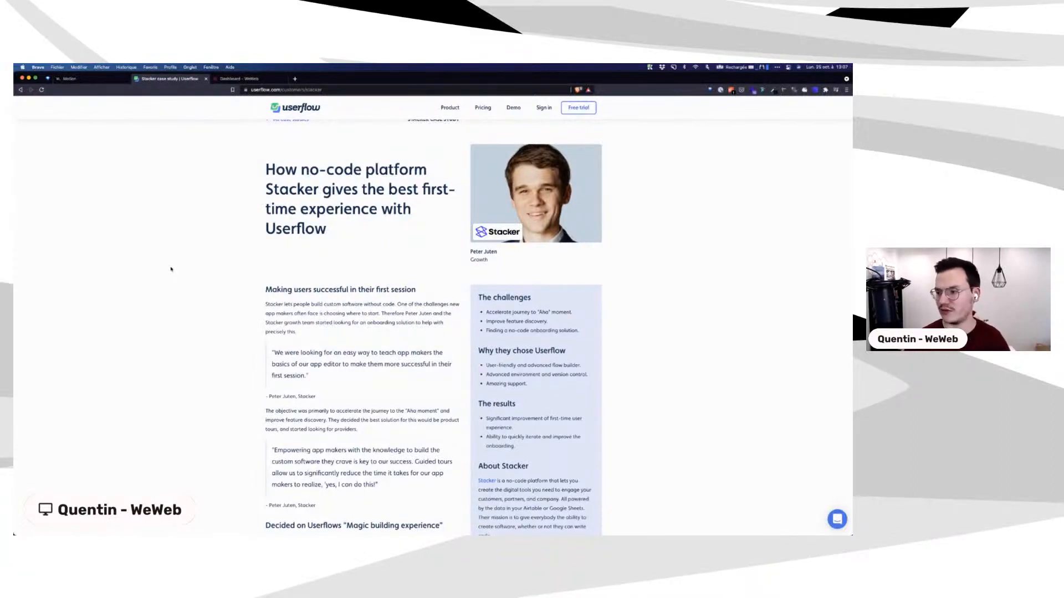
Step: Play the 'Demo of the Stacker Userflow implementation' video muted and full screen
scroll(171, 269, "down", 5)
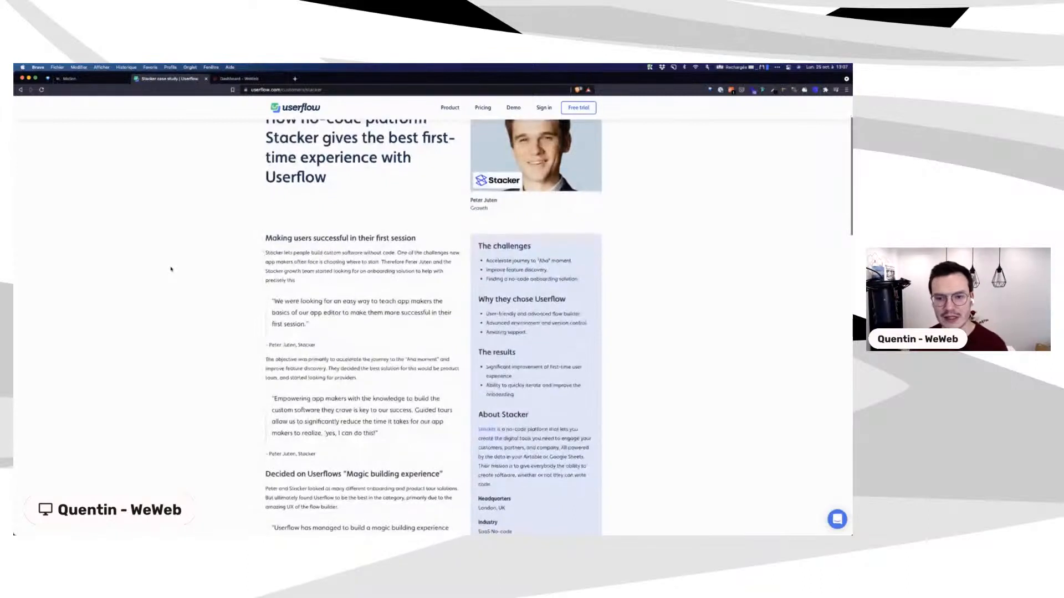
scroll(211, 252, "down", 8)
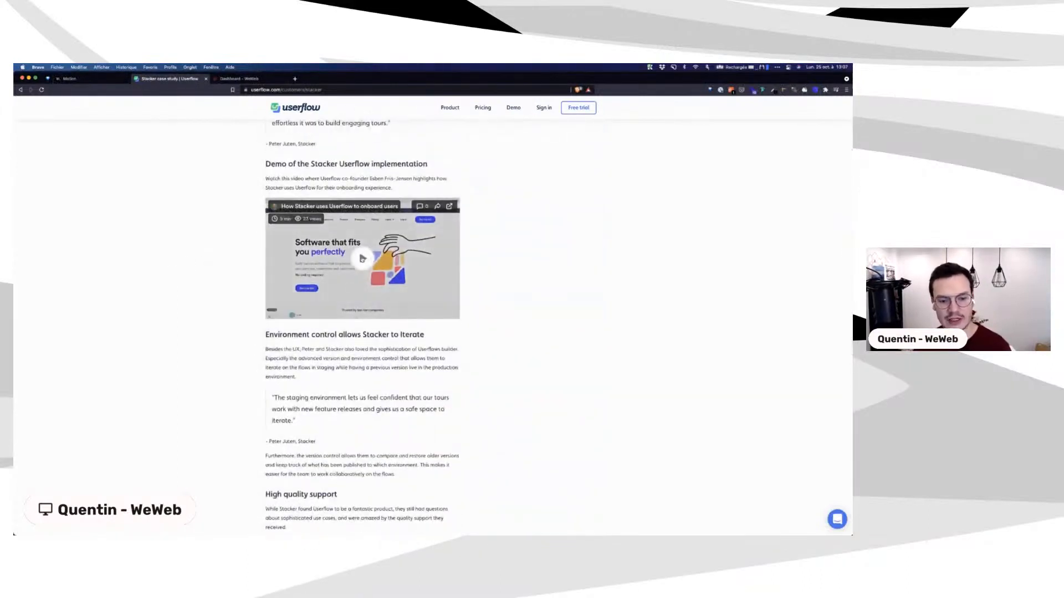
left_click(363, 258)
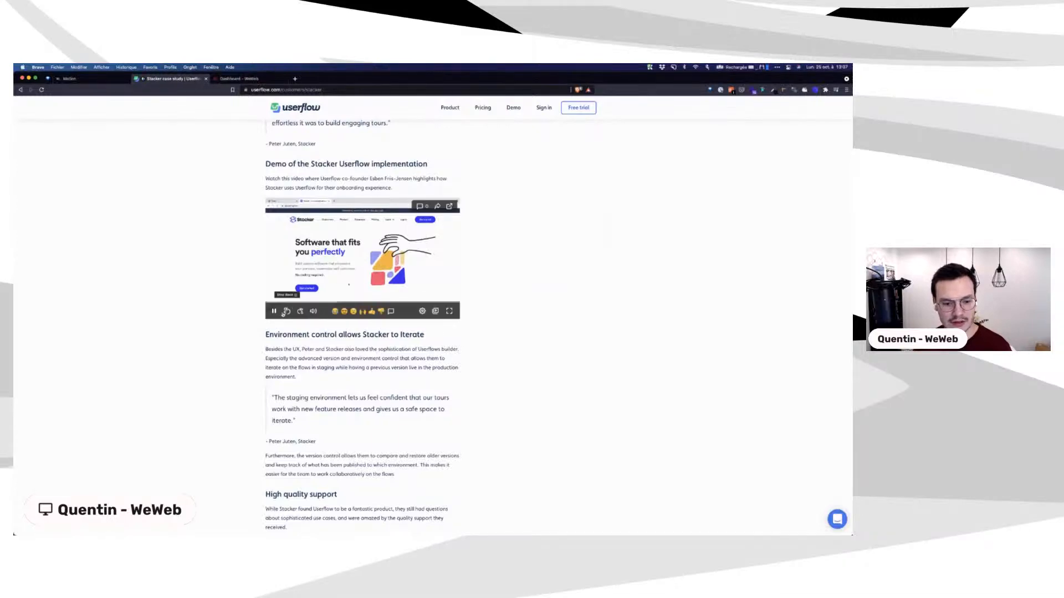
left_click(313, 312)
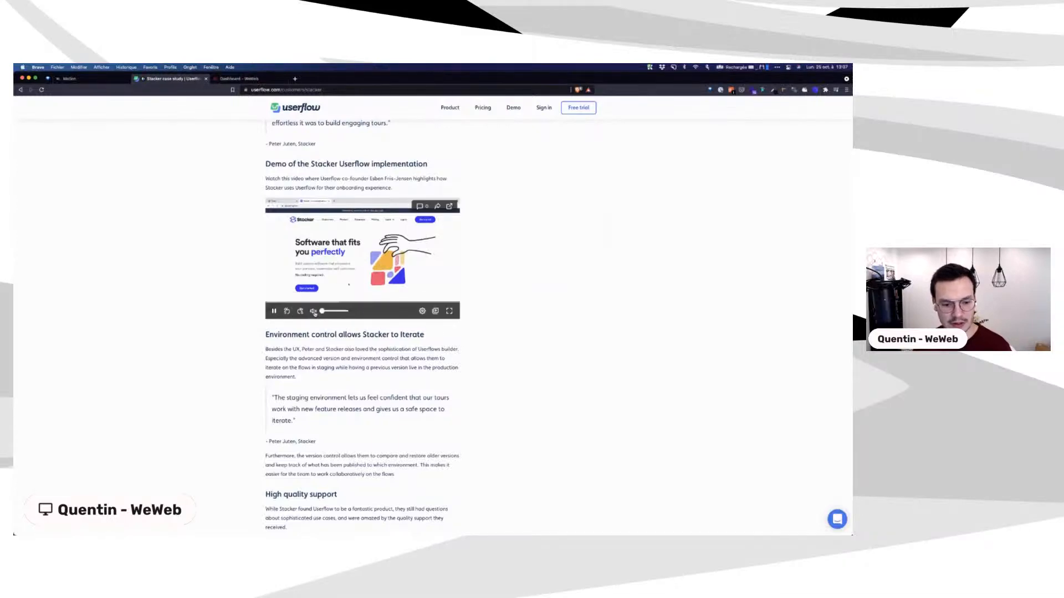
left_click(450, 313)
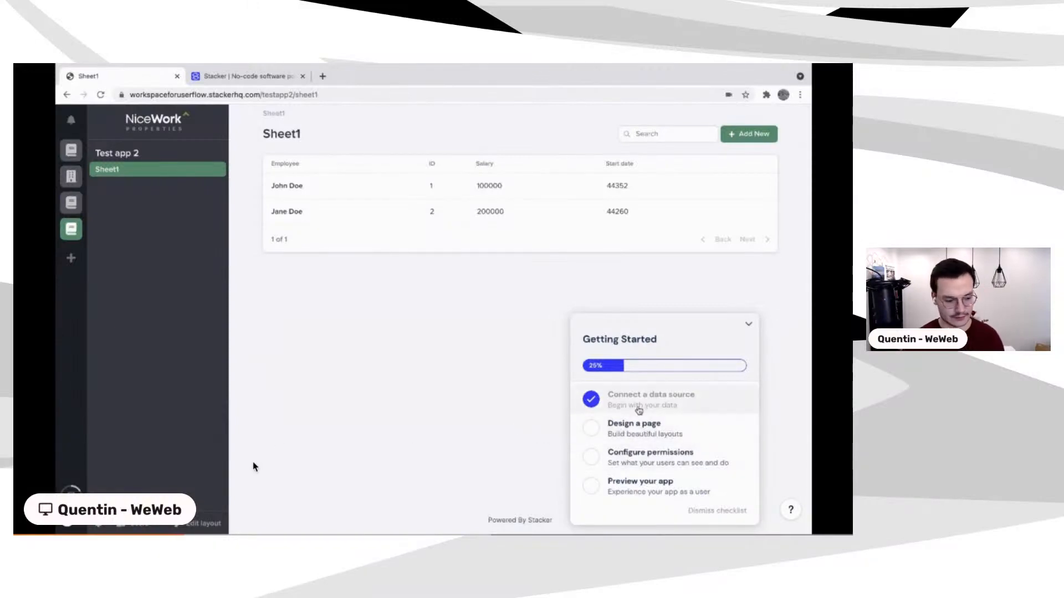
Step: Skip the Stacker demo ahead through record detail to the layout editor part
left_click(51, 528)
left_click(49, 528)
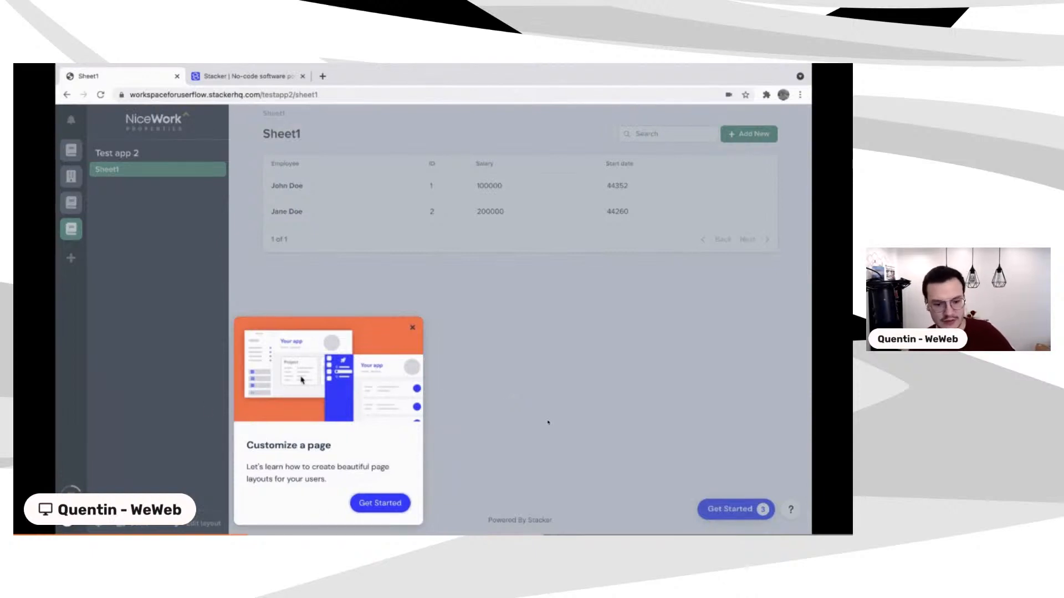
mouse_move(395, 478)
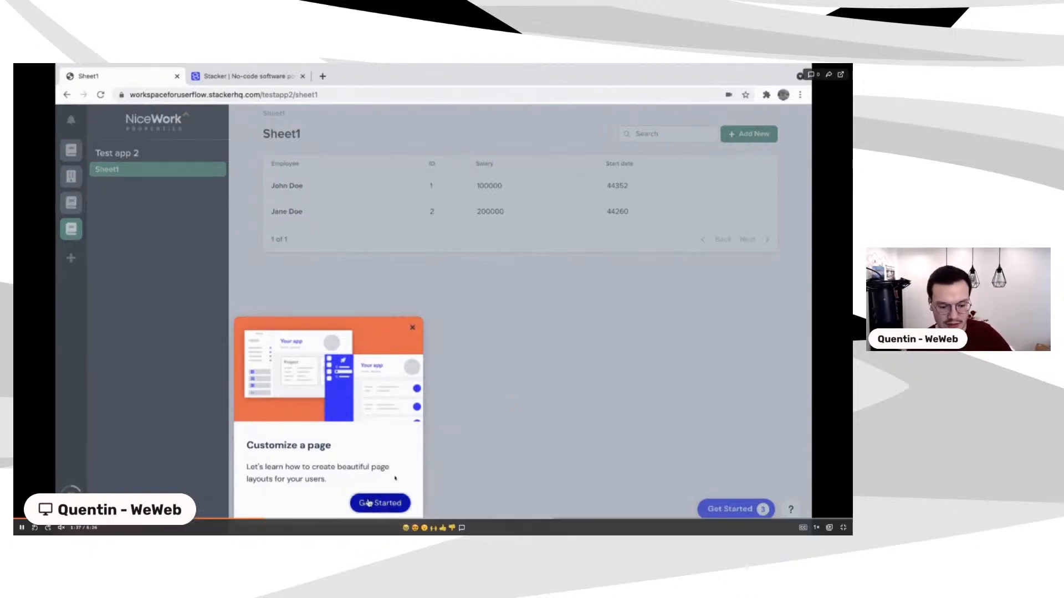
left_click(294, 520)
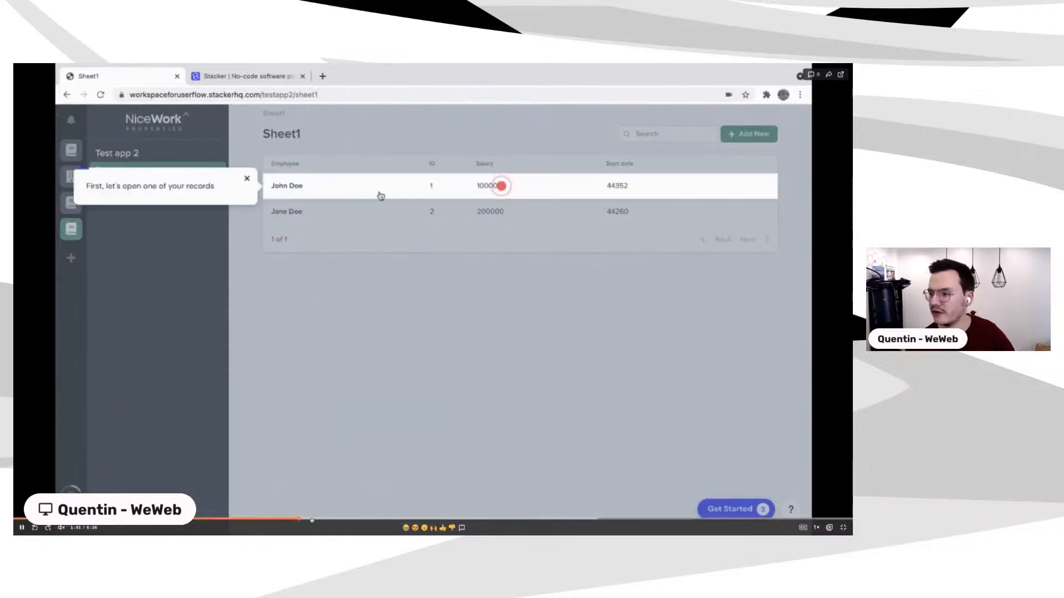
left_click(329, 520)
left_click(366, 520)
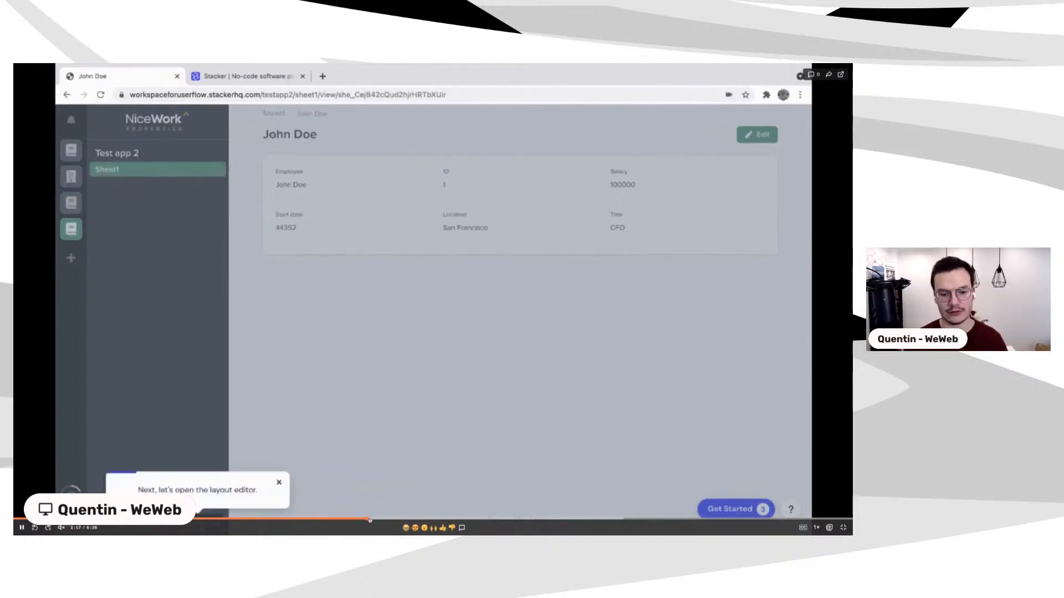
left_click(405, 519)
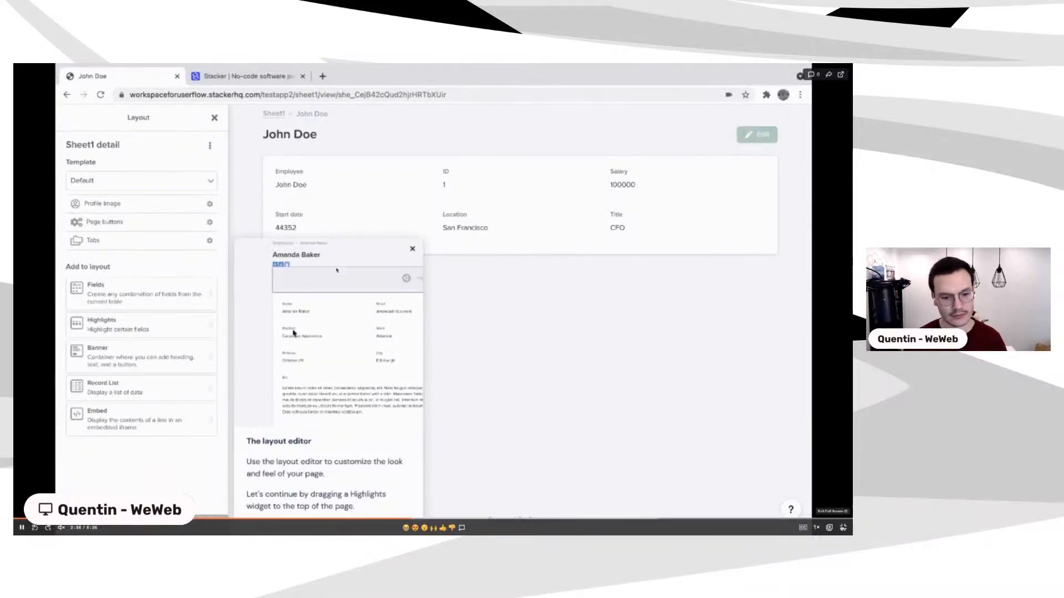
Step: Leave full screen and return to the homepage via the Userflow logo
left_click(843, 528)
scroll(365, 310, "up", 15)
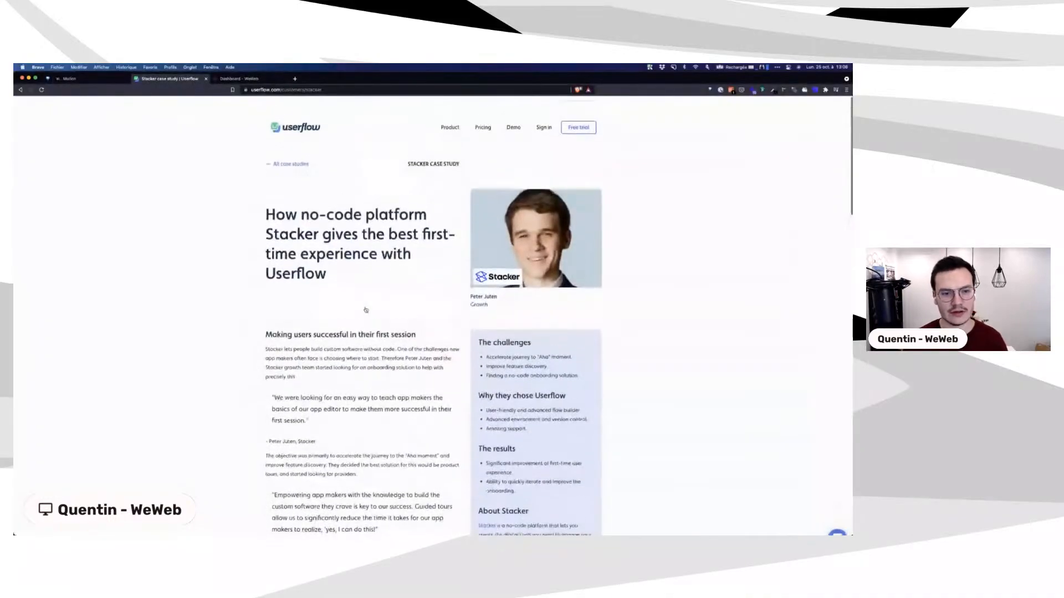
left_click(308, 113)
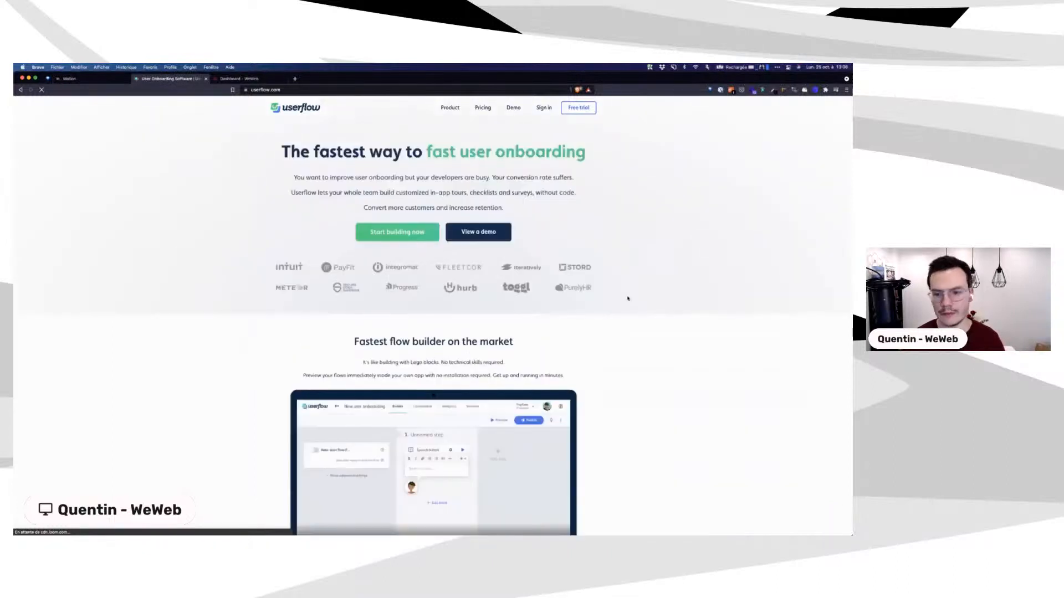
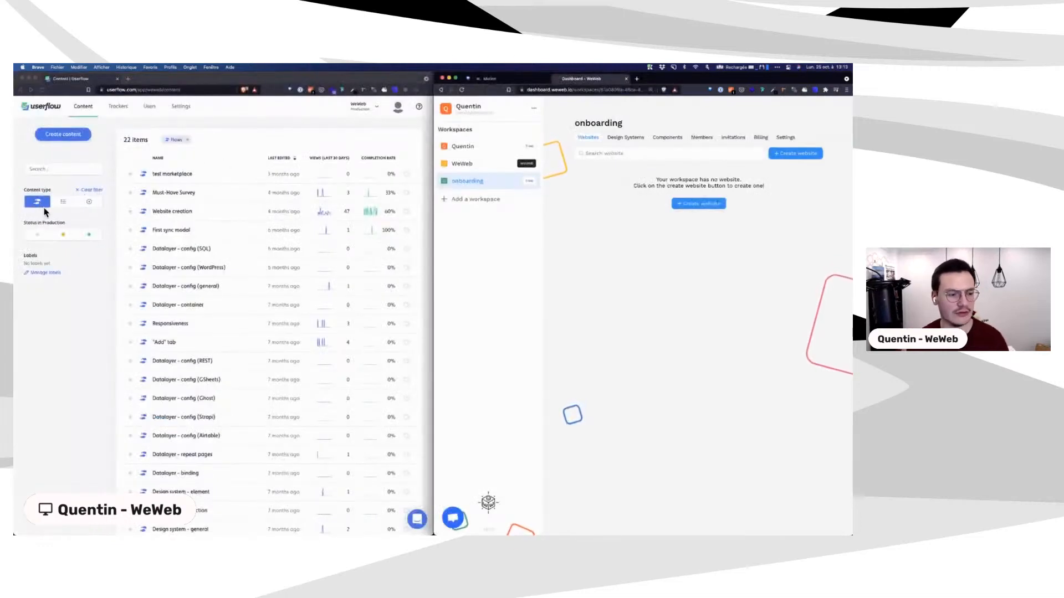
Step: Try the Flows, Checklists and Launchers filters, clear the content filter, and maximize the WeWeb window
left_click(63, 202)
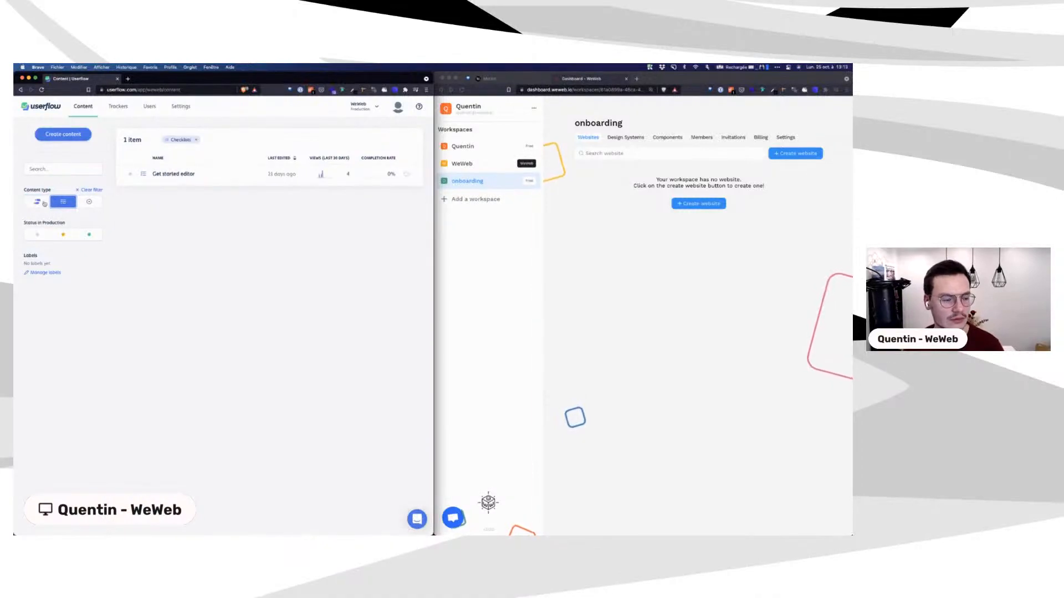
left_click(37, 201)
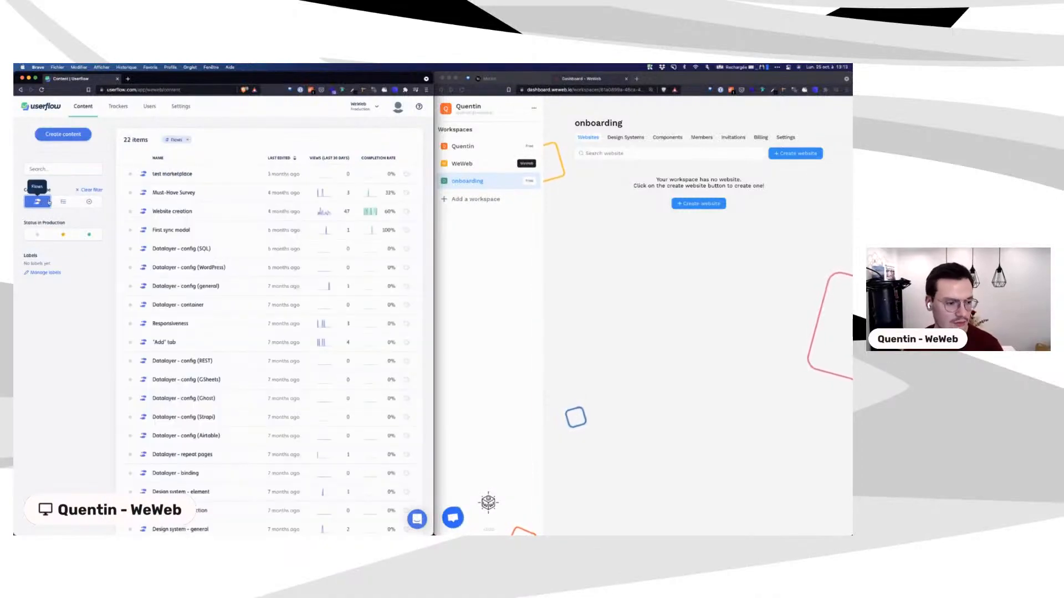
left_click(63, 202)
left_click(87, 202)
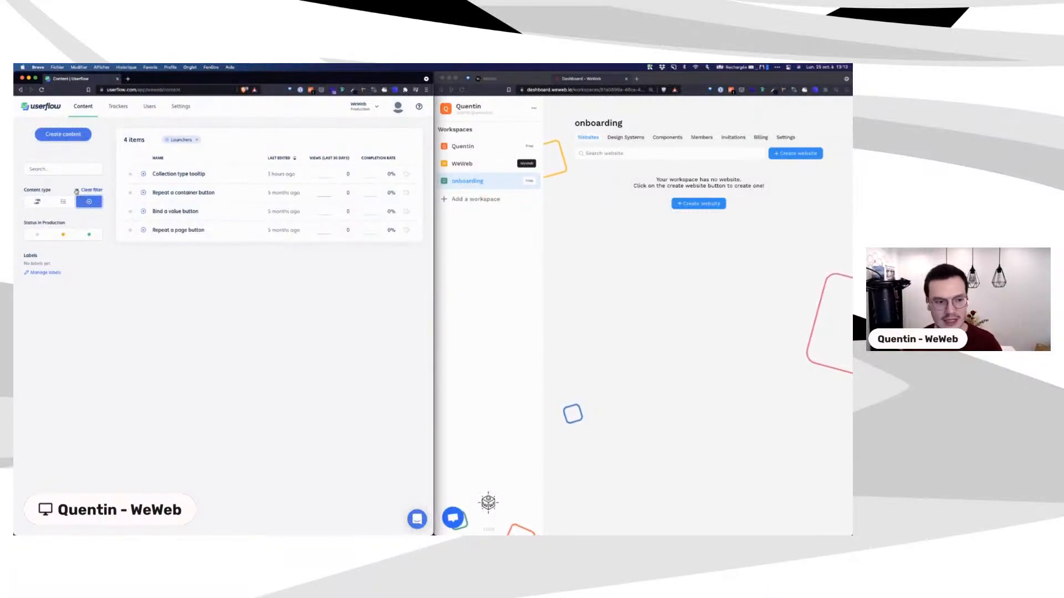
left_click(78, 190)
double_click(688, 79)
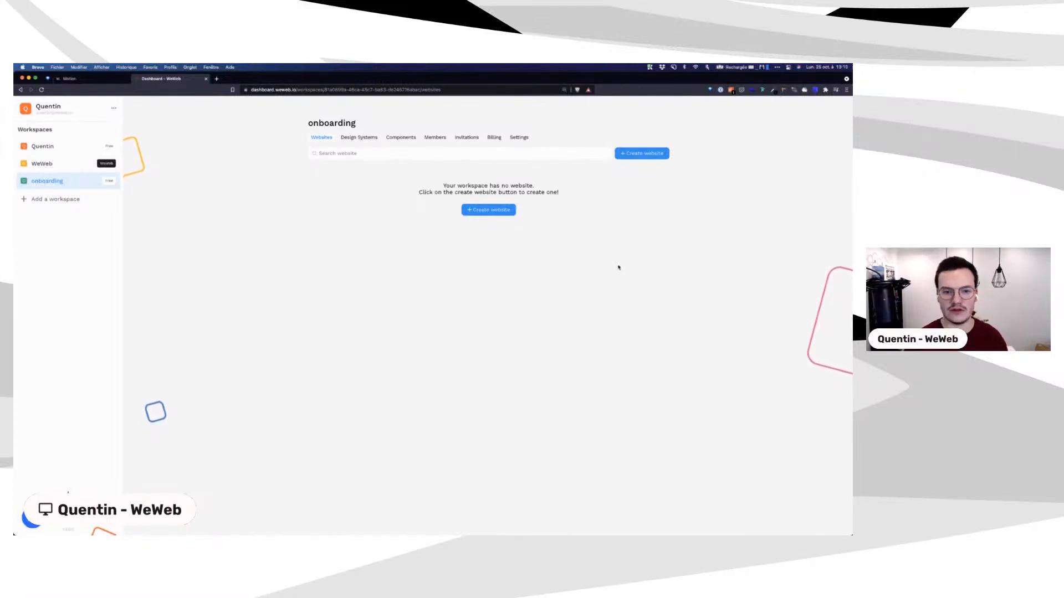
Step: Look through the Design Systems and Components tabs, then start a new website from Websites
left_click(362, 139)
left_click(398, 138)
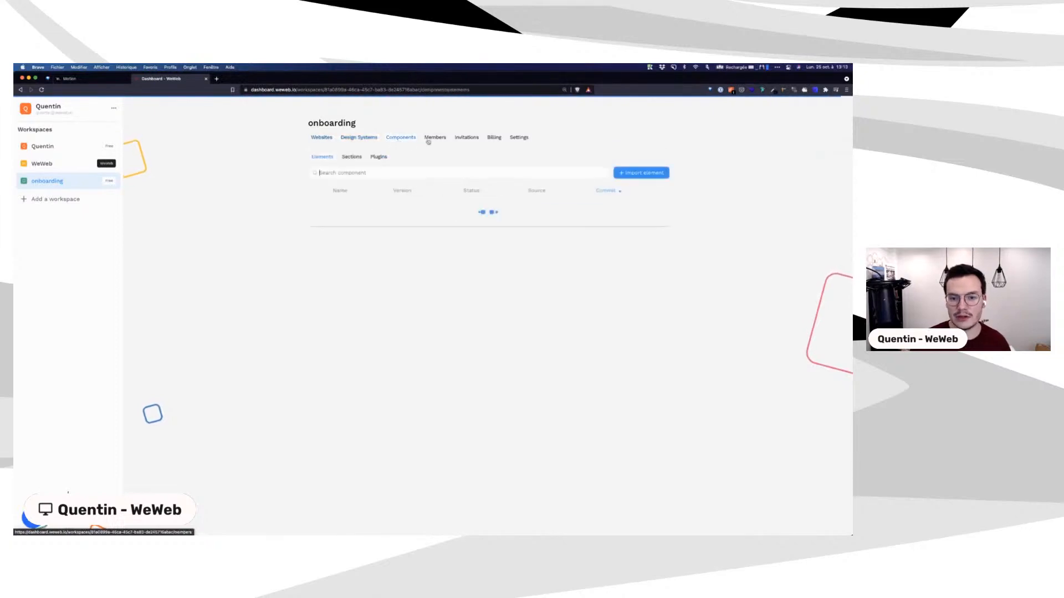
left_click(320, 138)
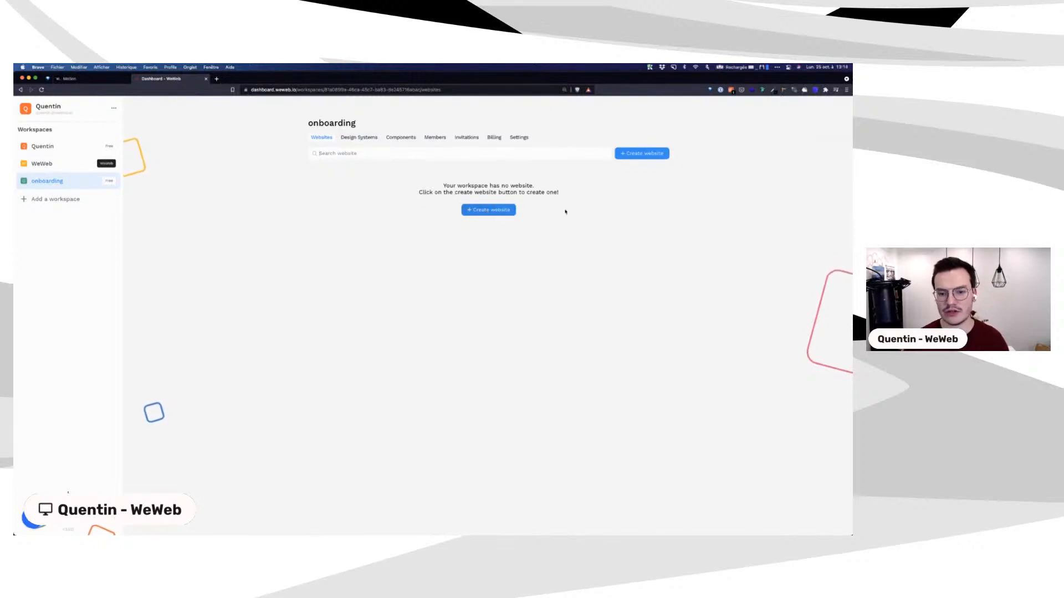
left_click(484, 213)
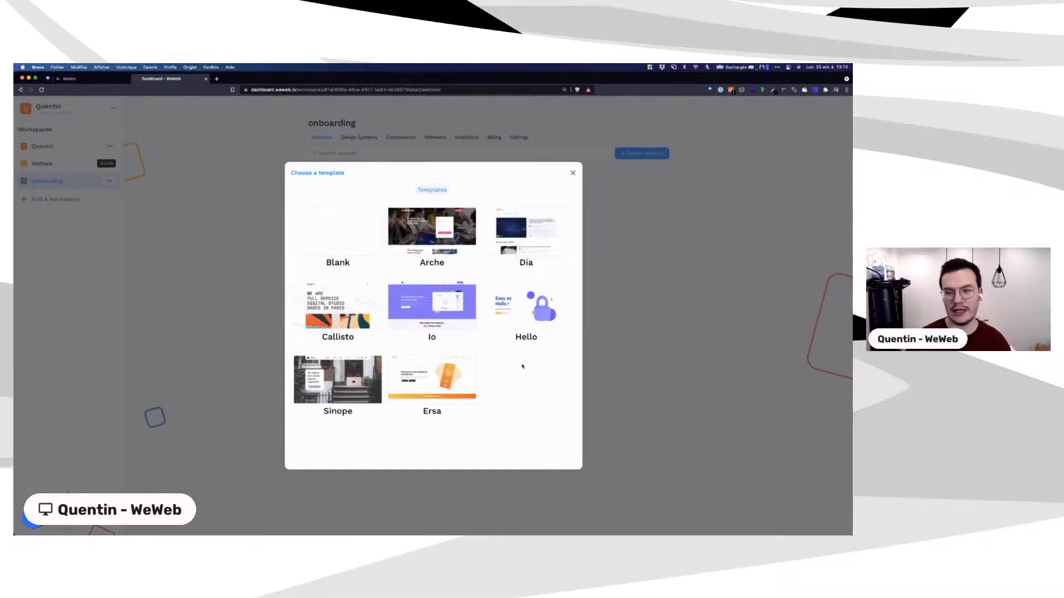
mouse_move(354, 233)
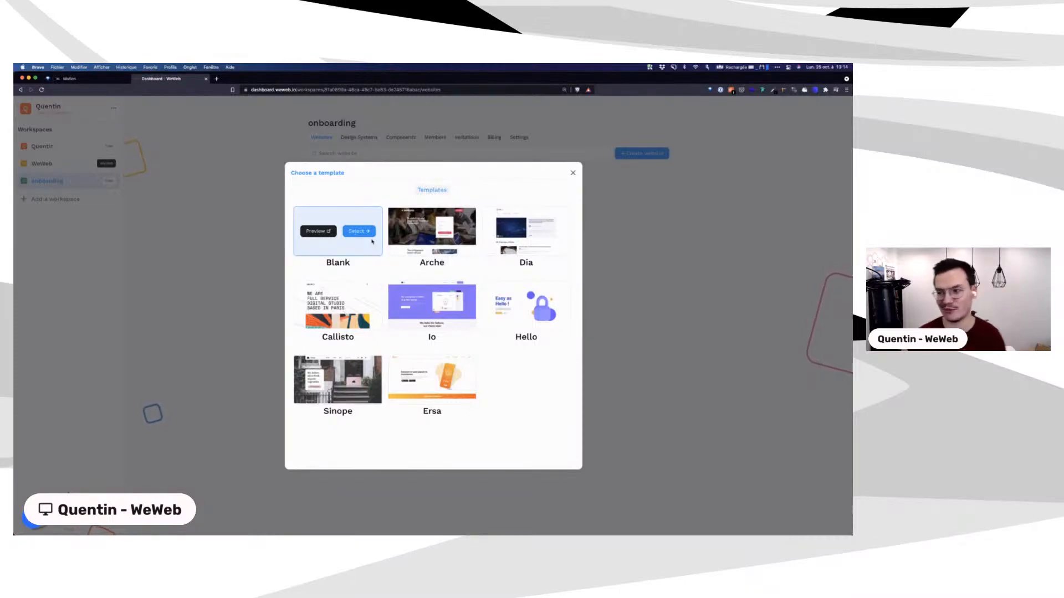
Step: Select the Hello template, name the website 'onboarding', and create it
mouse_move(532, 305)
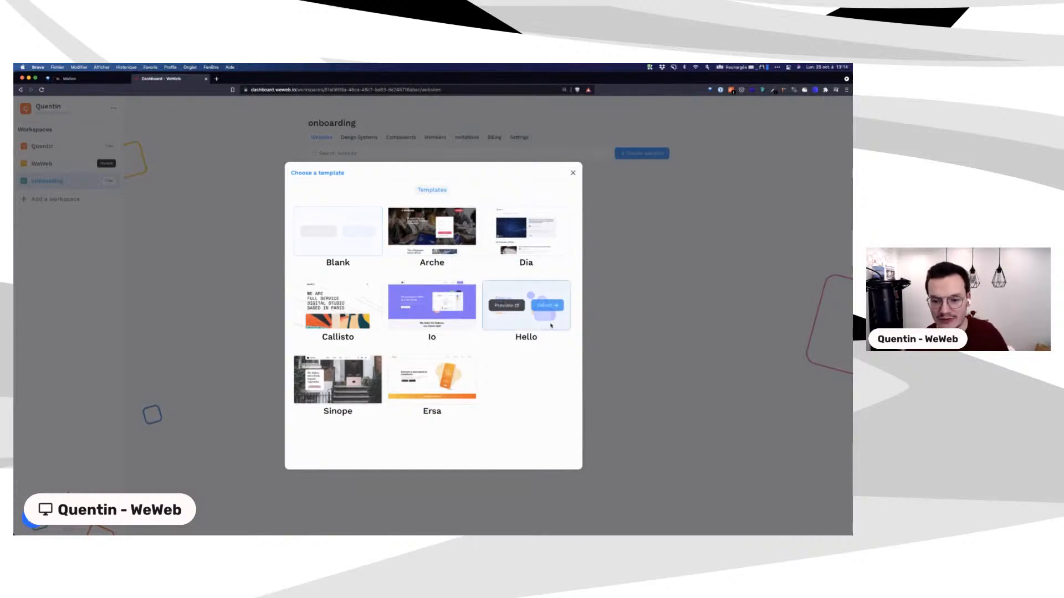
left_click(543, 306)
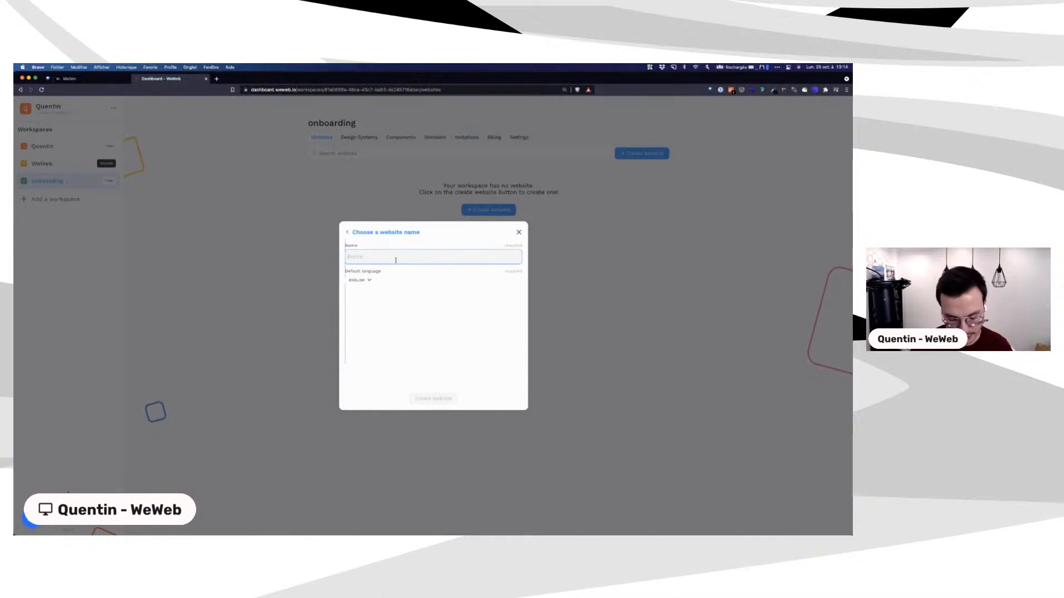
type("onboar")
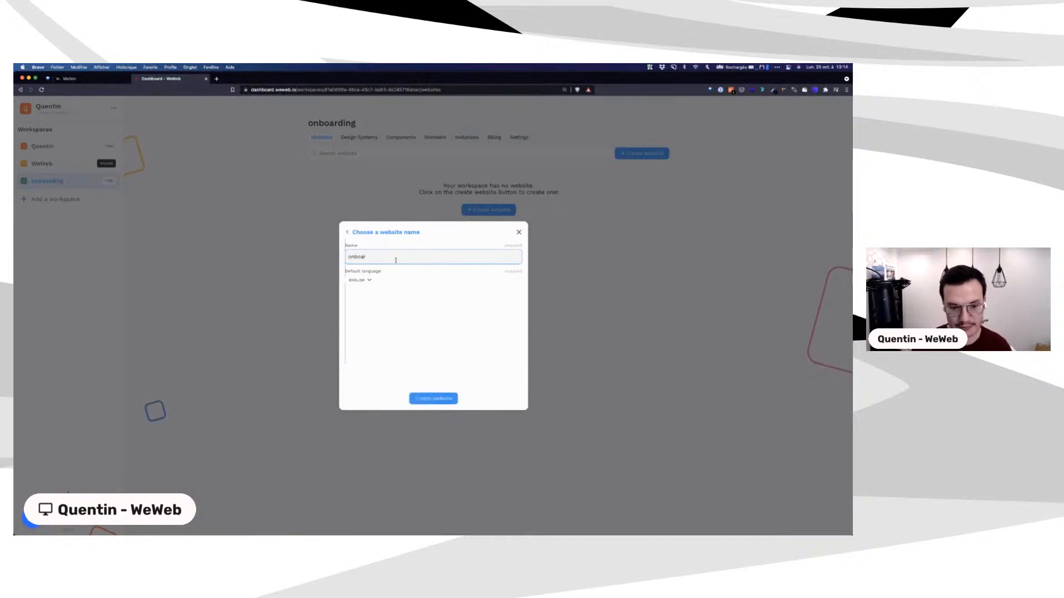
type("ding")
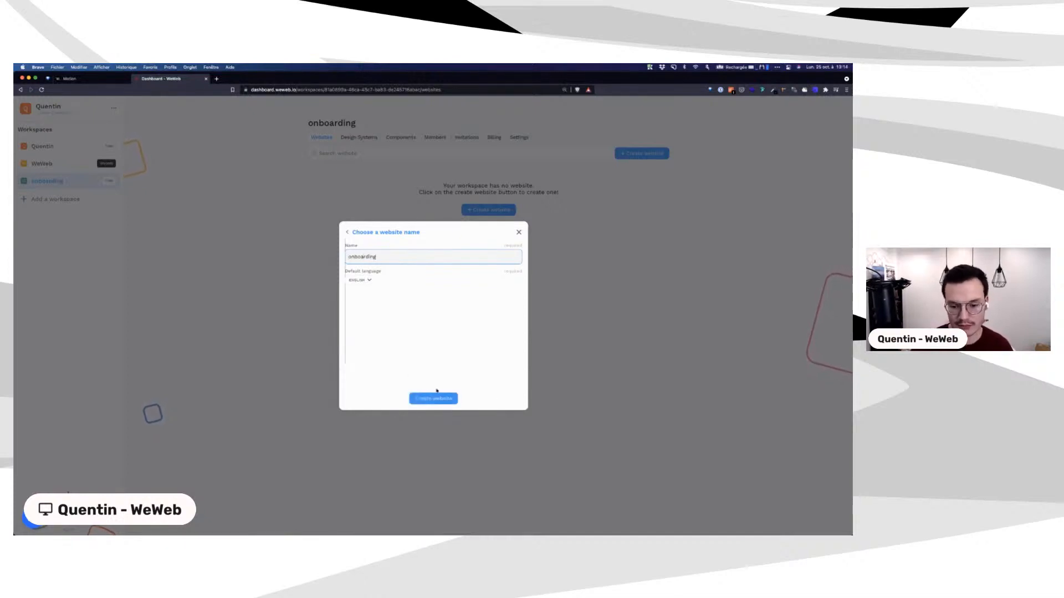
left_click(443, 398)
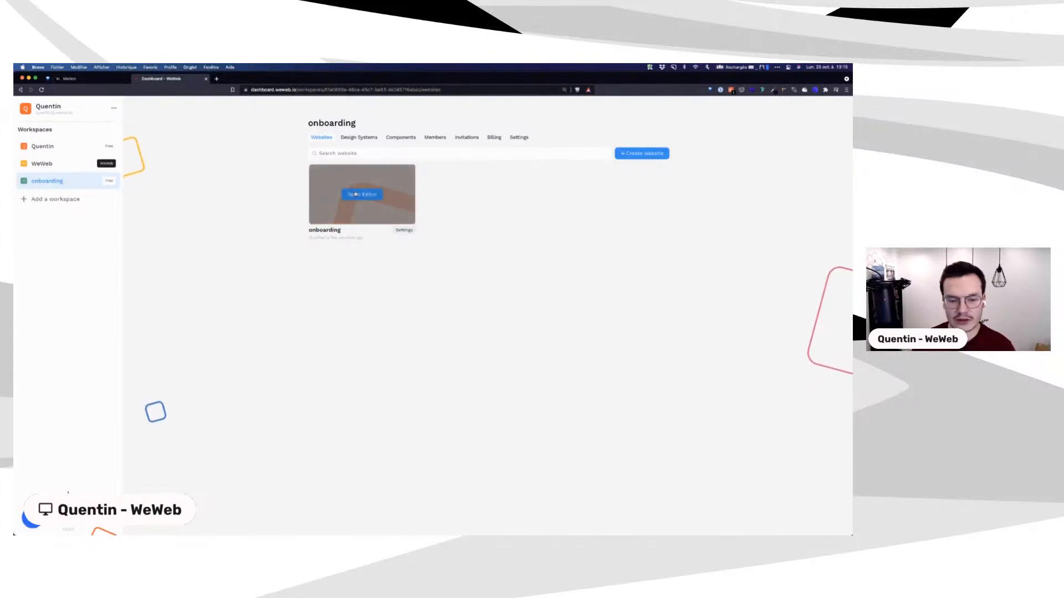
Step: Open the onboarding website in the editor and scroll through its Hello Home page
left_click(356, 195)
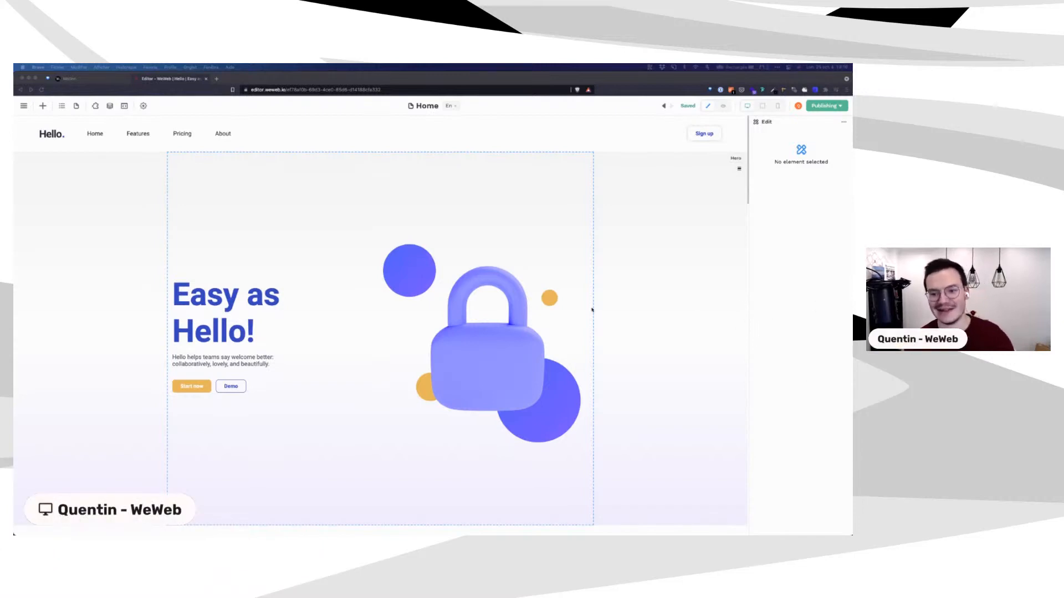
scroll(592, 310, "down", 5)
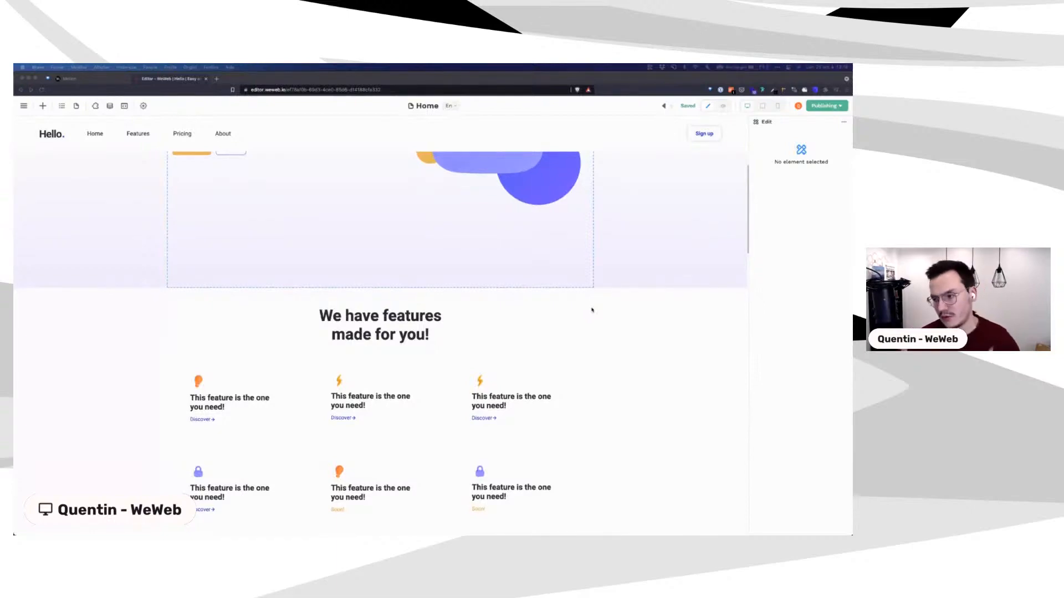
scroll(592, 310, "down", 2)
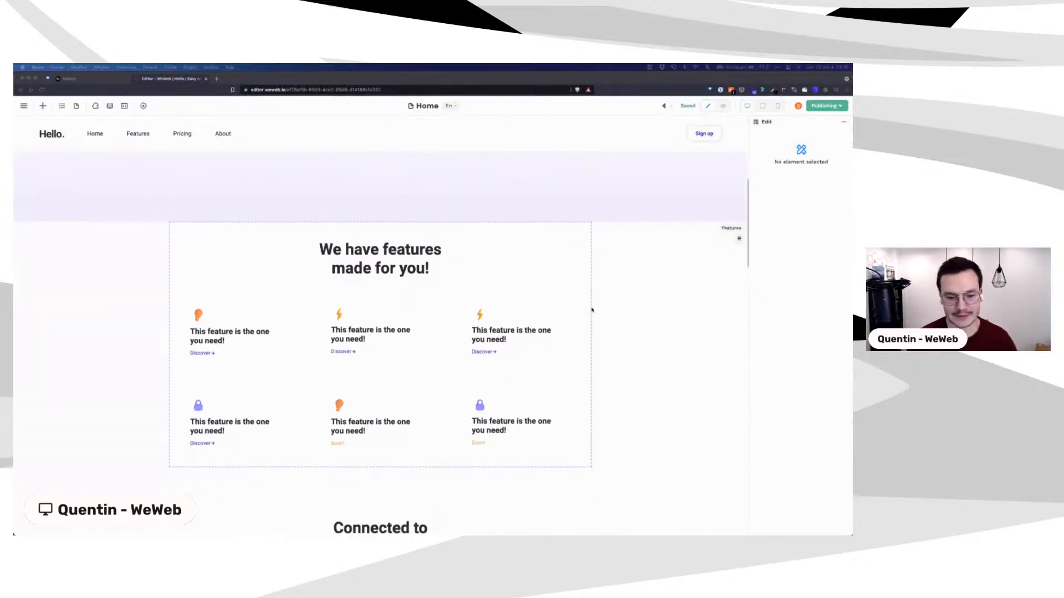
scroll(592, 310, "up", 6)
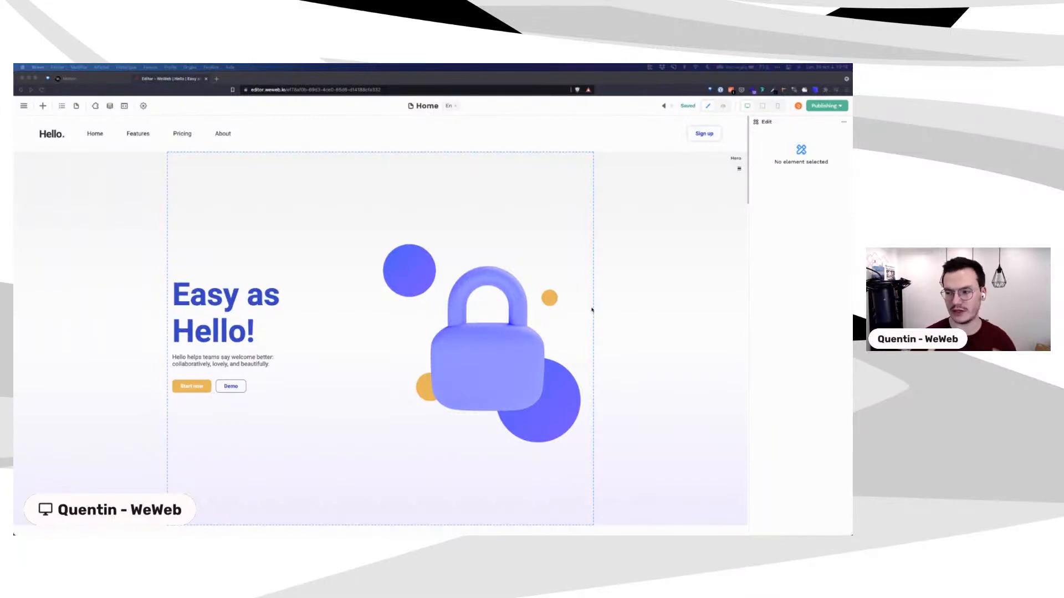
Step: Open the data panel and switch to the list of data source plugins
left_click(109, 107)
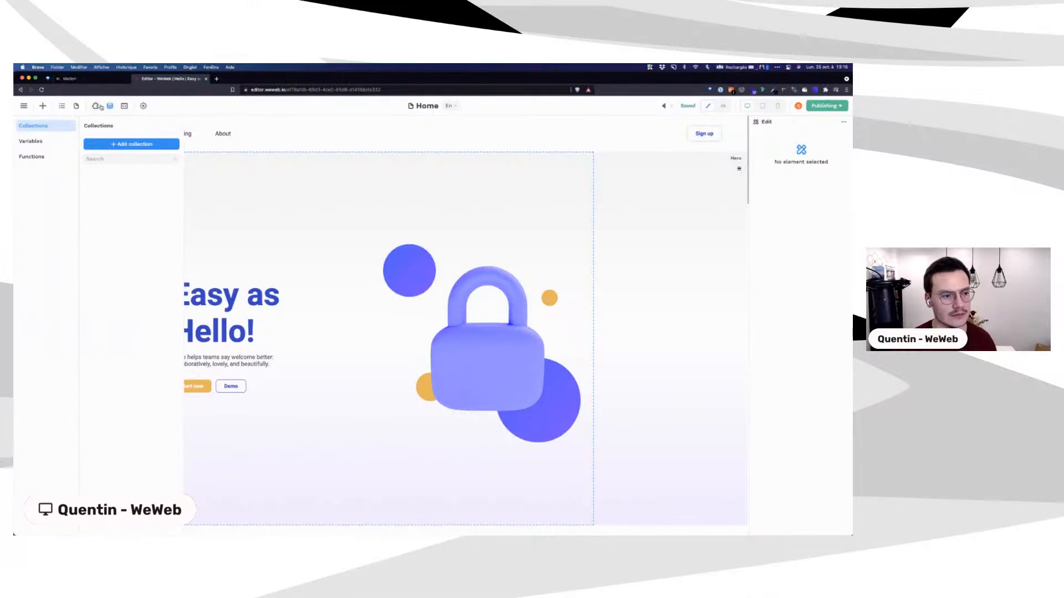
left_click(98, 106)
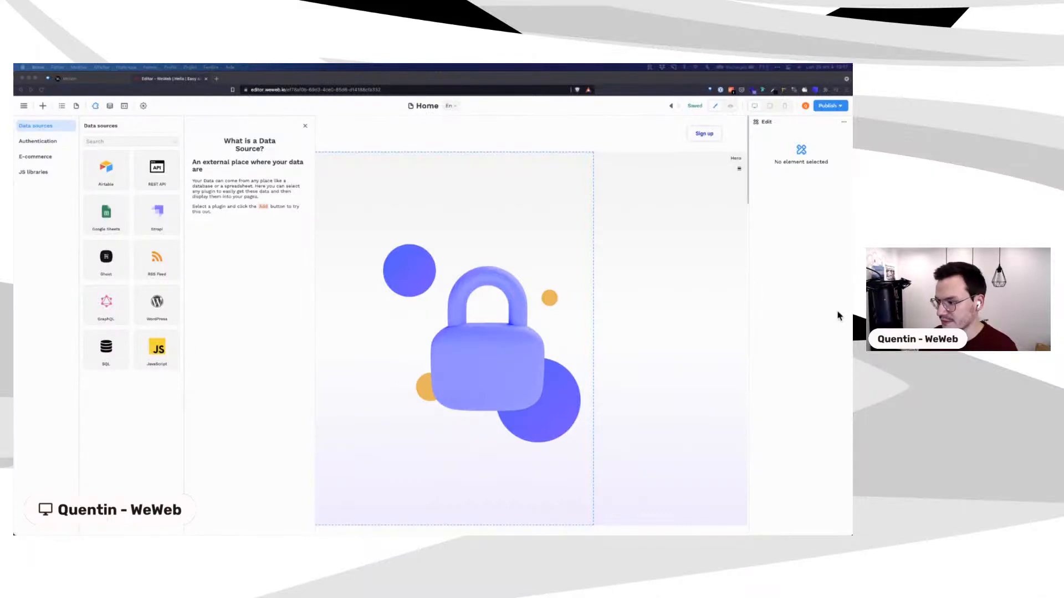
Step: Focus the browser and add the Airtable plugin as a data source
left_click(109, 178)
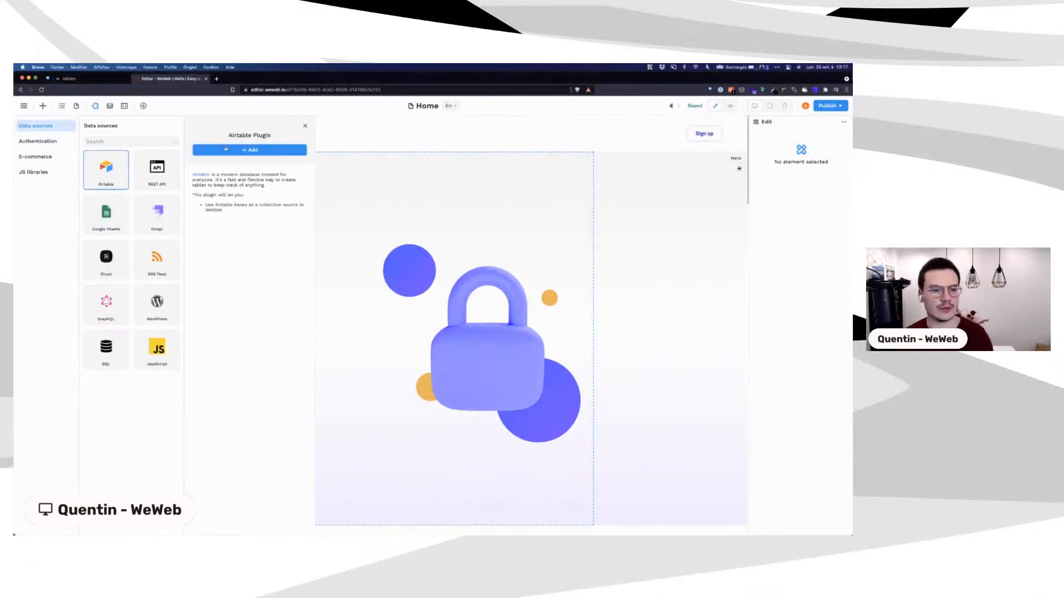
left_click(228, 148)
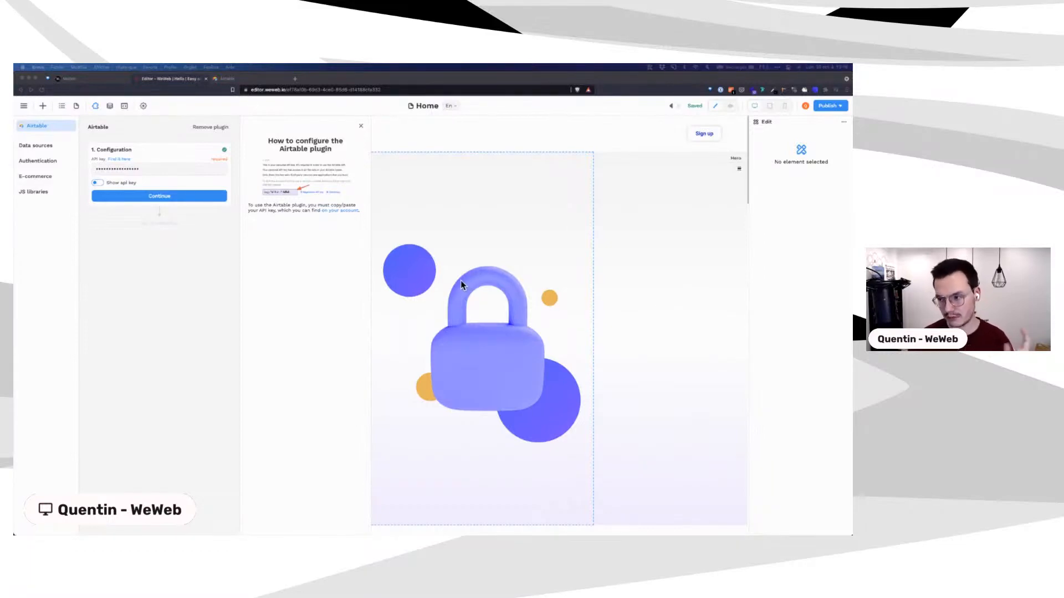
Step: Confirm the Airtable API key configuration and start adding a new collection
left_click(146, 197)
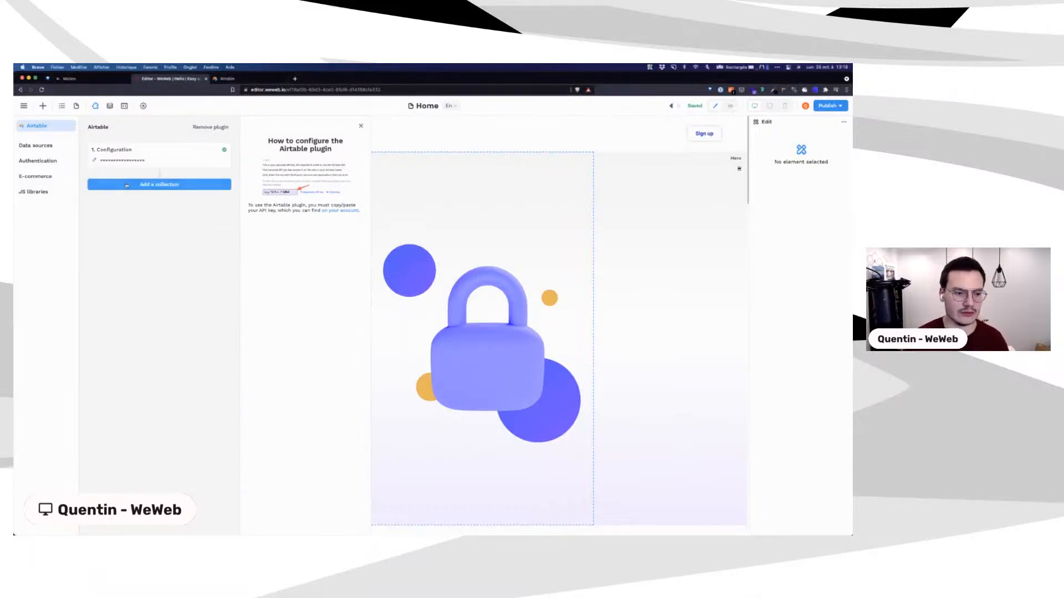
left_click(126, 186)
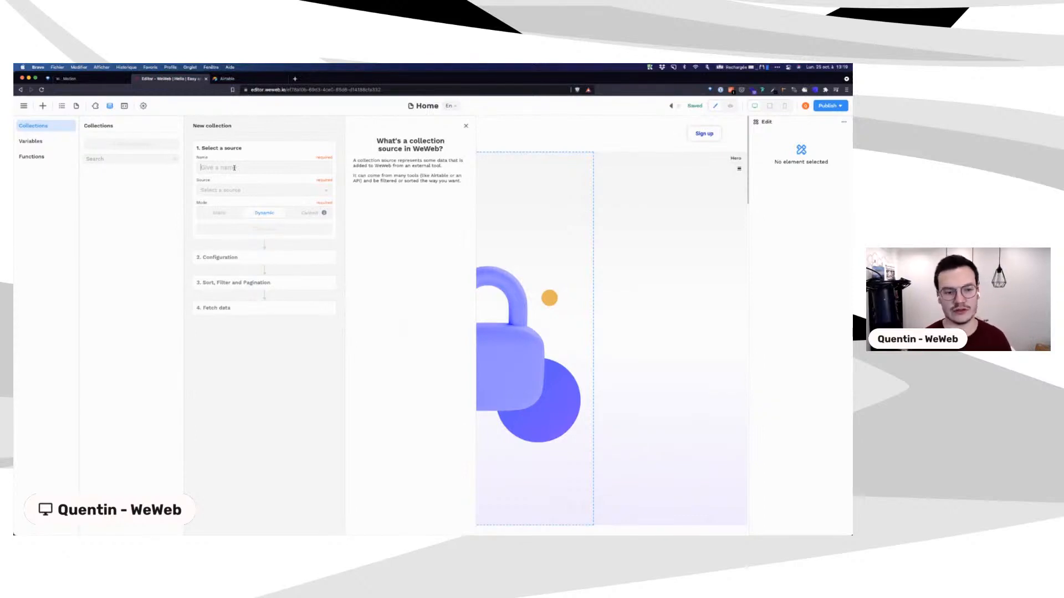
Step: Name the new collection 'crm' and choose Airtable as its source
type("users")
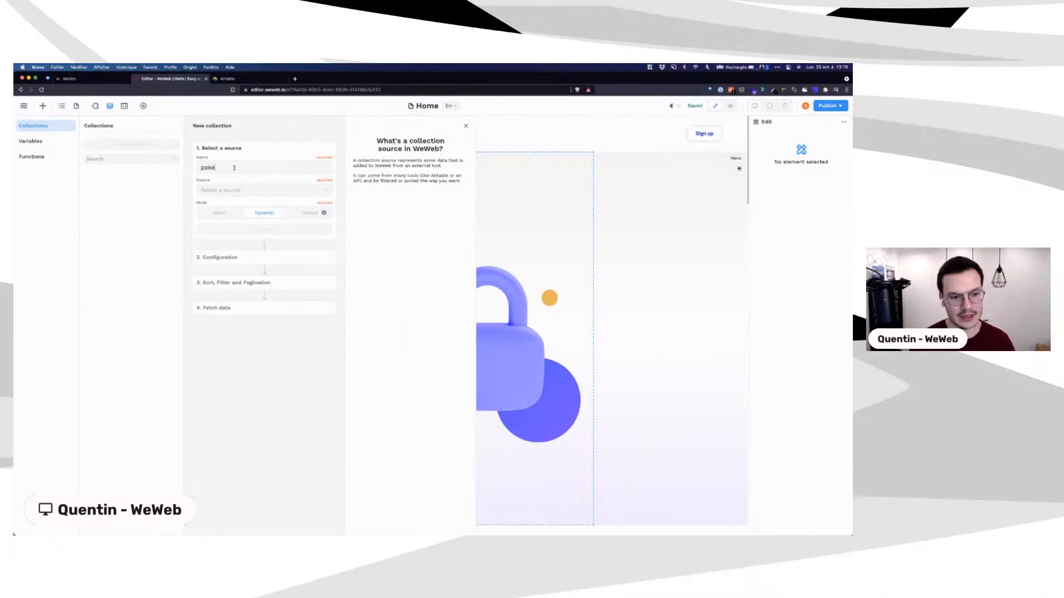
key("BackSpace")
key("BackSpace")
key("BackSpace")
key("BackSpace")
key("BackSpace")
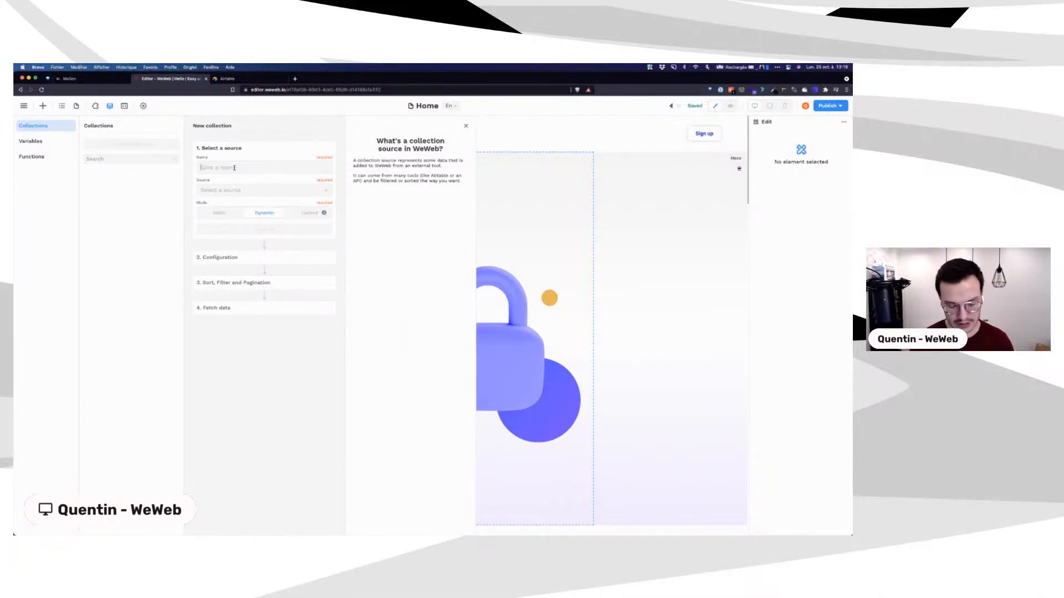
type("crm")
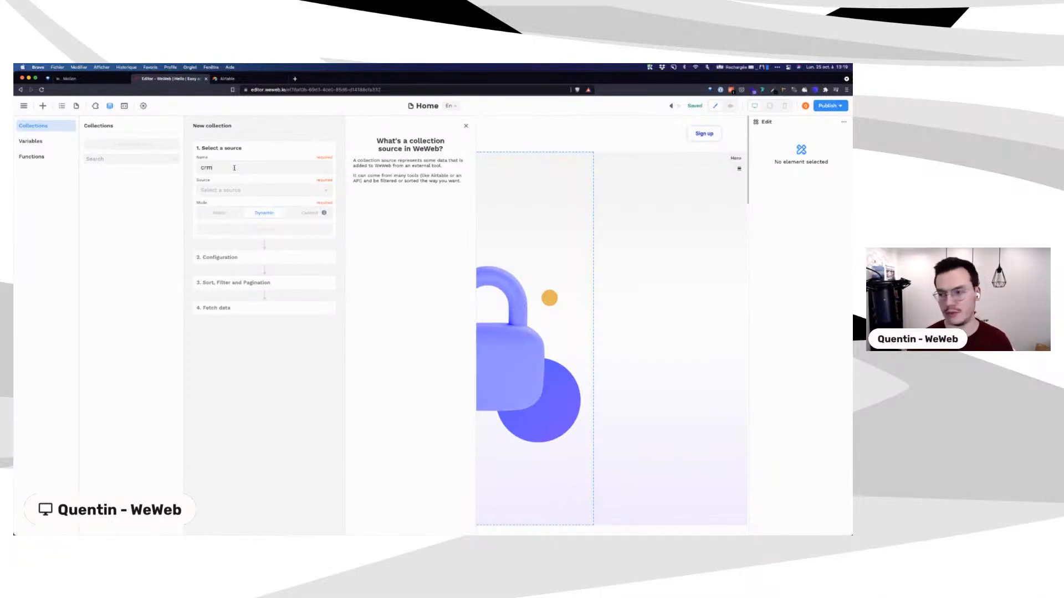
left_click(229, 192)
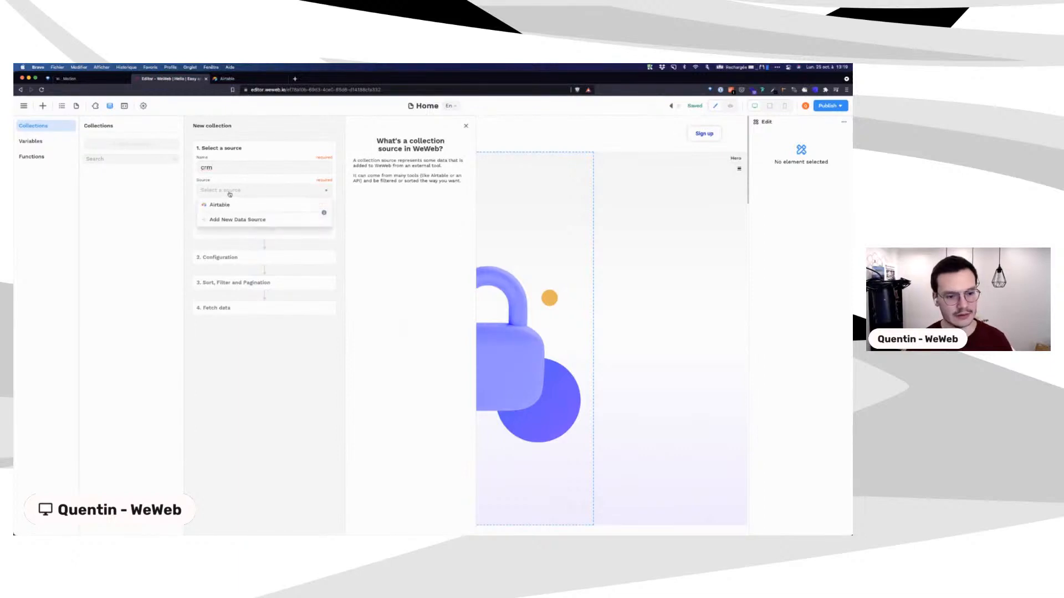
left_click(228, 205)
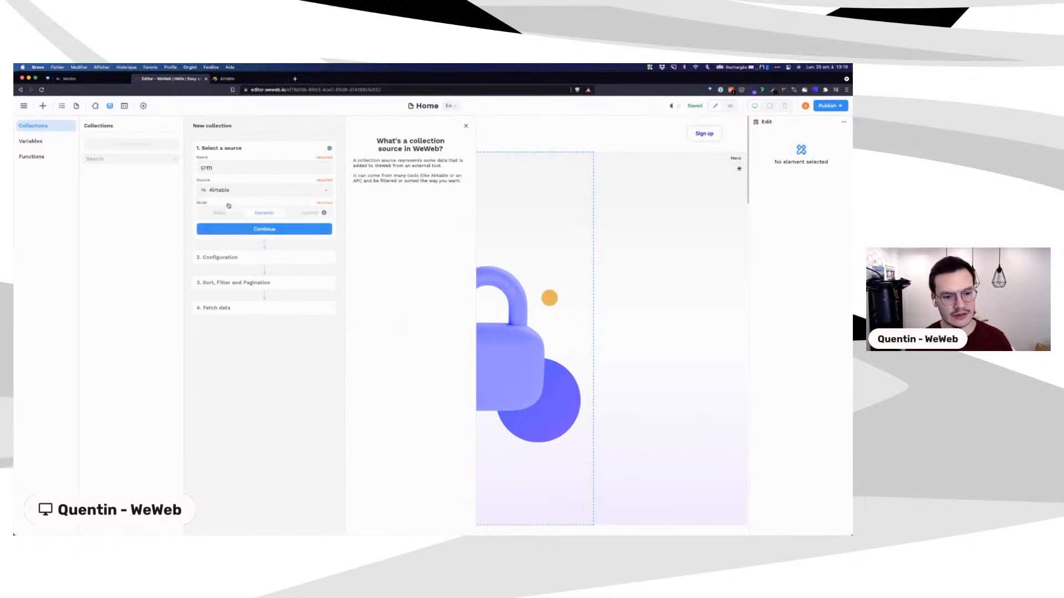
Step: Set the crm collection's mode to Cached and create it
left_click(324, 214)
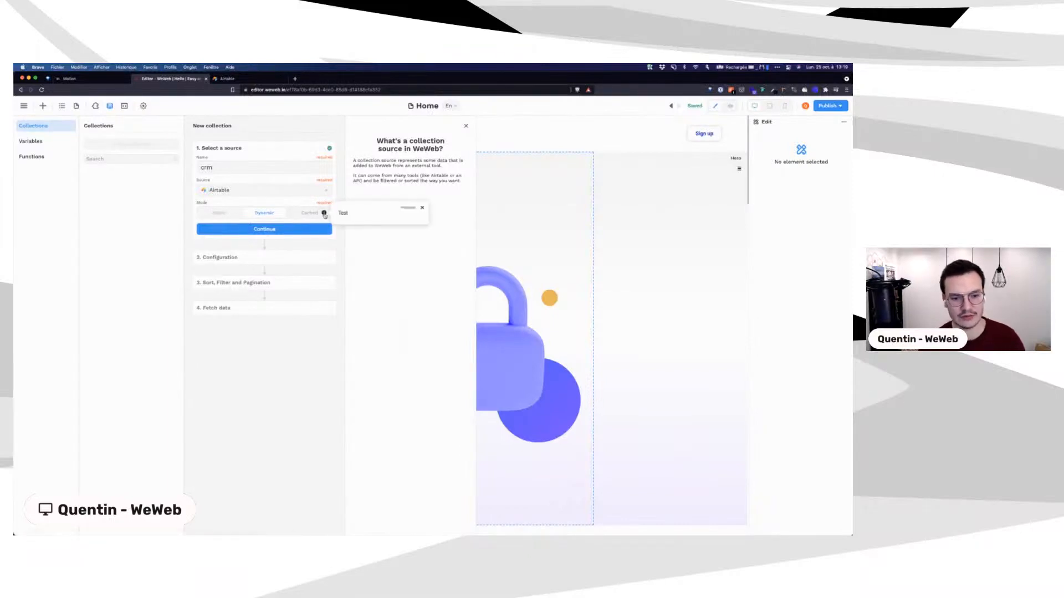
left_click(421, 210)
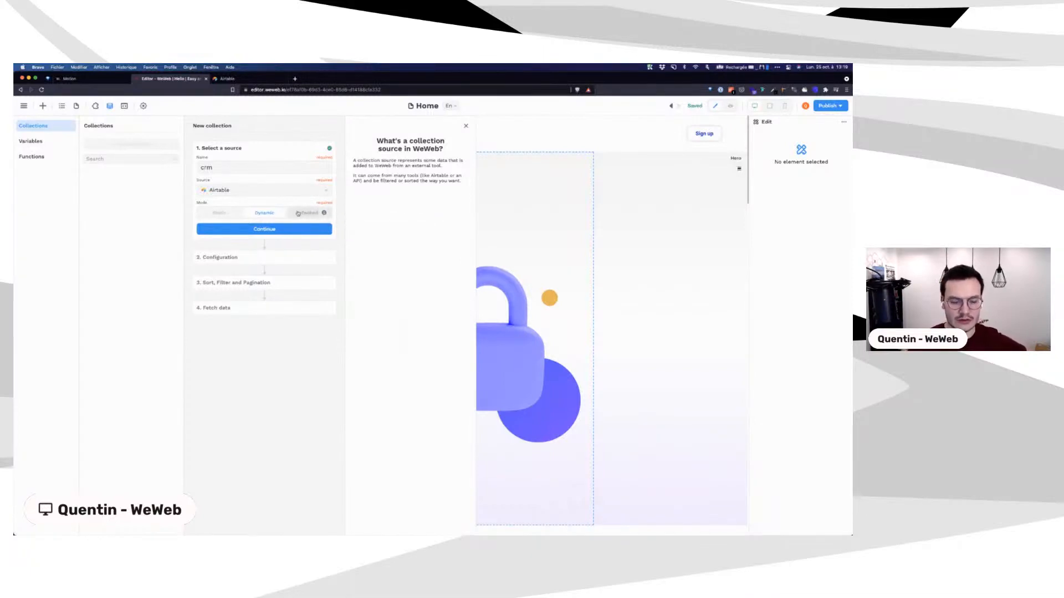
left_click(220, 214)
left_click(305, 216)
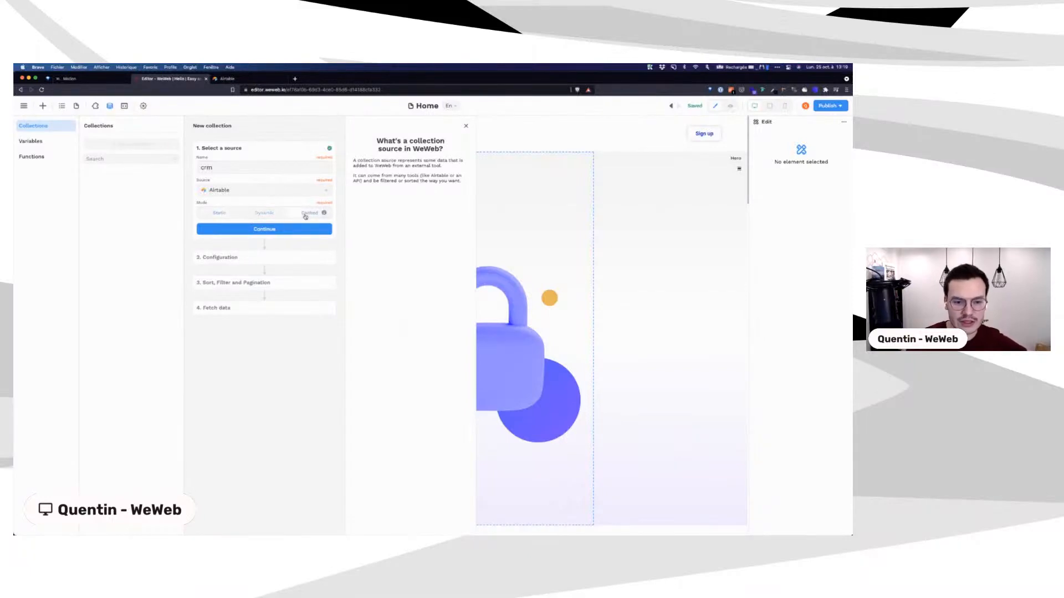
left_click(251, 230)
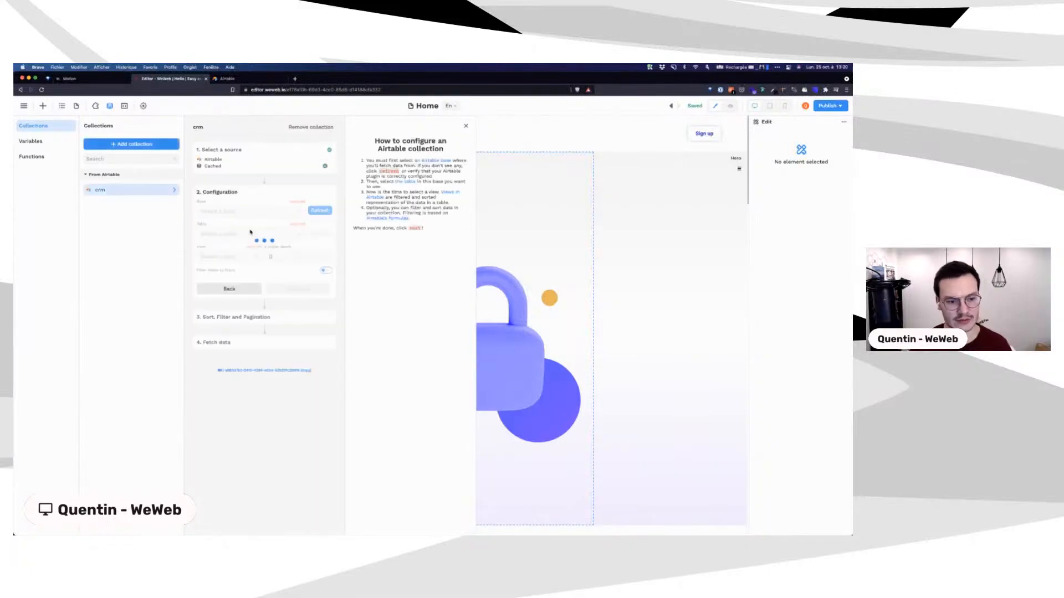
Step: Point the crm collection at the Dashkit Data base's Companies table and fetch its records
left_click(241, 211)
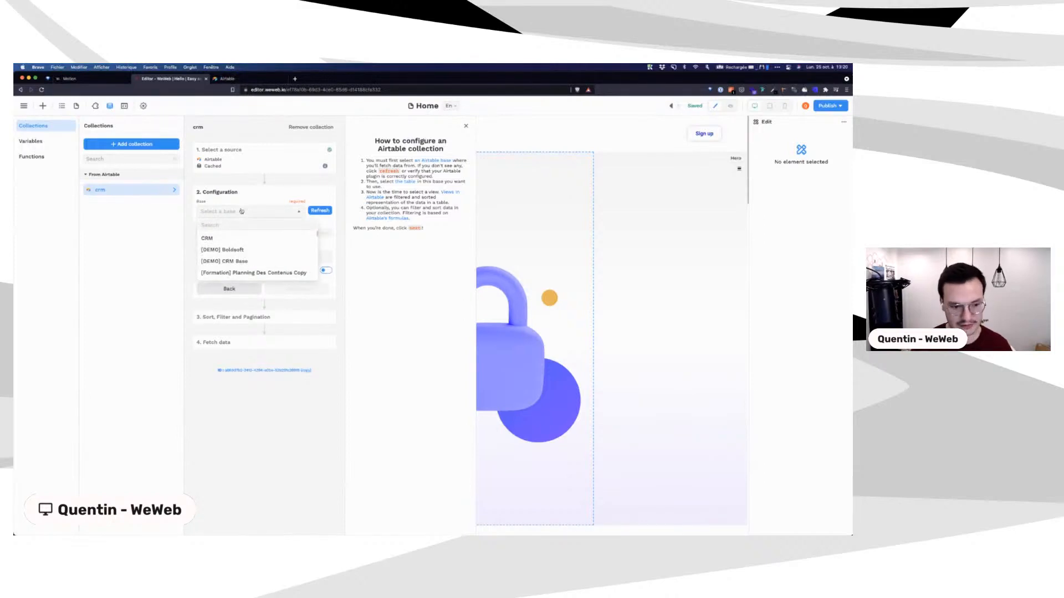
type("dash")
left_click(229, 239)
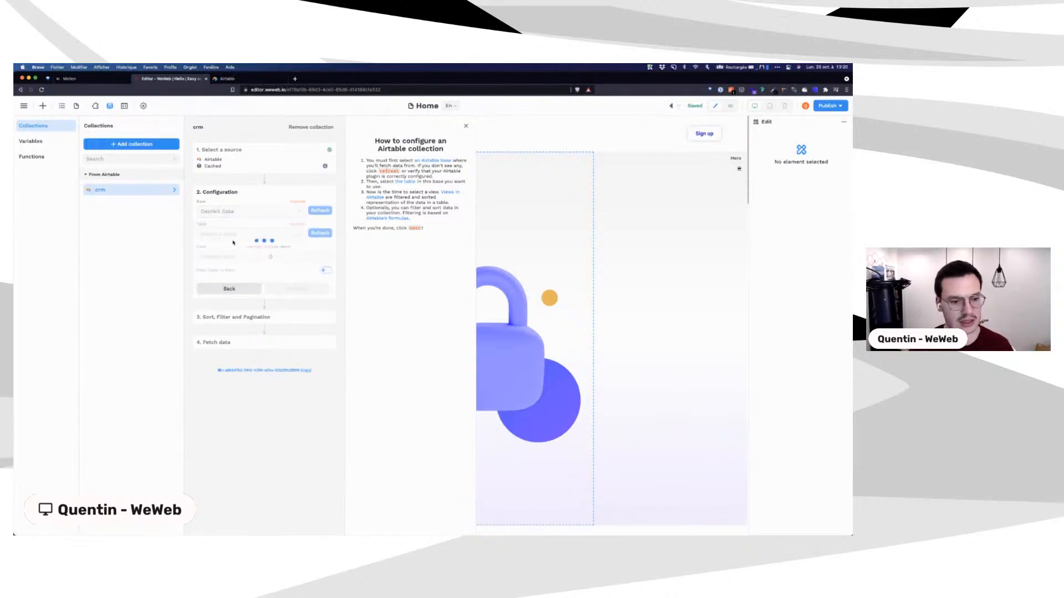
left_click(240, 235)
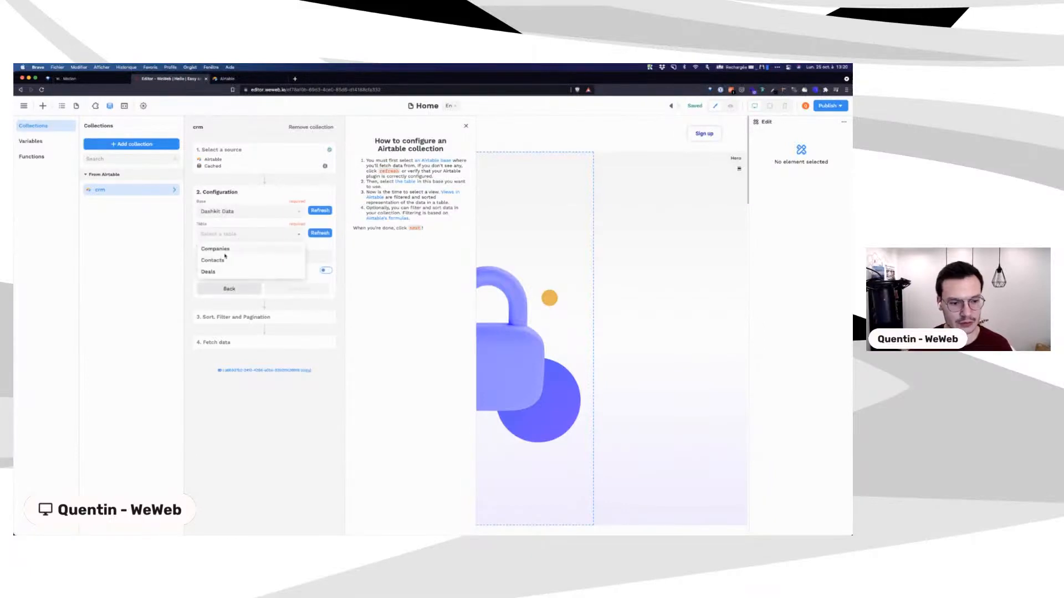
left_click(222, 251)
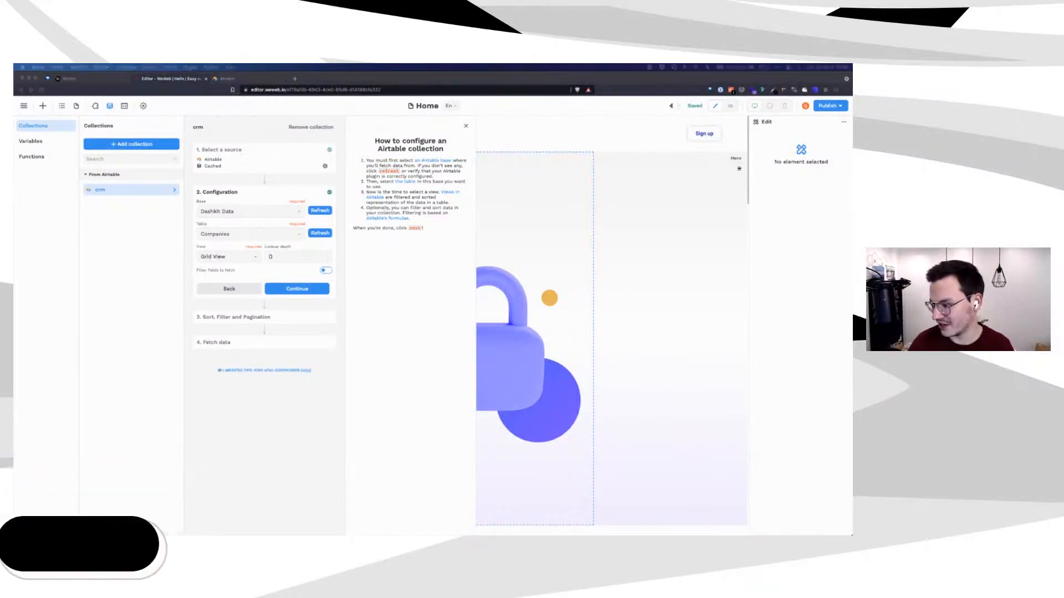
left_click(302, 288)
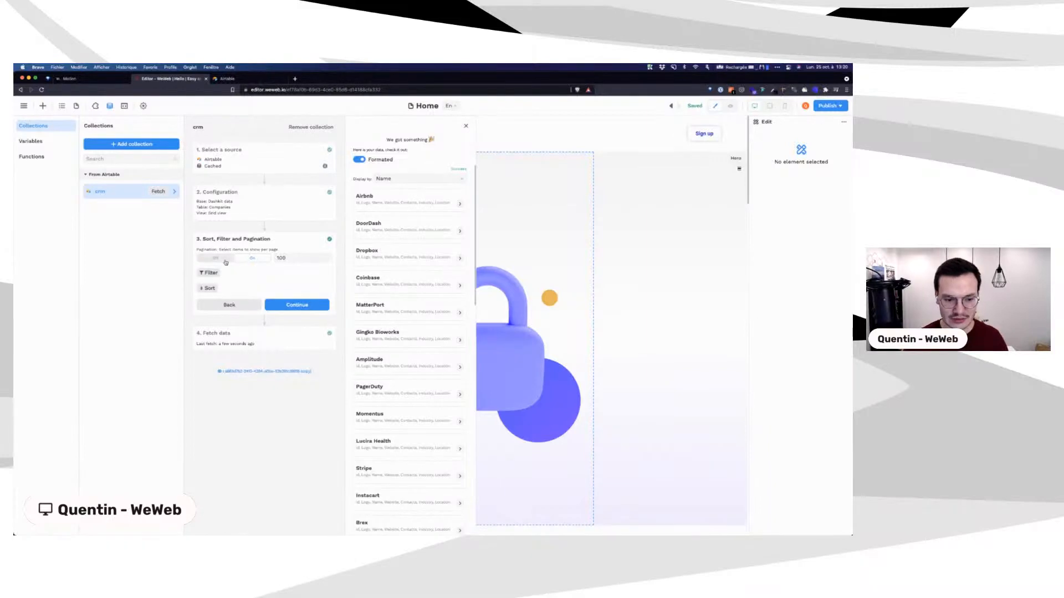
Step: Turn on pagination at 15 items per page and start adding filter conditions
left_click(253, 259)
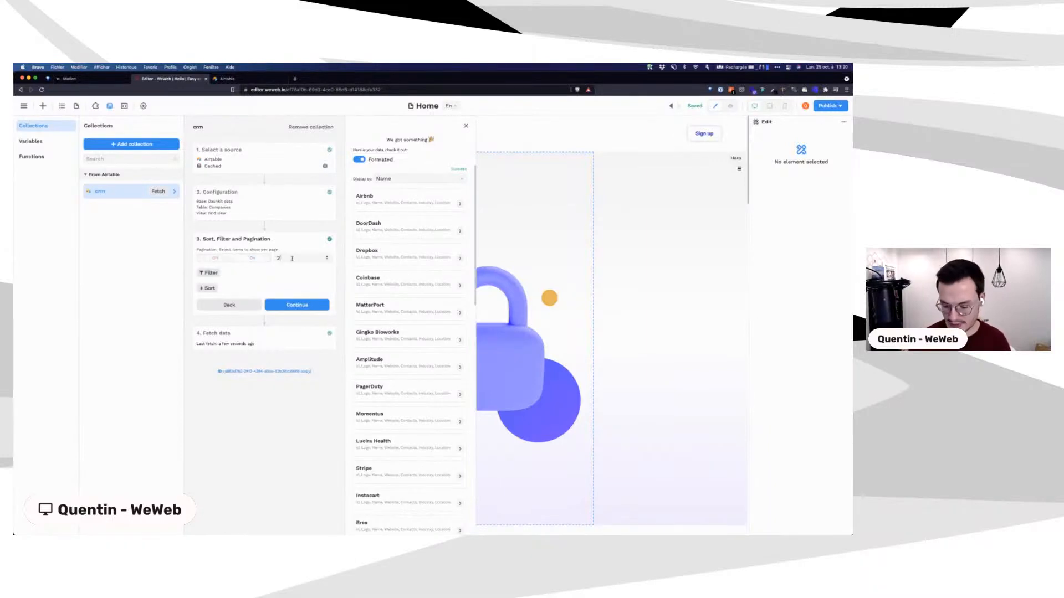
key("BackSpace")
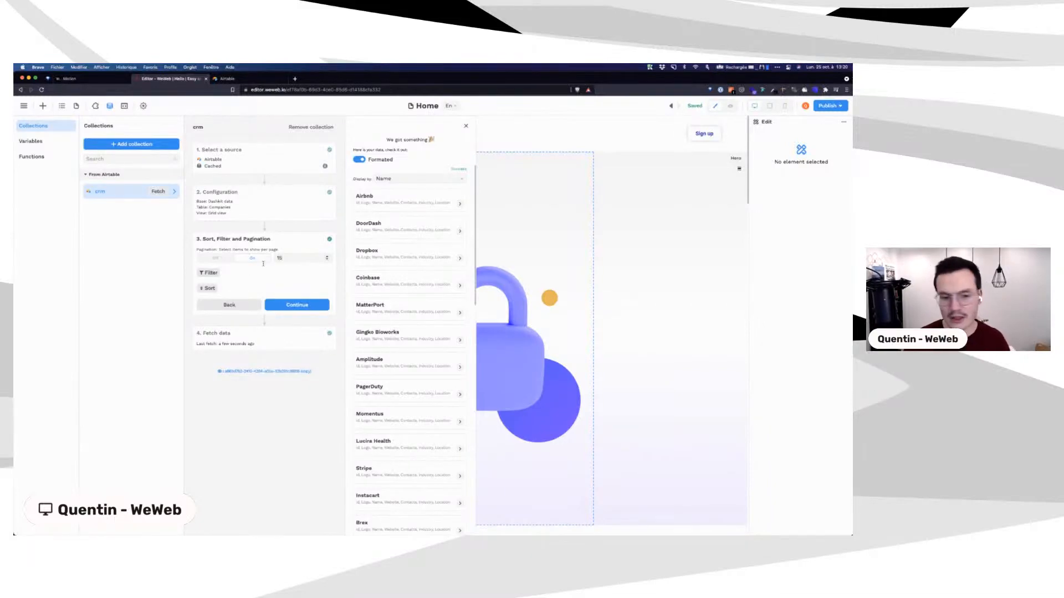
left_click(210, 273)
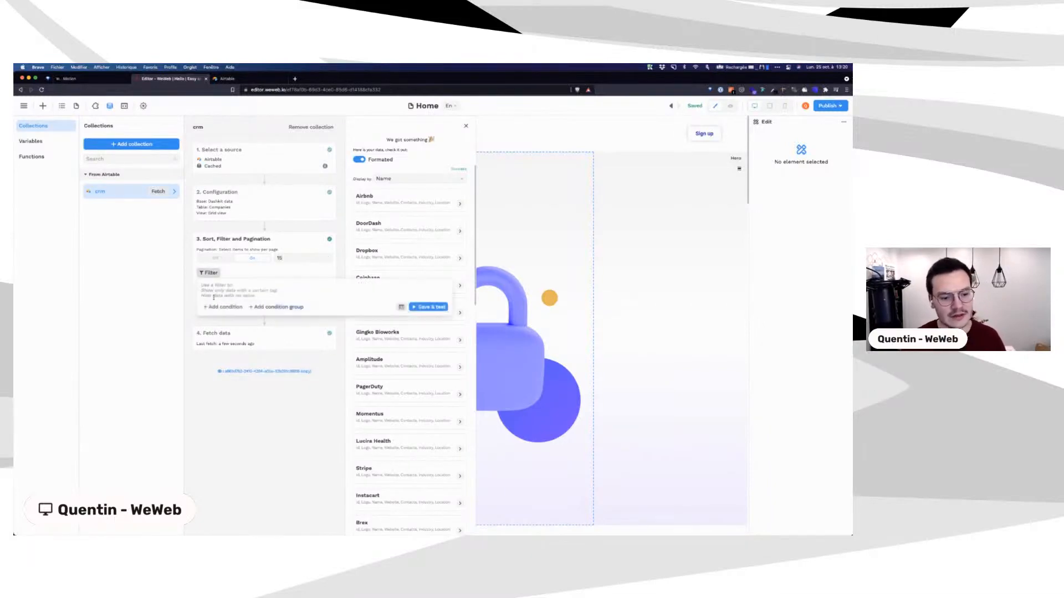
left_click(244, 306)
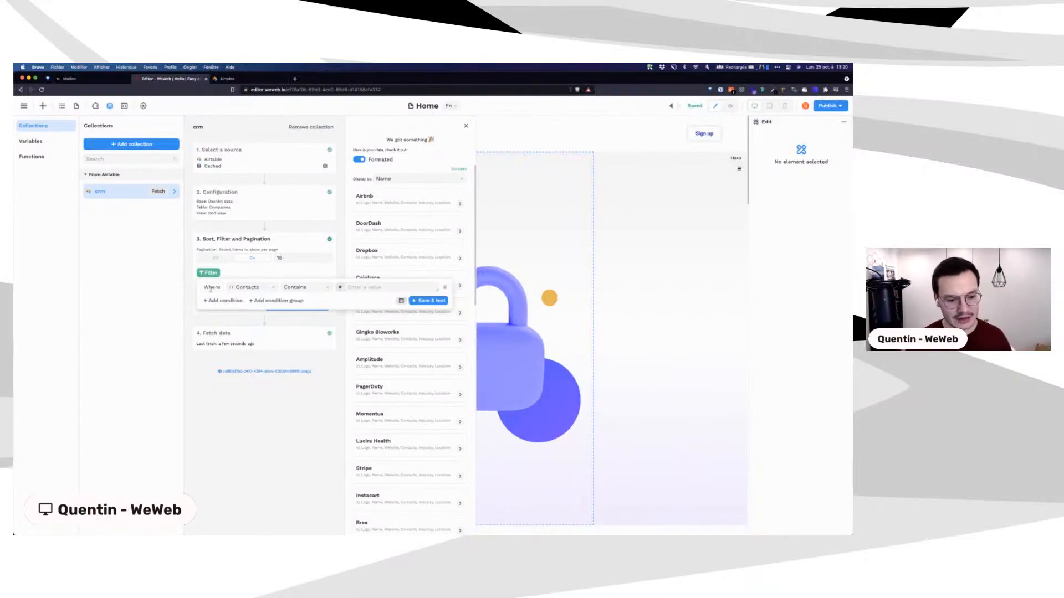
left_click(226, 301)
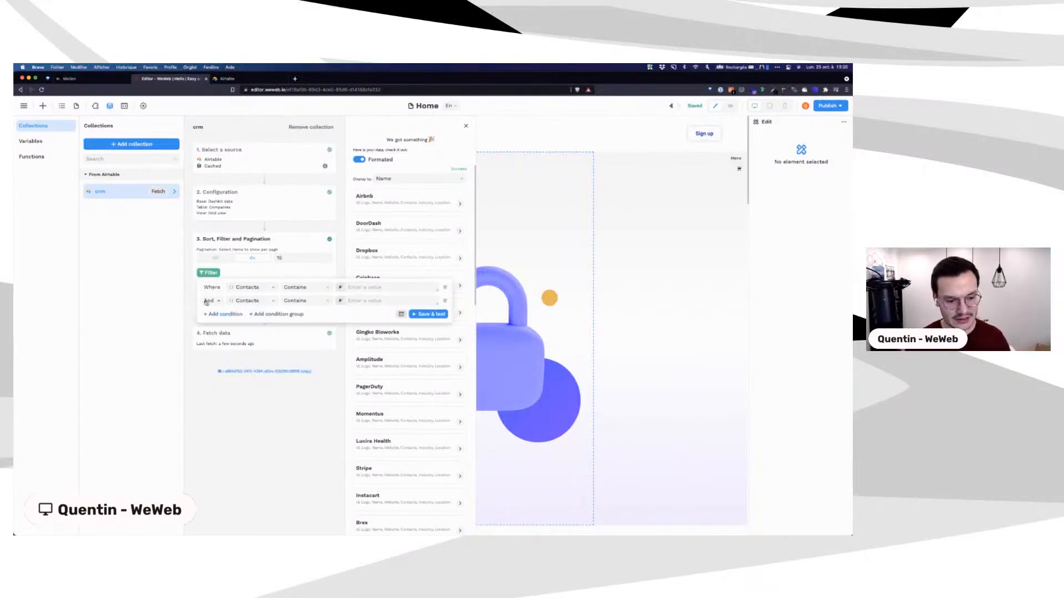
left_click(306, 289)
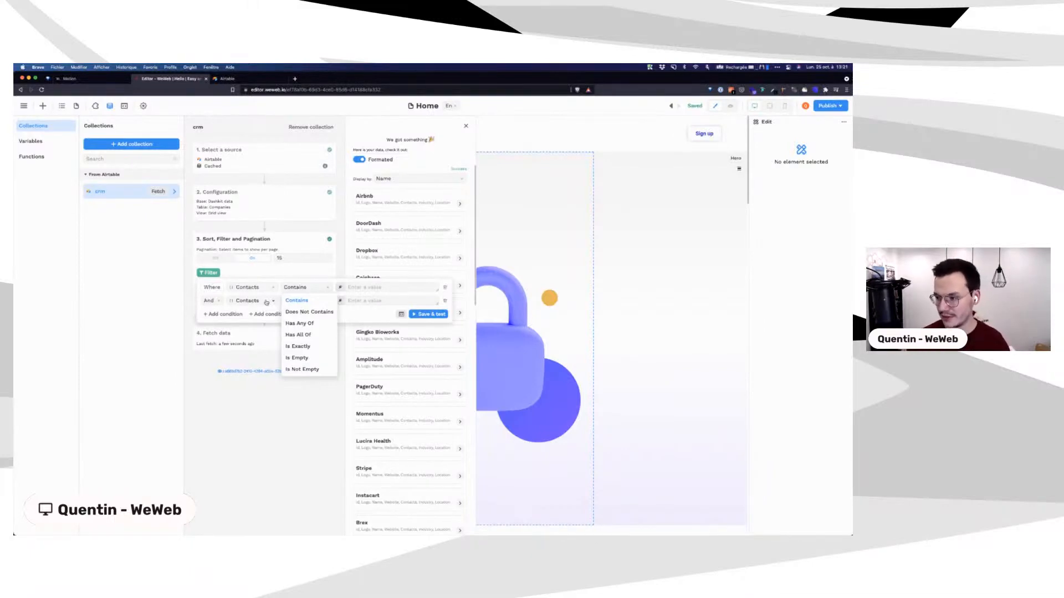
left_click(253, 288)
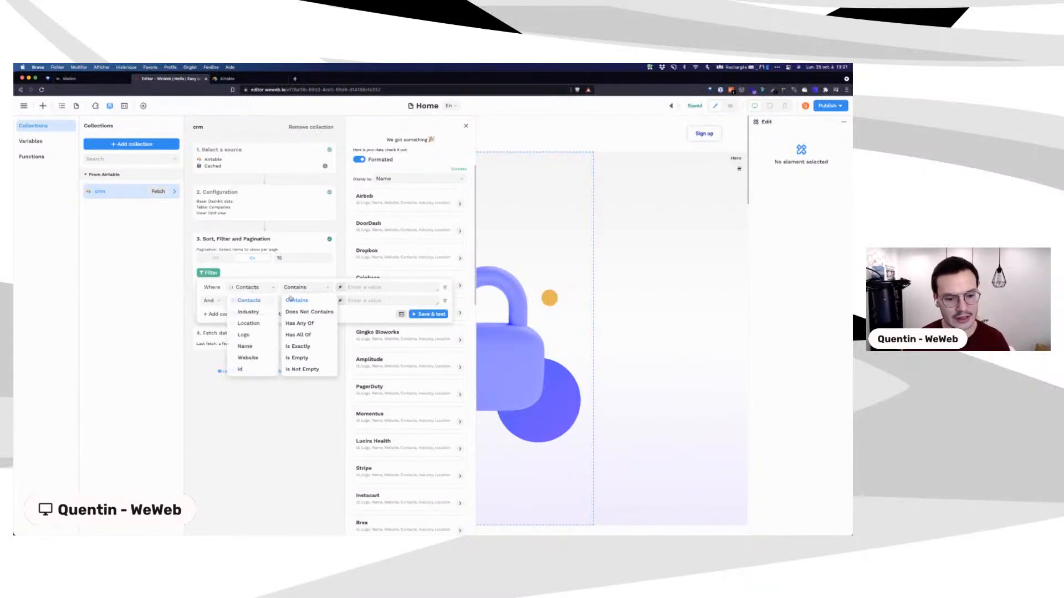
left_click(445, 302)
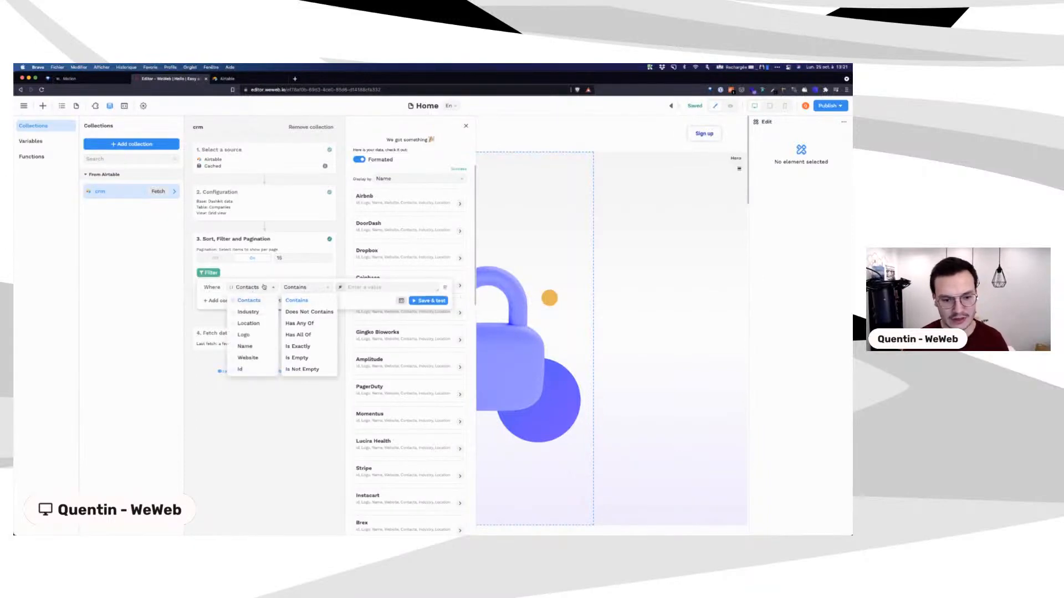
Step: Add a Name contains 'air' filter, test it, then delete the condition
left_click(254, 289)
left_click(307, 289)
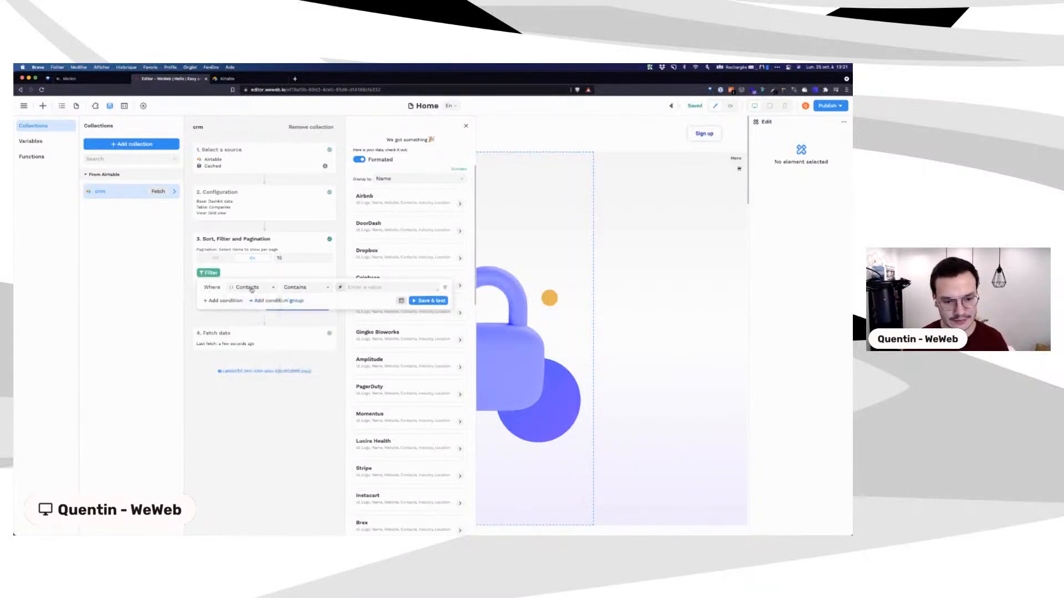
left_click(253, 289)
left_click(247, 347)
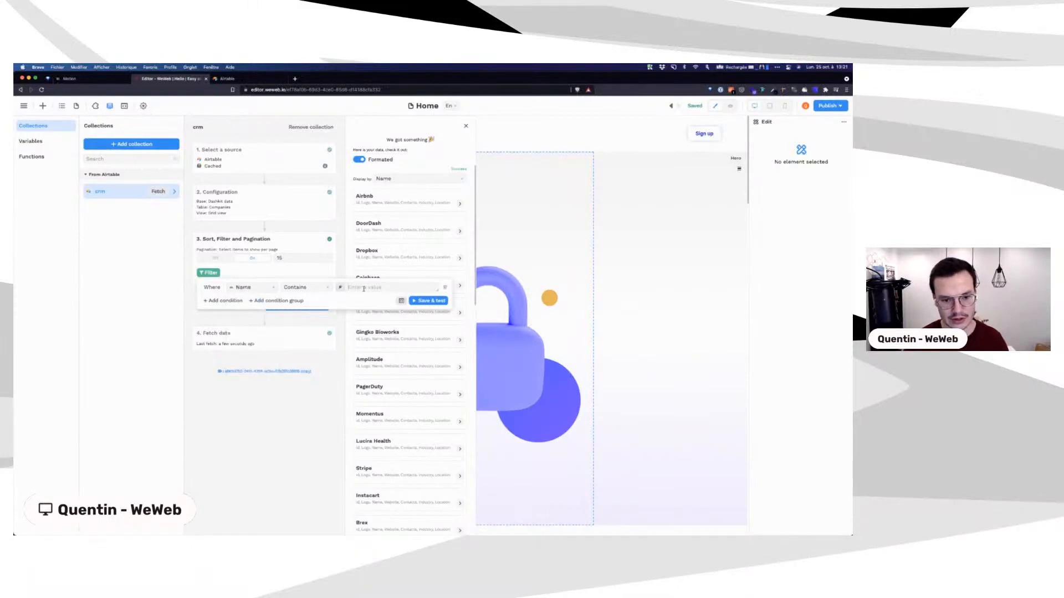
left_click(364, 288)
type("air")
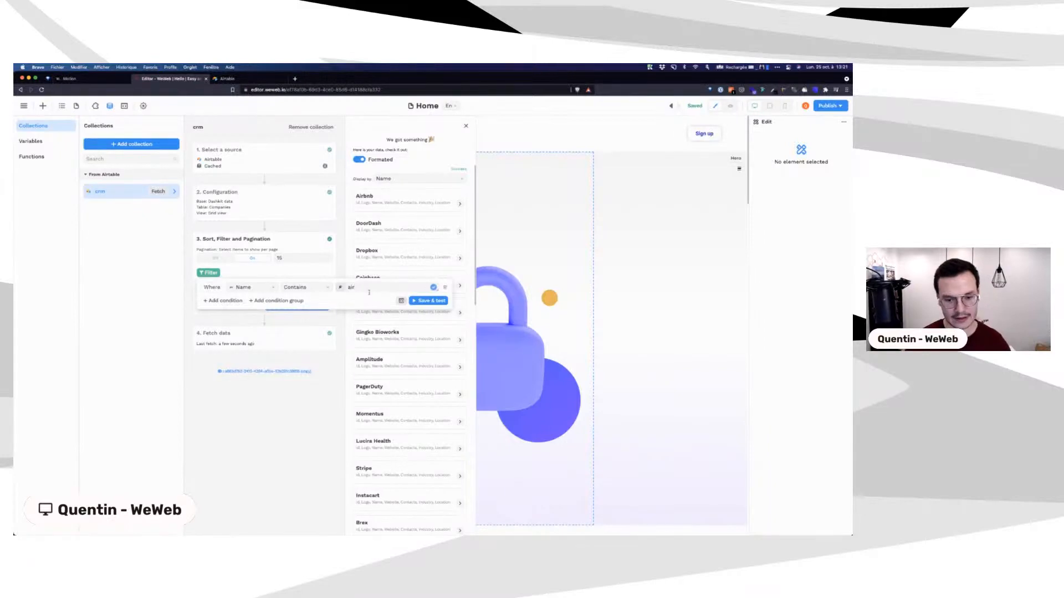
left_click(427, 302)
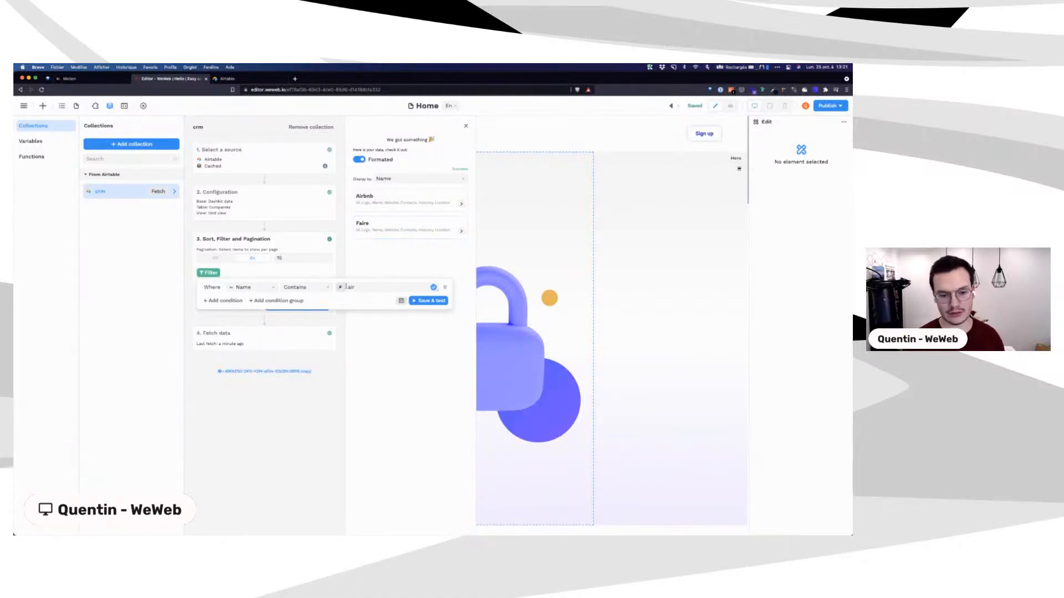
left_click(340, 288)
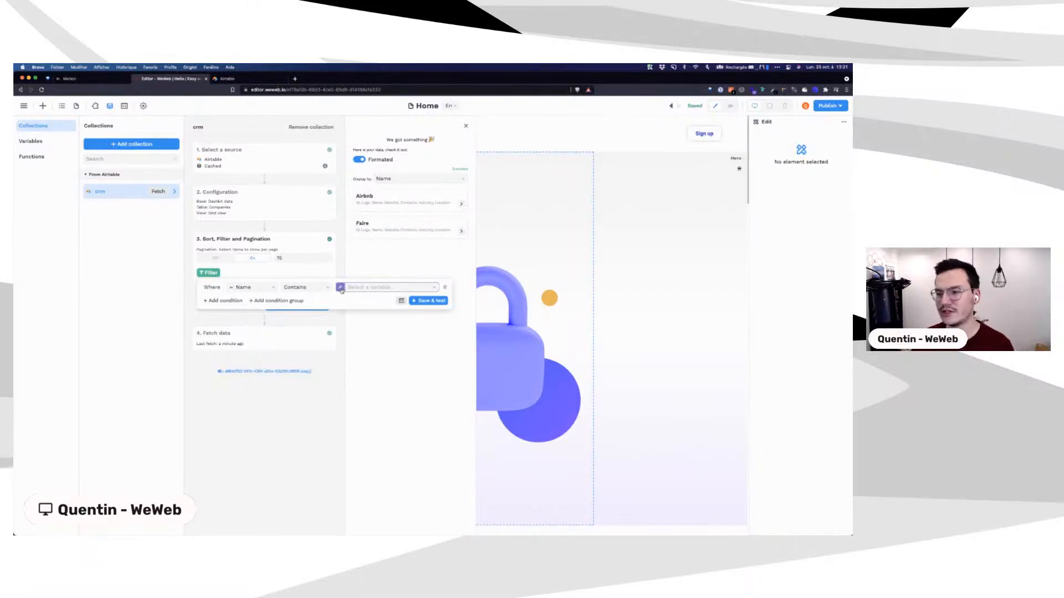
left_click(446, 289)
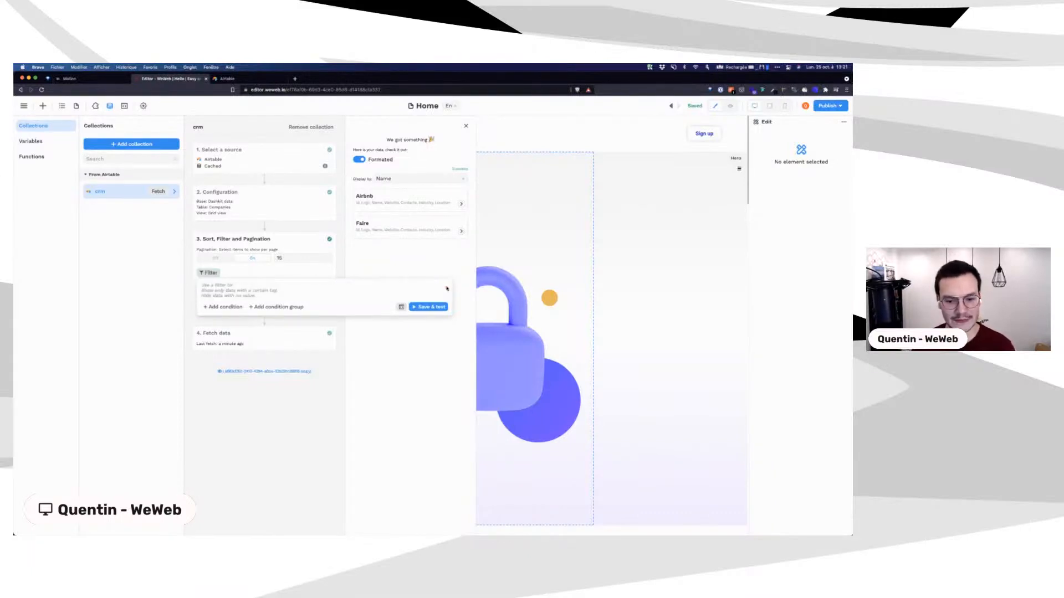
Step: Sort the crm collection by Name and reload the preview data with no filter
left_click(208, 272)
left_click(208, 273)
left_click(191, 273)
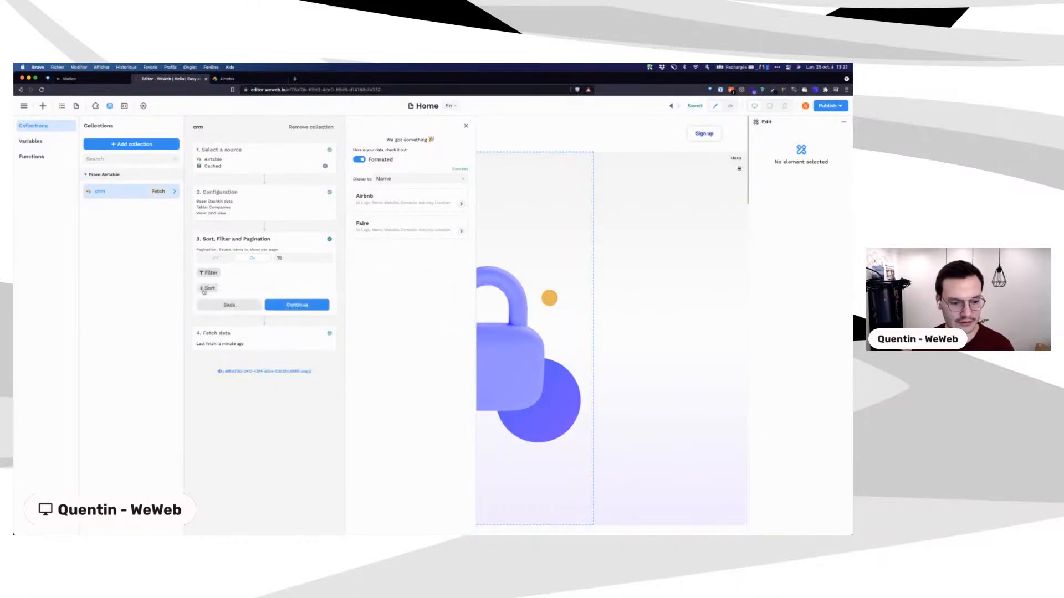
left_click(205, 289)
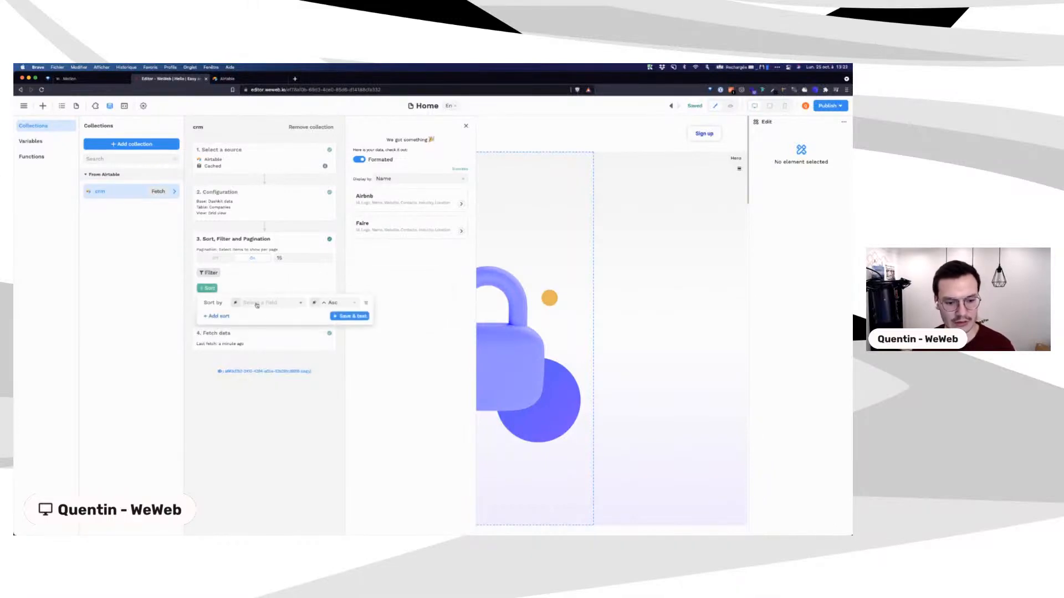
left_click(271, 302)
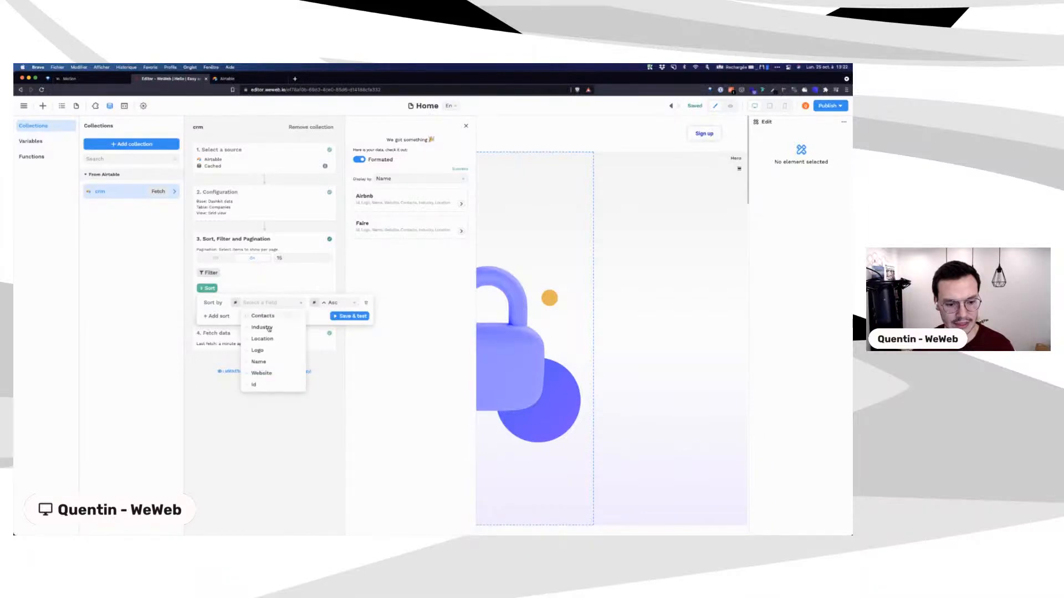
left_click(266, 372)
left_click(344, 315)
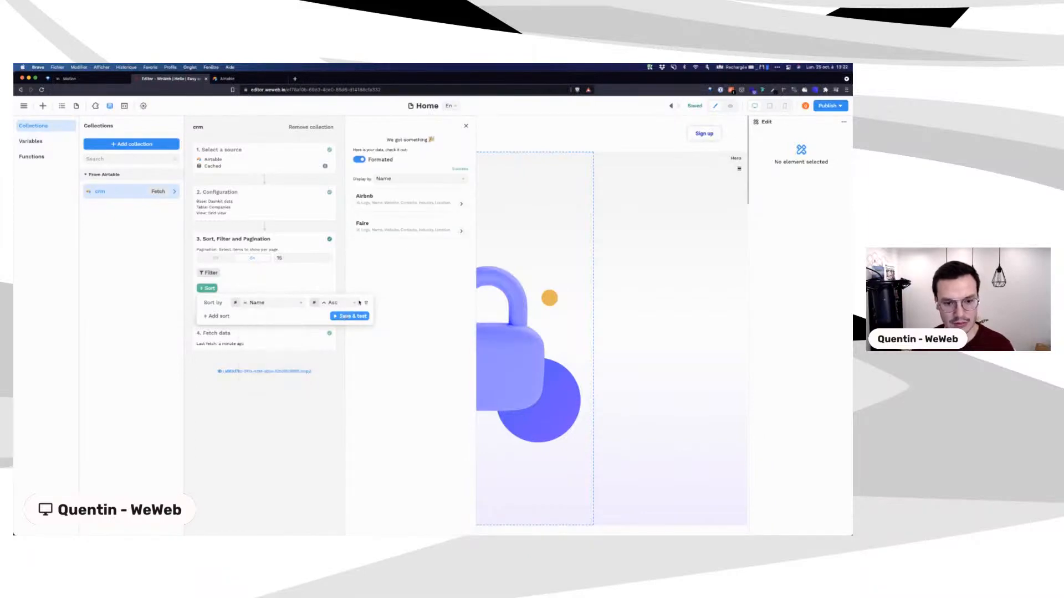
left_click(210, 272)
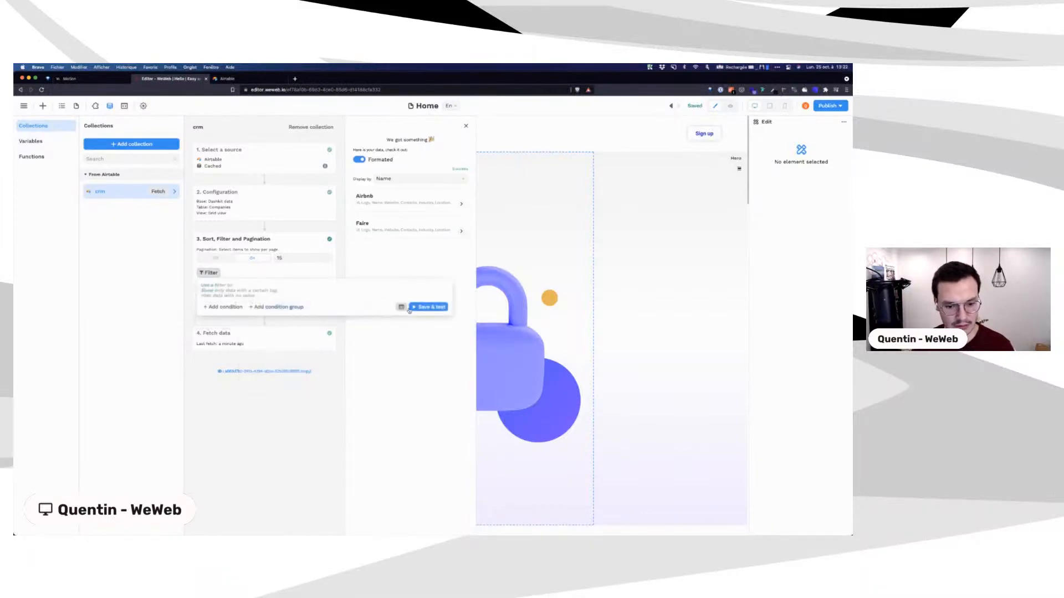
left_click(417, 307)
left_click(192, 274)
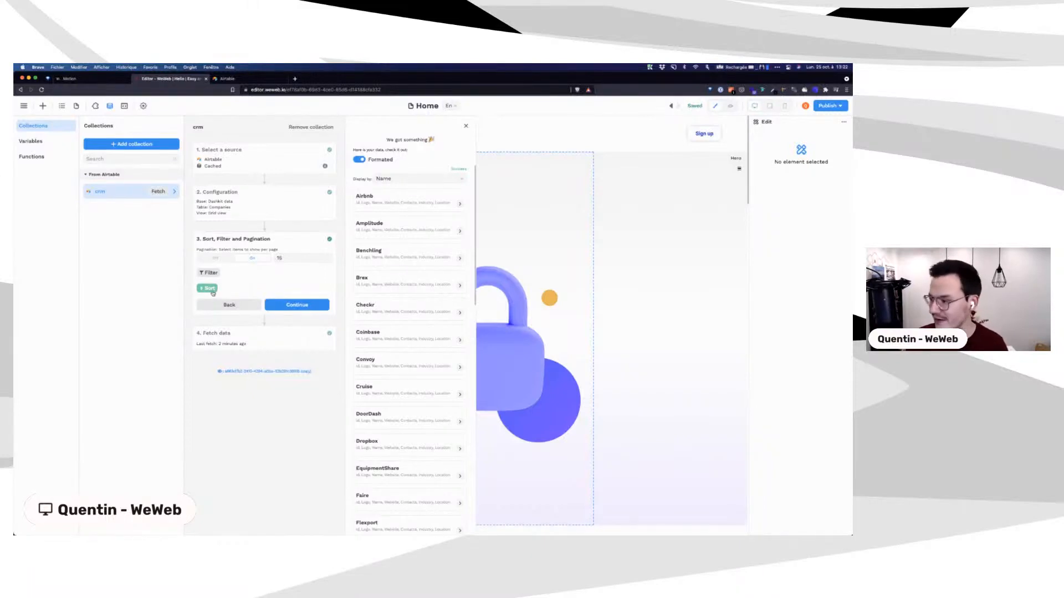
Step: Switch the Name sort to descending, save and test, and continue to Fetch data
left_click(204, 289)
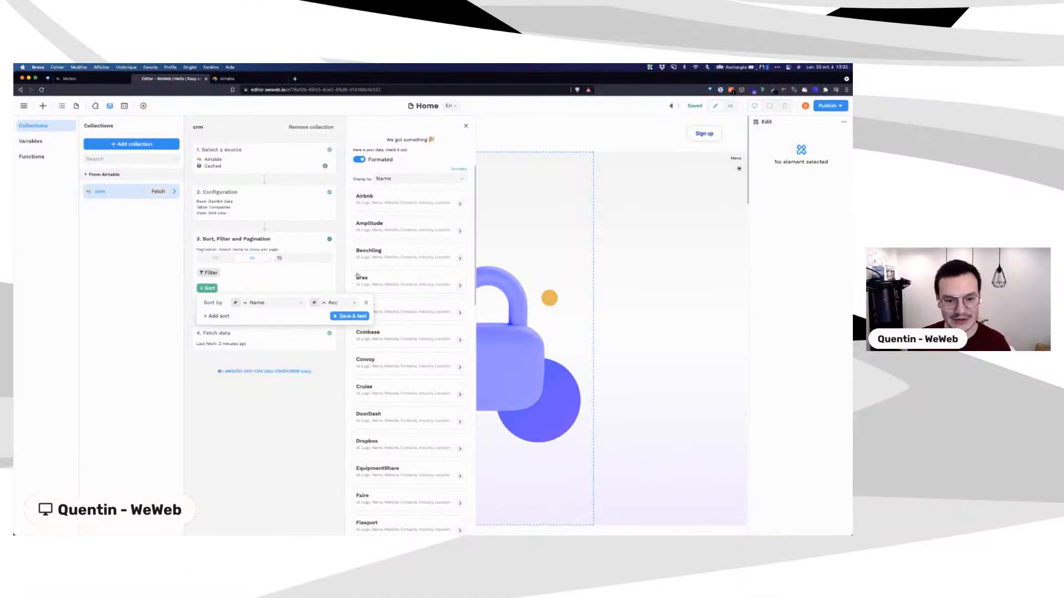
left_click(334, 304)
left_click(329, 325)
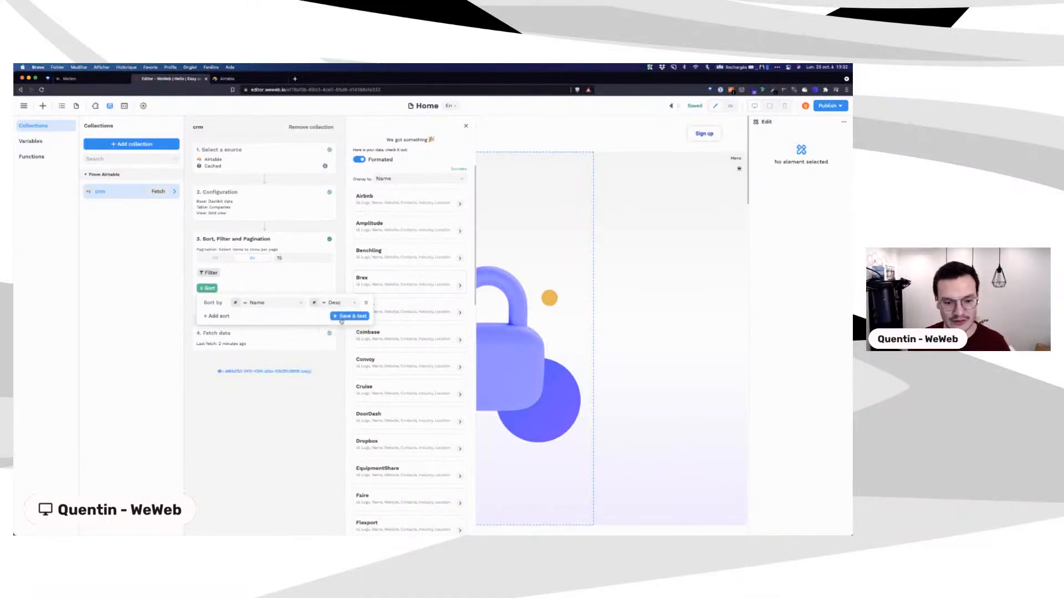
left_click(346, 317)
left_click(332, 303)
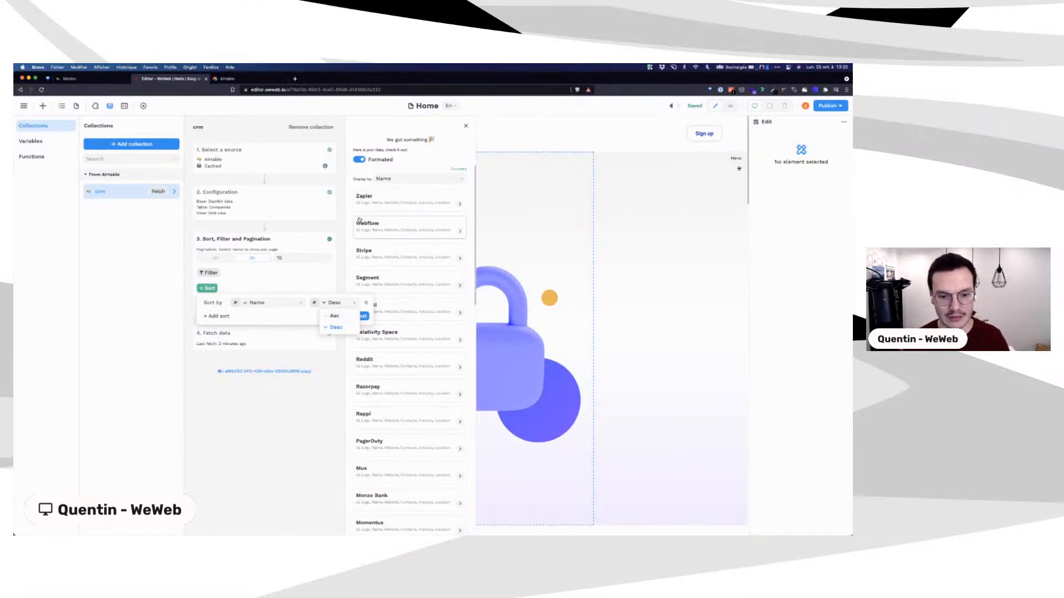
left_click(191, 290)
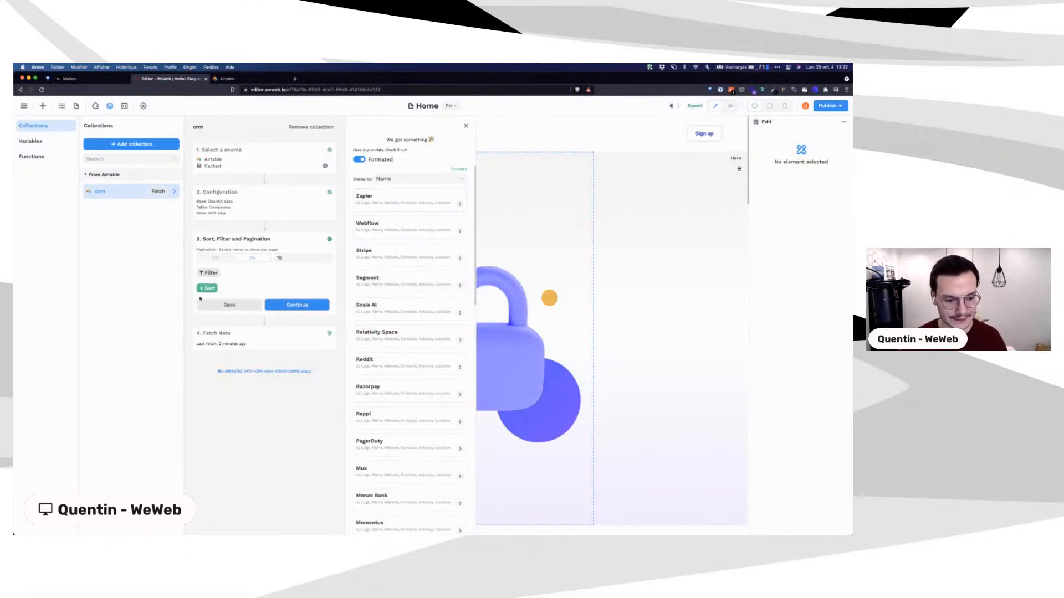
left_click(308, 306)
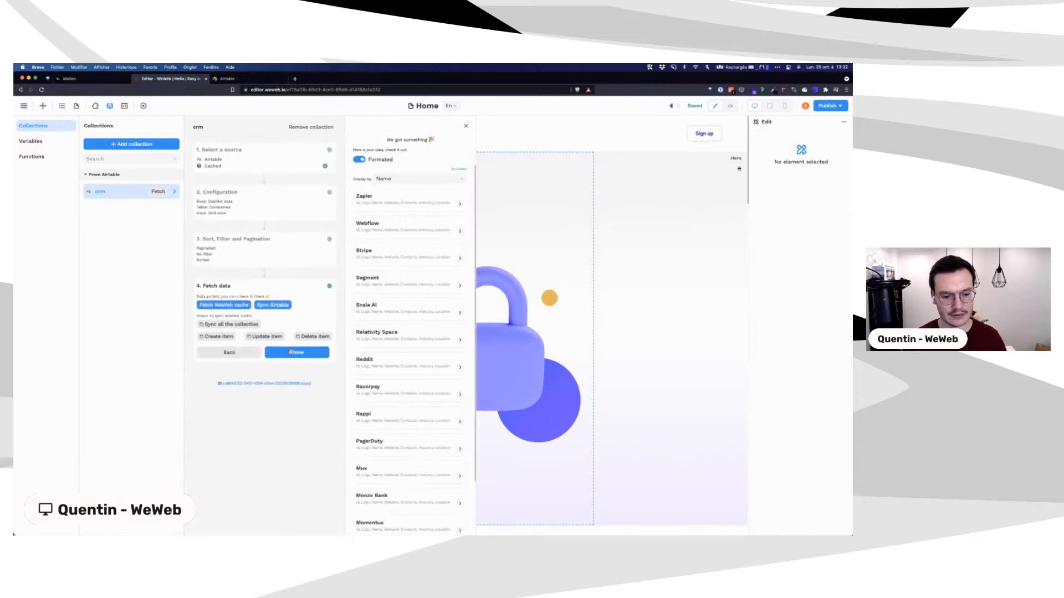
Step: Finish the crm collection setup to return to the Home page editor
left_click(292, 354)
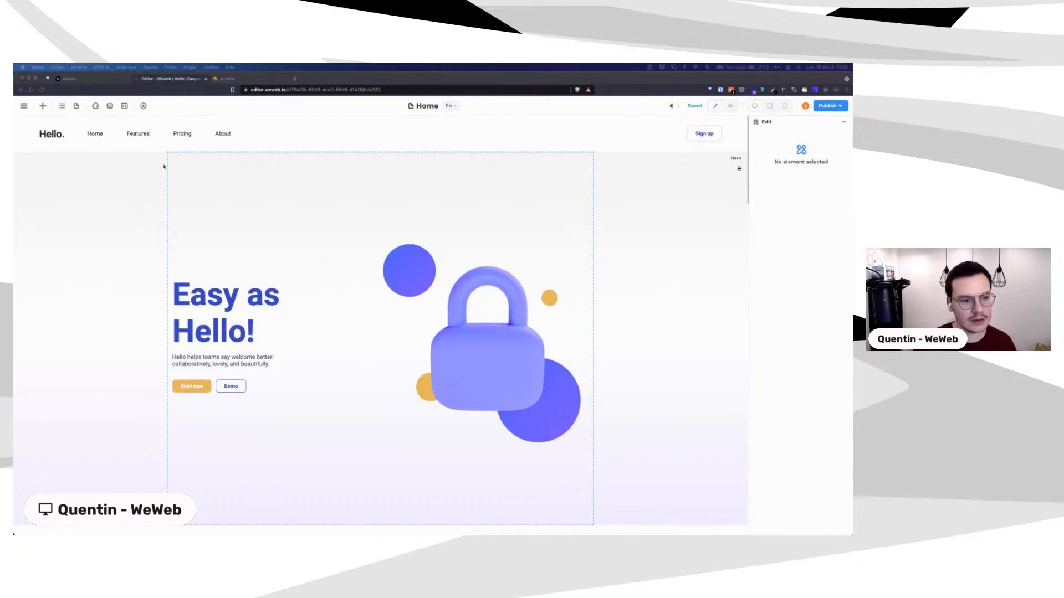
Step: Bind the features Columns items to the crm collection to repeat one card per record
scroll(327, 234, "down", 7)
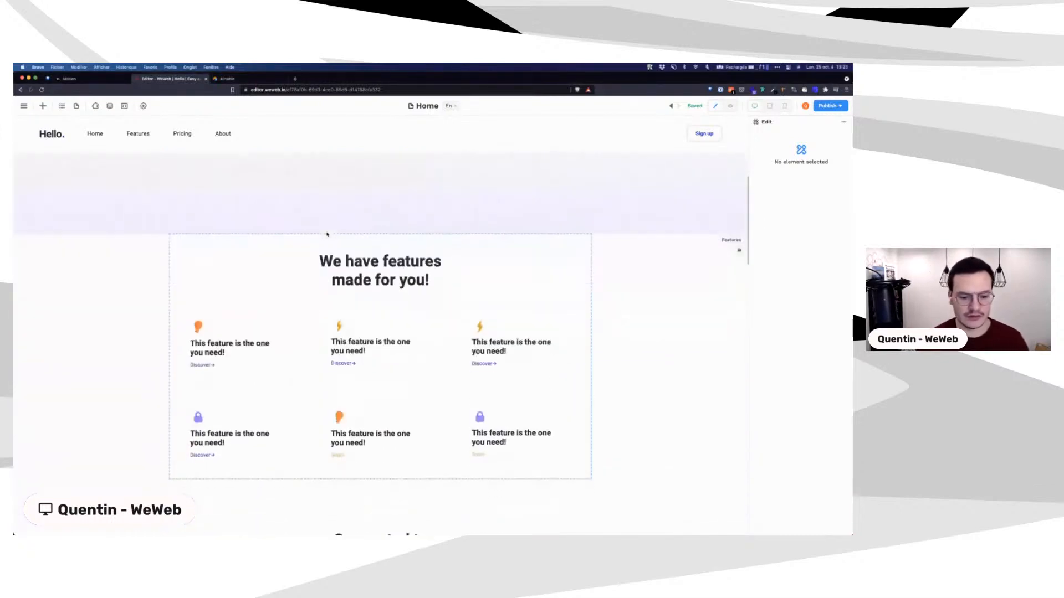
left_click(169, 195)
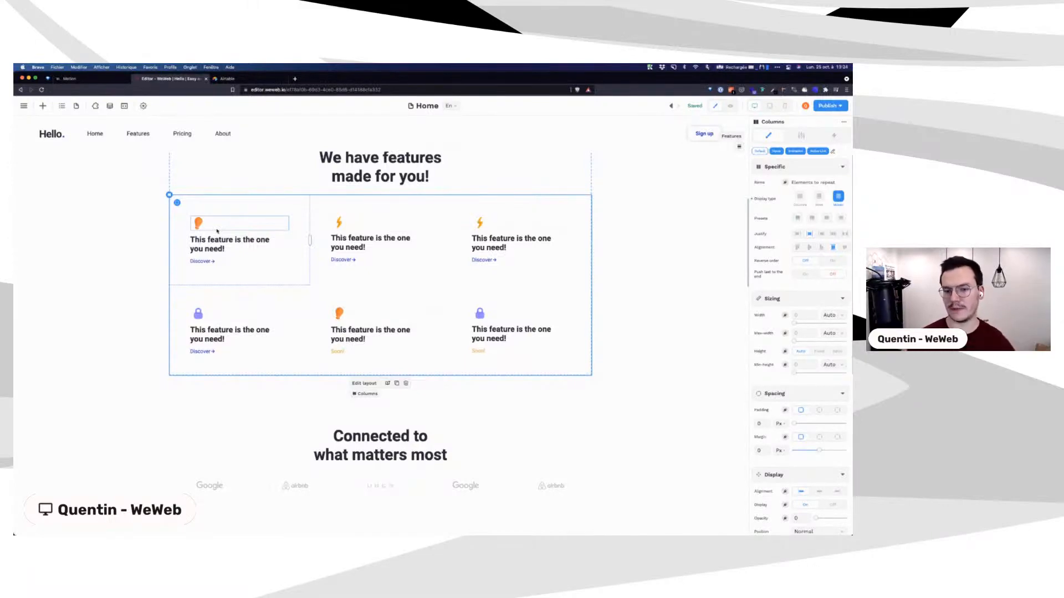
left_click(787, 185)
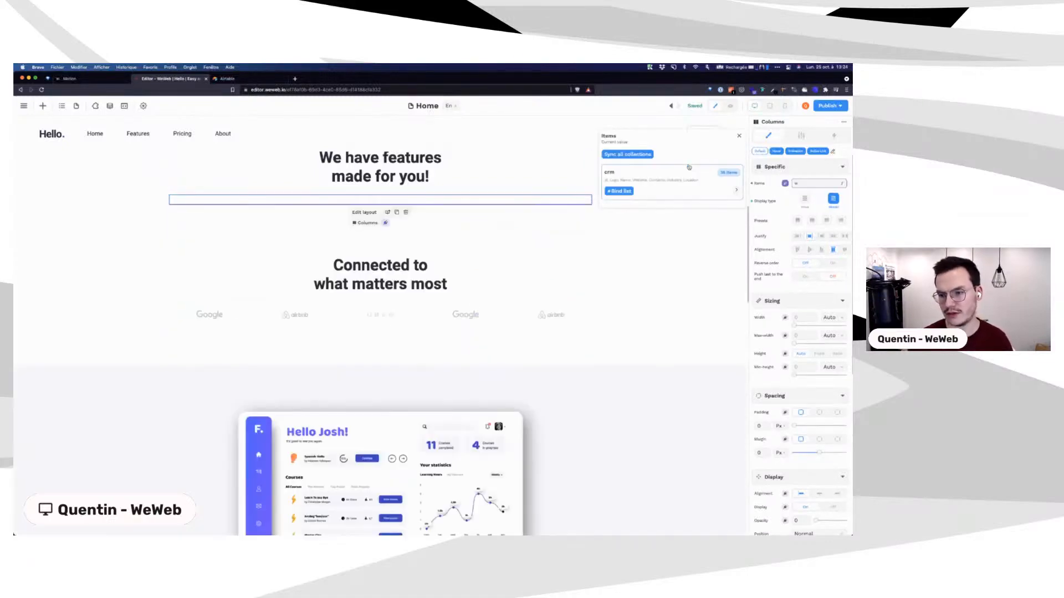
left_click(689, 168)
left_click(619, 191)
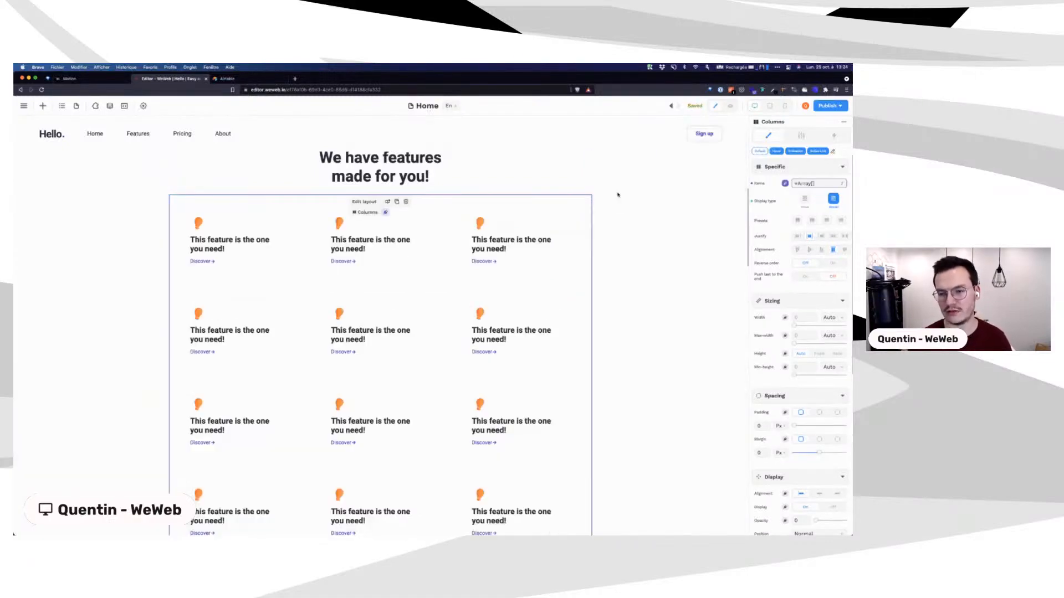
left_click(202, 227)
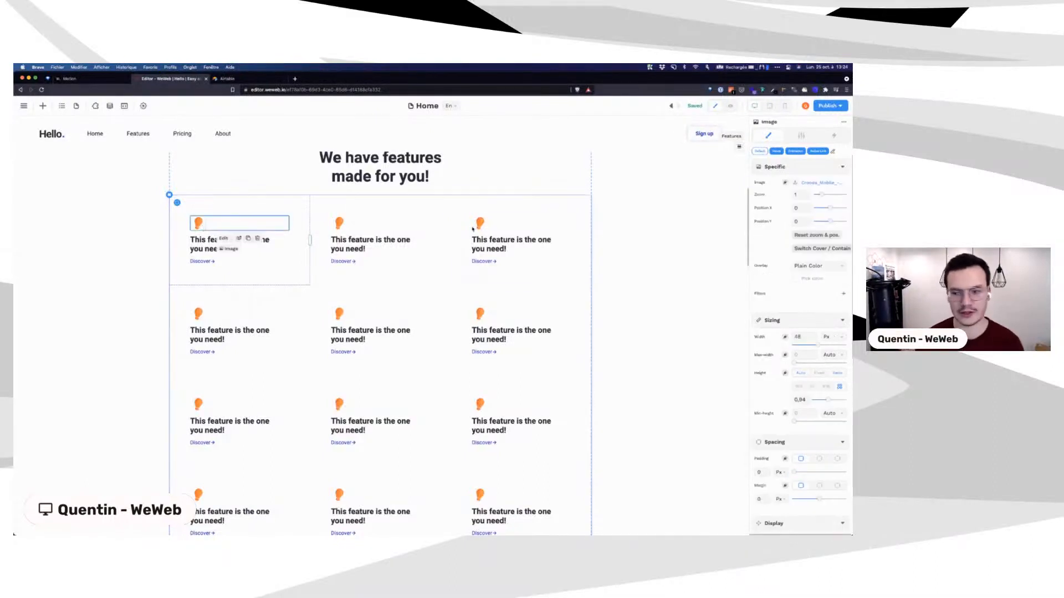
Step: Bind the card image to each record's Logo and the heading text to its Name
left_click(783, 184)
left_click(688, 166)
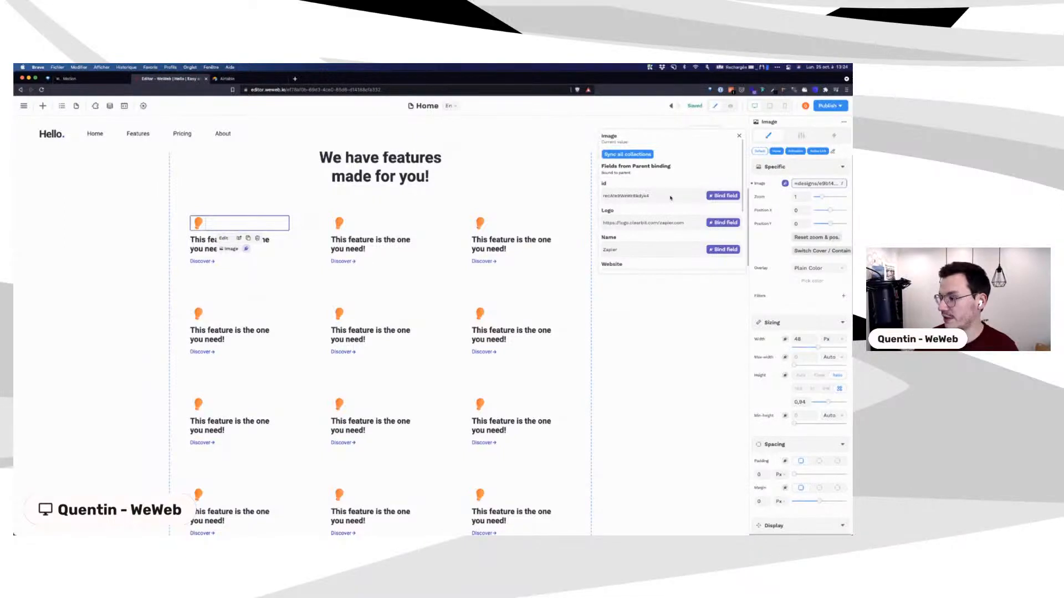
left_click(722, 223)
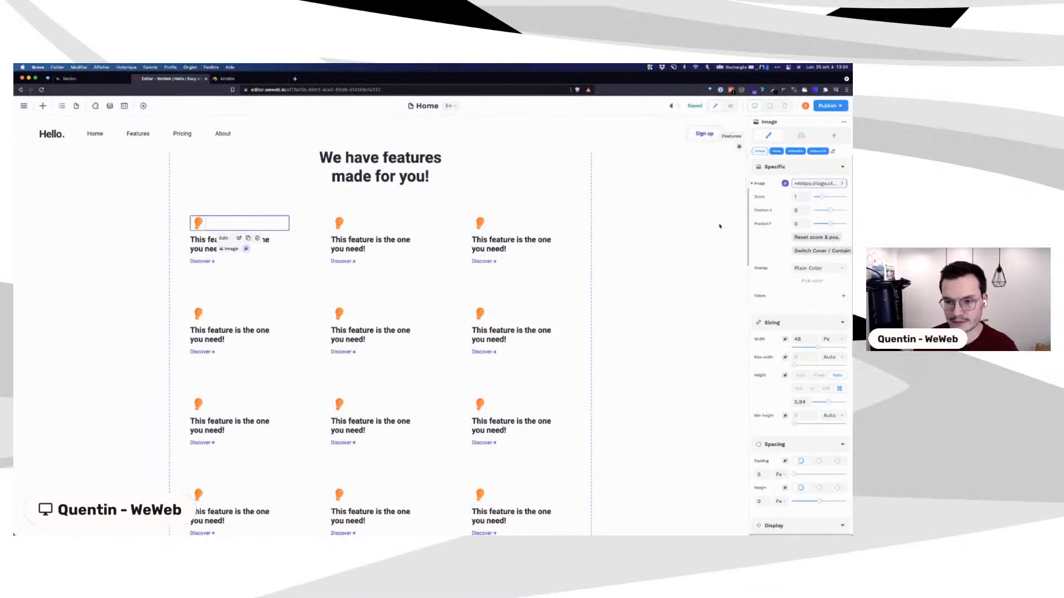
left_click(196, 246)
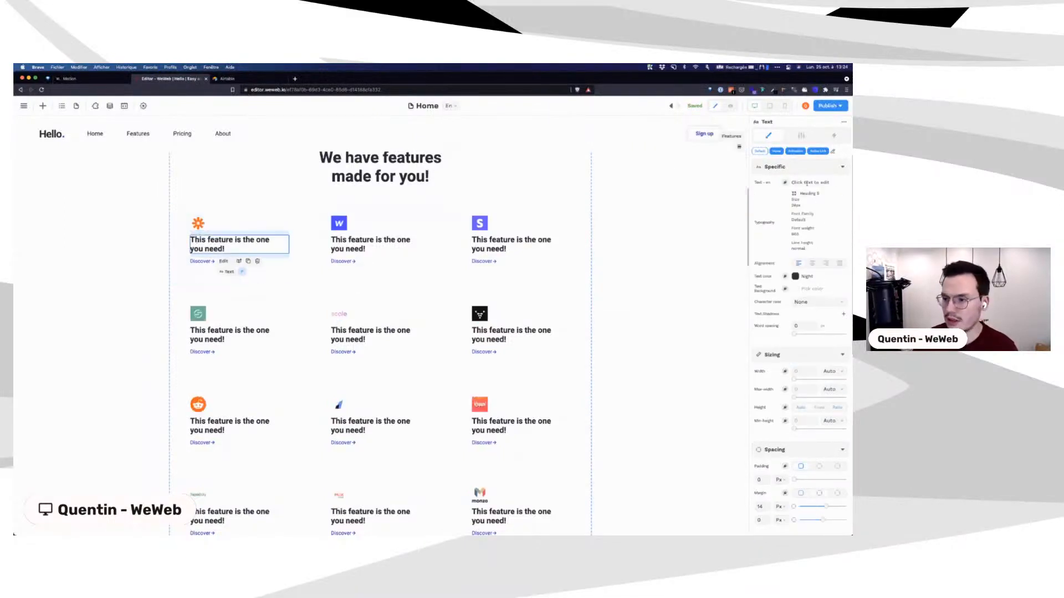
left_click(785, 183)
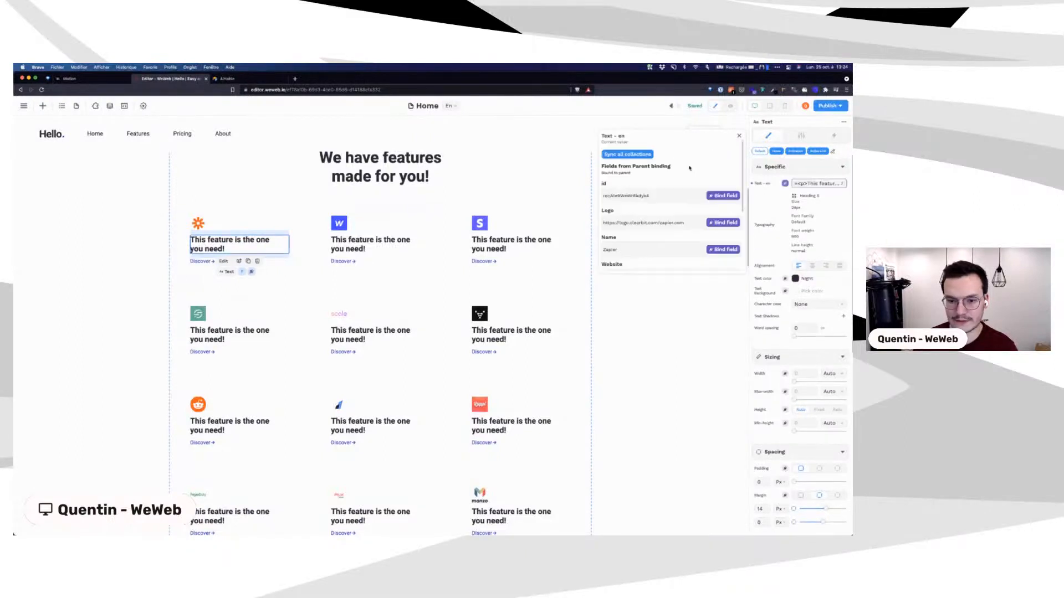
scroll(712, 216, "down", 1)
left_click(723, 220)
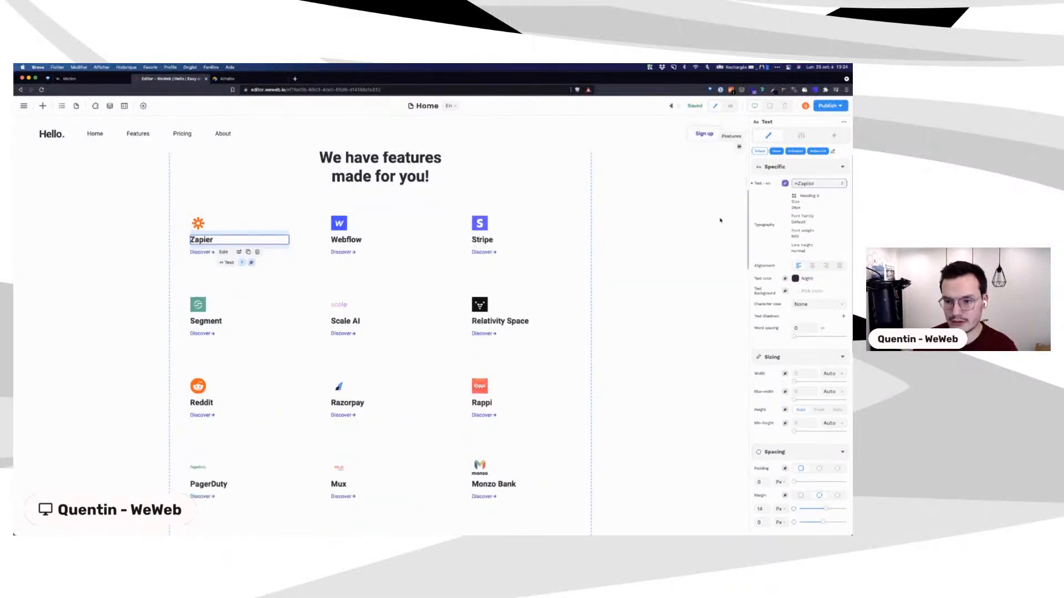
Step: Delete the Discover arrow, the Discover text and the leftover empty container from every card
left_click(213, 253)
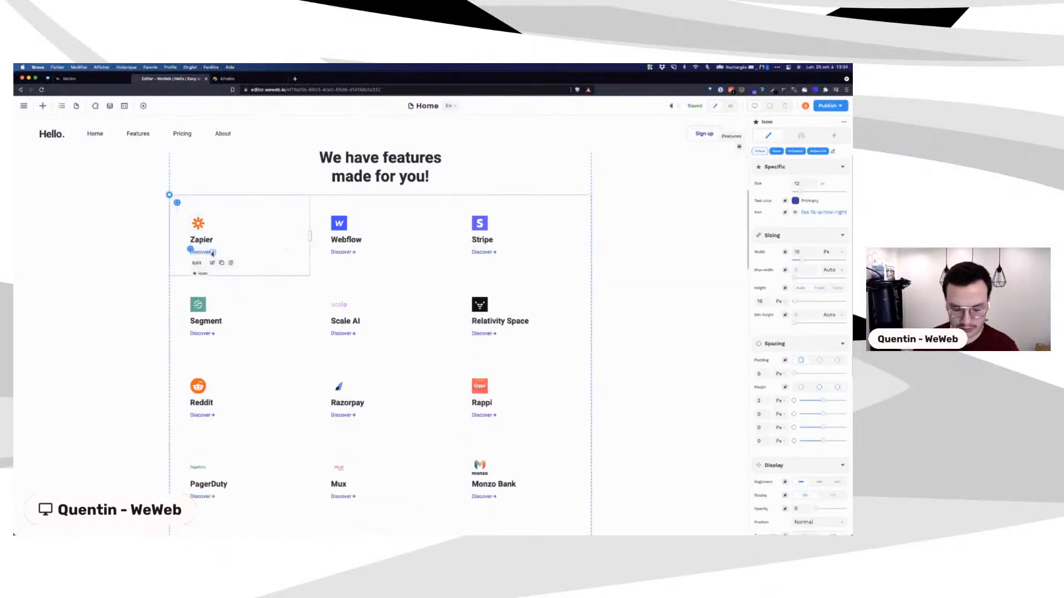
key("Delete")
left_click(204, 252)
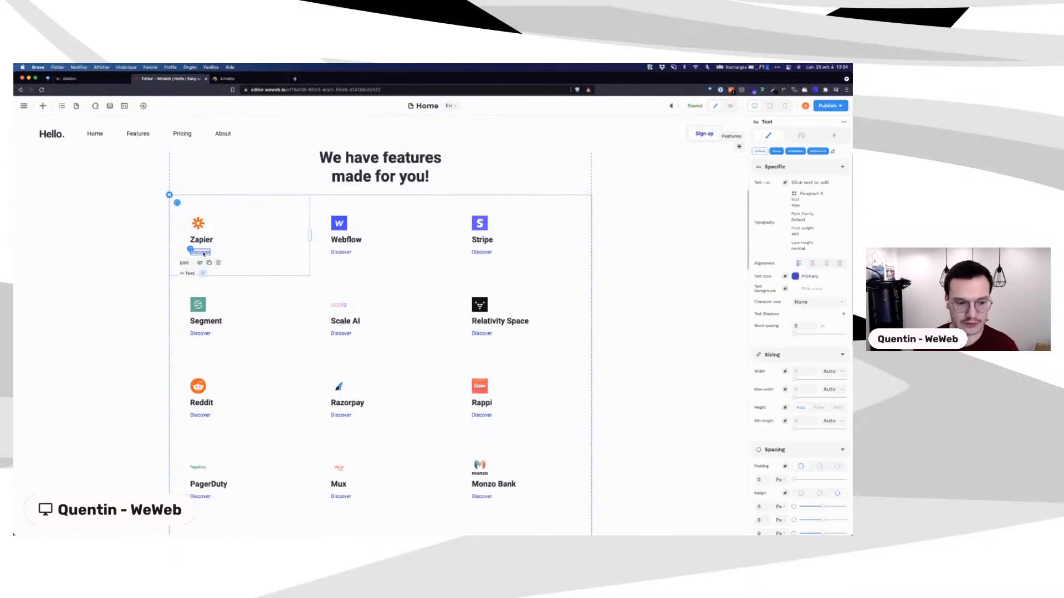
key("Delete")
left_click(204, 254)
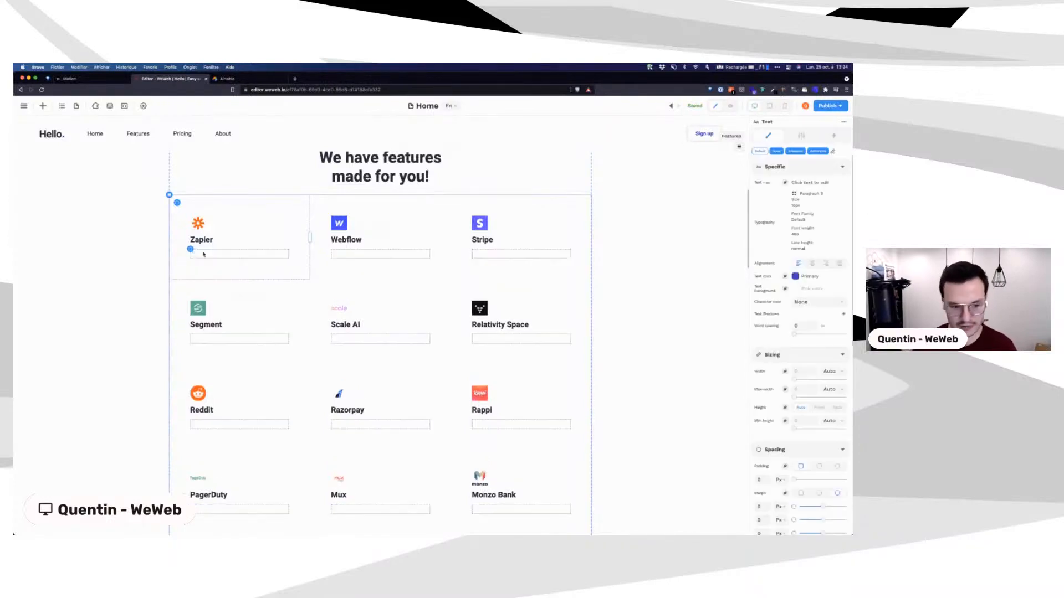
left_click(191, 249)
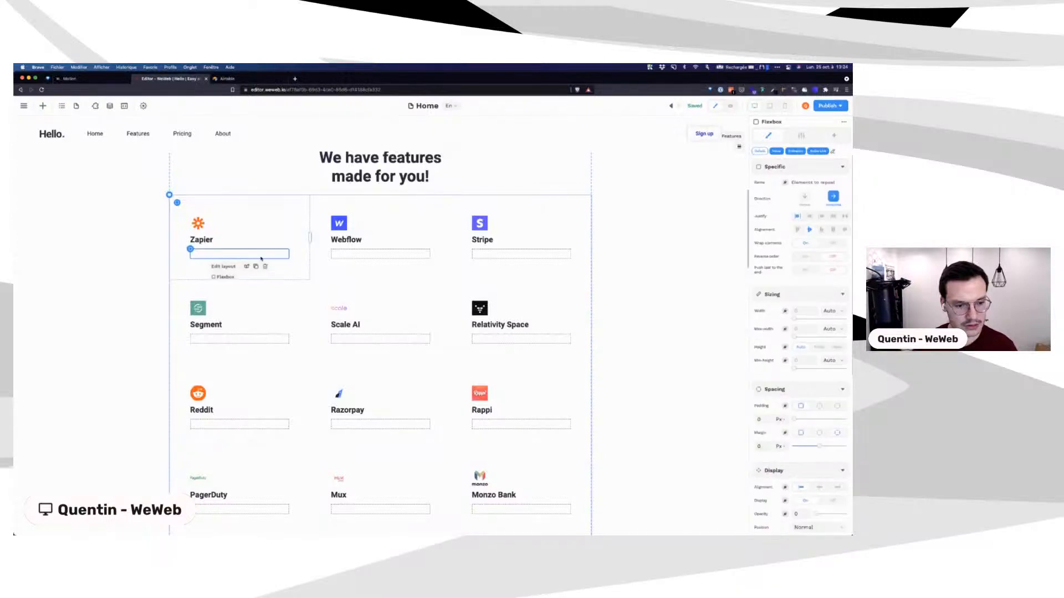
left_click(264, 268)
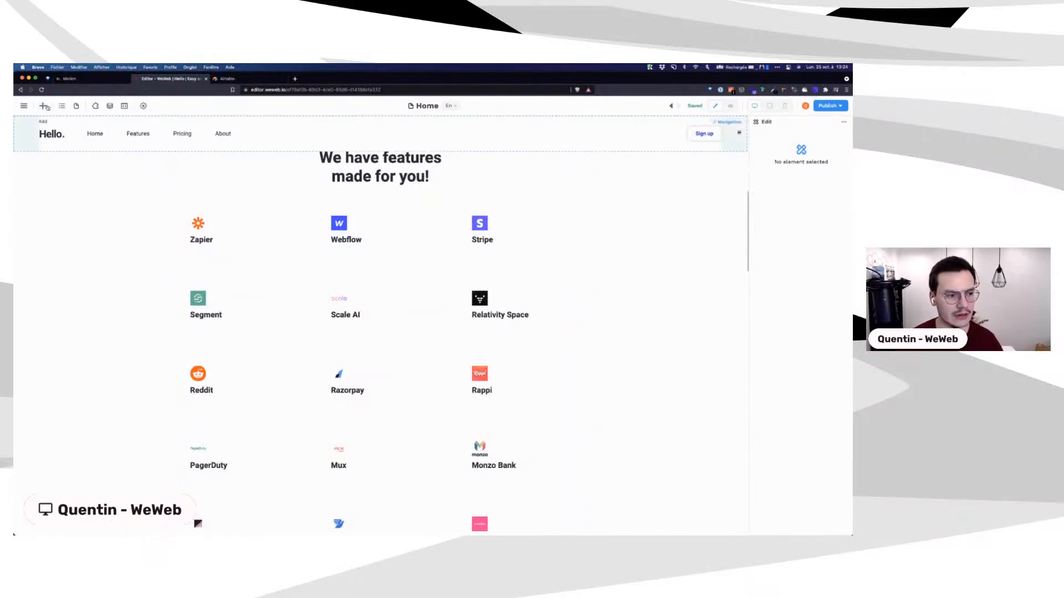
Step: Drag a Button element from the Add panel under Zapier in the first card and select it
left_click(45, 106)
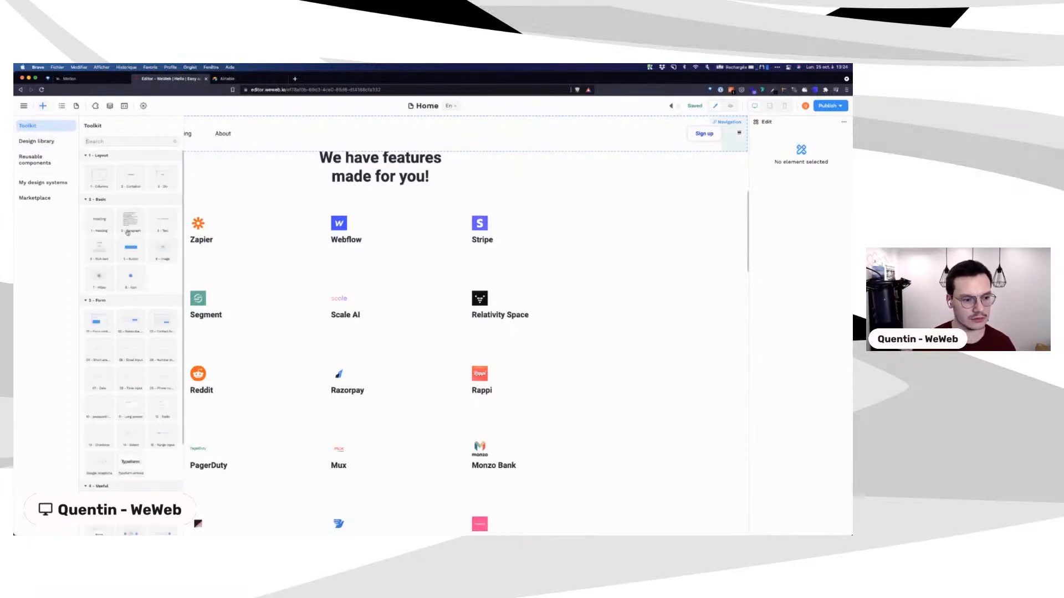
left_click_drag(132, 255, 209, 251)
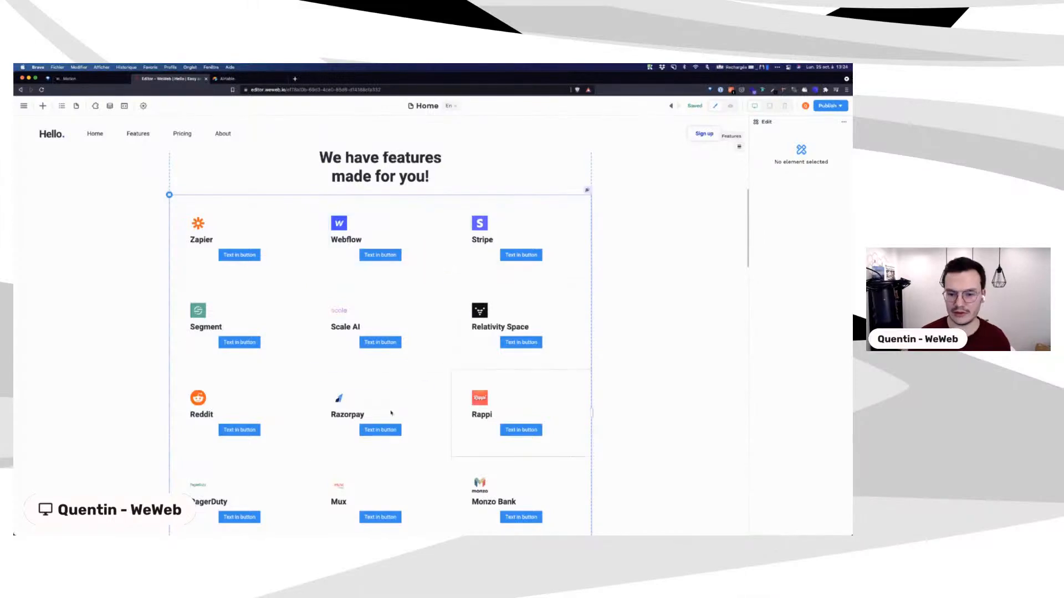
left_click(235, 260)
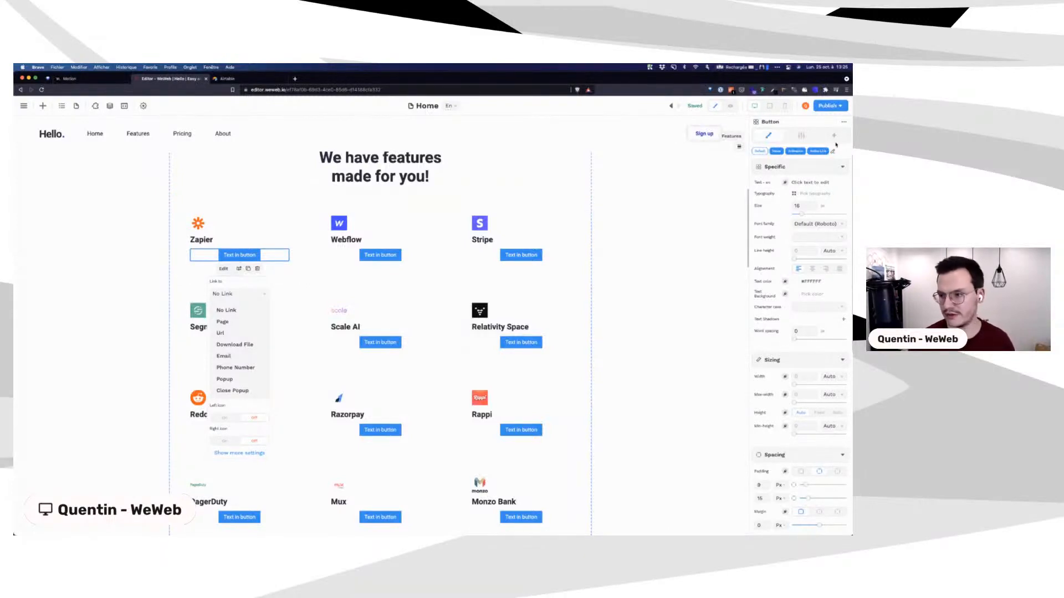
scroll(789, 239, "down", 2)
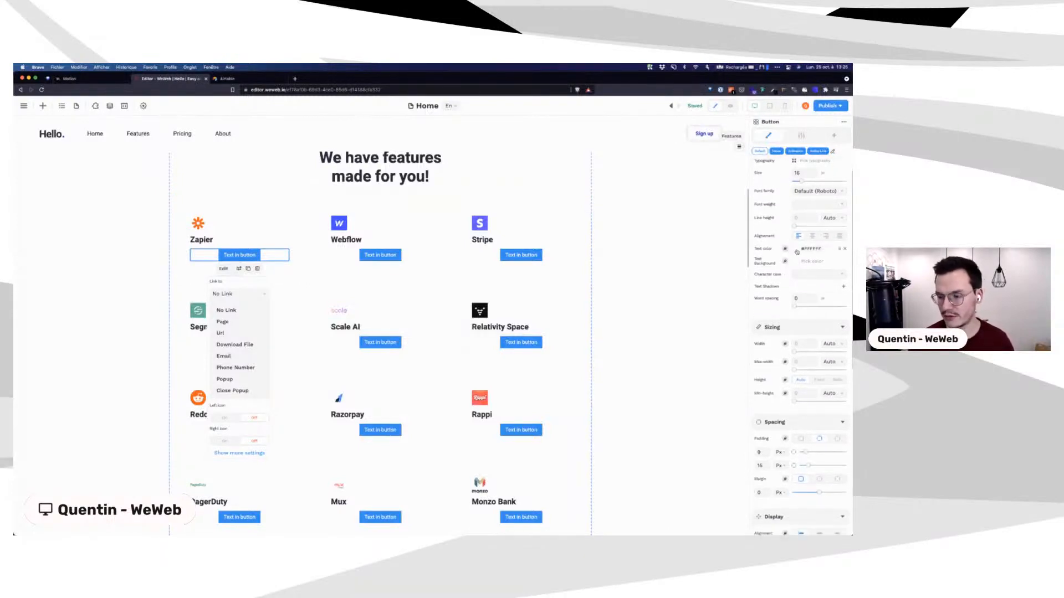
Step: Round the card button's corners to 10 px
left_click(797, 251)
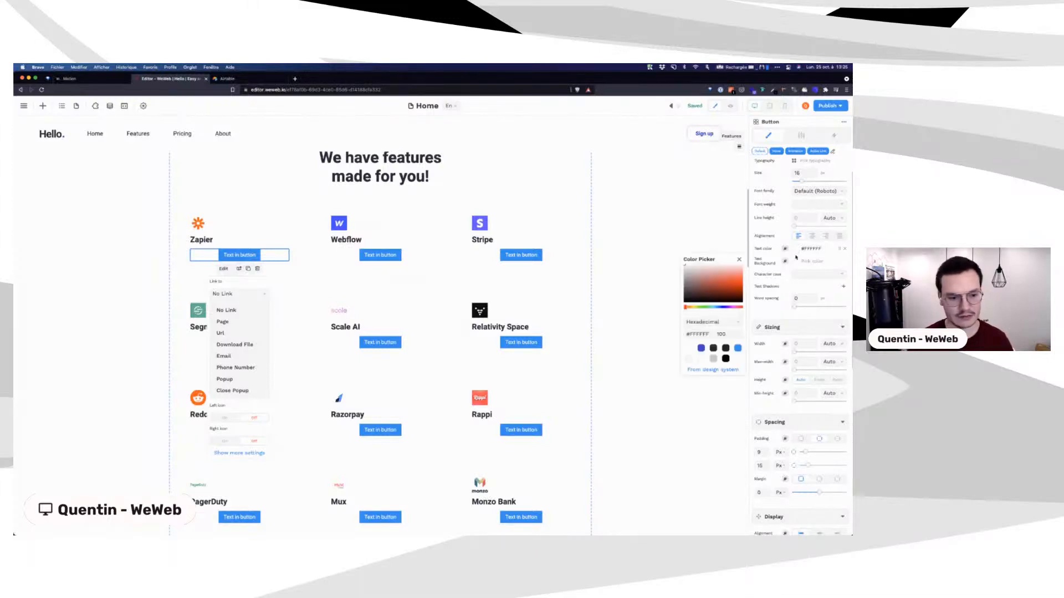
scroll(797, 294, "down", 3)
scroll(796, 297, "down", 8)
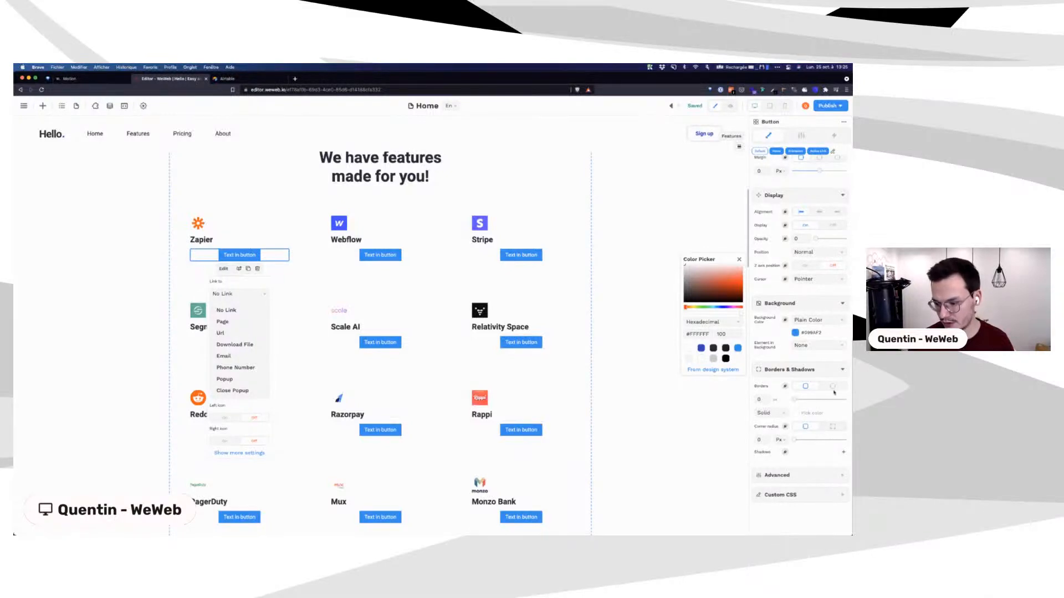
left_click_drag(794, 440, 801, 441)
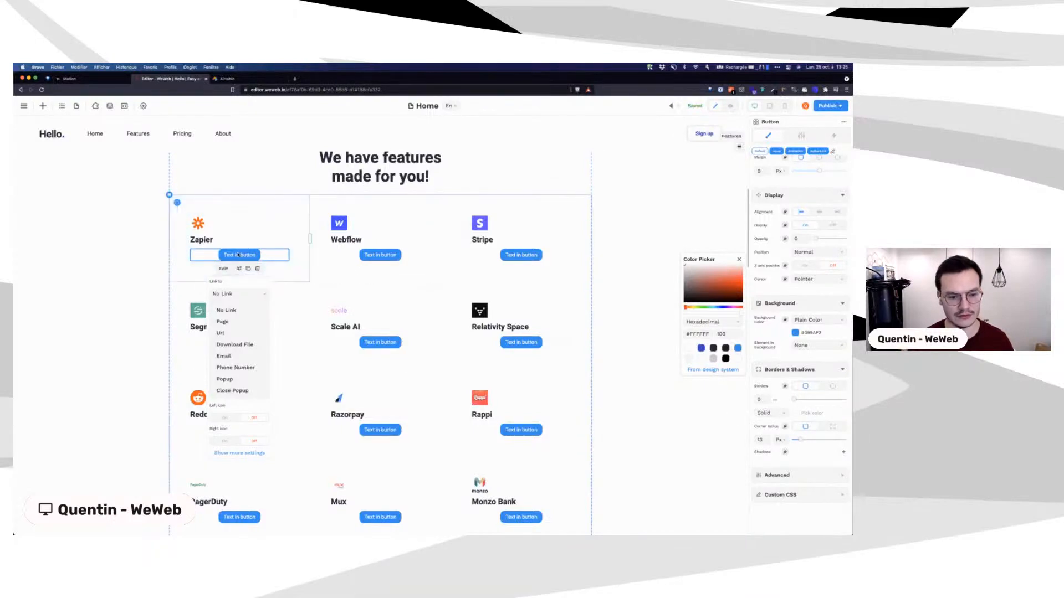
scroll(814, 228, "up", 8)
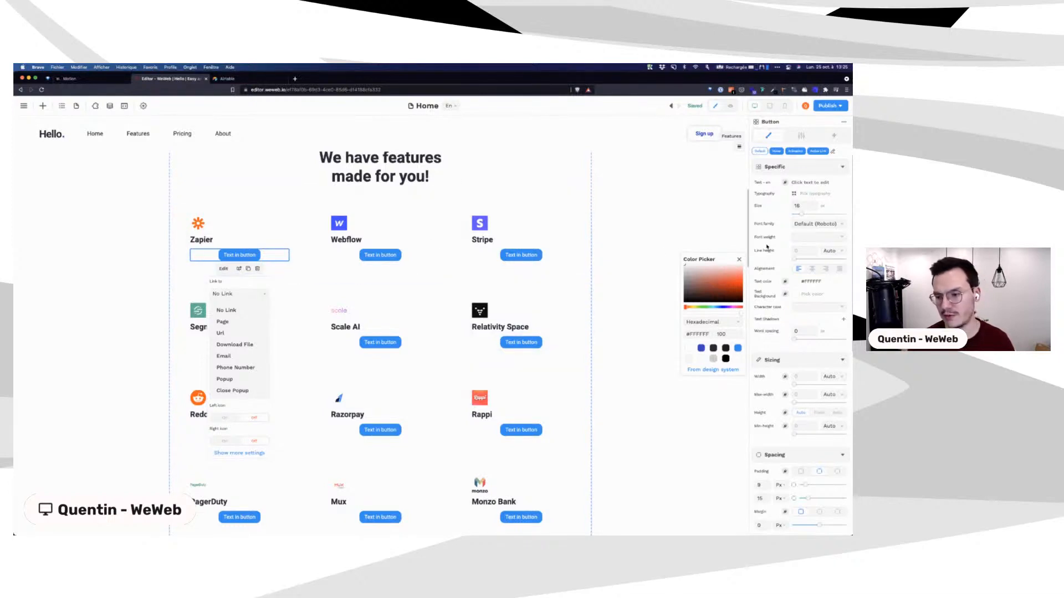
left_click(739, 260)
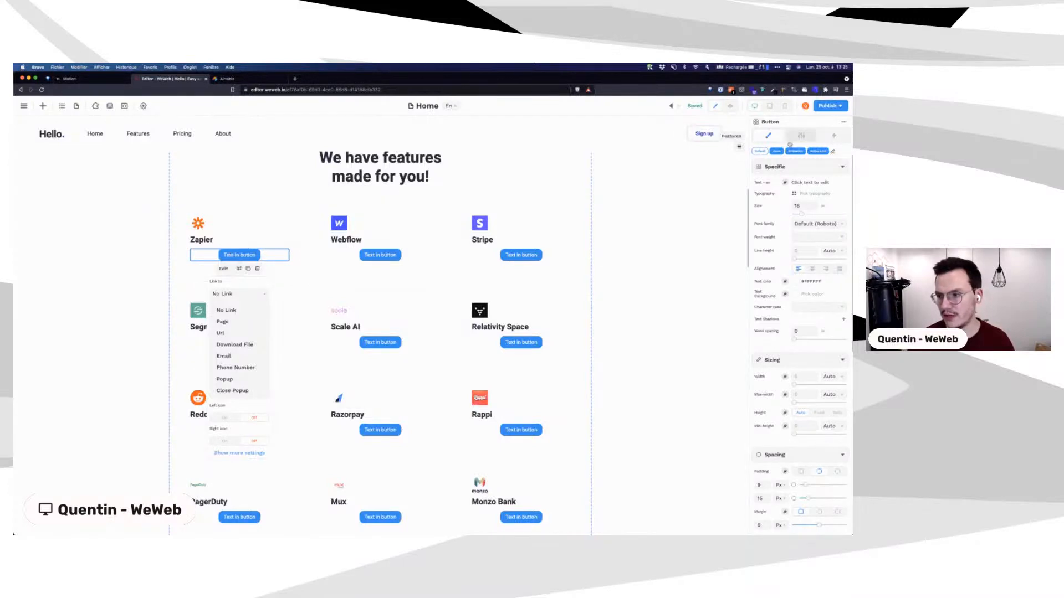
Step: Replace the button label with 'Add a company' and reselect the Zapier button
double_click(234, 258)
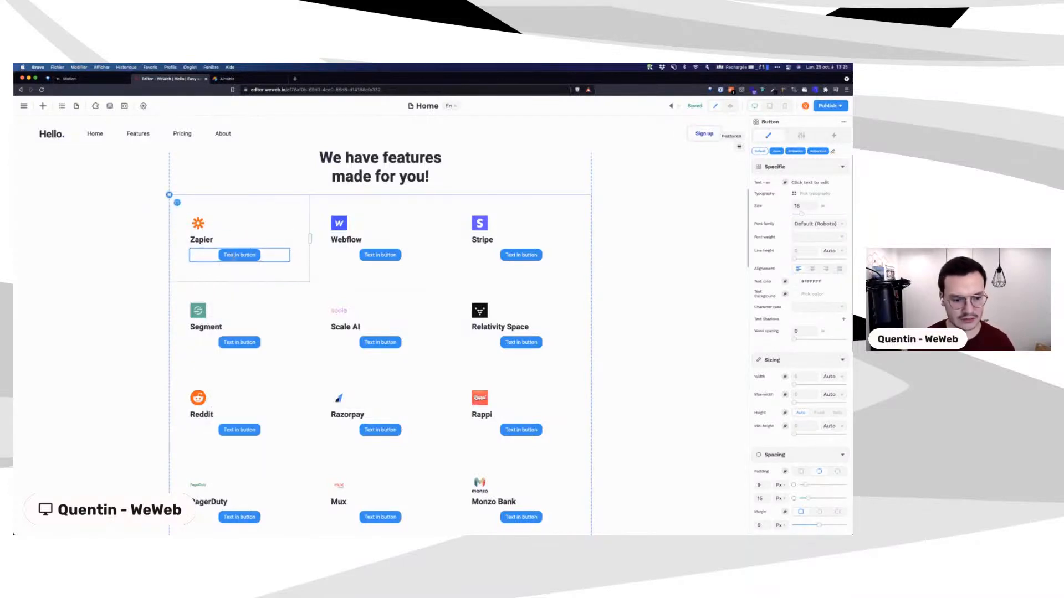
key("super+a")
type("Add a company")
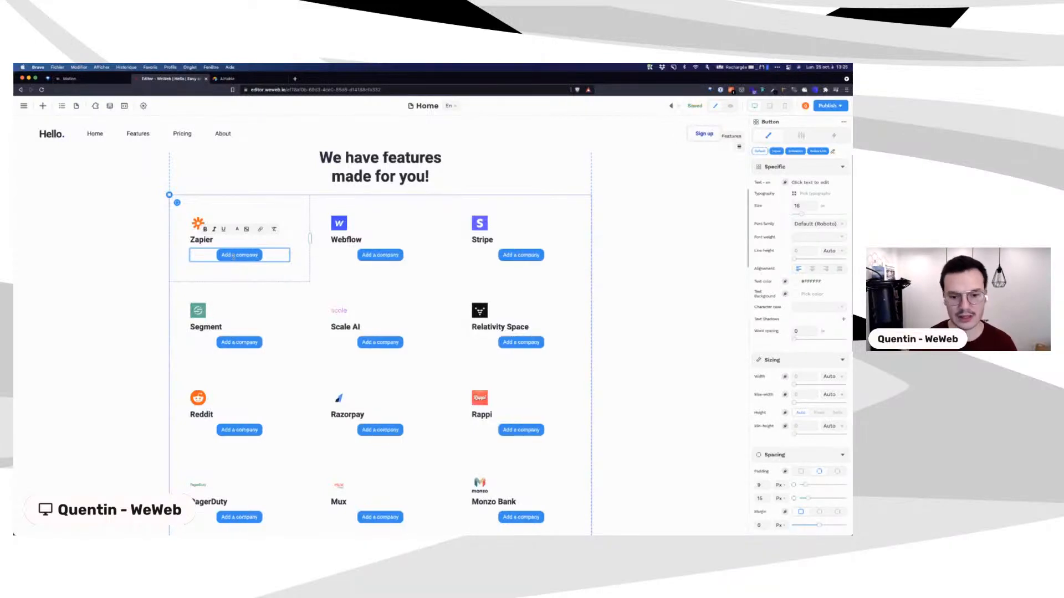
left_click(200, 253)
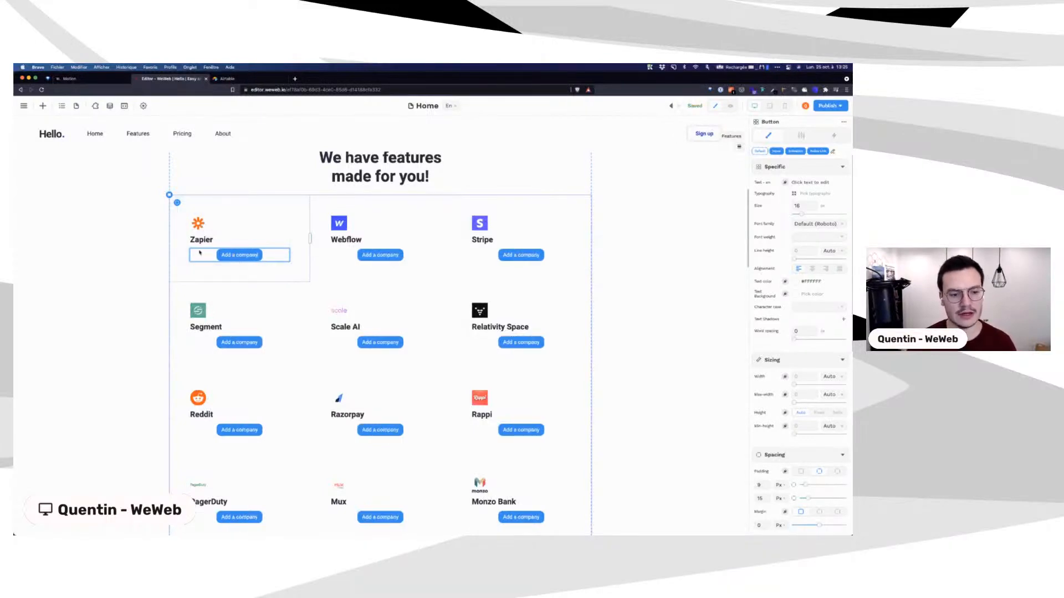
left_click(121, 270)
left_click(229, 256)
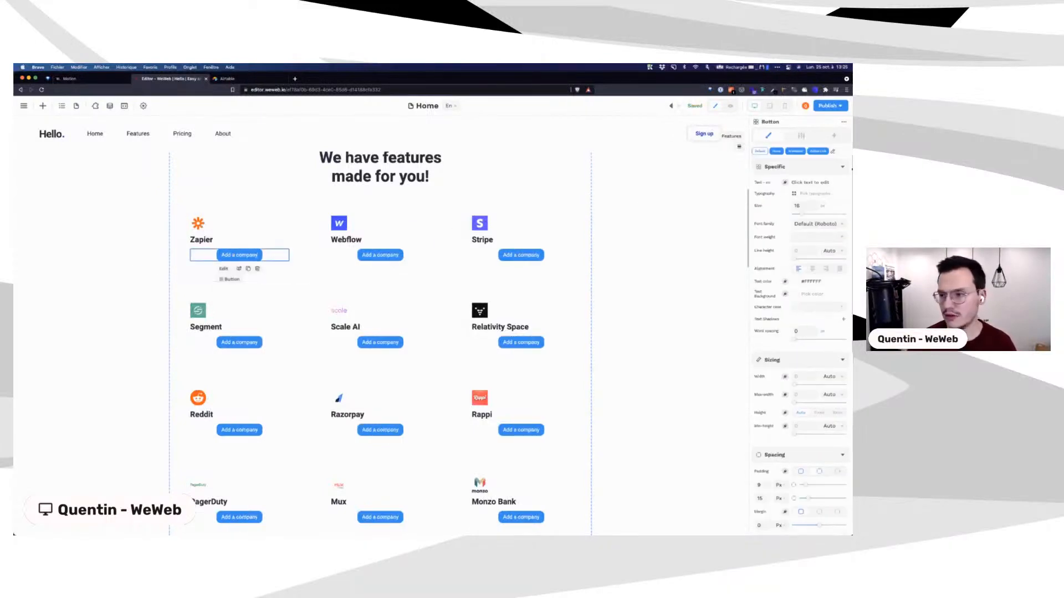
left_click(839, 135)
Step: Add Workflow 1 to the button with an On Click trigger and browse the action list
left_click(845, 156)
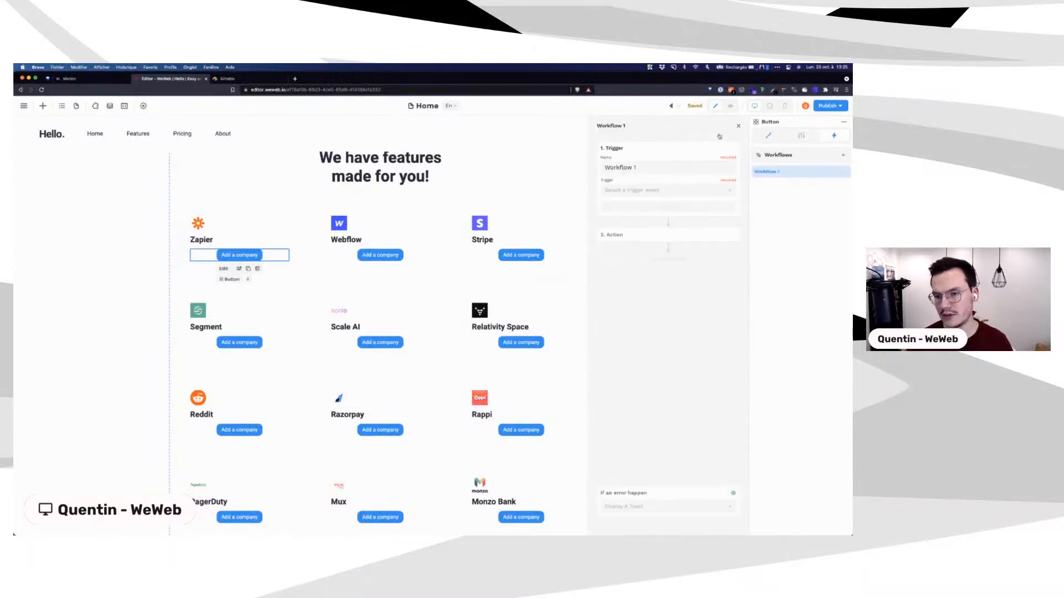
left_click(631, 191)
left_click(621, 205)
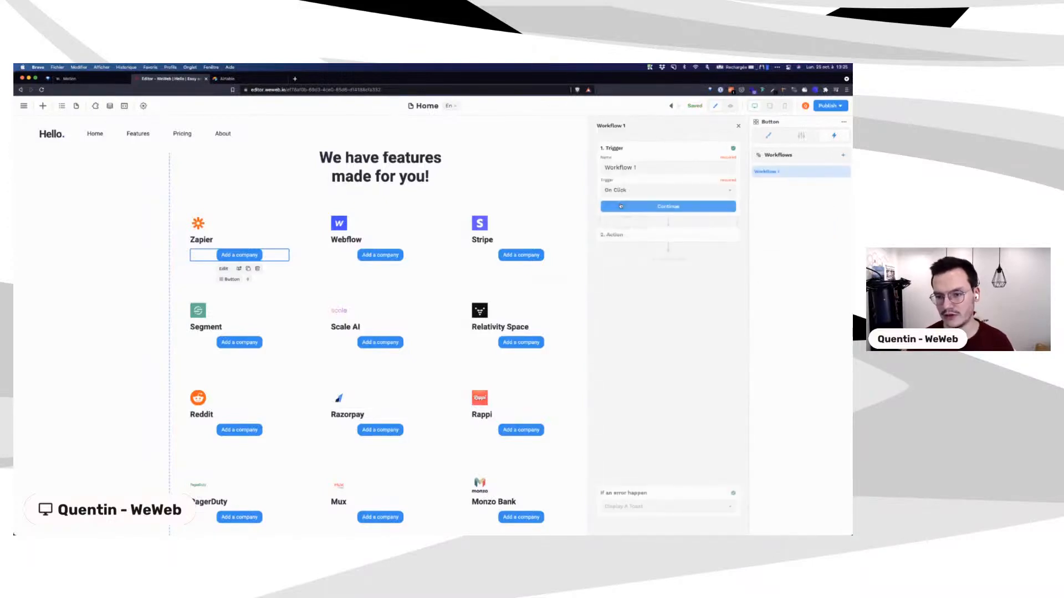
left_click(633, 214)
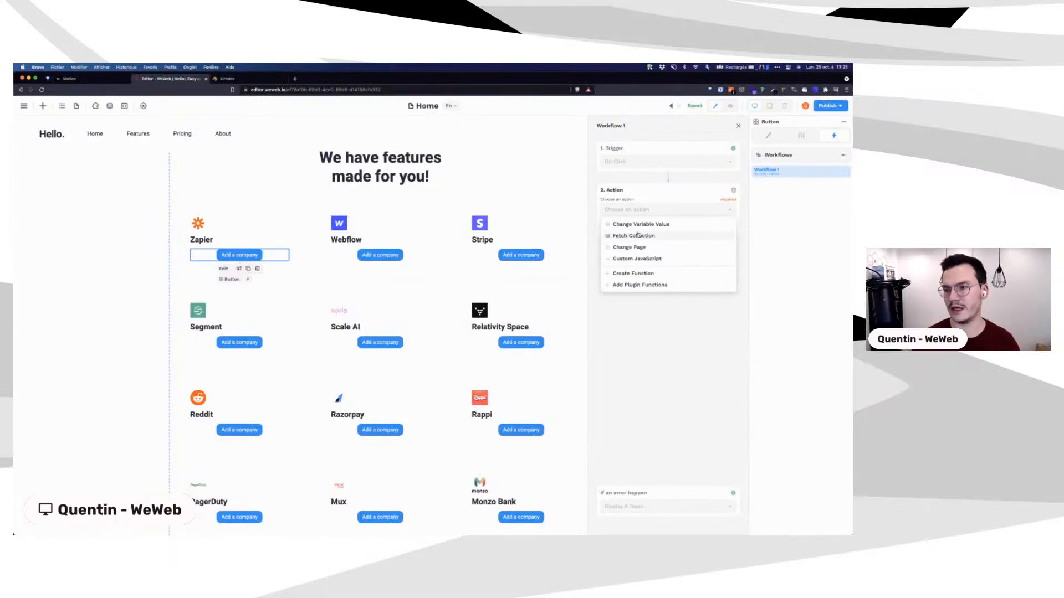
left_click(669, 212)
left_click(669, 214)
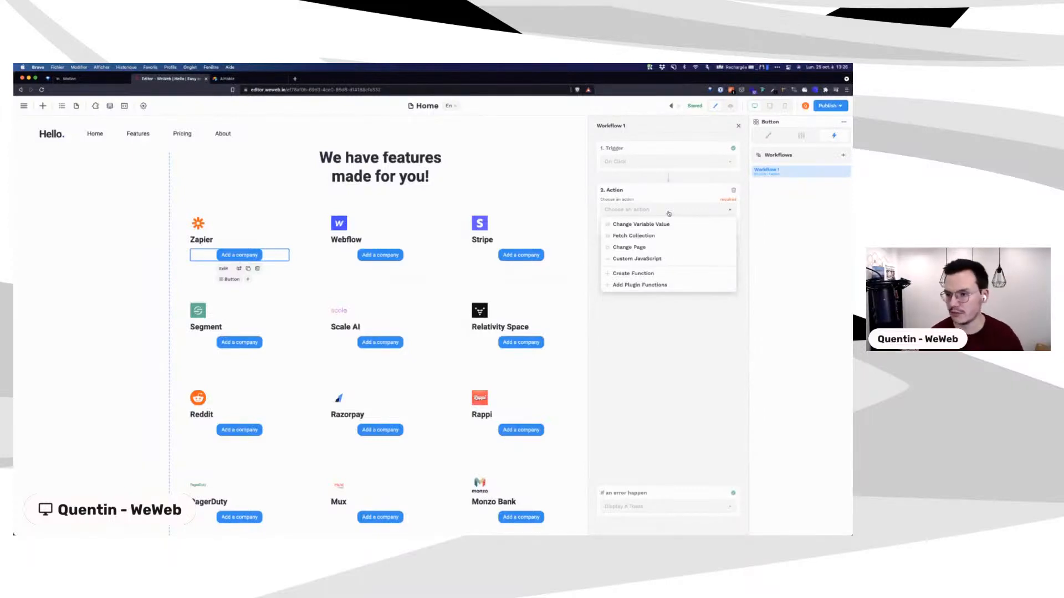
Step: Close the workflow editor and reselect the features columns grid on the Home page
left_click(739, 127)
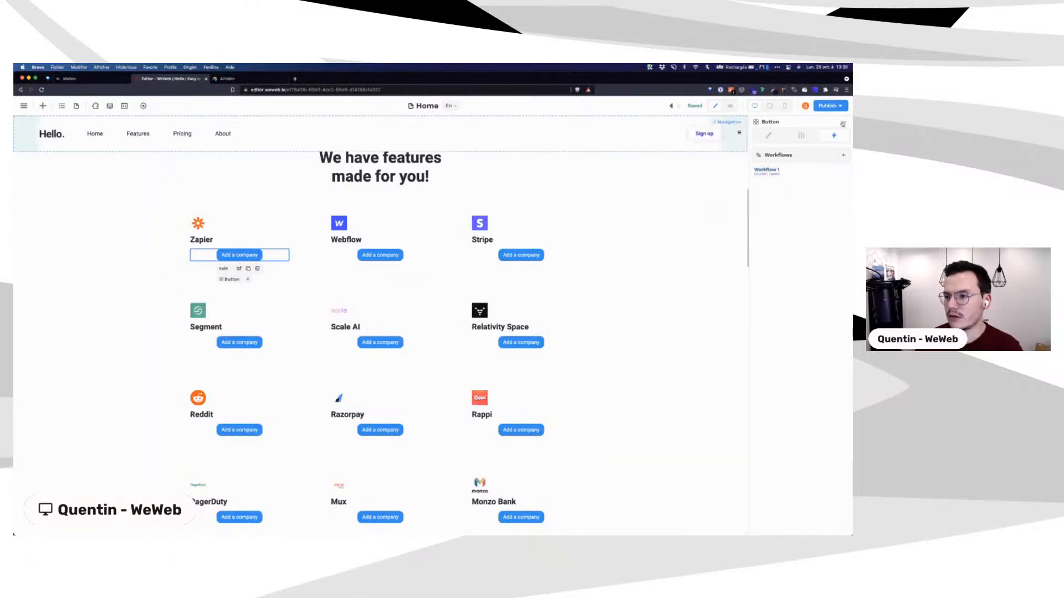
left_click(843, 123)
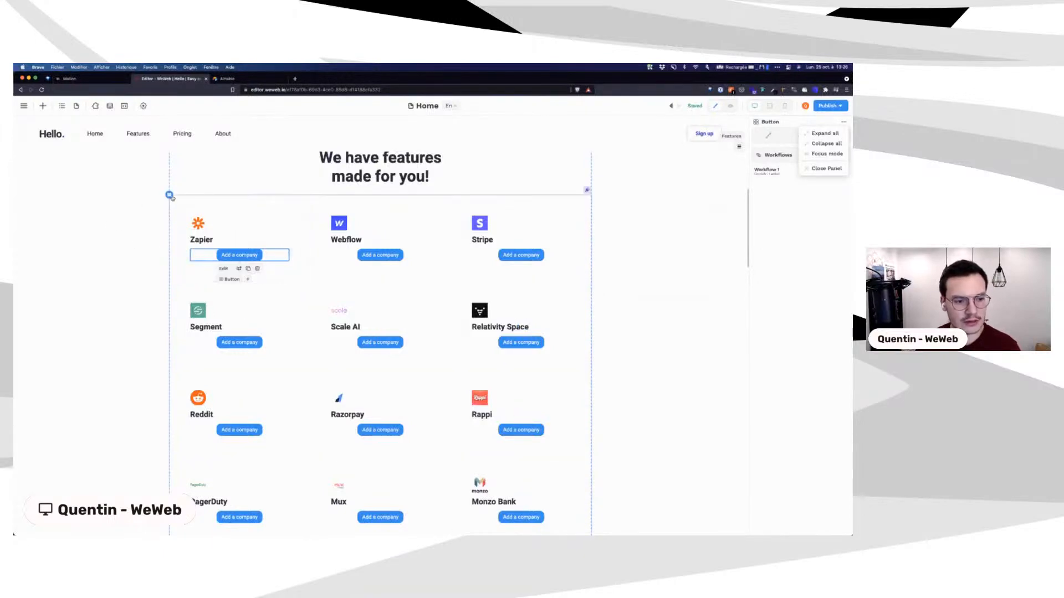
left_click(169, 195)
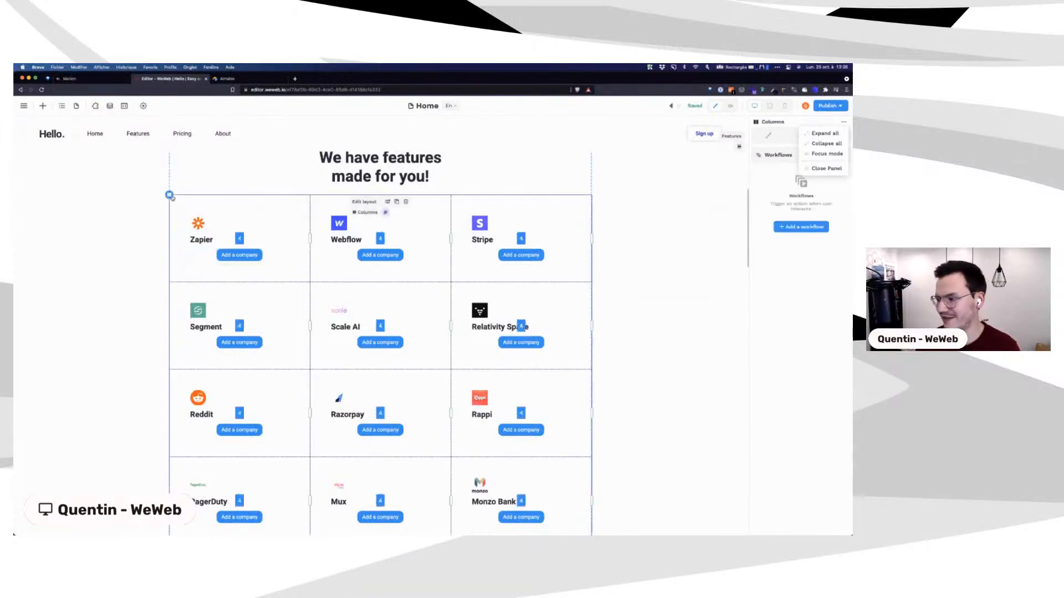
scroll(261, 244, "up", 5)
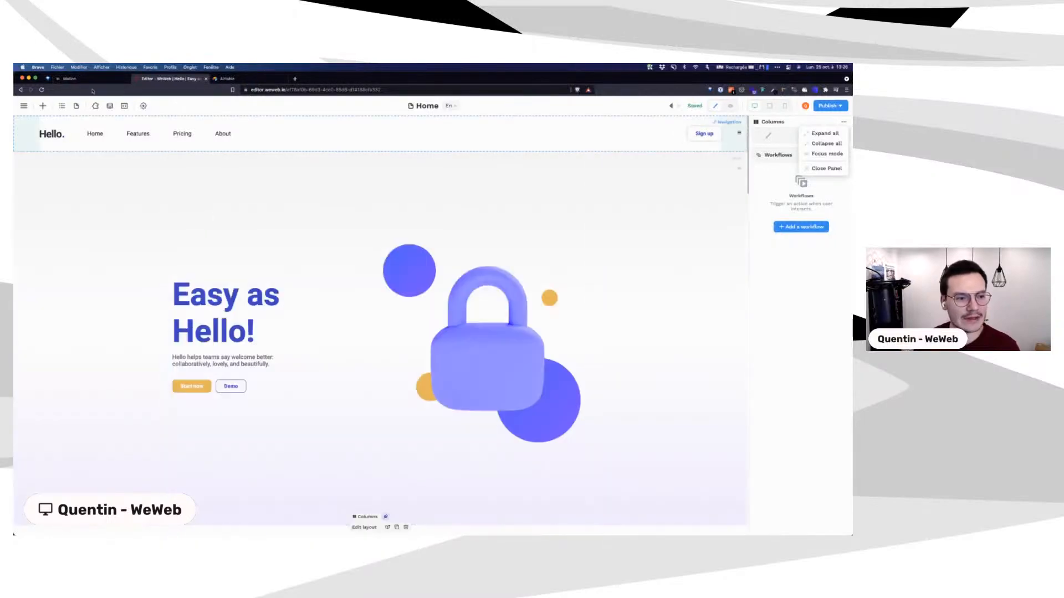
scroll(264, 246, "down", 5)
scroll(264, 246, "up", 5)
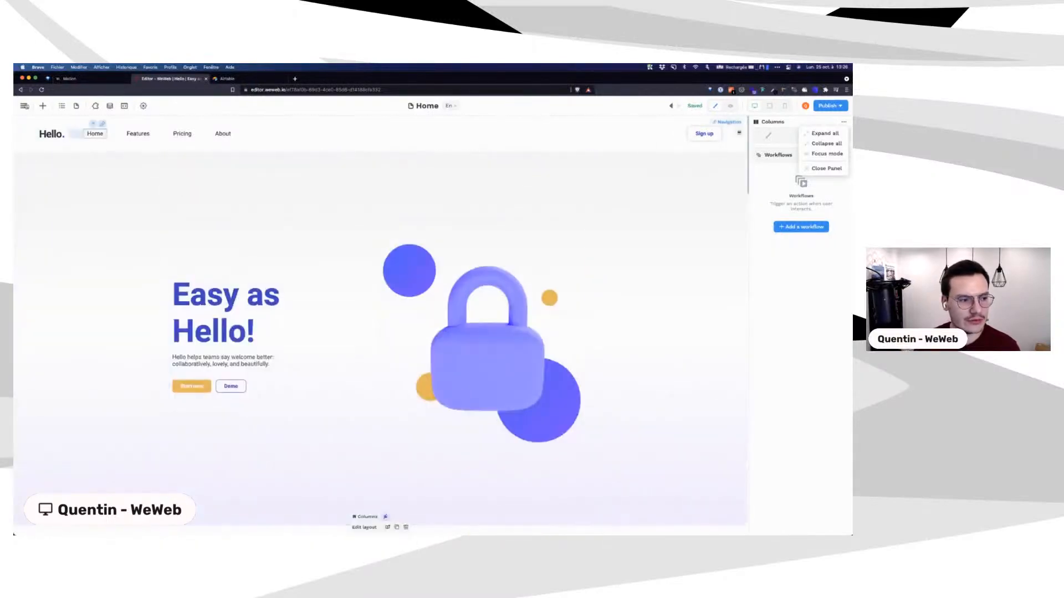
left_click(24, 105)
Step: Delete the onboarding website from its Settings page and confirm the deletion
left_click(36, 140)
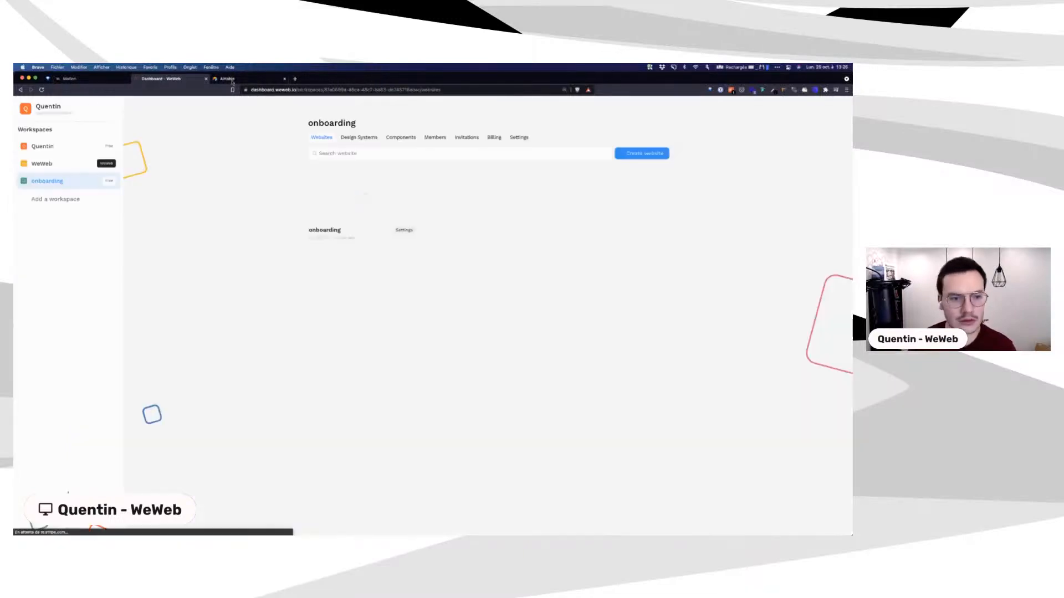
key("ctrl+alt+Right")
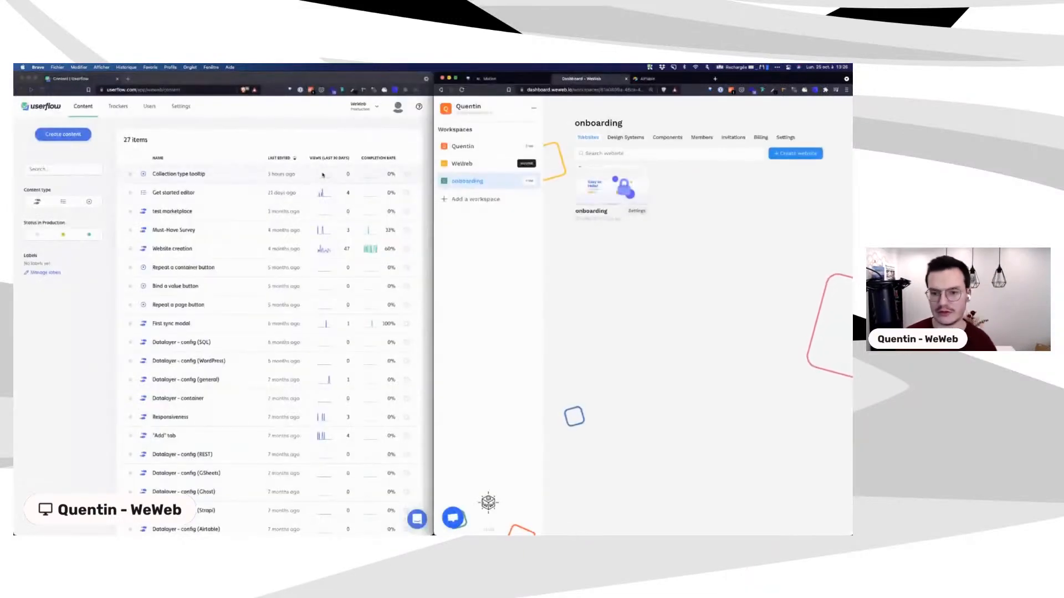
left_click(624, 199)
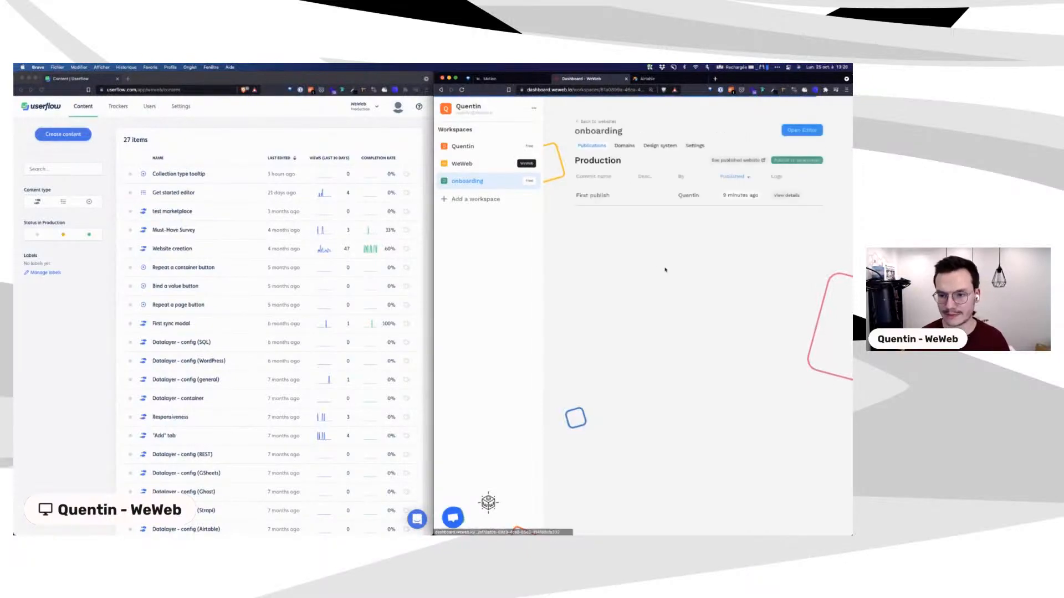
left_click(695, 145)
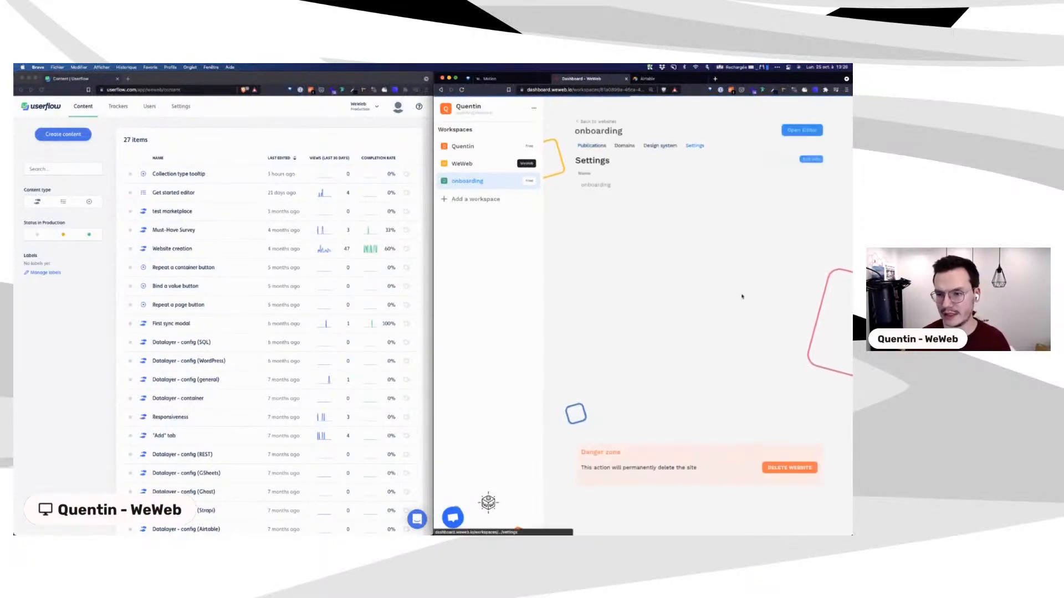
left_click(803, 474)
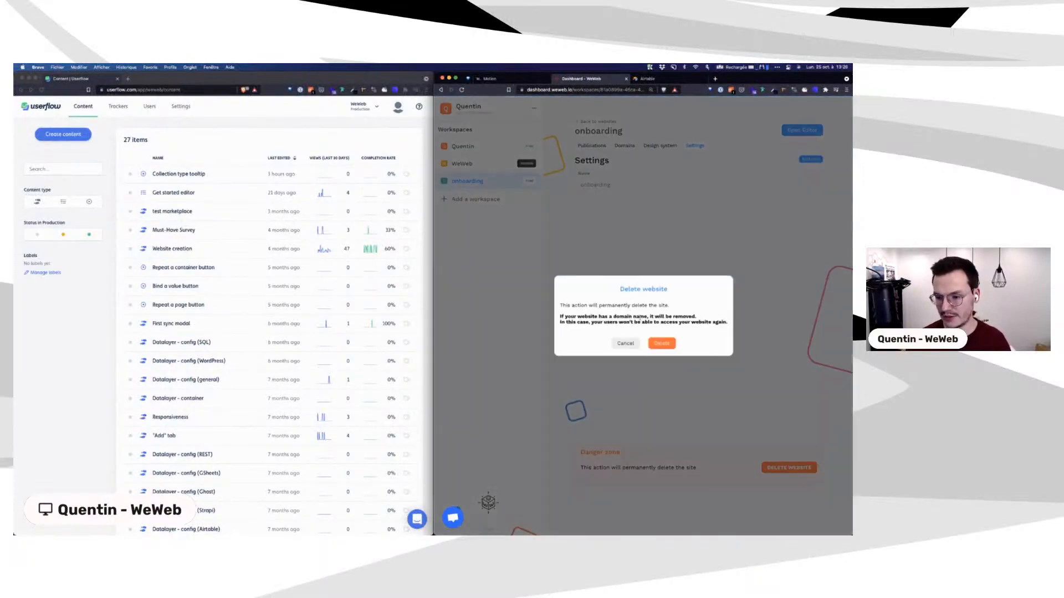
left_click(661, 343)
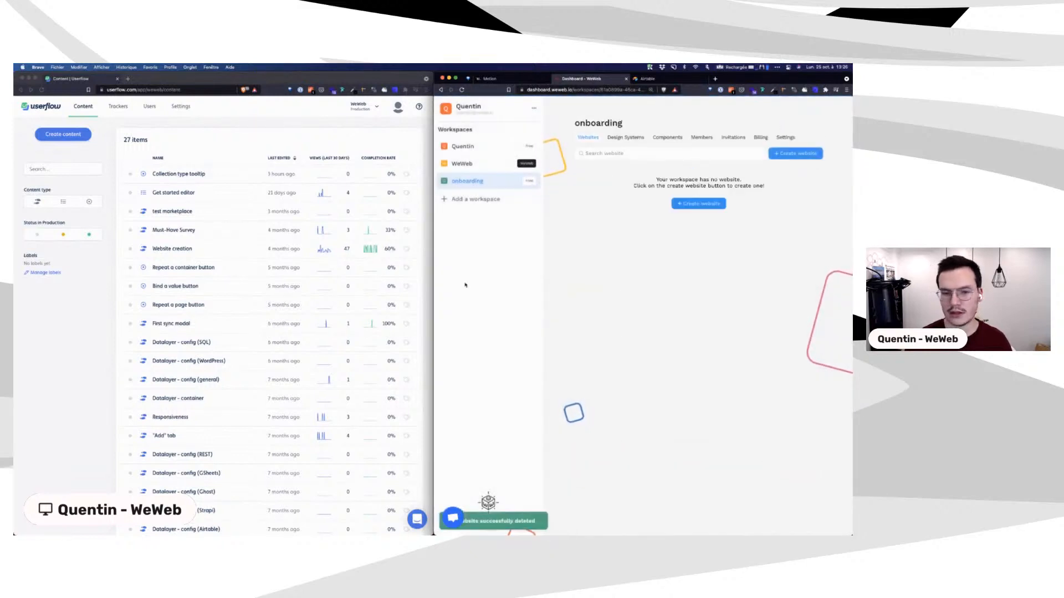
left_click(97, 308)
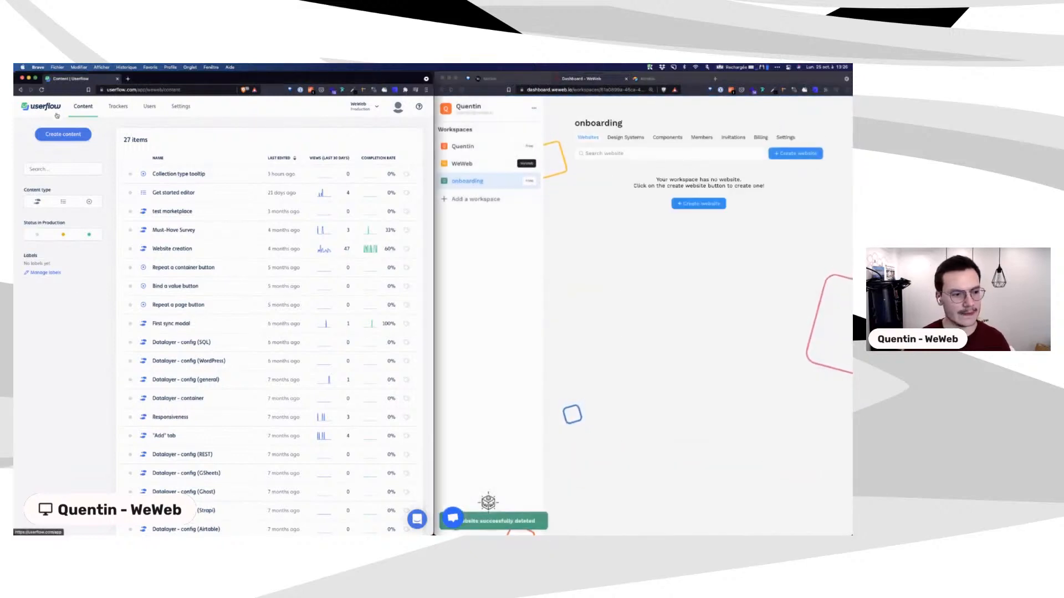
Step: Create a Flow named 'New User - Create app in dashboard'
left_click(61, 138)
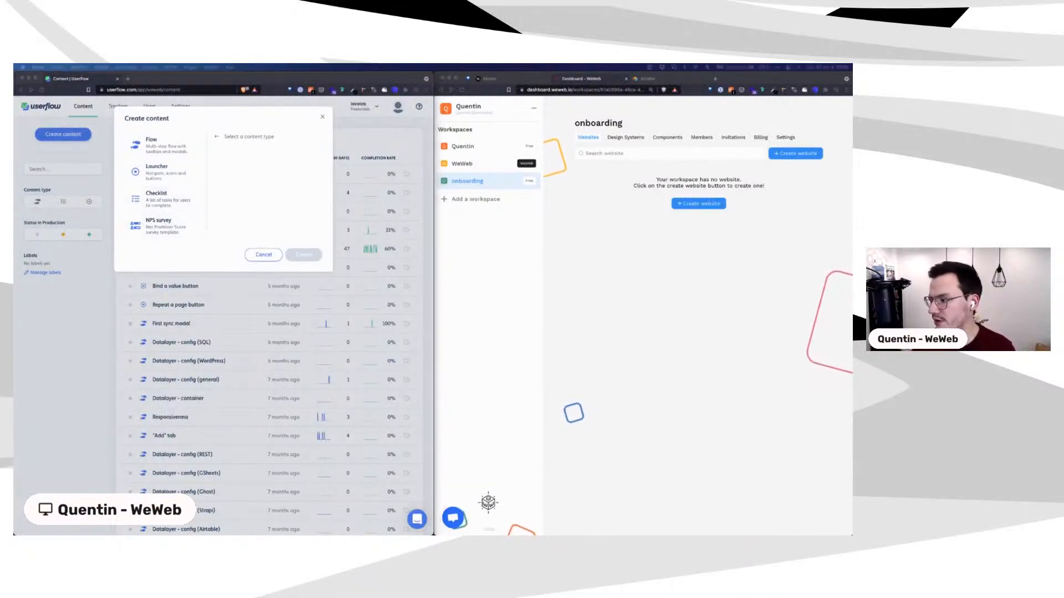
left_click(158, 142)
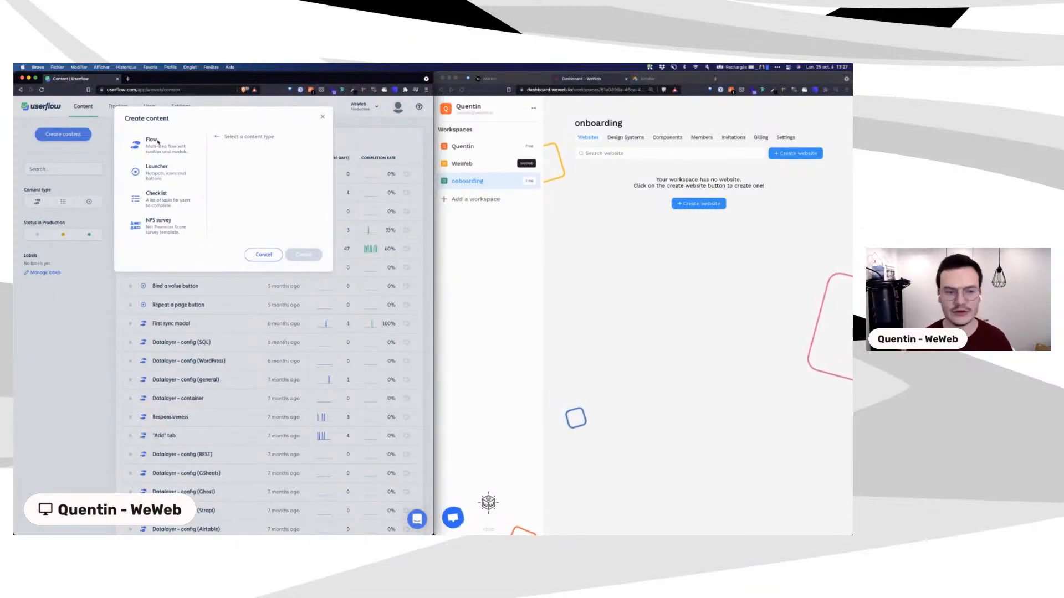
left_click(163, 150)
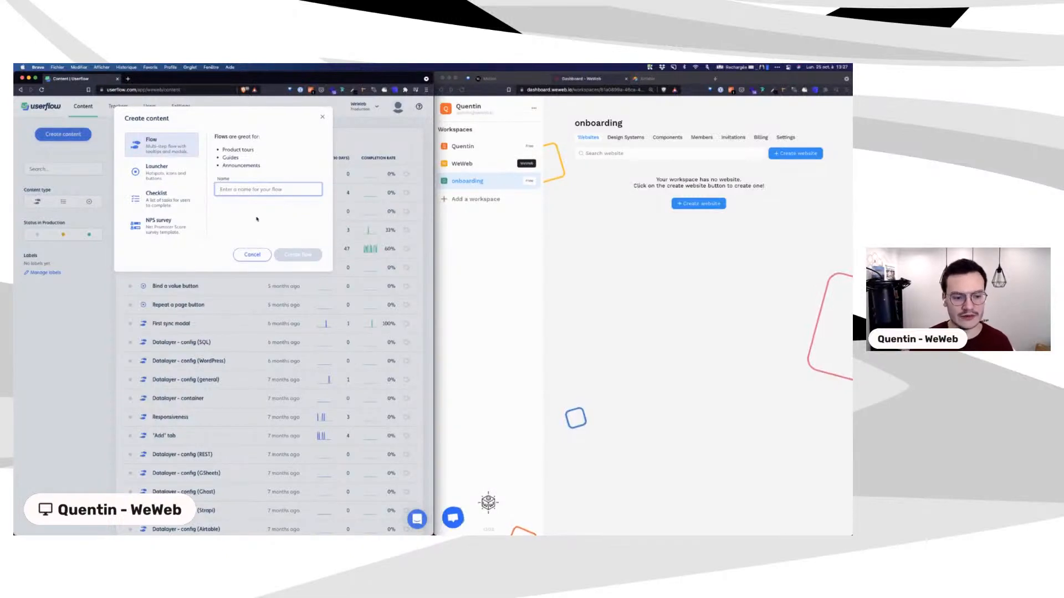
type("Crate")
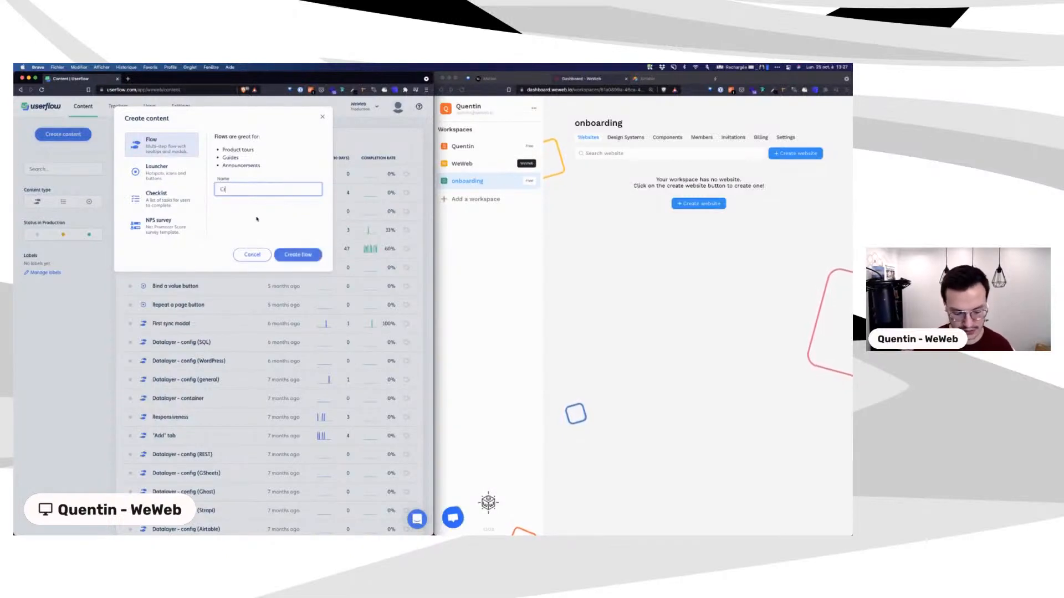
key("BackSpace")
key("BackSpace")
key("BackSpace")
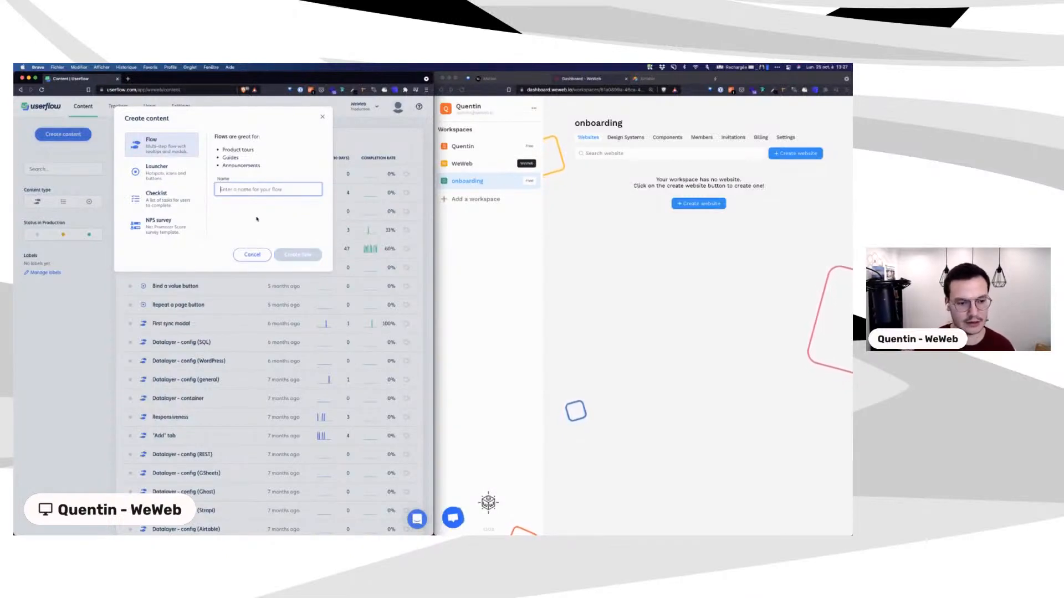
type("New User")
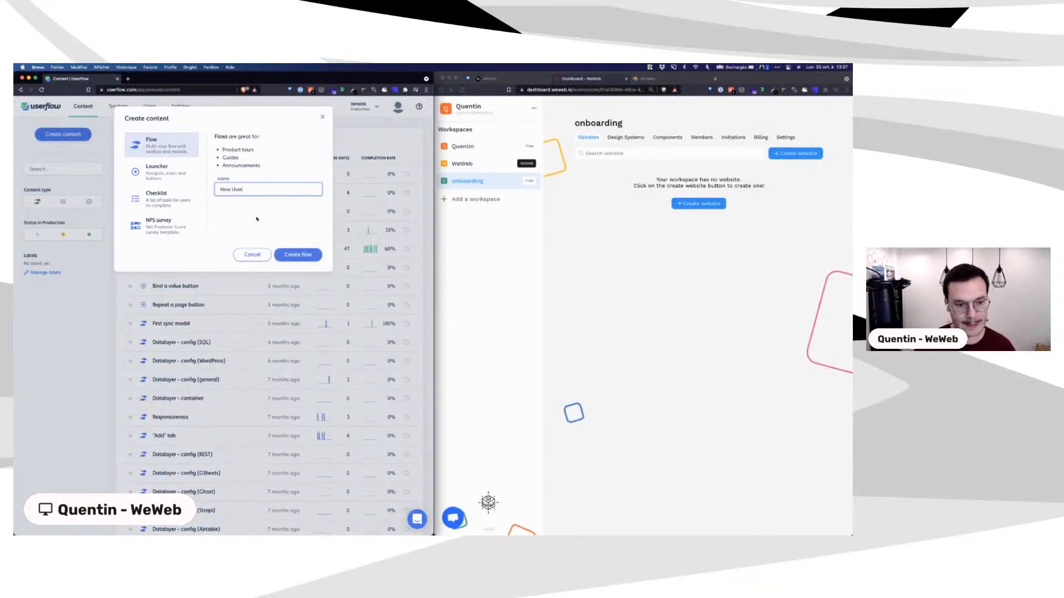
type(" - Create app in da")
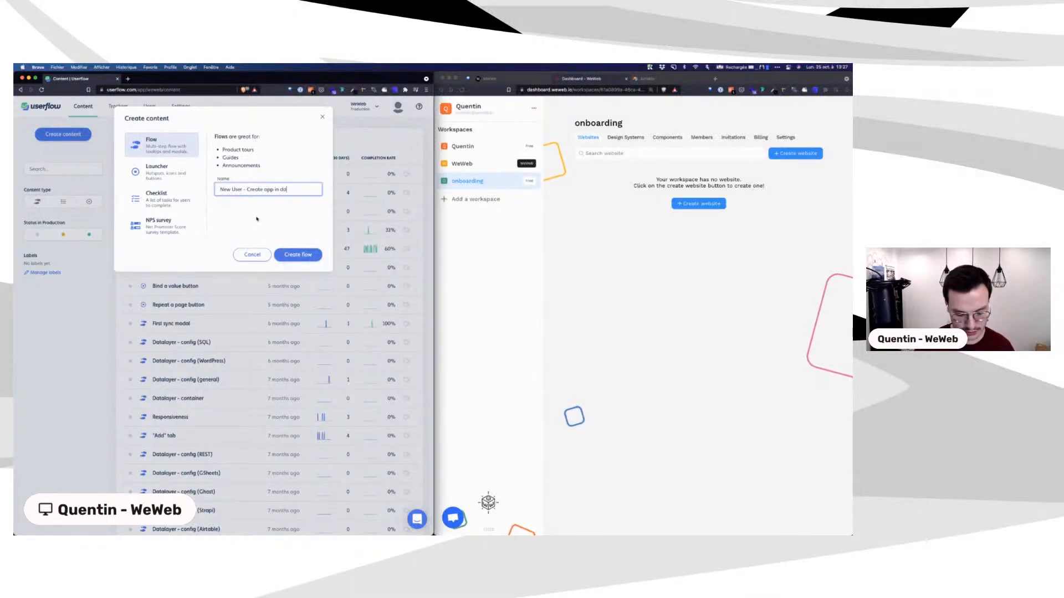
type("shboard")
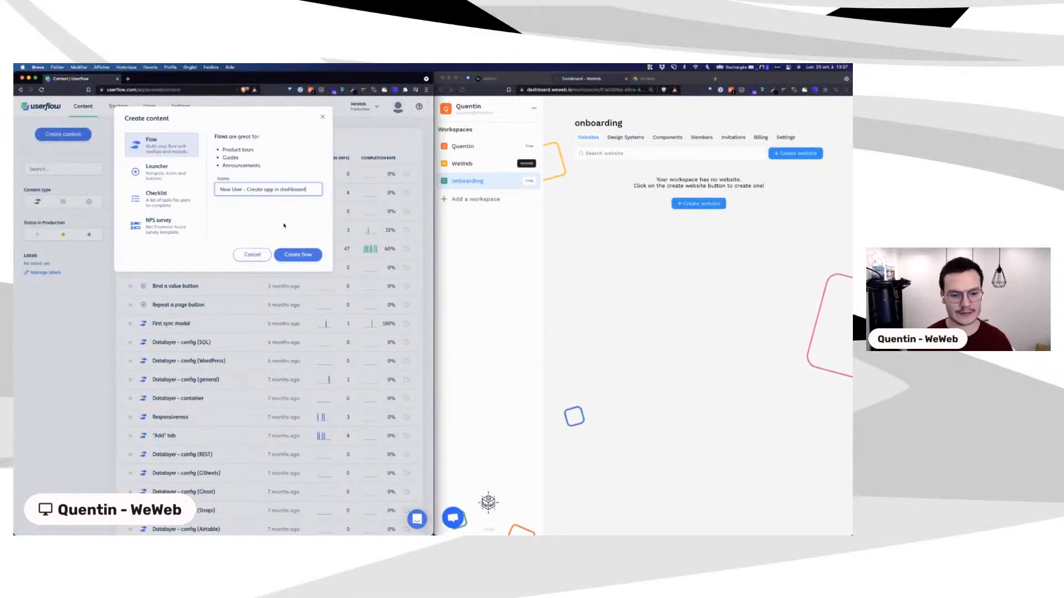
left_click(293, 255)
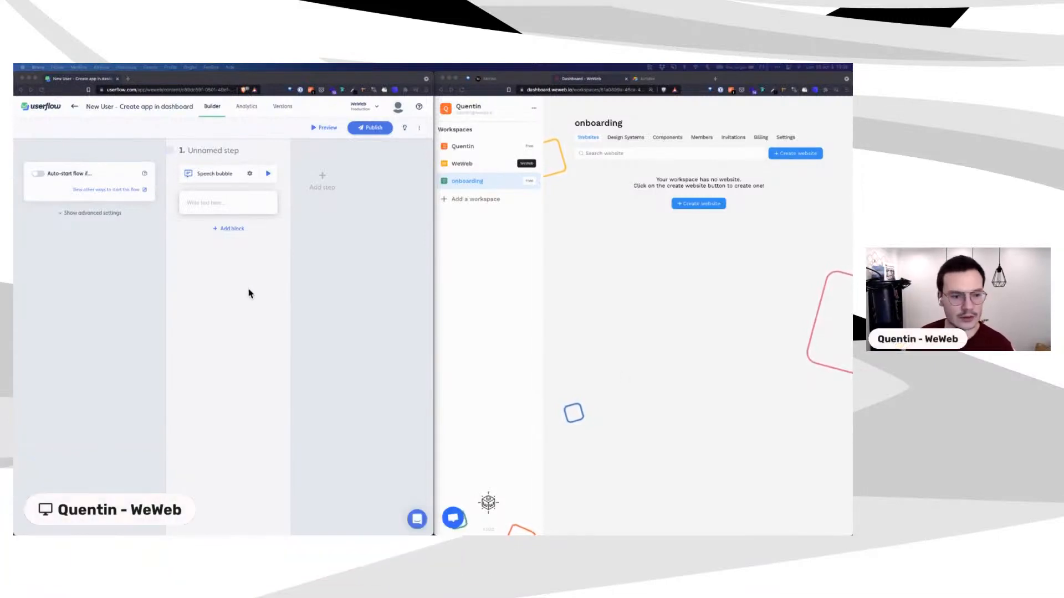
left_click(179, 281)
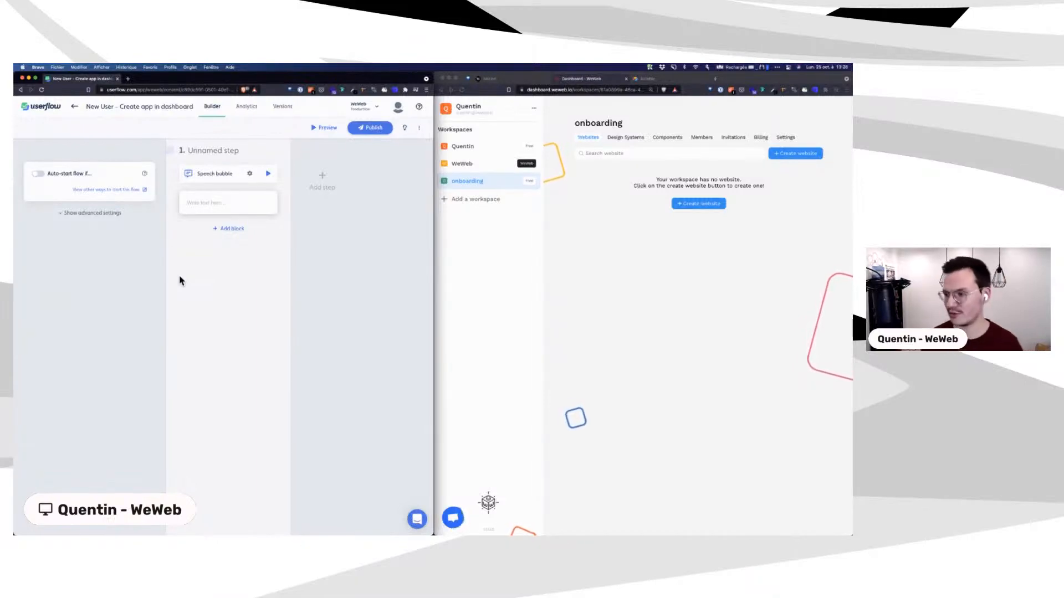
Step: Enable auto-start with a Current page URL condition matching dashboard.*.io
left_click(37, 175)
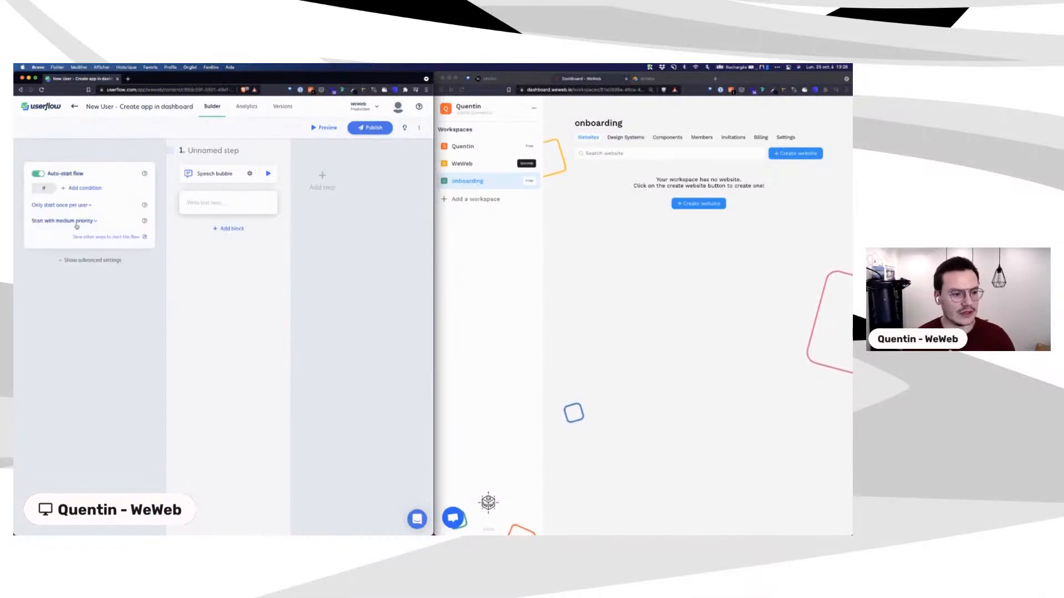
left_click(566, 89)
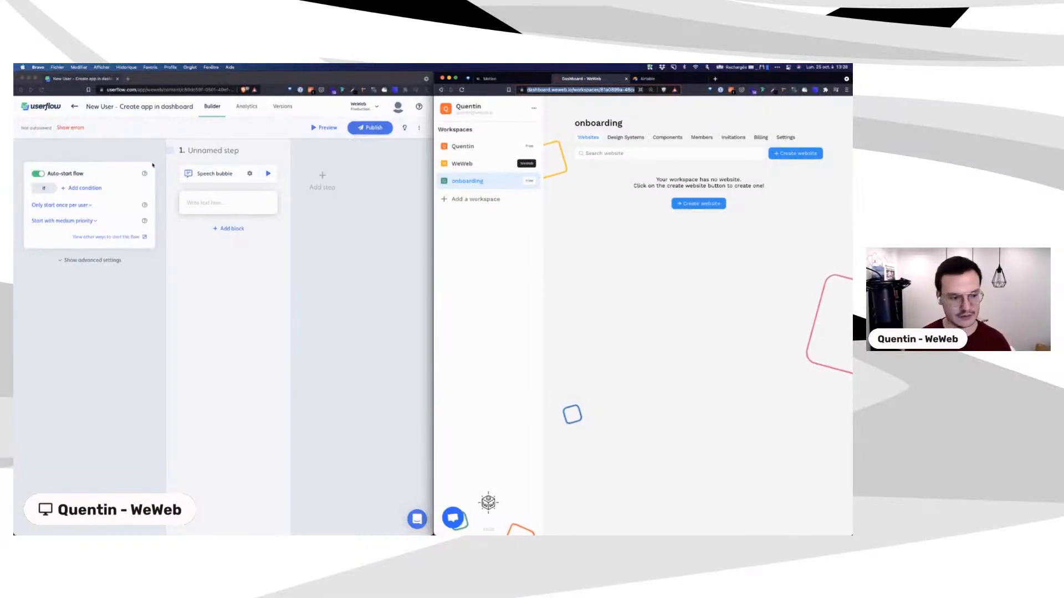
left_click(59, 186)
left_click(83, 188)
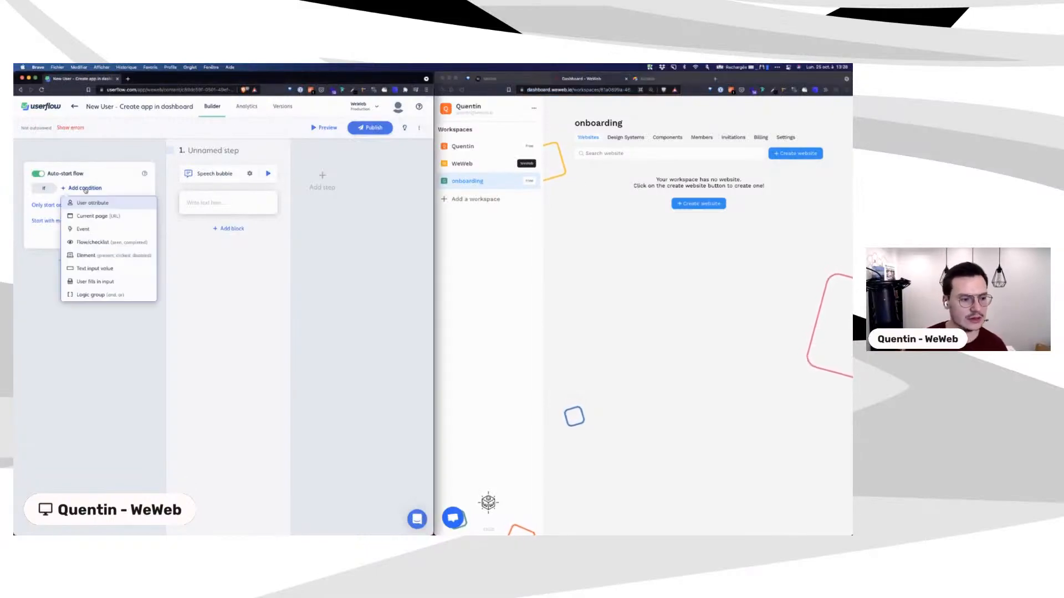
left_click(99, 217)
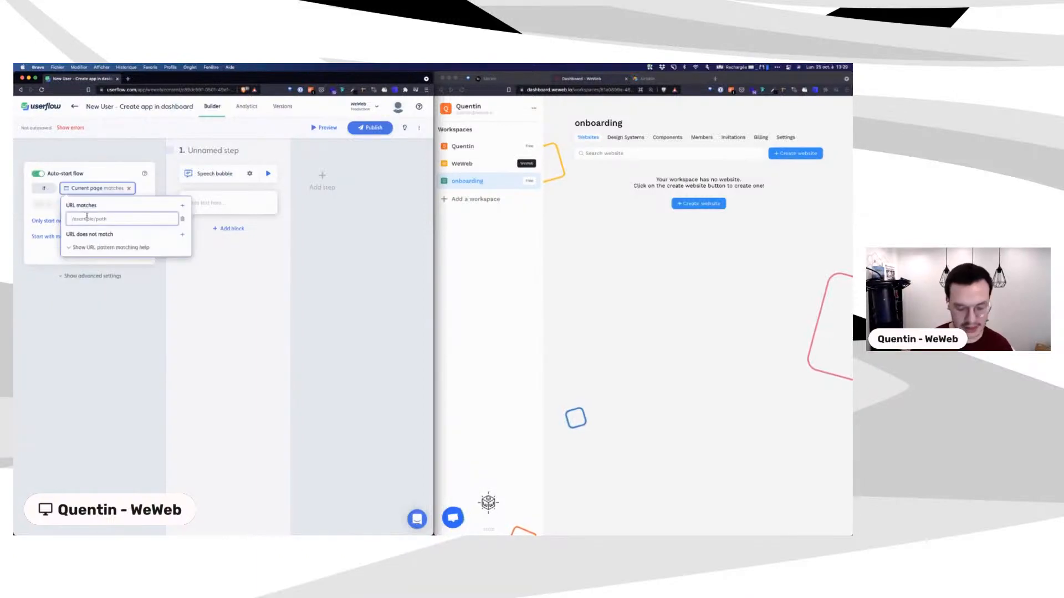
type("dashboard")
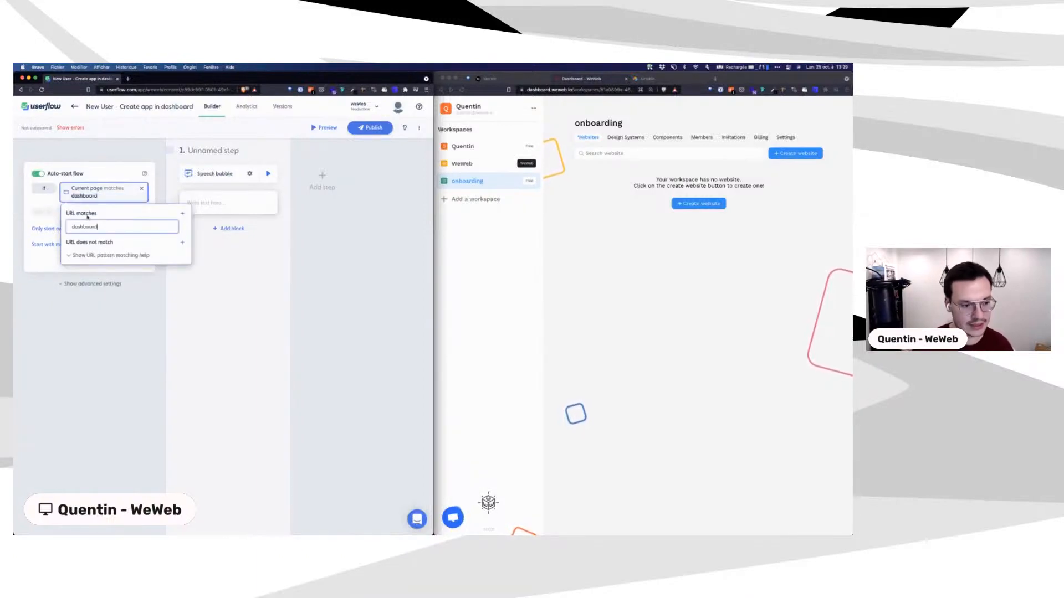
type(".*.io")
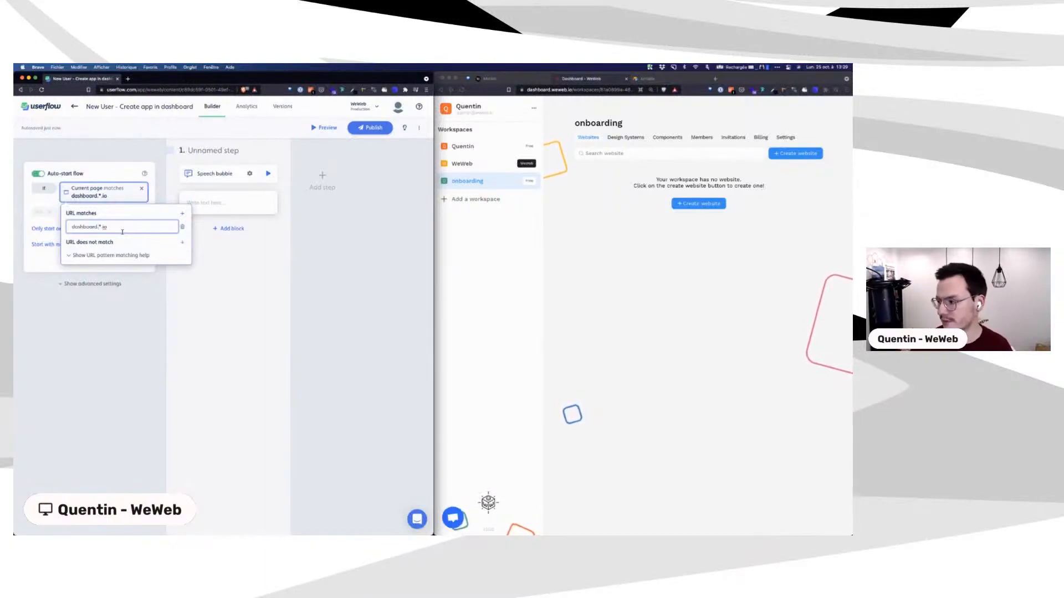
left_click(171, 349)
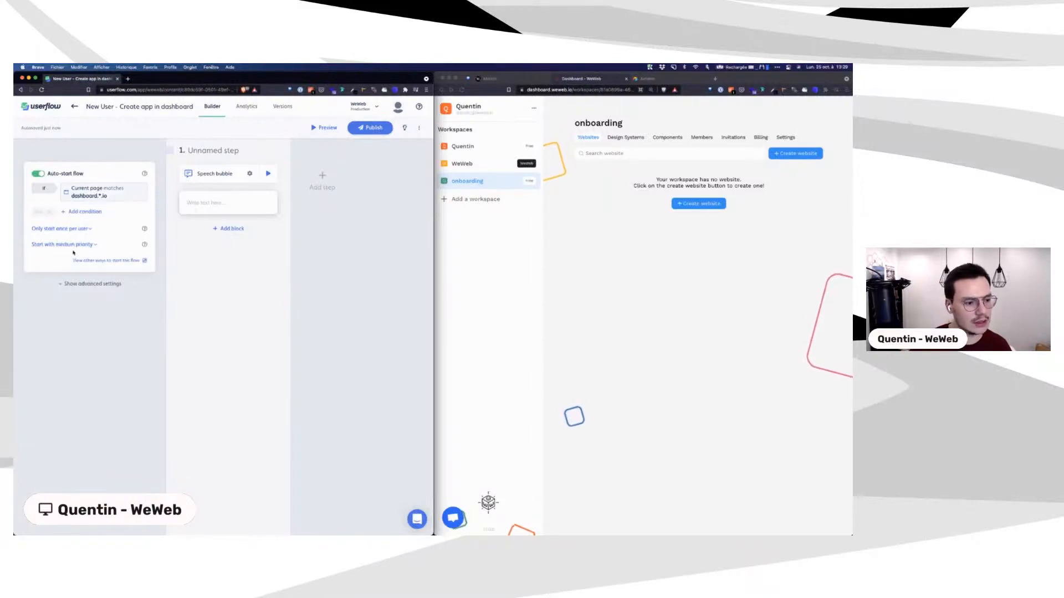
left_click(92, 283)
Step: Turn on Temporarily hide flow with a Current page URL condition matching 'editor.*.io'
left_click(47, 292)
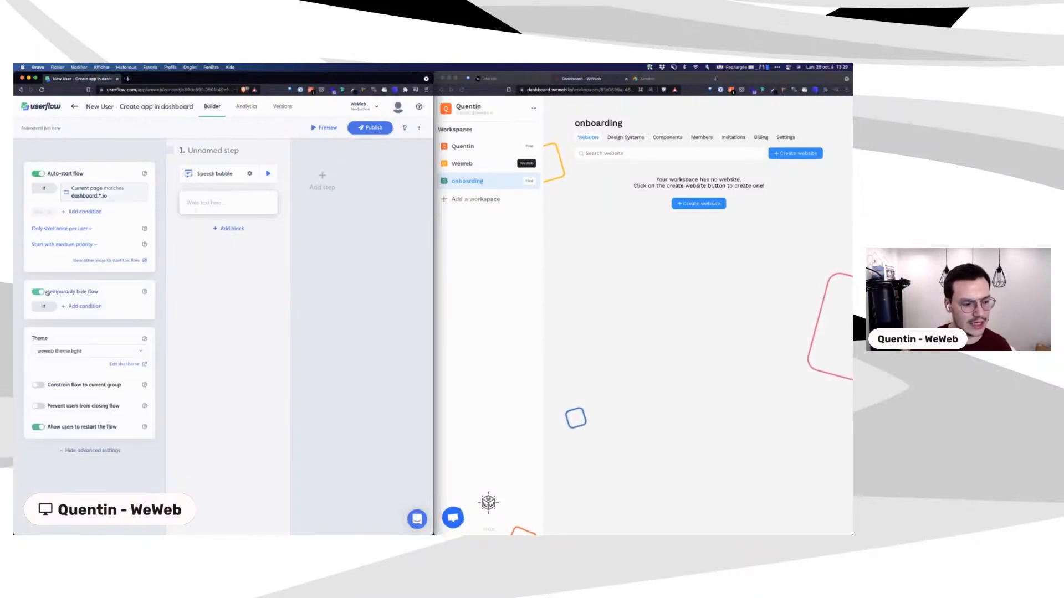
left_click(83, 307)
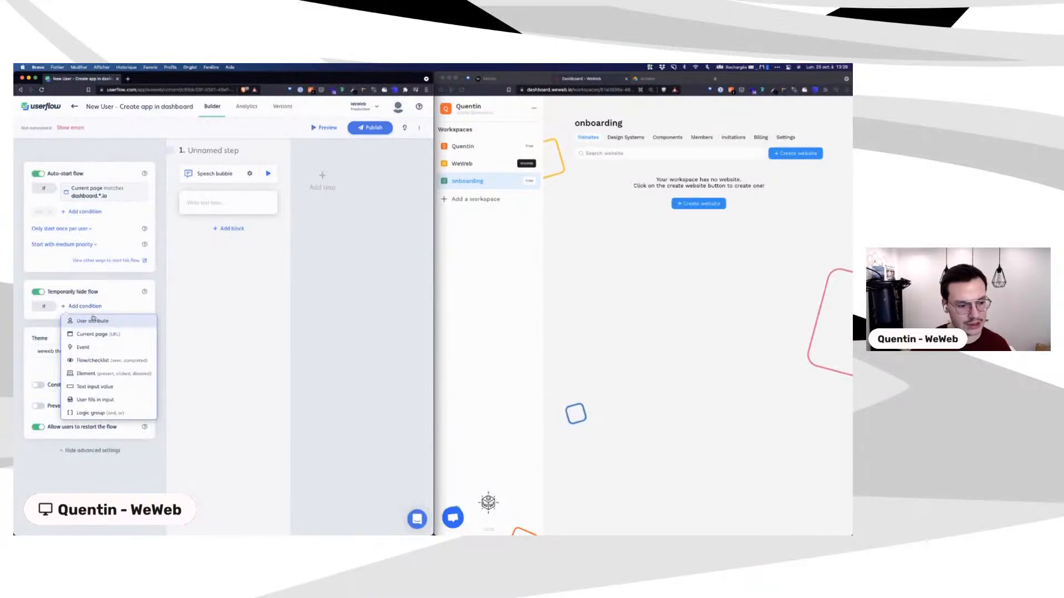
left_click(93, 334)
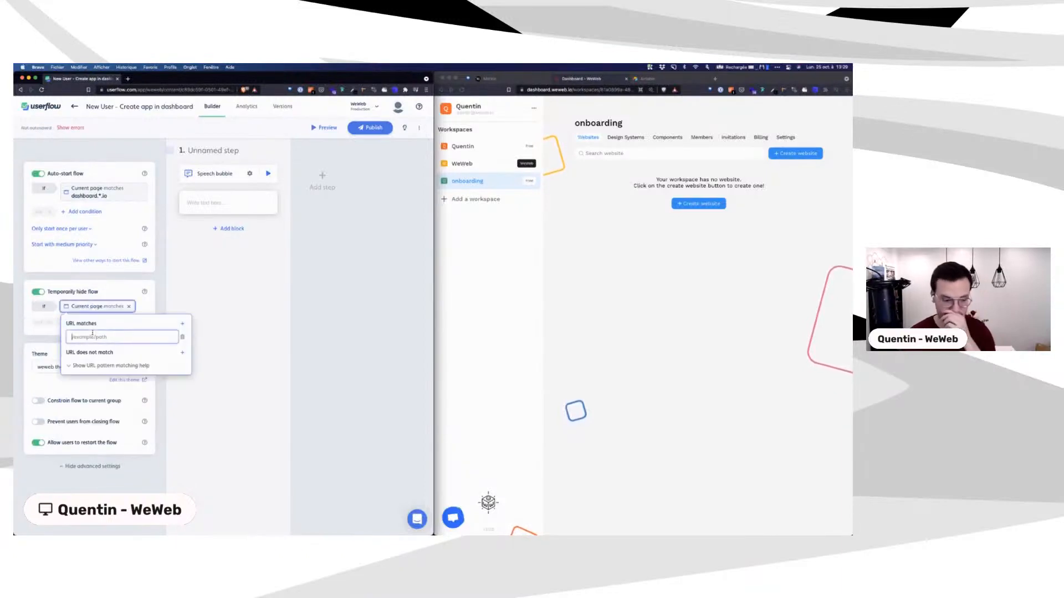
type("editer")
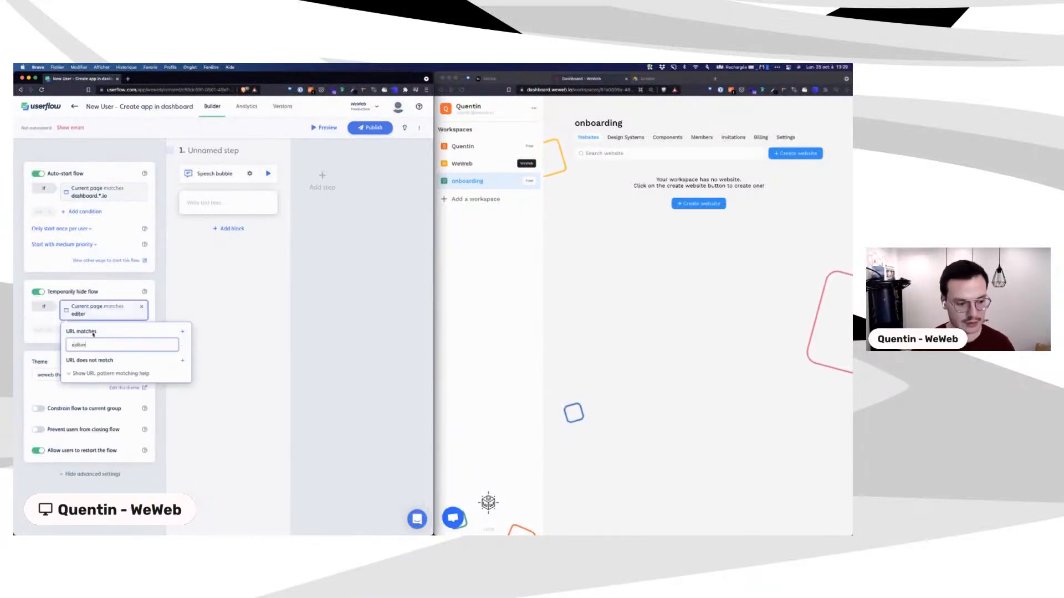
key("BackSpace")
type("ur")
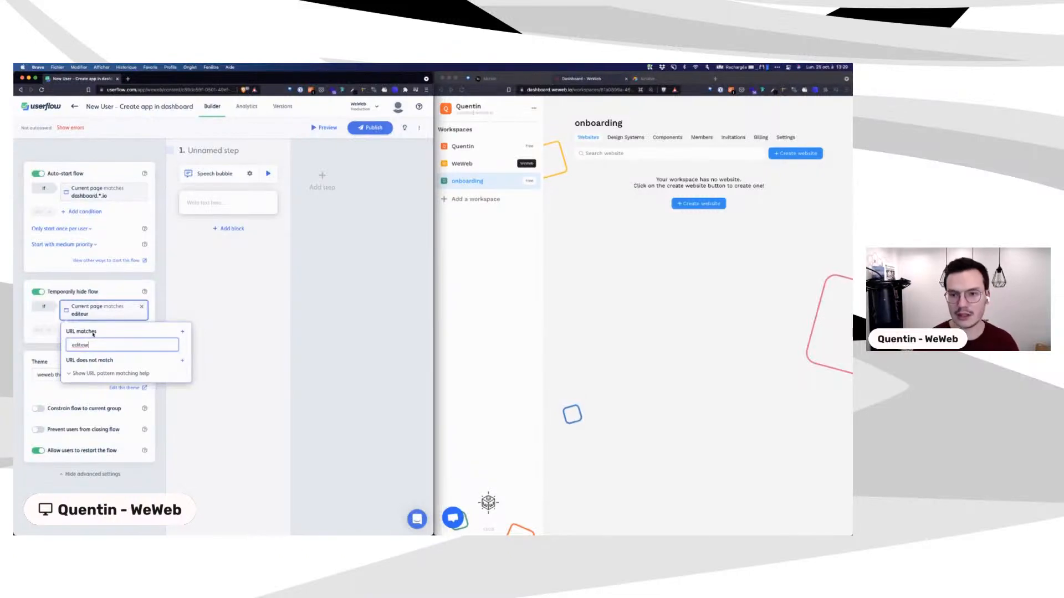
key("BackSpace")
type("or.")
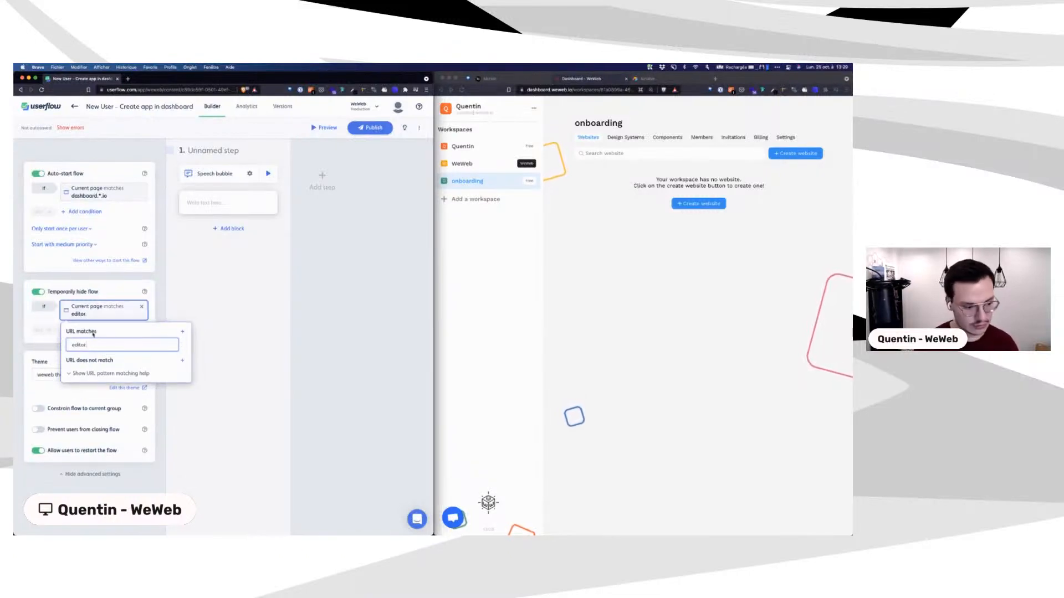
type("*.i")
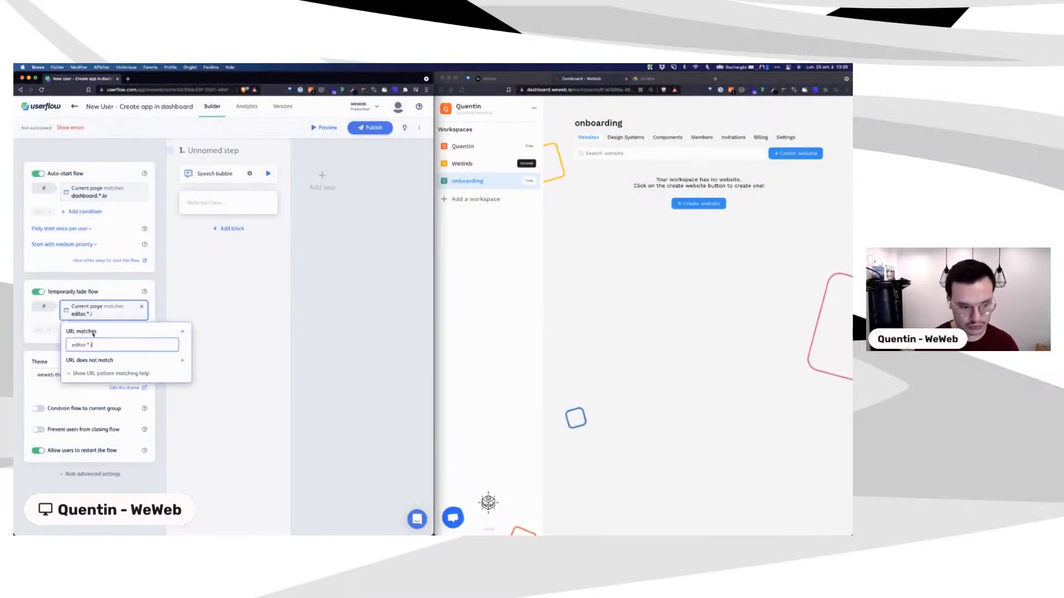
type("o")
left_click(203, 295)
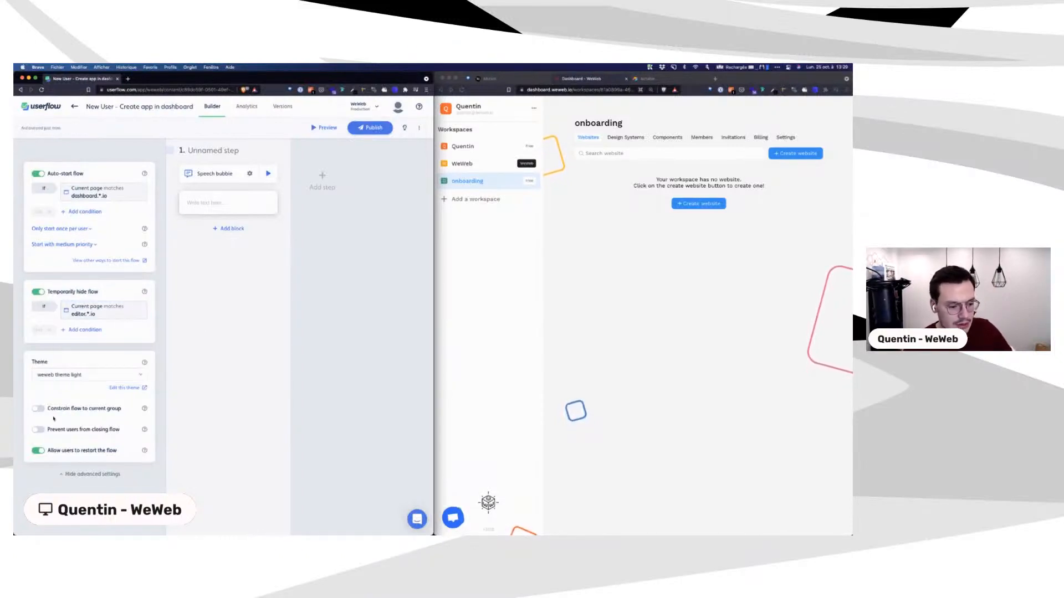
Step: Add a Signed Up user-attribute auto-start condition, then remove it again
left_click(76, 212)
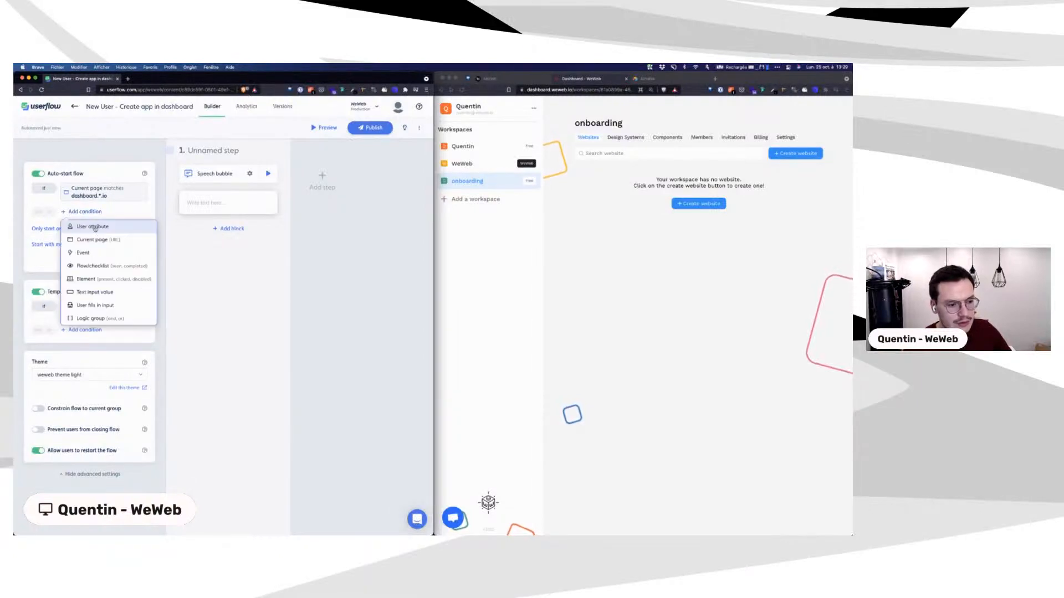
left_click(93, 227)
left_click(95, 240)
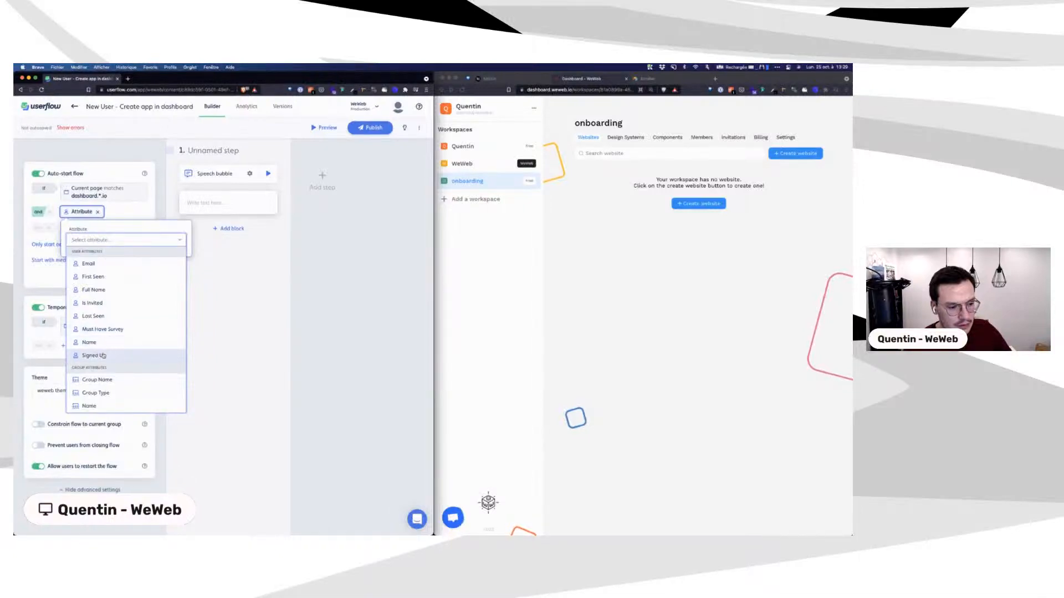
left_click(92, 356)
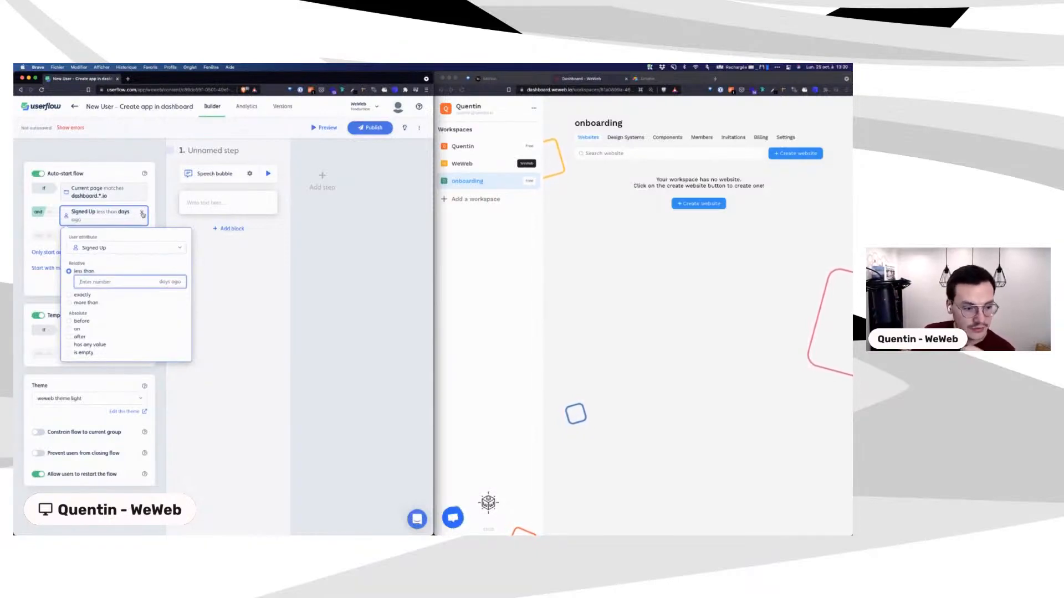
left_click(142, 214)
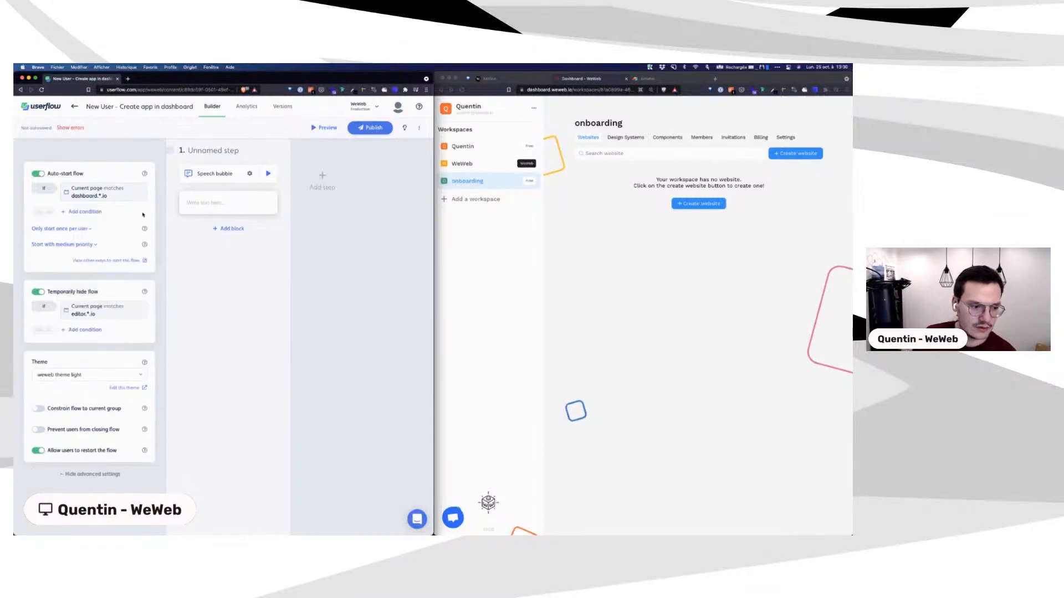
Step: Add an auto-start condition requiring the user's Email attribute to be a specific e-mail address
left_click(79, 212)
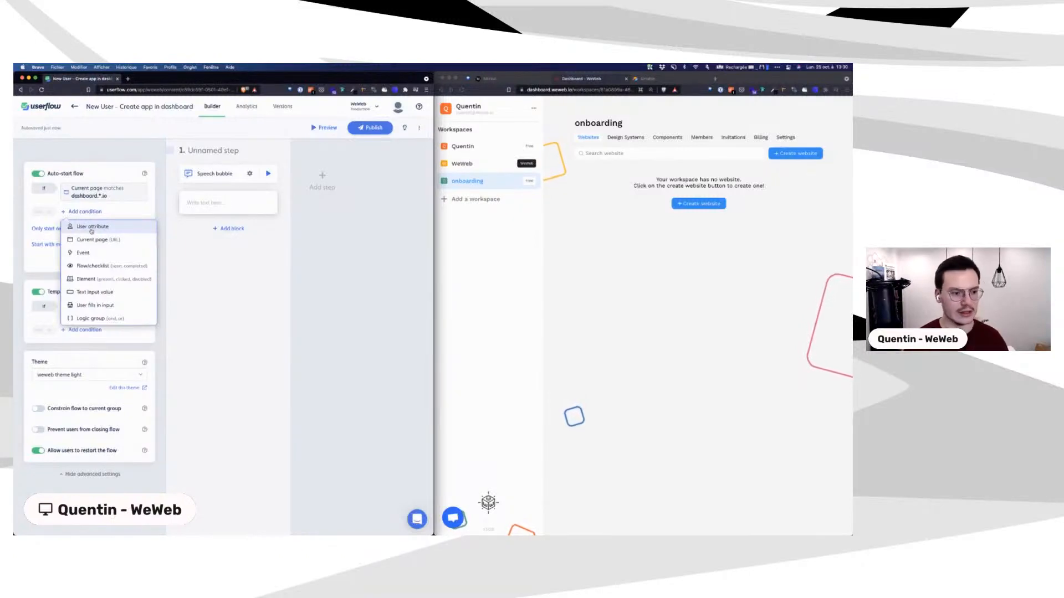
left_click(92, 229)
left_click(99, 240)
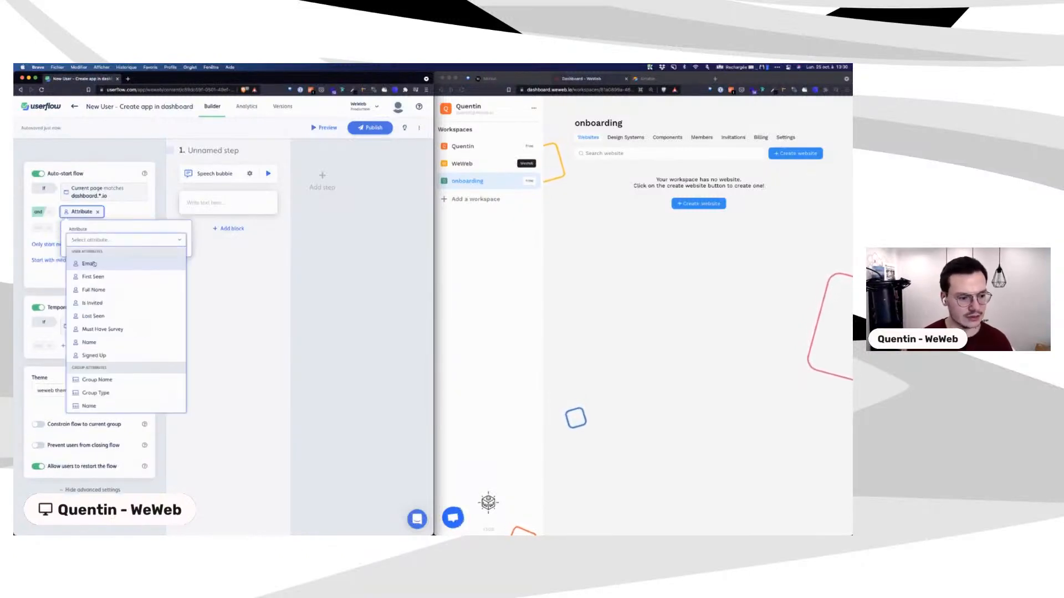
left_click(94, 264)
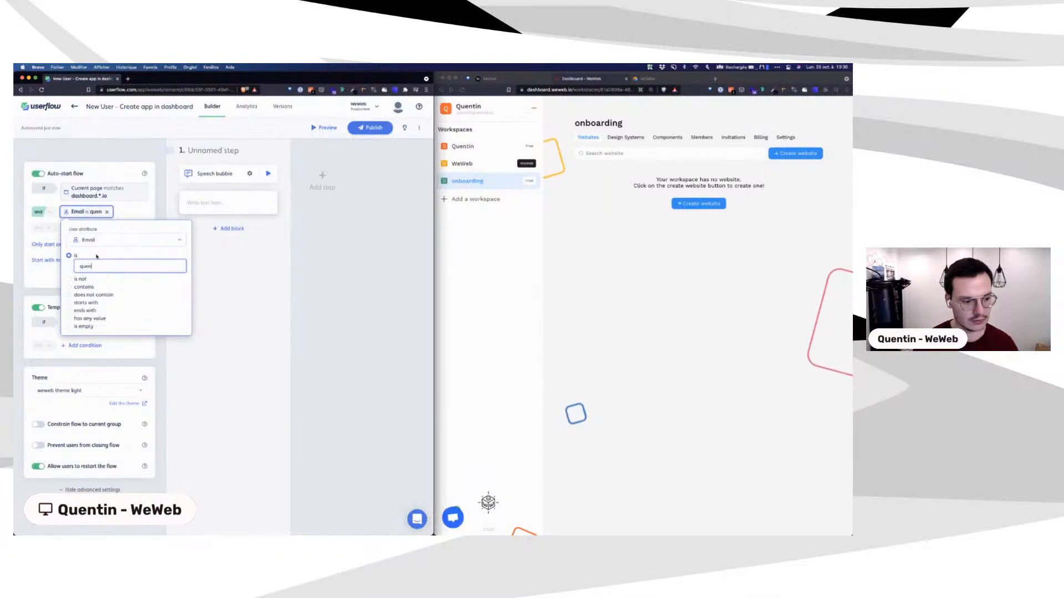
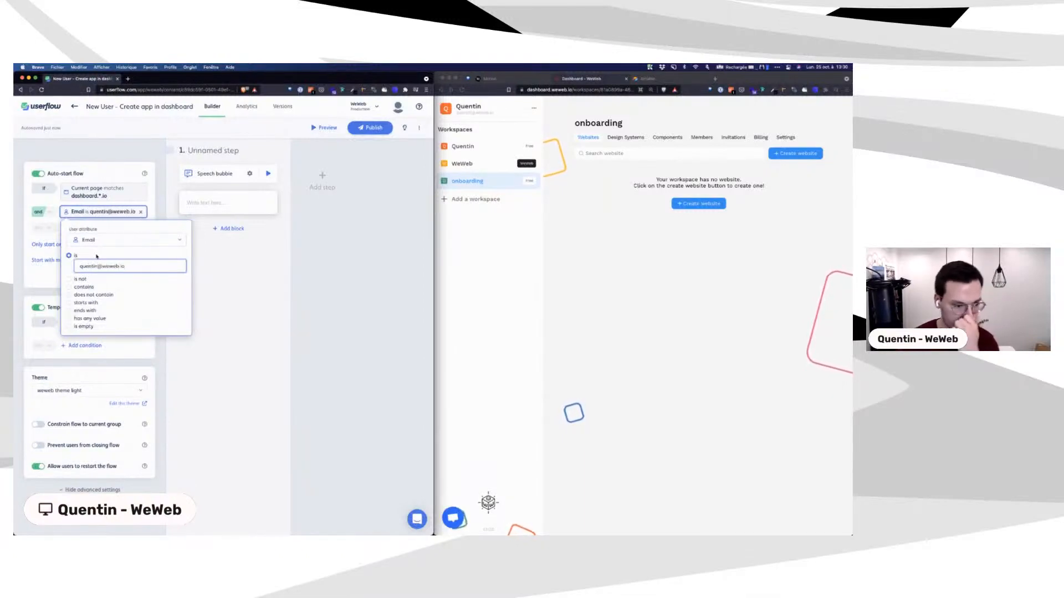
left_click(242, 244)
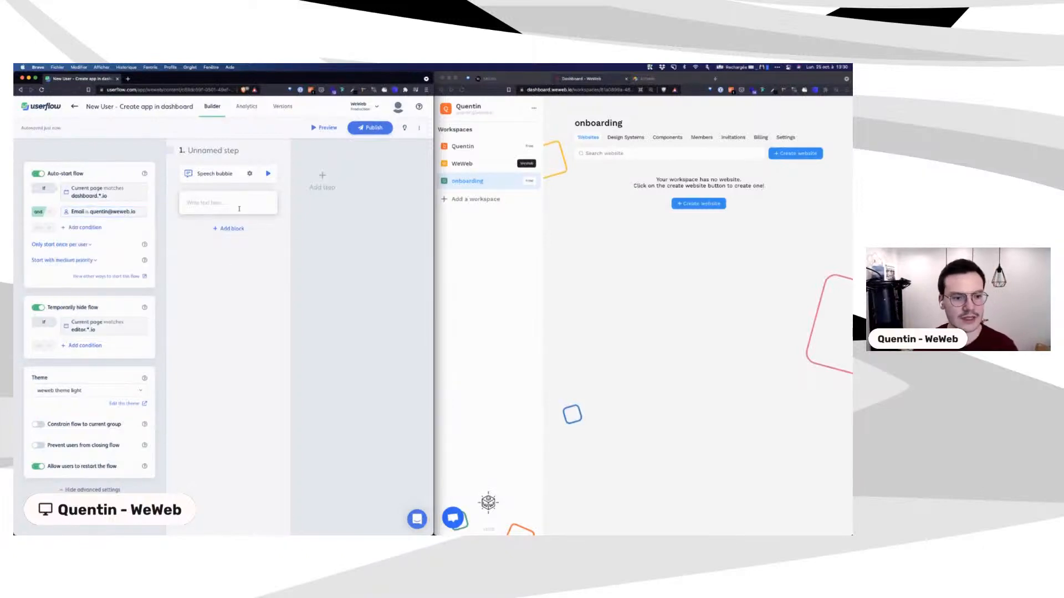
Step: Write 'Hello 👋' as the speech bubble's text
left_click(239, 209)
type("H")
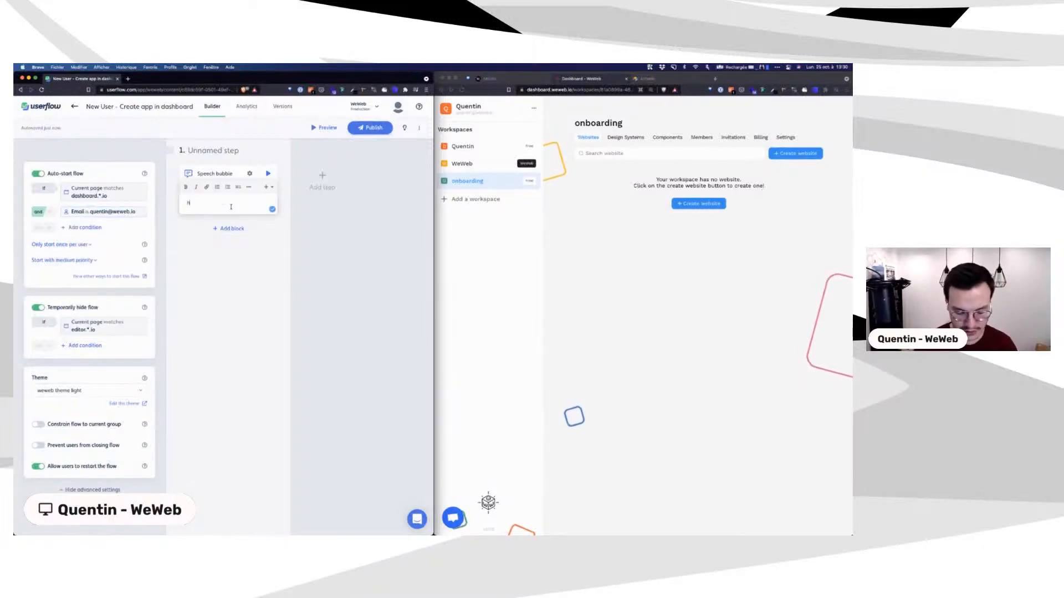
type("ello :wave")
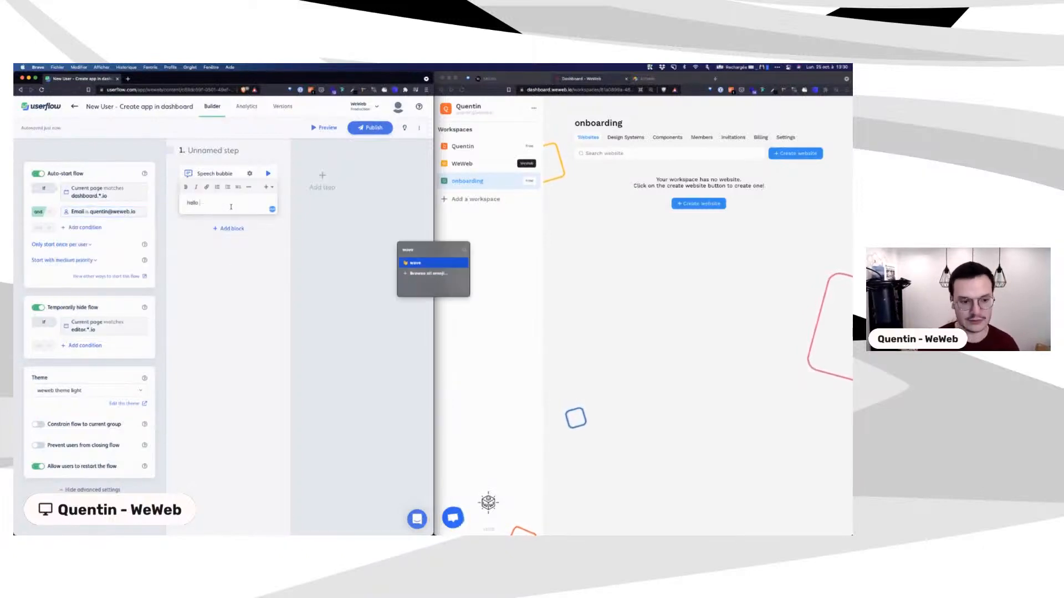
key("Return")
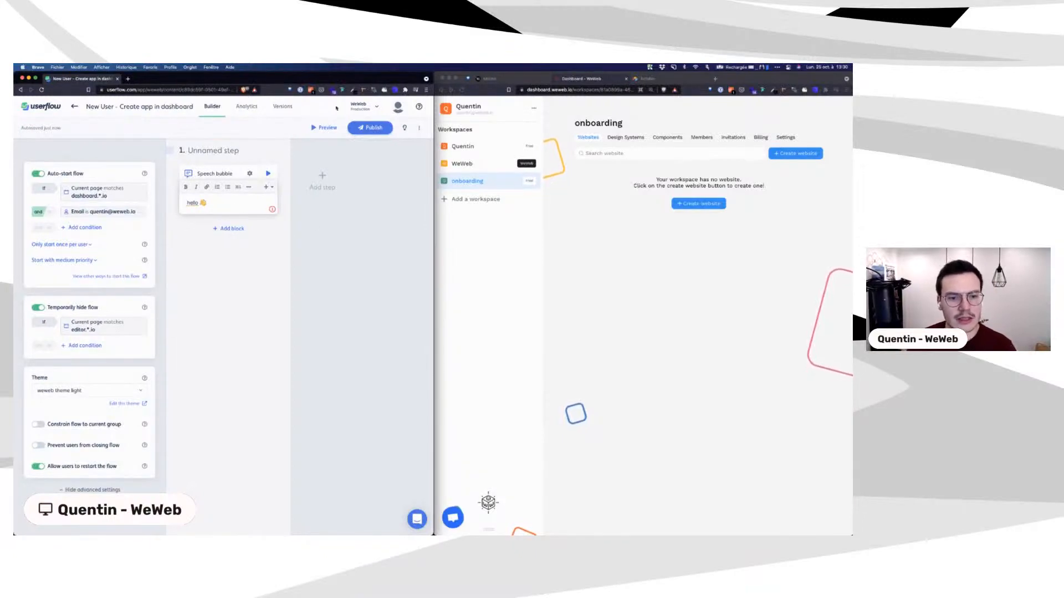
Step: Start a flow preview on the pasted WeWeb dashboard URL and move it into the dashboard window
left_click(326, 129)
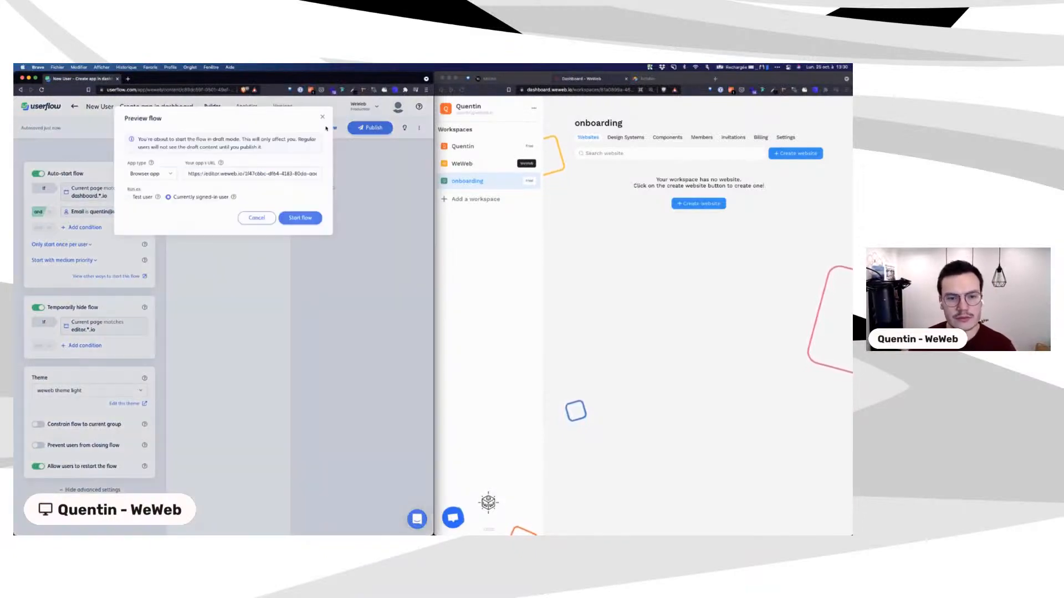
left_click(576, 89)
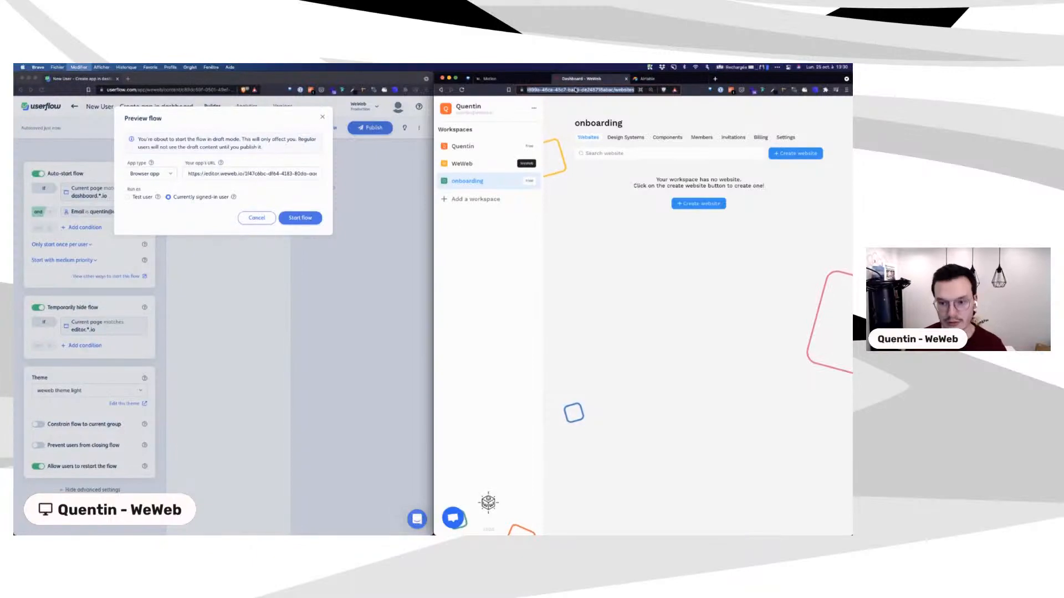
left_click(233, 174)
key("ctrl+a")
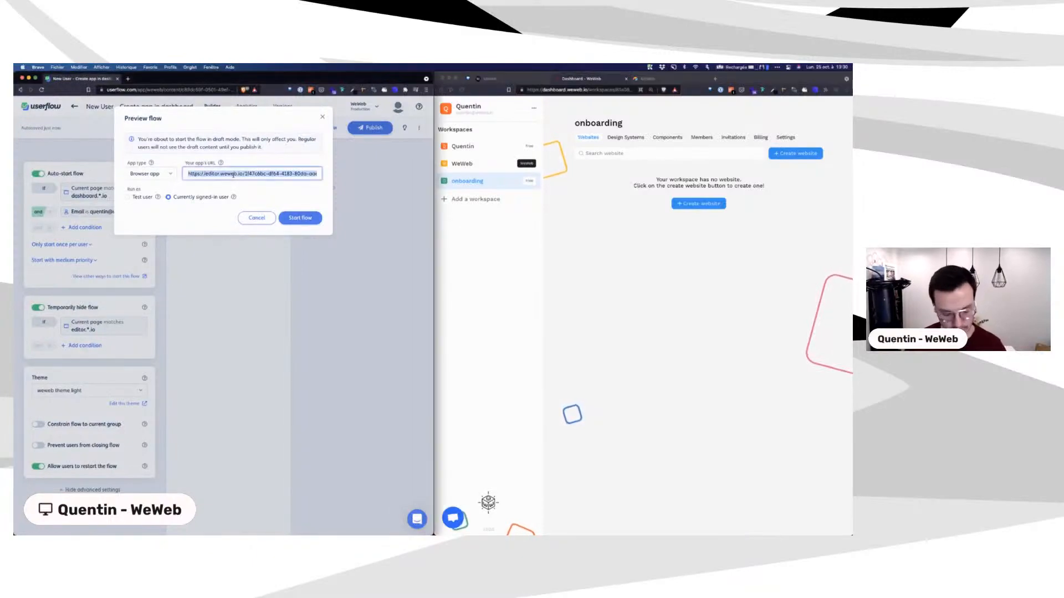
key("ctrl+v")
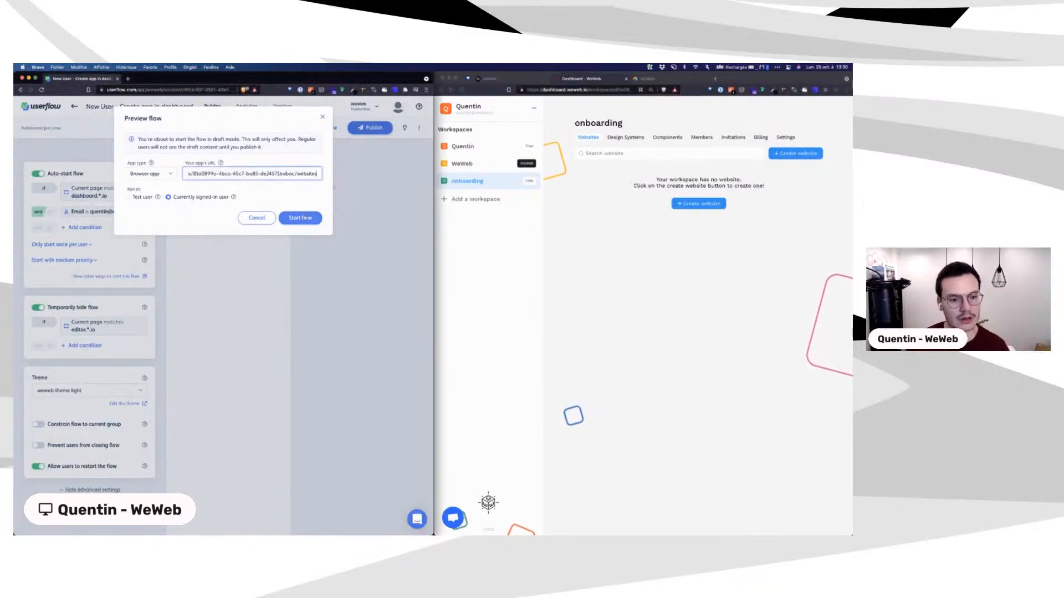
left_click(299, 218)
left_click_drag(139, 80, 711, 77)
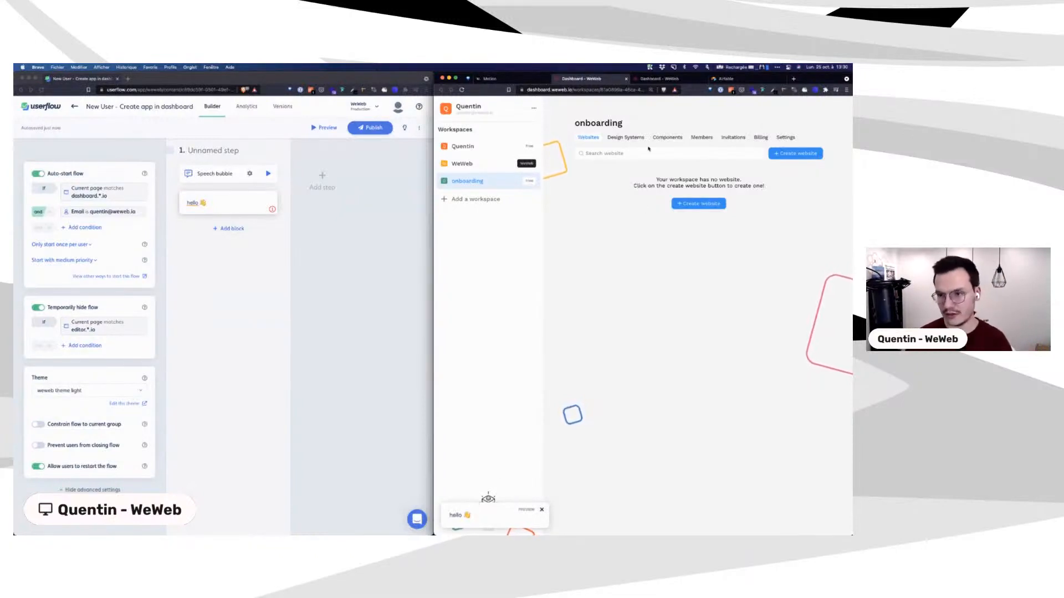
left_click(705, 79)
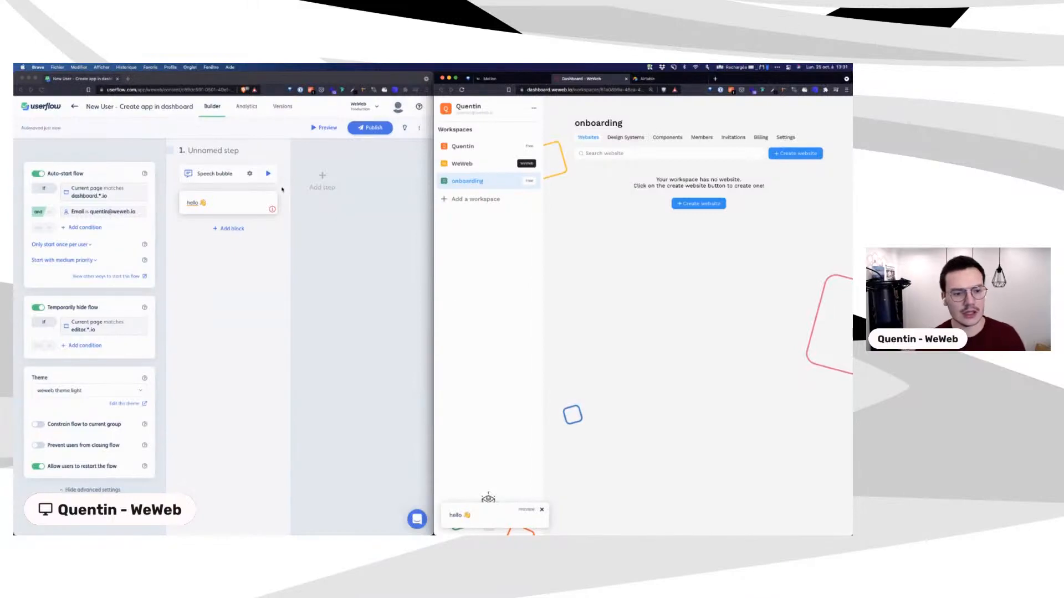
Step: Open the Step settings of the first speech bubble step in the flow builder
left_click(255, 179)
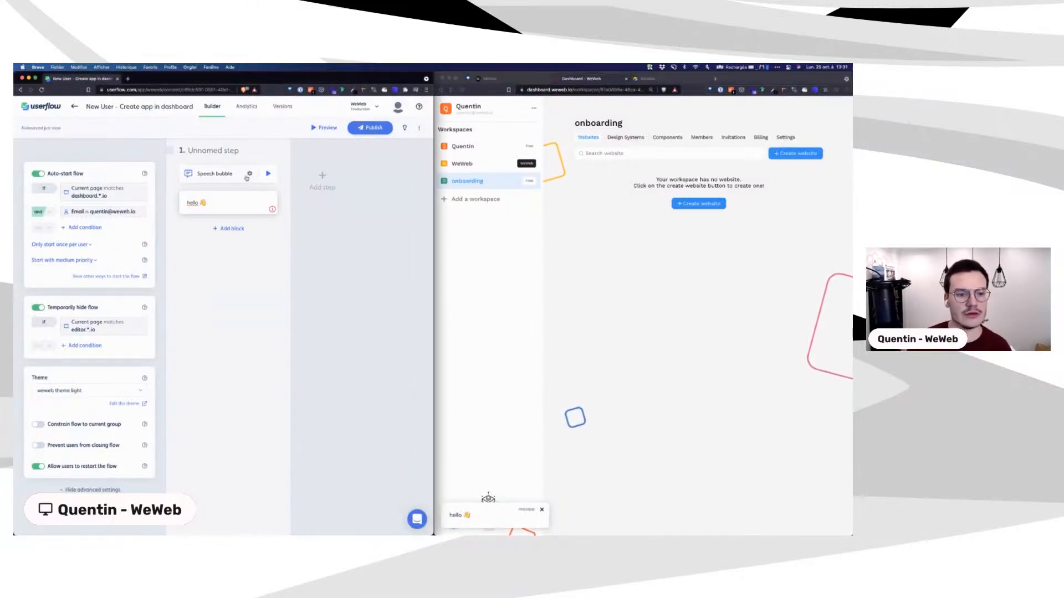
left_click(249, 176)
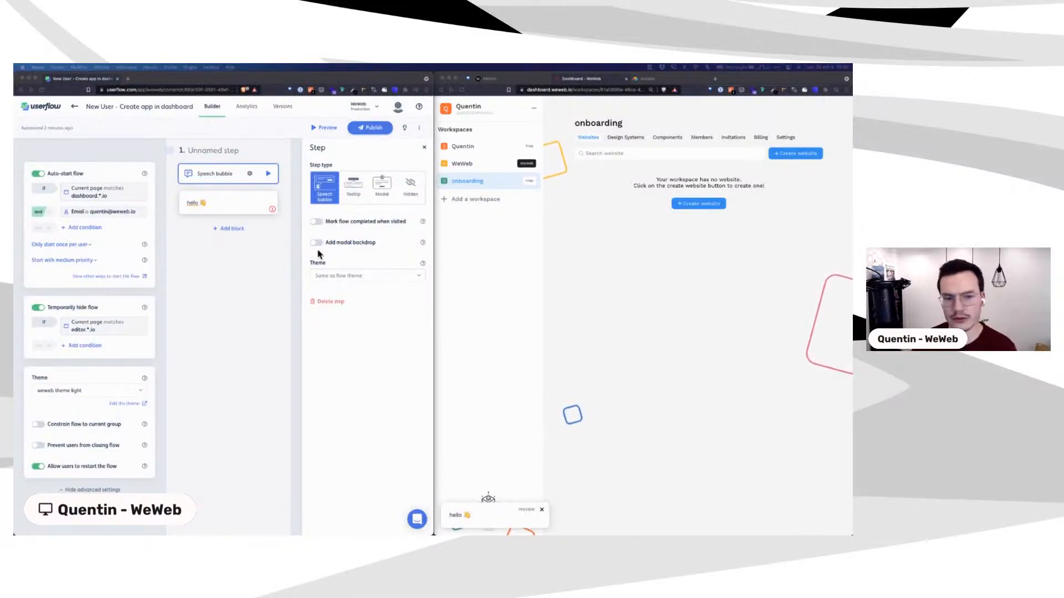
Step: Change the first step's type to Tooltip
left_click(351, 184)
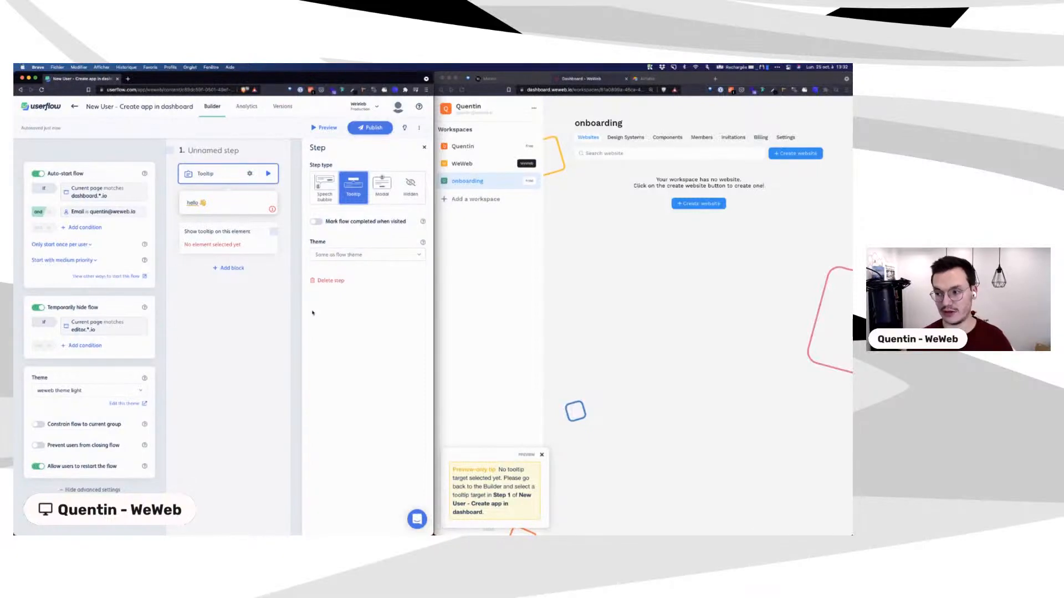
Step: Anchor the tooltip to the WeWeb dashboard's Create website button
left_click(229, 235)
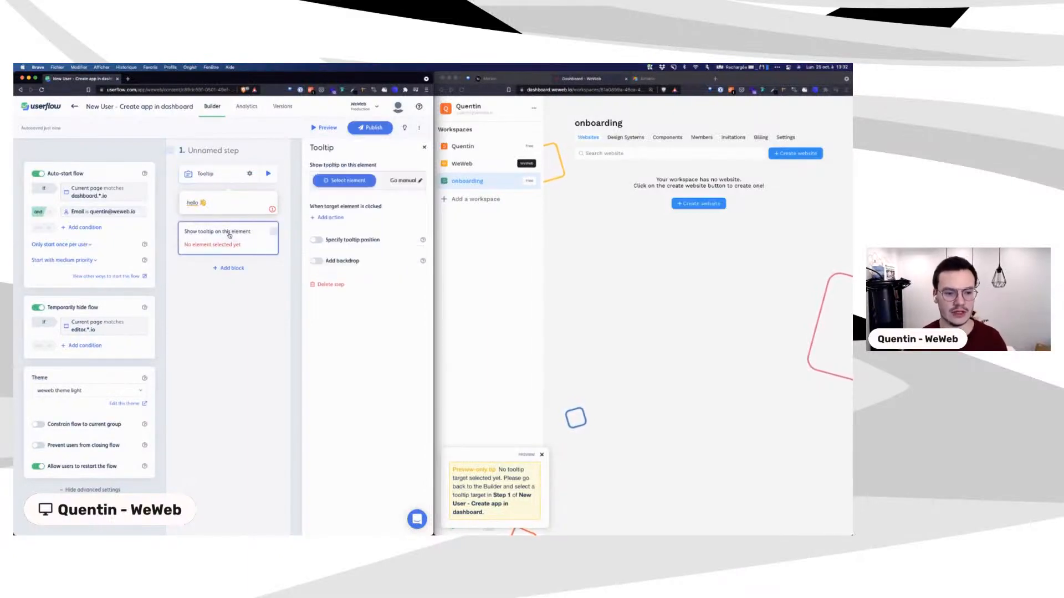
left_click(333, 184)
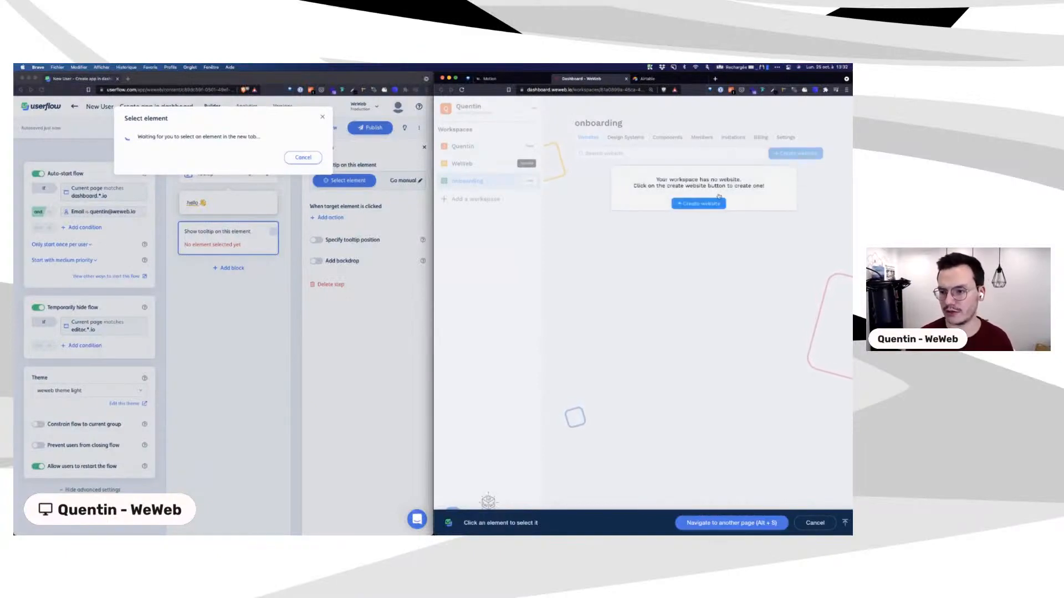
left_click(701, 204)
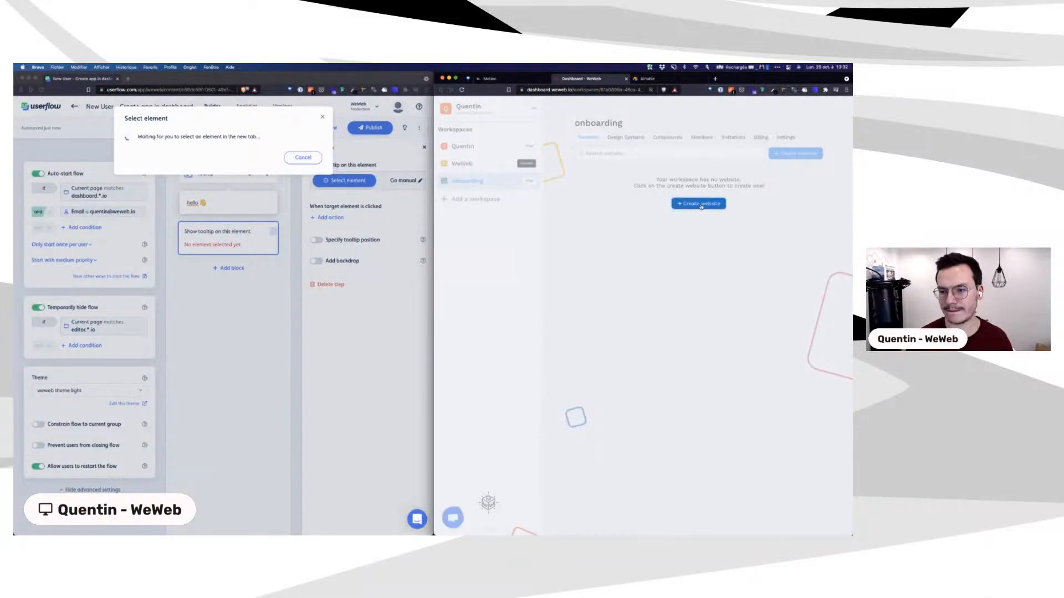
Step: Replace the tooltip text with 'Hey 👋 Welcome to WeWeb!' and a request to create a new app
left_click(210, 207)
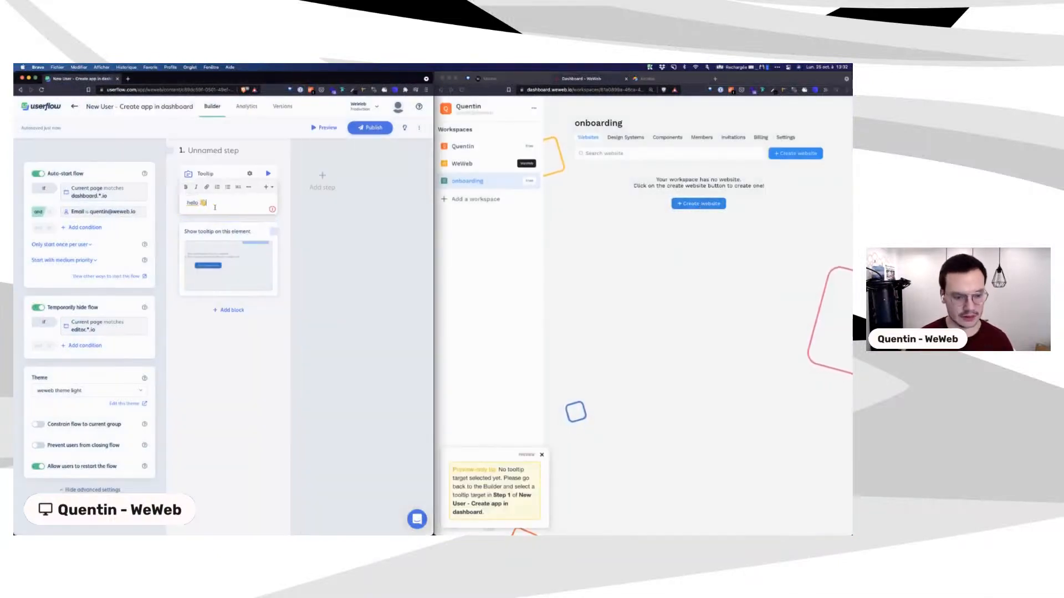
key("super+a")
type("H")
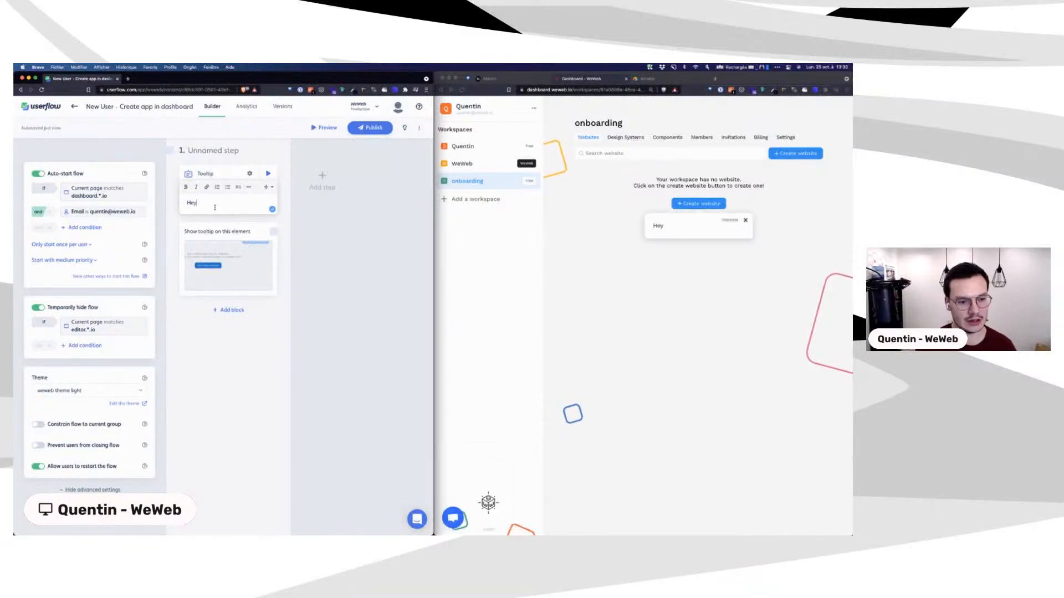
type("ey :wave")
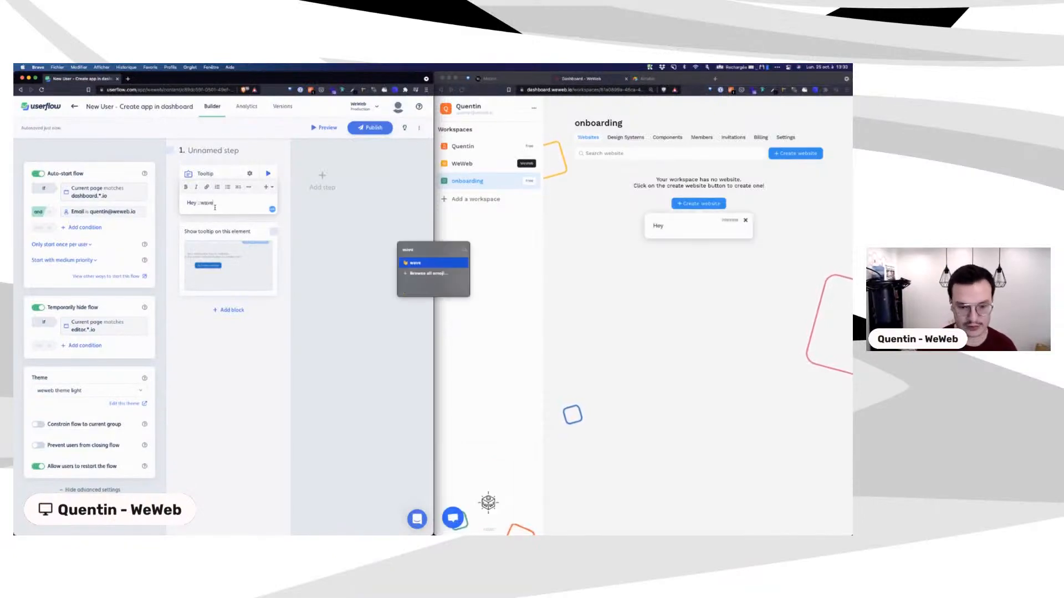
key("Return")
key("Return")
key("Return")
key("BackSpace")
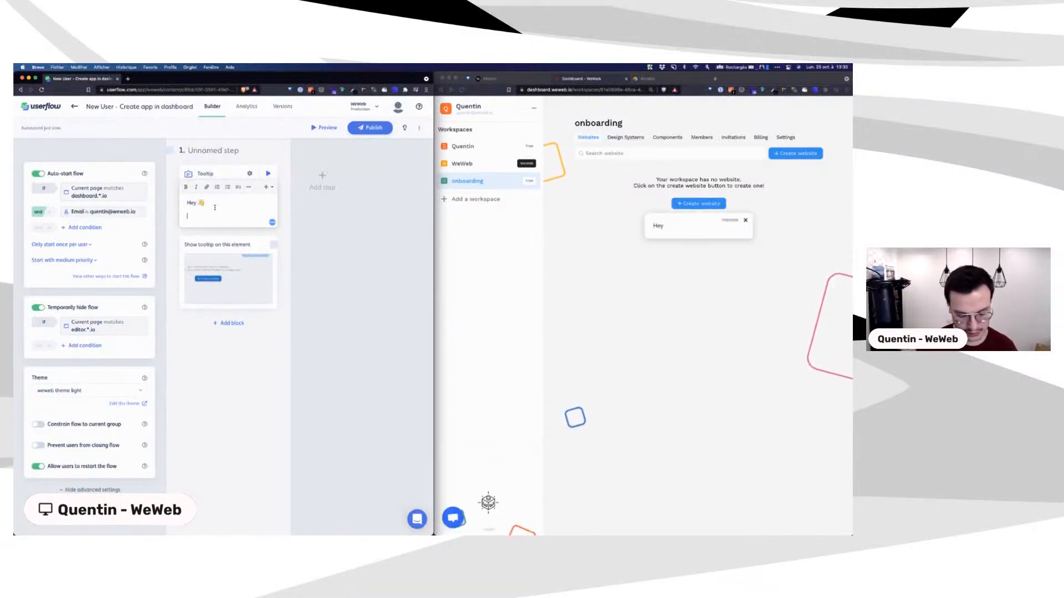
type("Welcome")
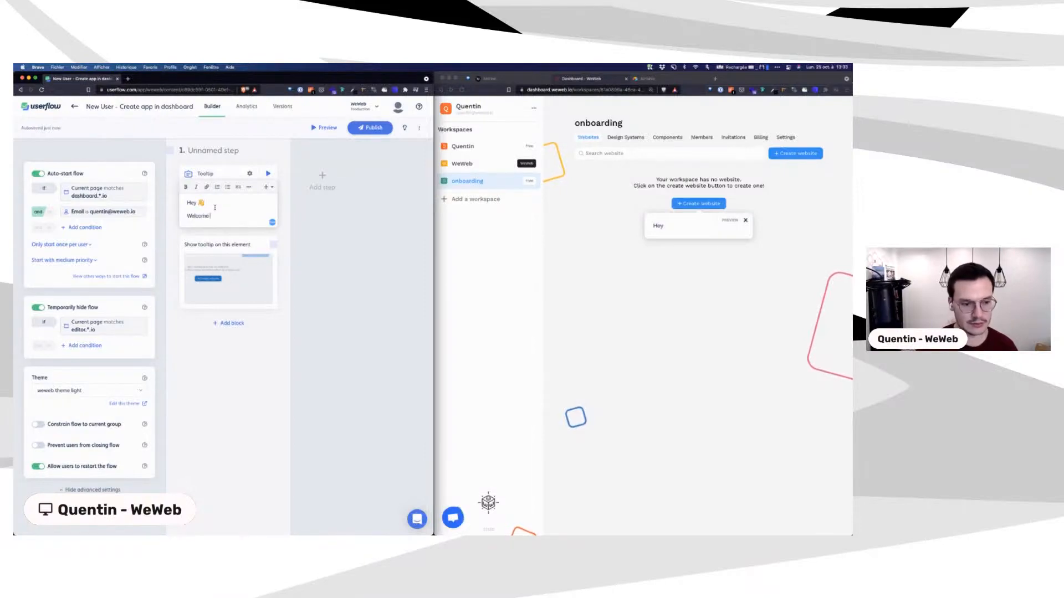
type(" to WeWeb!")
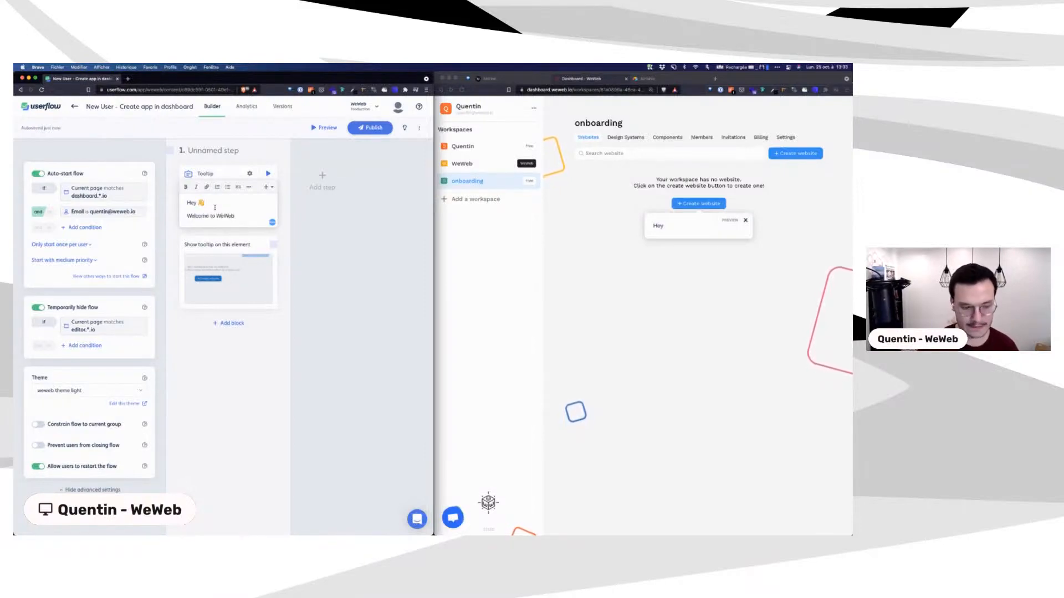
key("Return")
type("We")
type("'re ")
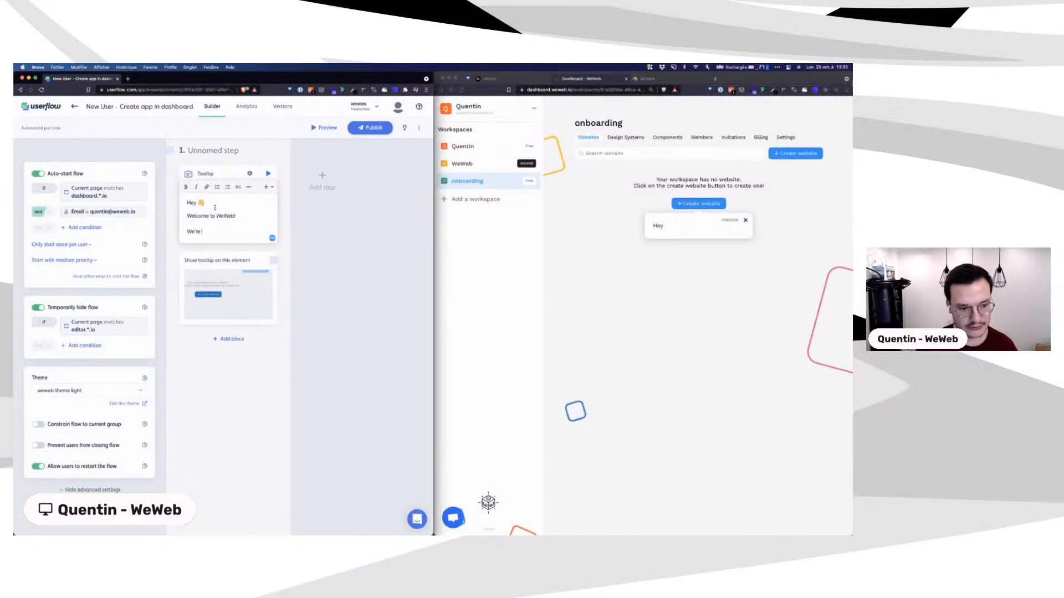
type("thrilled")
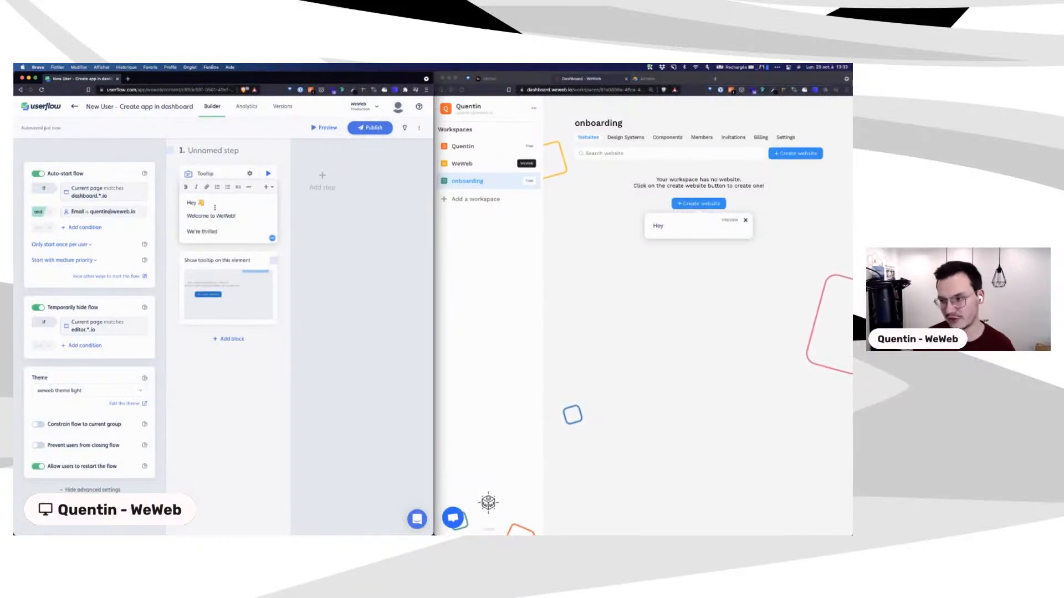
type(" to")
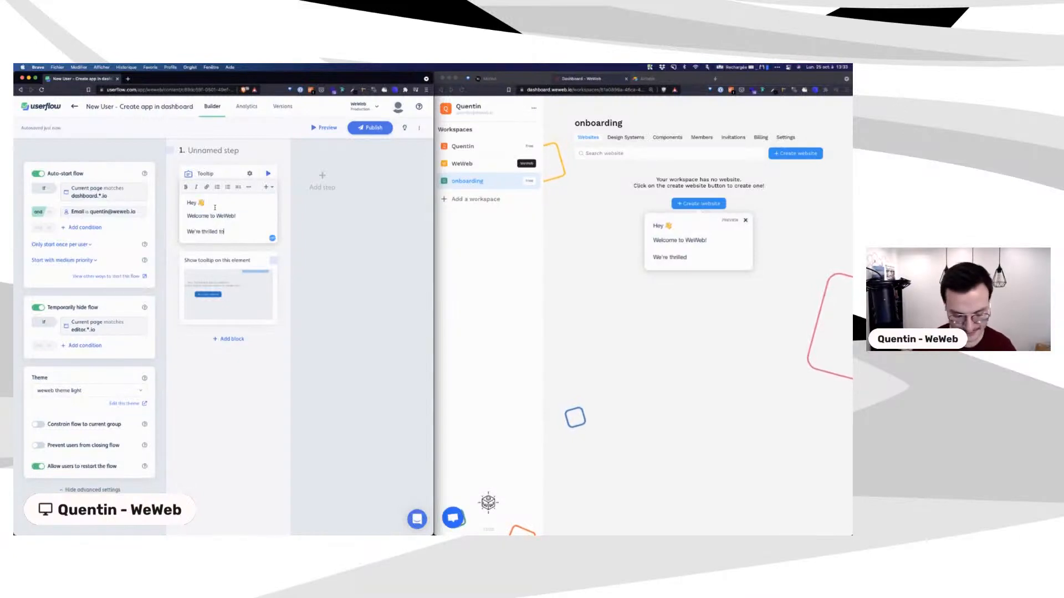
type(" see you h")
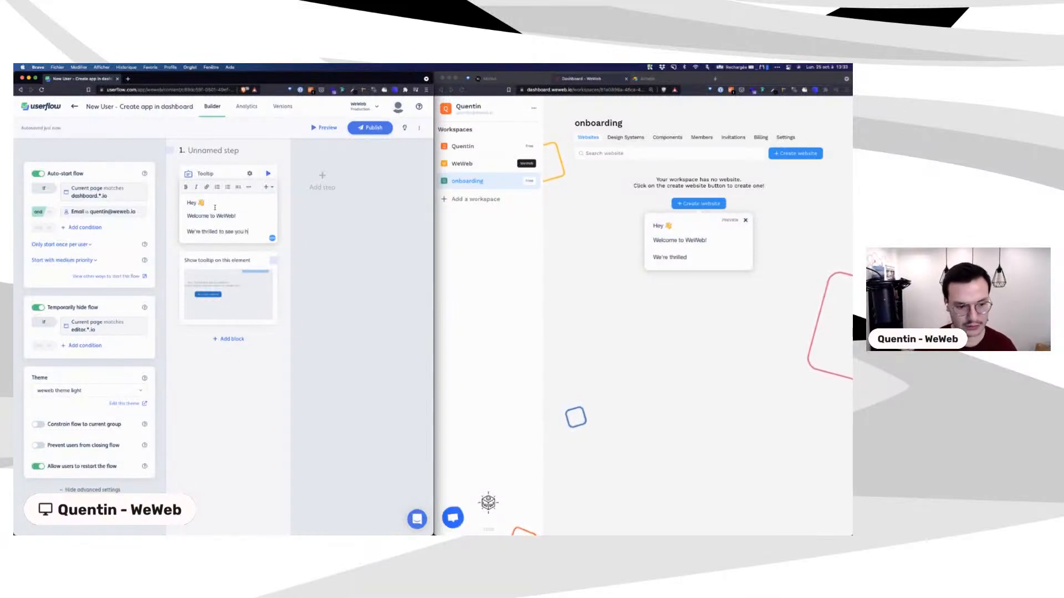
type("ere.")
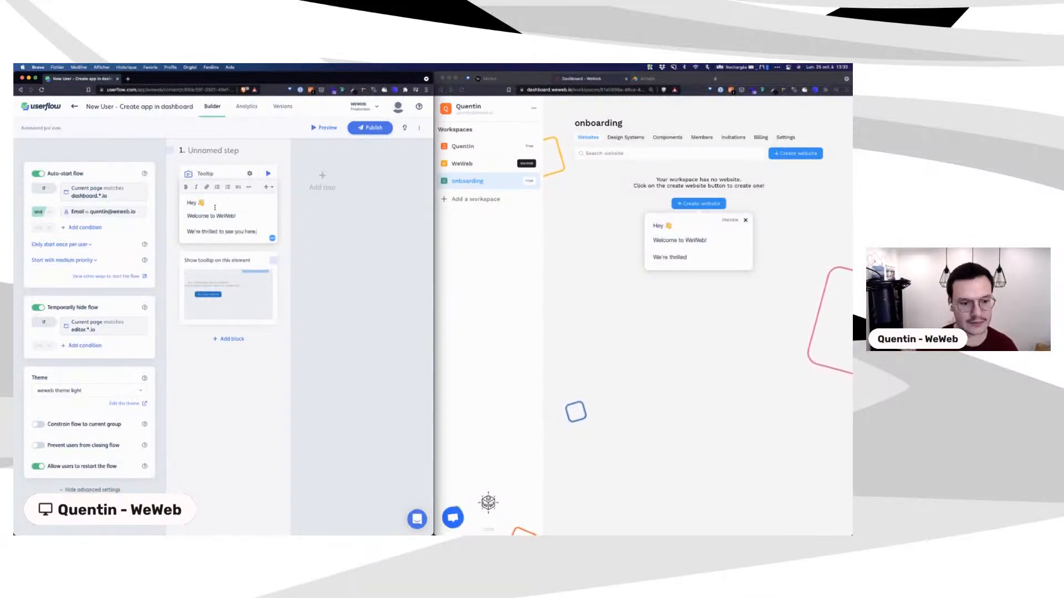
type(" Please ")
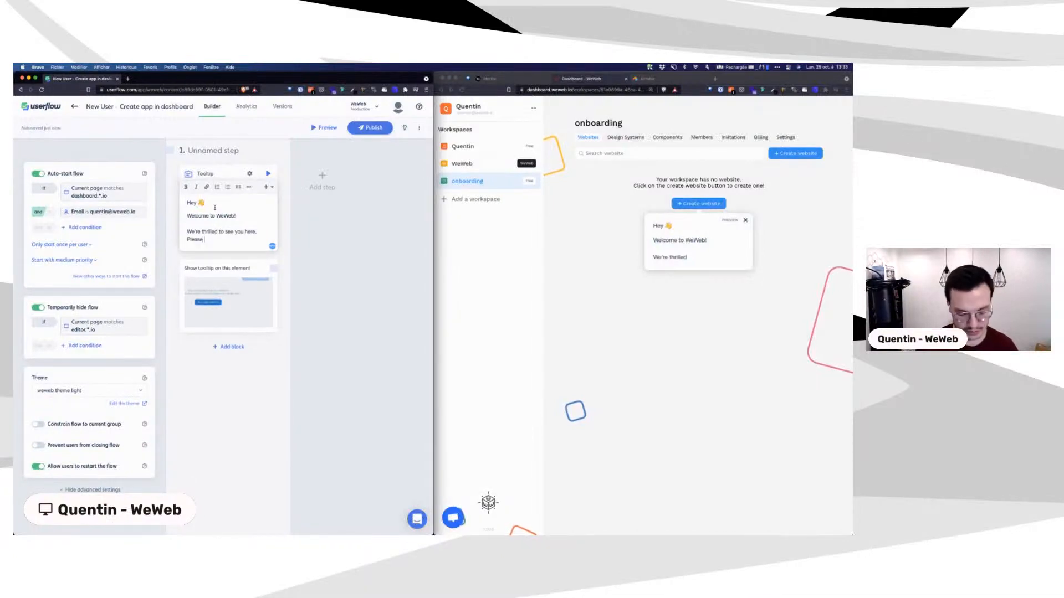
type("begin by creat")
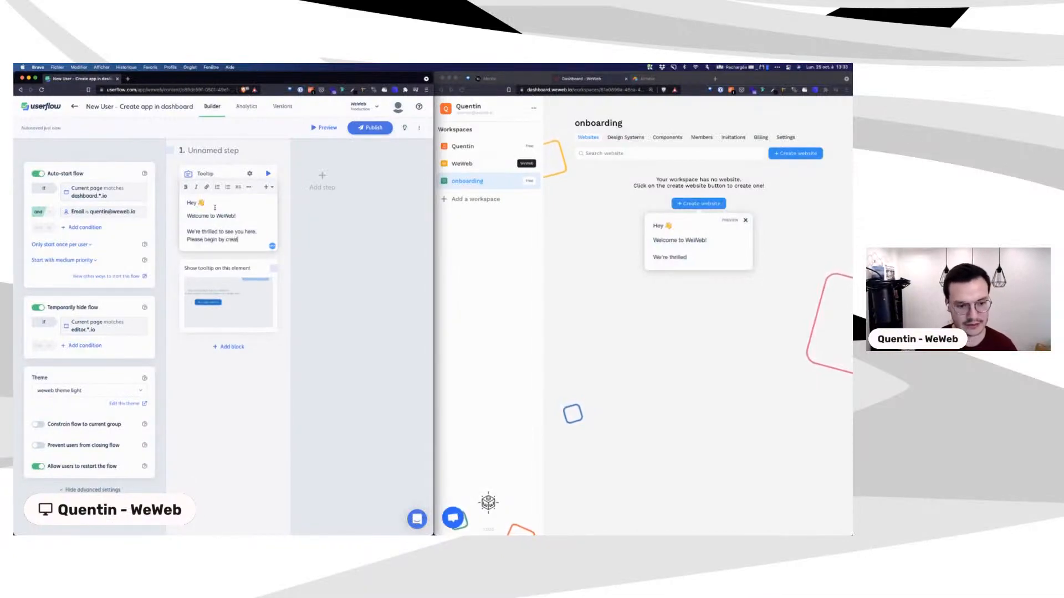
type("ing a new app")
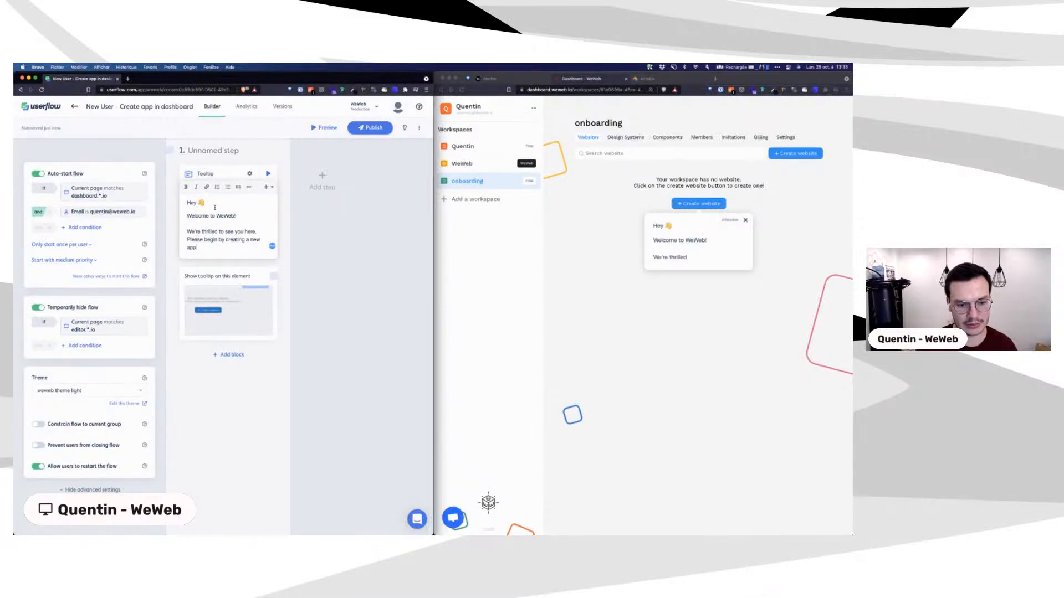
key("Return")
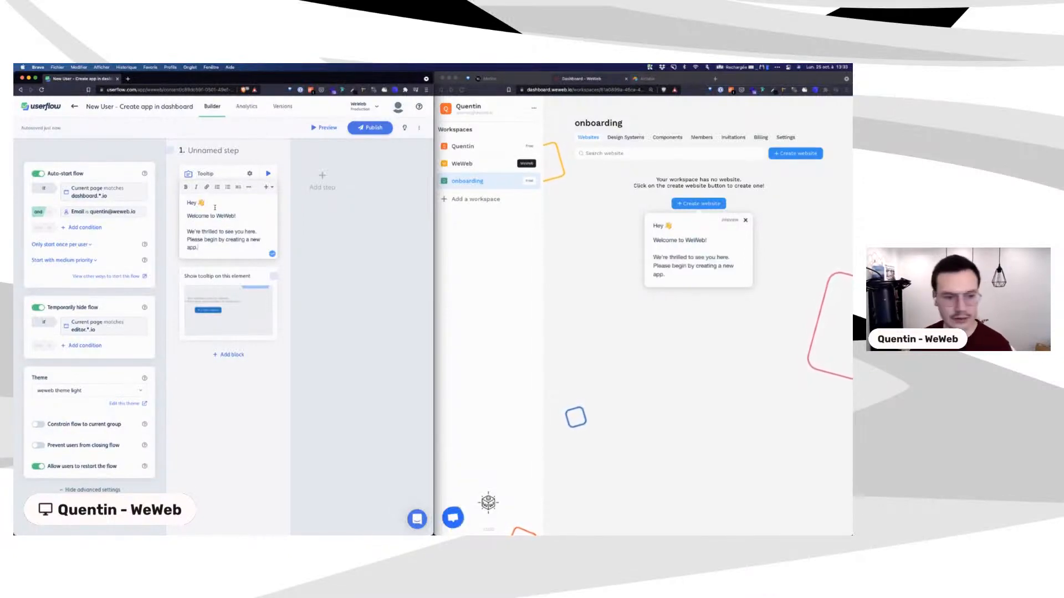
left_click(714, 227)
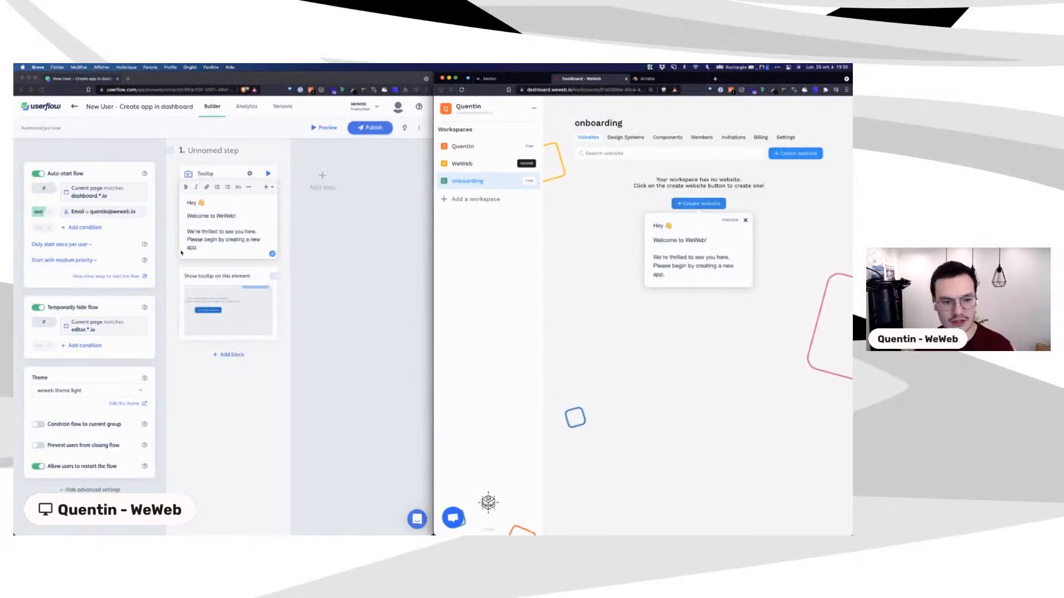
Step: Turn on Add backdrop for the welcome tooltip's target element
left_click(240, 180)
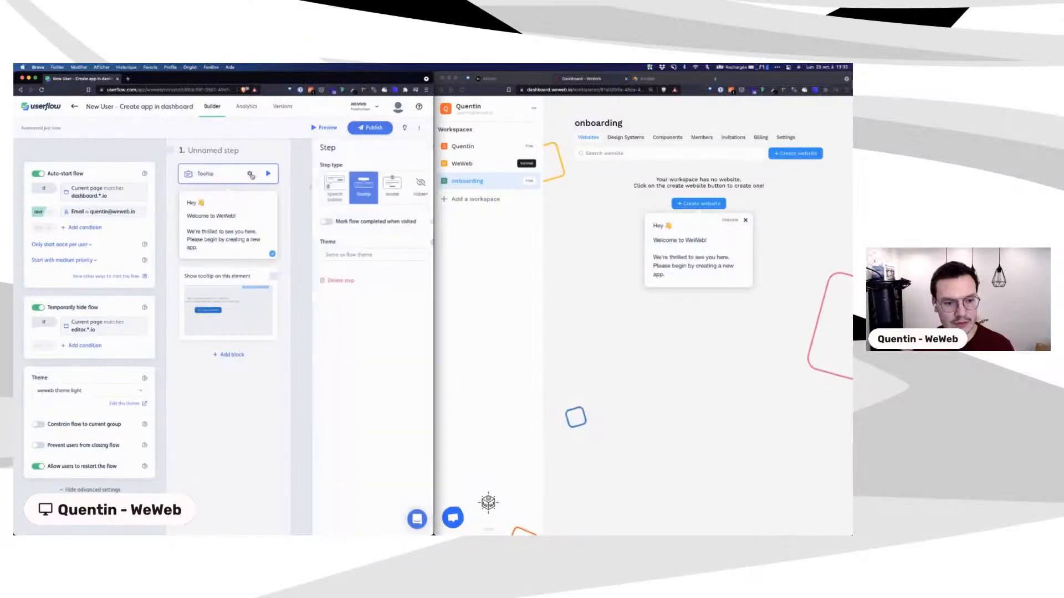
left_click(250, 174)
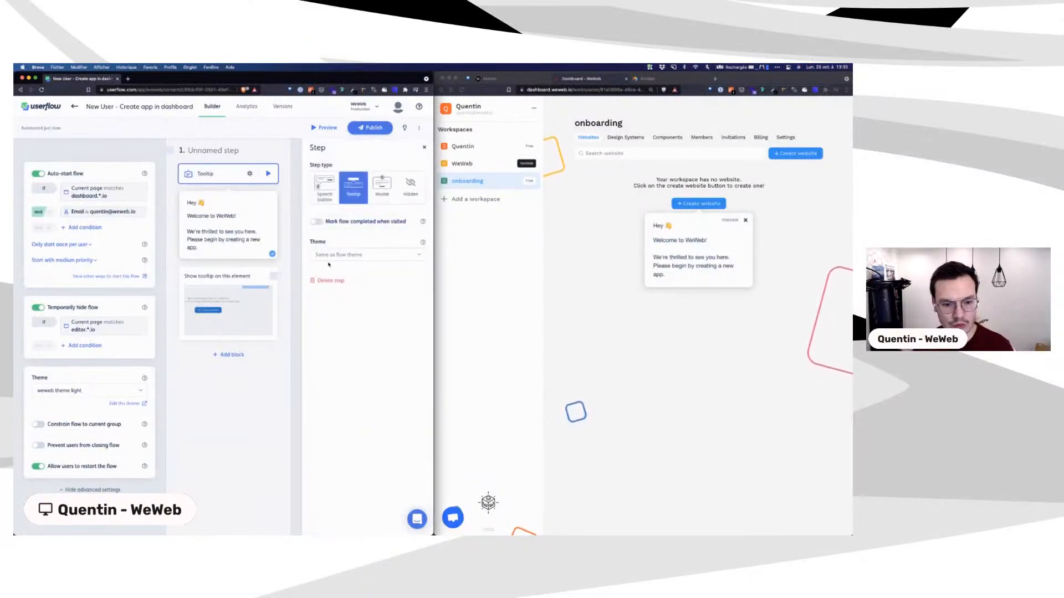
left_click(222, 281)
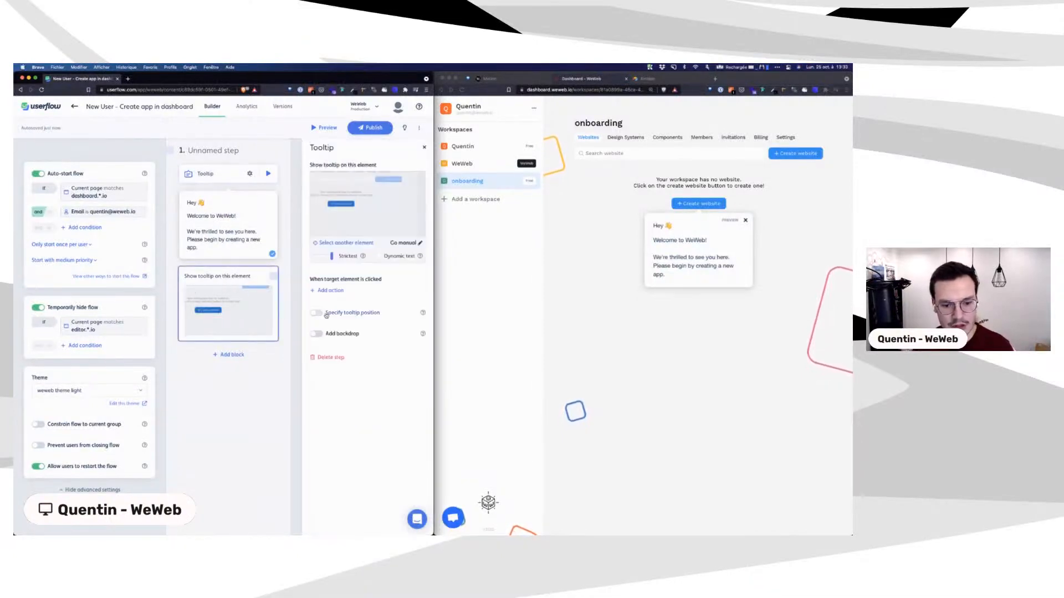
left_click(317, 334)
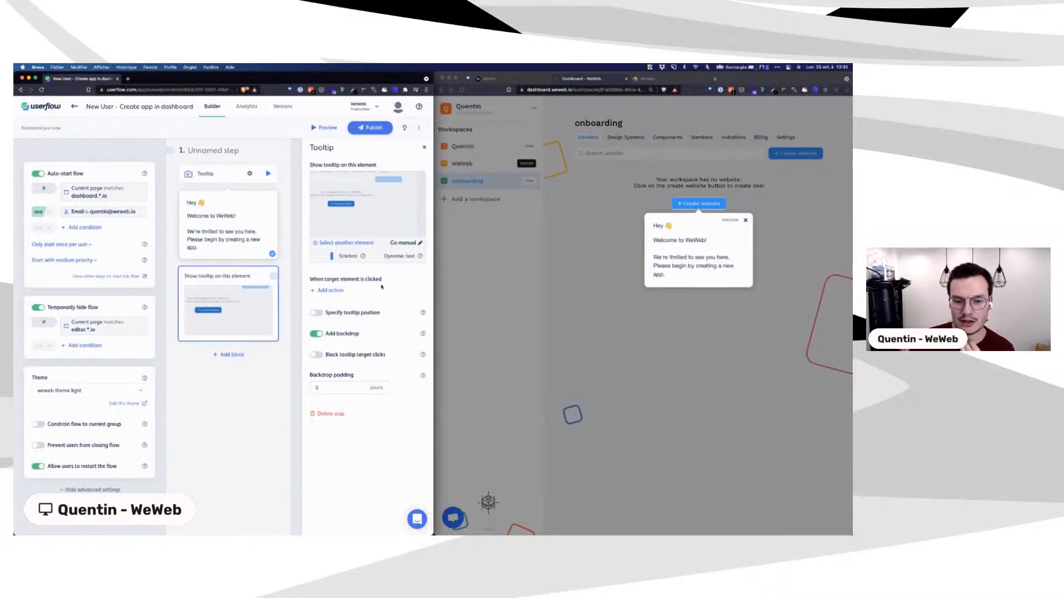
Step: Try placing the tooltip above and below its target, then turn Specify tooltip position back off
left_click(319, 313)
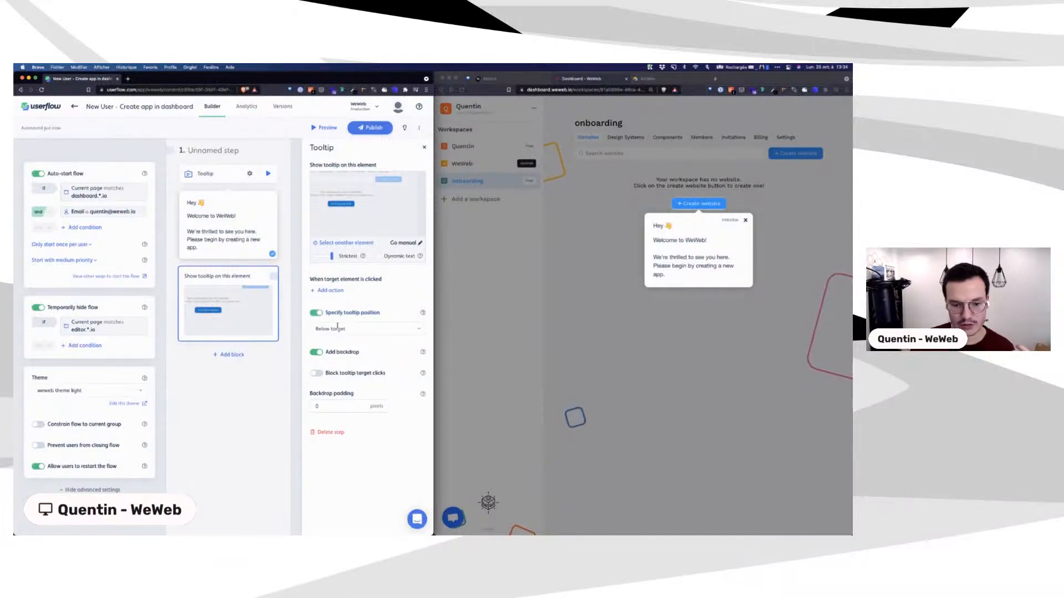
left_click(337, 328)
left_click(351, 355)
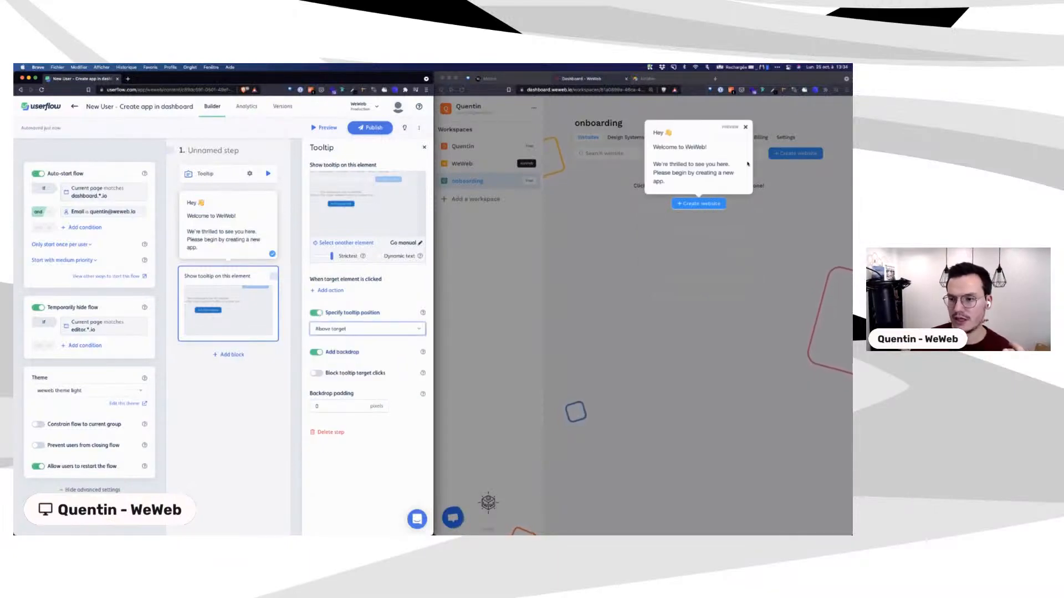
left_click(322, 329)
left_click(317, 318)
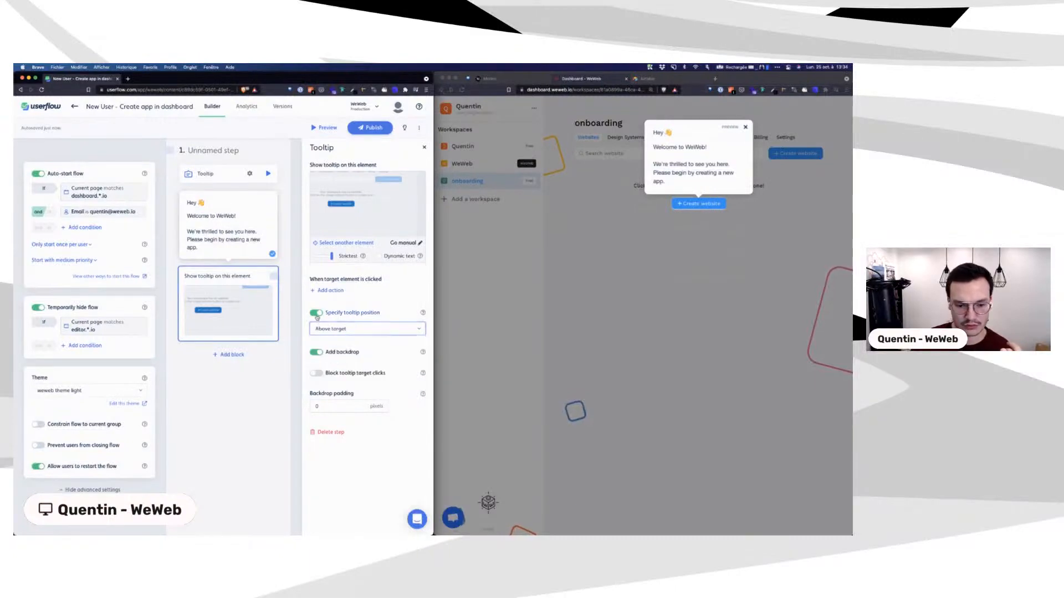
left_click(317, 314)
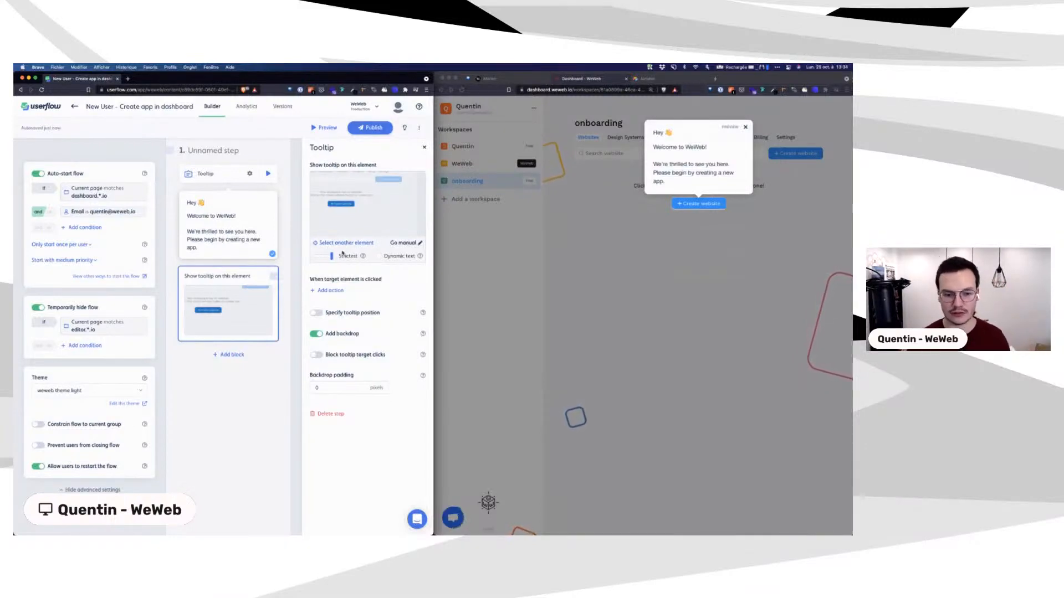
left_click(355, 313)
left_click(341, 328)
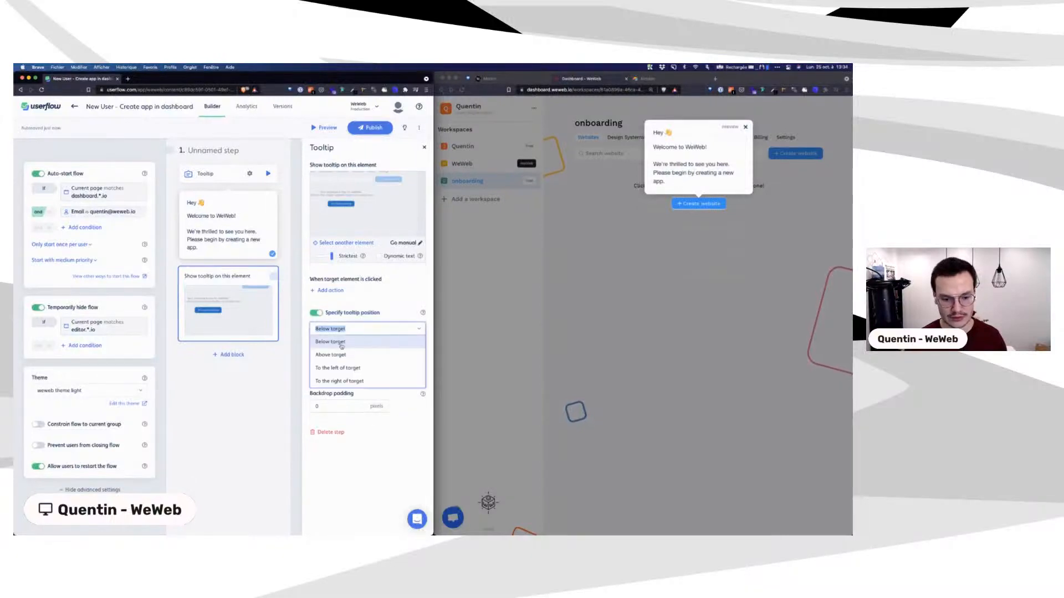
left_click(341, 344)
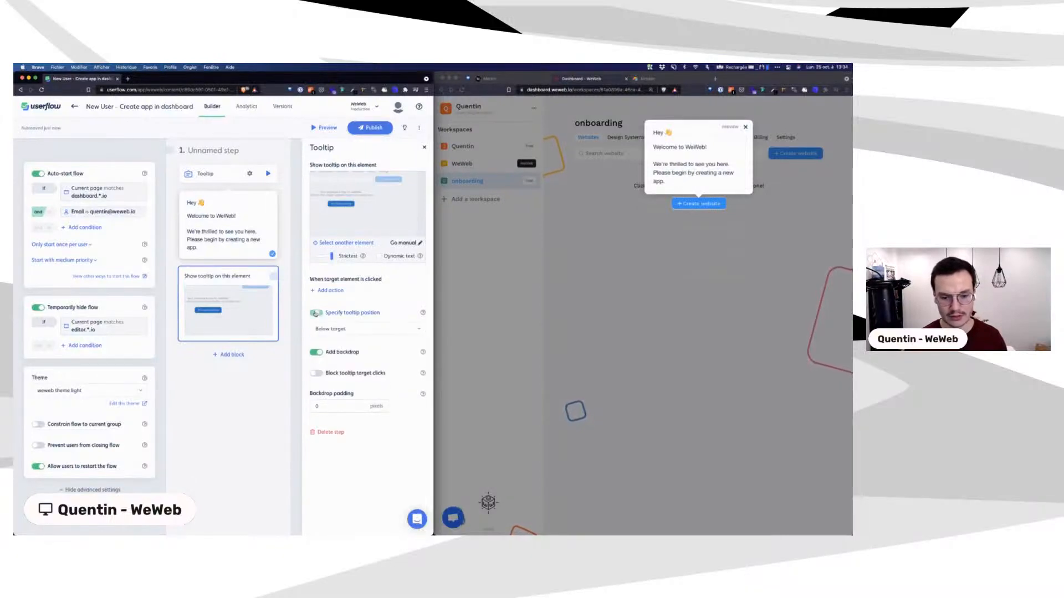
left_click(341, 329)
left_click(341, 356)
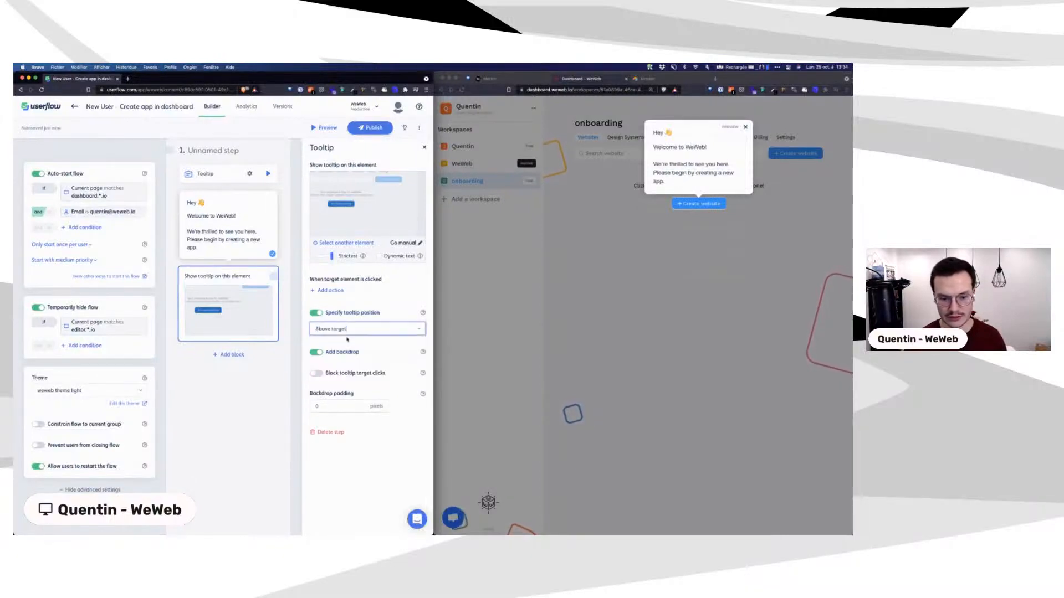
left_click(344, 331)
left_click(333, 345)
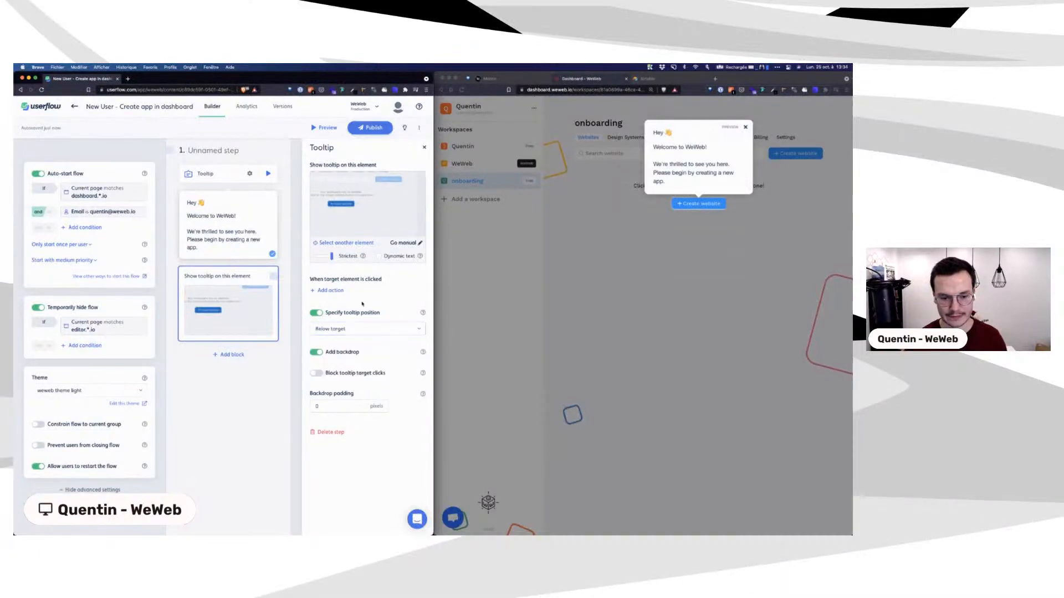
left_click(315, 312)
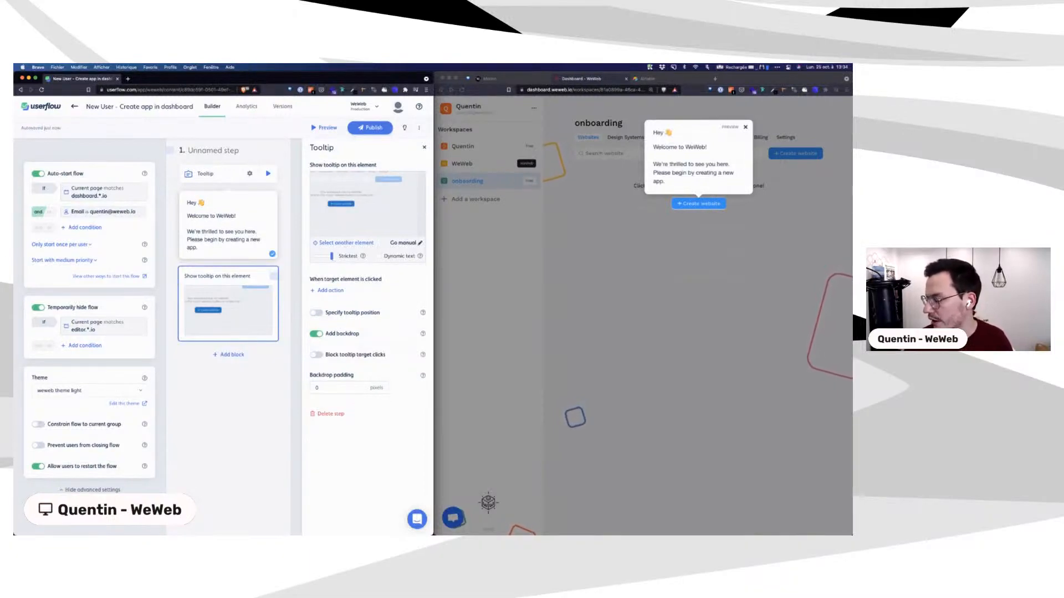
Step: Close the tooltip settings and add a second step to the flow
left_click(294, 333)
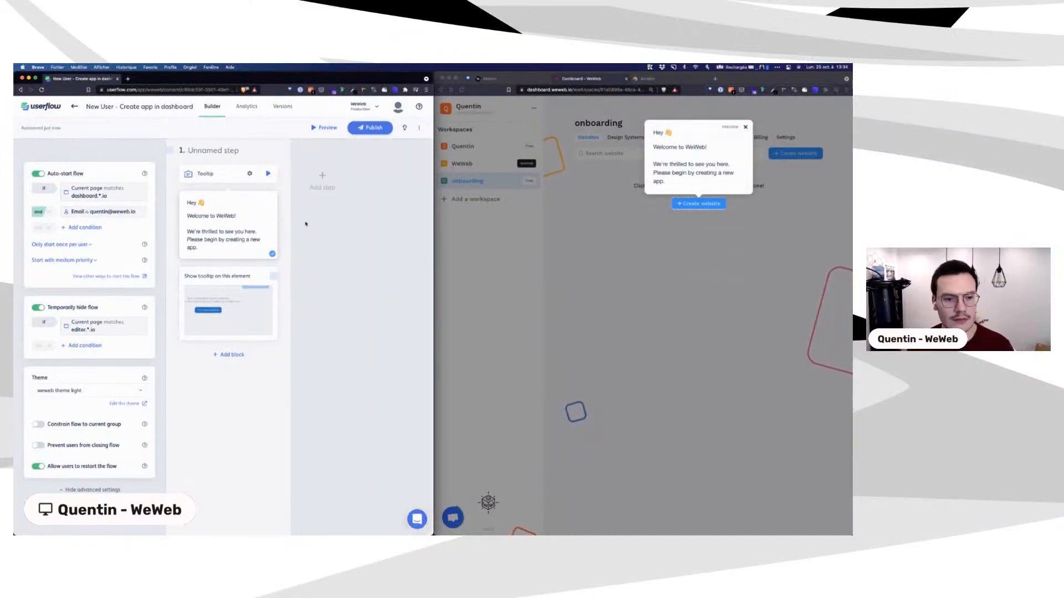
left_click(697, 205)
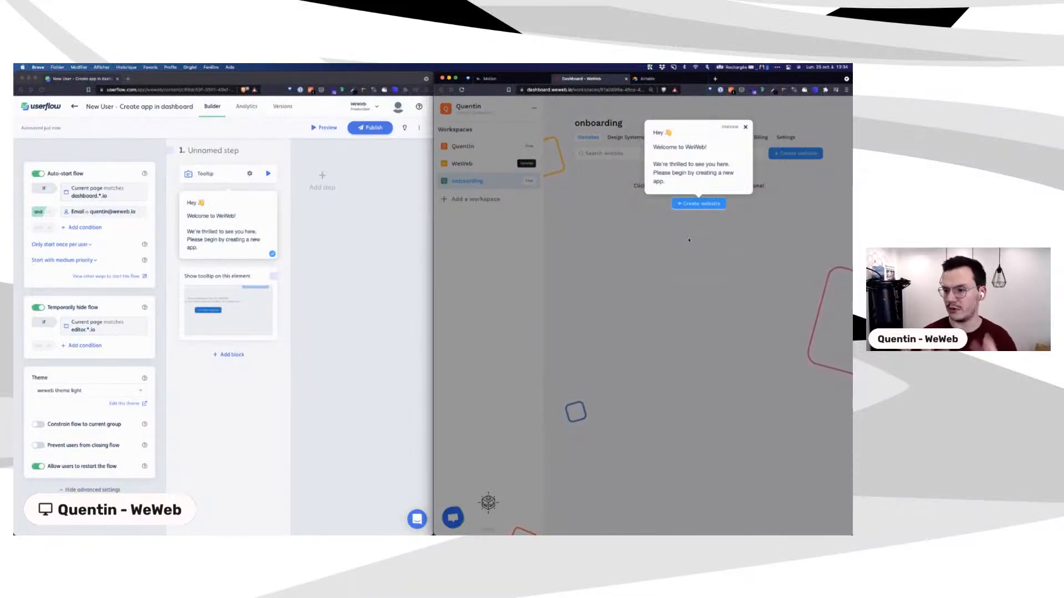
left_click(321, 176)
left_click(321, 177)
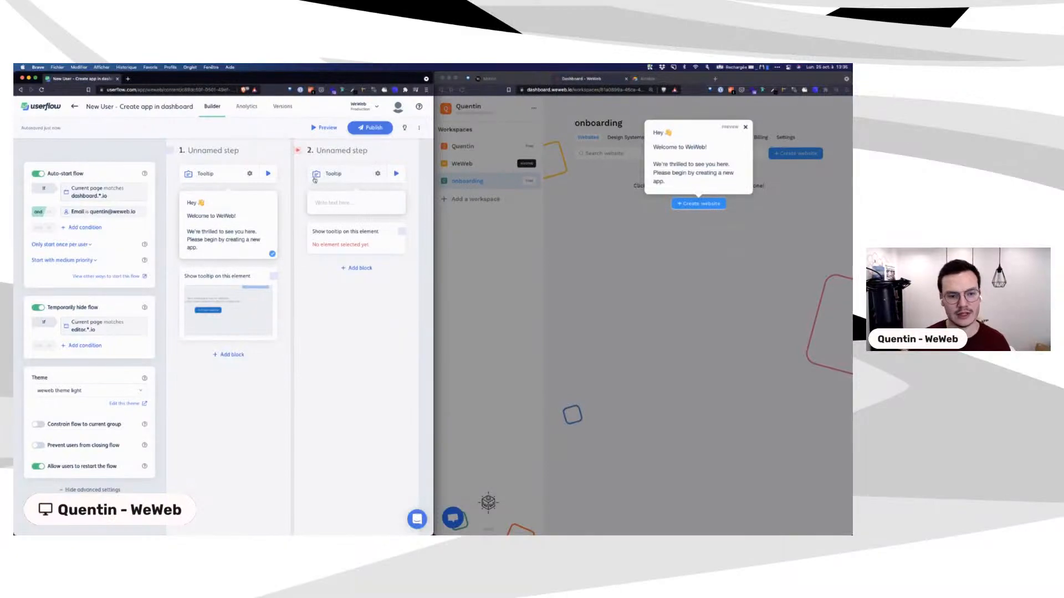
Step: Make clicking step 1's tooltip target trigger a Go to step 2 action
left_click(240, 278)
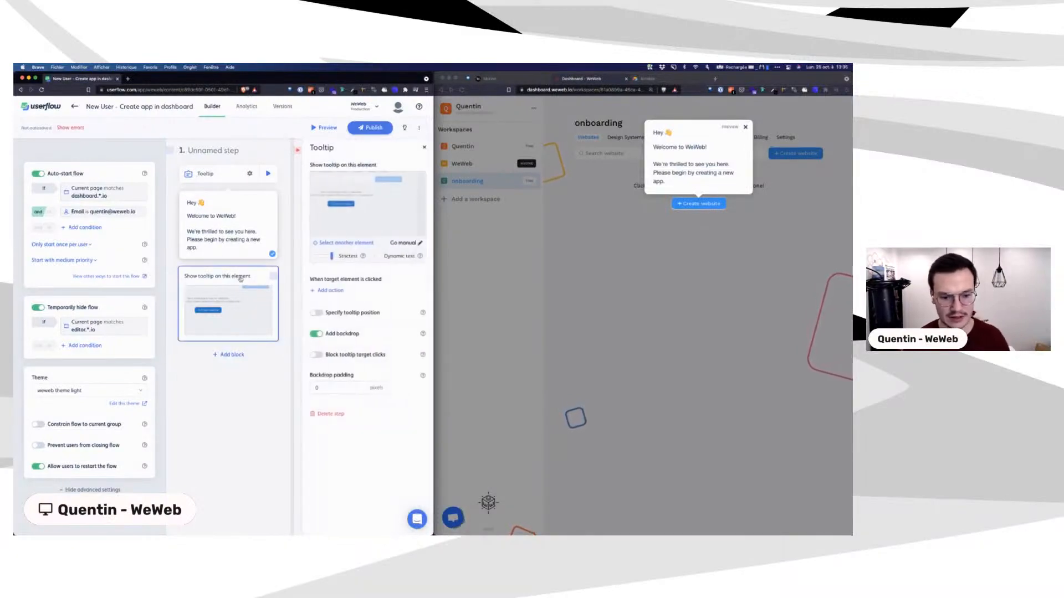
left_click(244, 175)
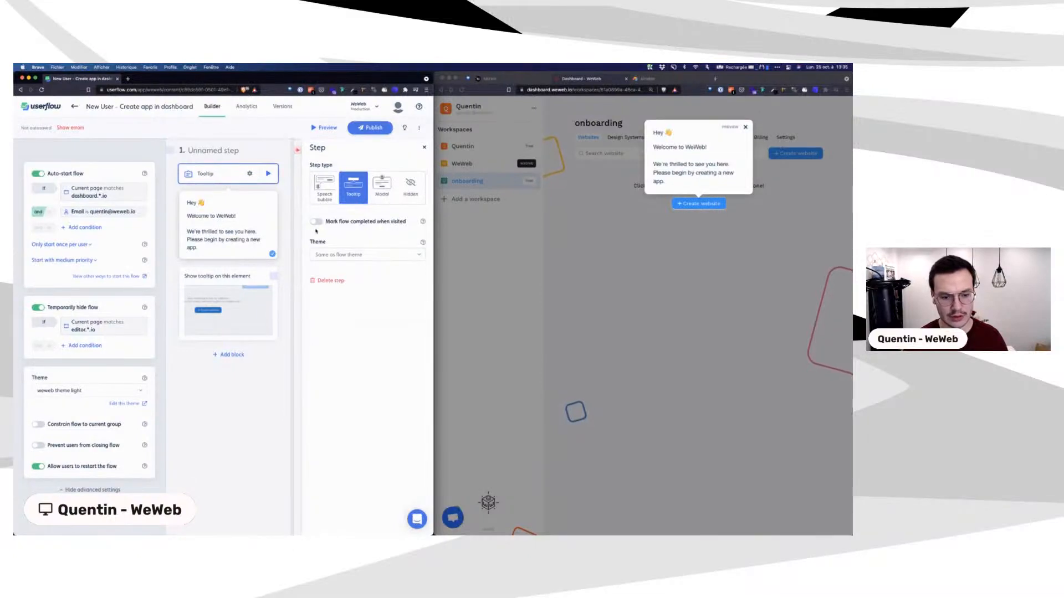
left_click(226, 281)
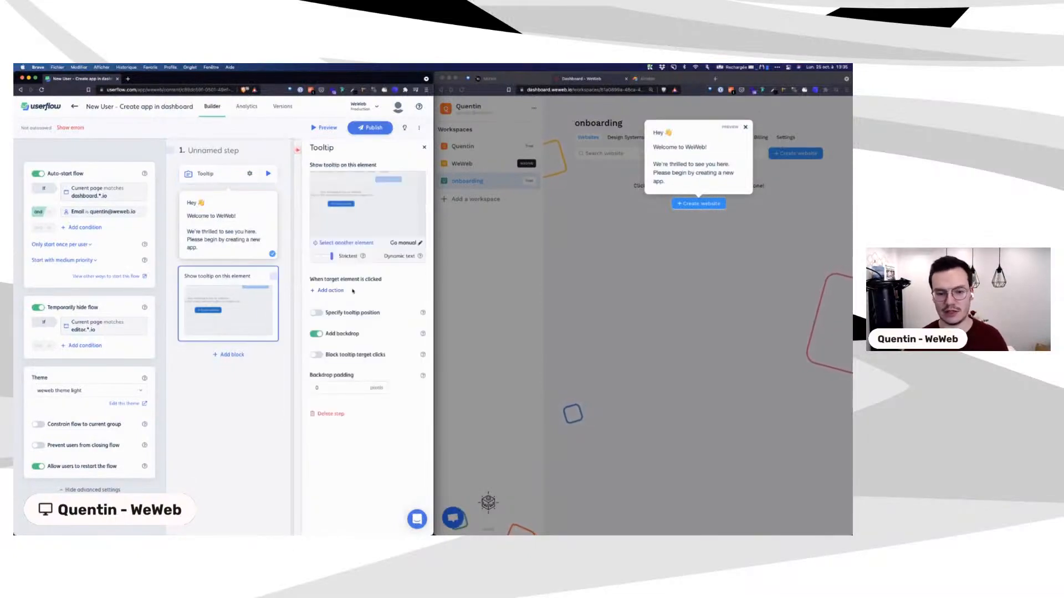
left_click(332, 290)
left_click(337, 306)
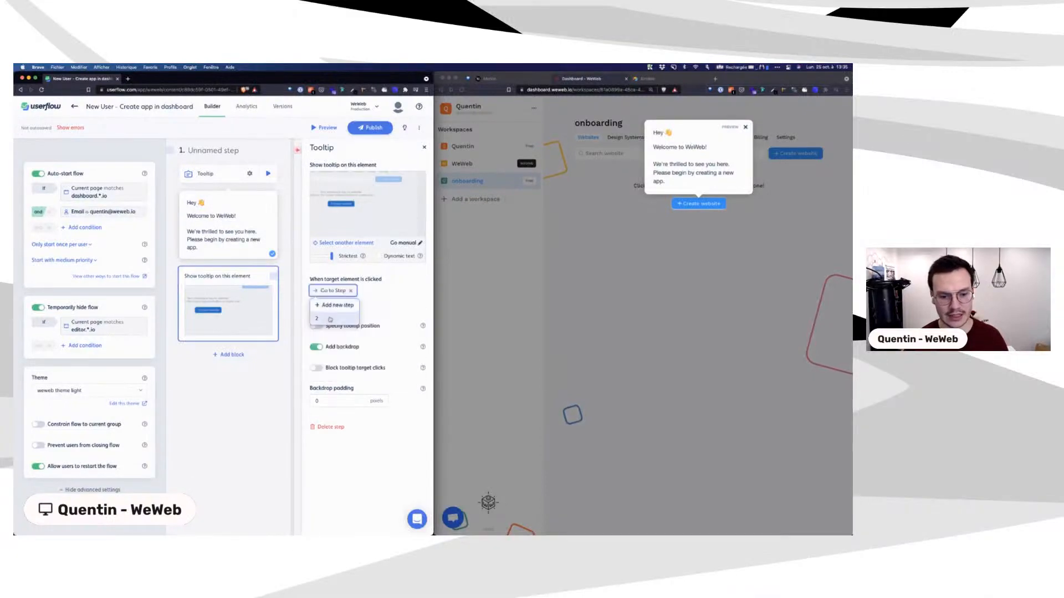
left_click(330, 320)
key("Escape")
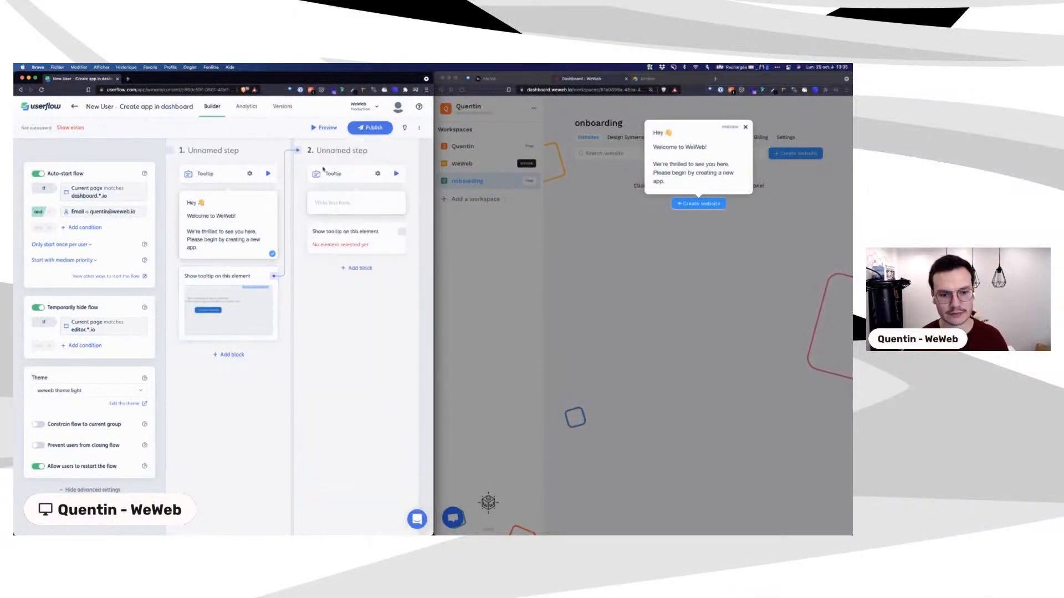
left_click(695, 205)
Step: Open WeWeb's template chooser via Create website and type 'Please select this template.' in step 2
left_click(695, 204)
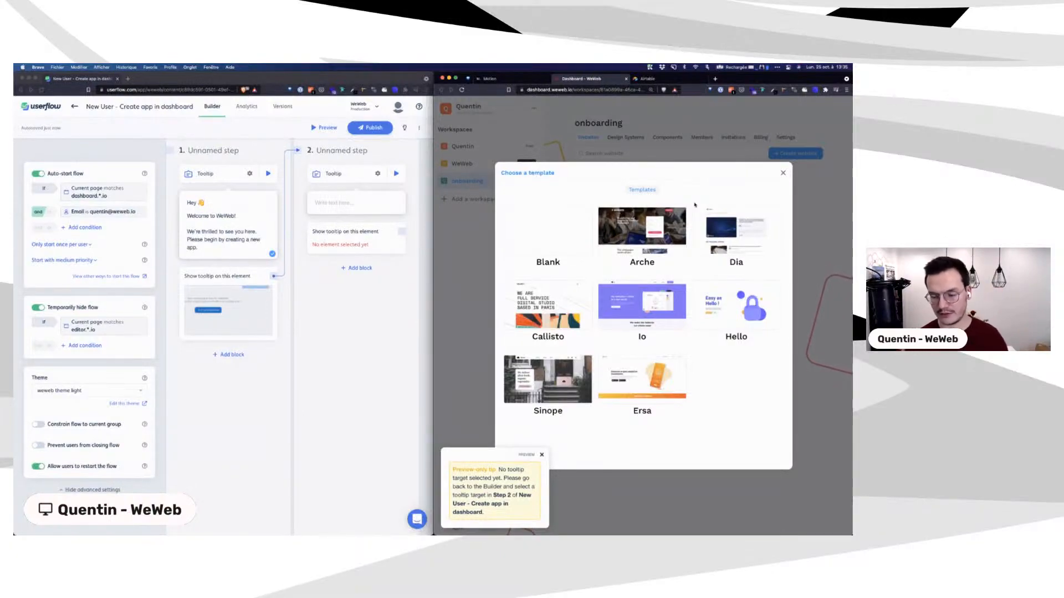
left_click(337, 203)
left_click(333, 204)
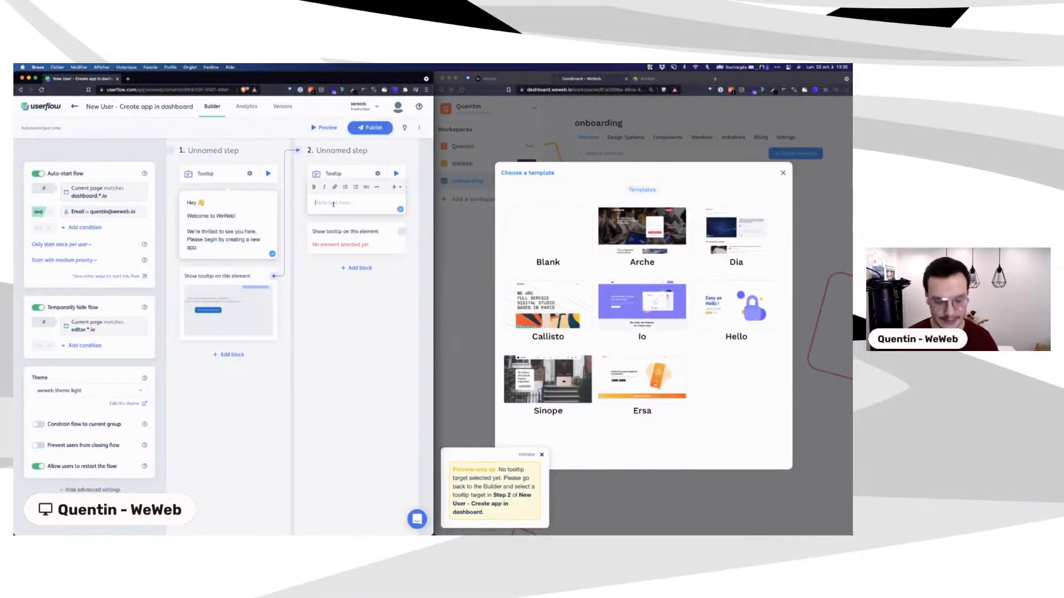
type("It")
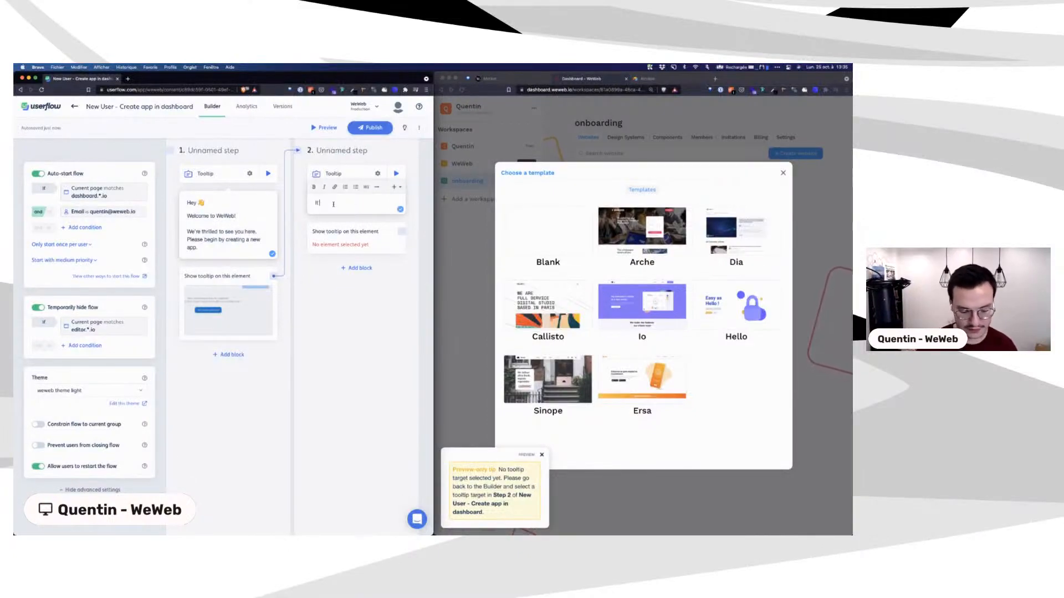
type("'s really h")
key("BackSpace")
key("BackSpace")
key("BackSpace")
key("BackSpace")
key("BackSpace")
key("BackSpace")
key("BackSpace")
key("BackSpace")
key("BackSpace")
key("BackSpace")
key("BackSpace")
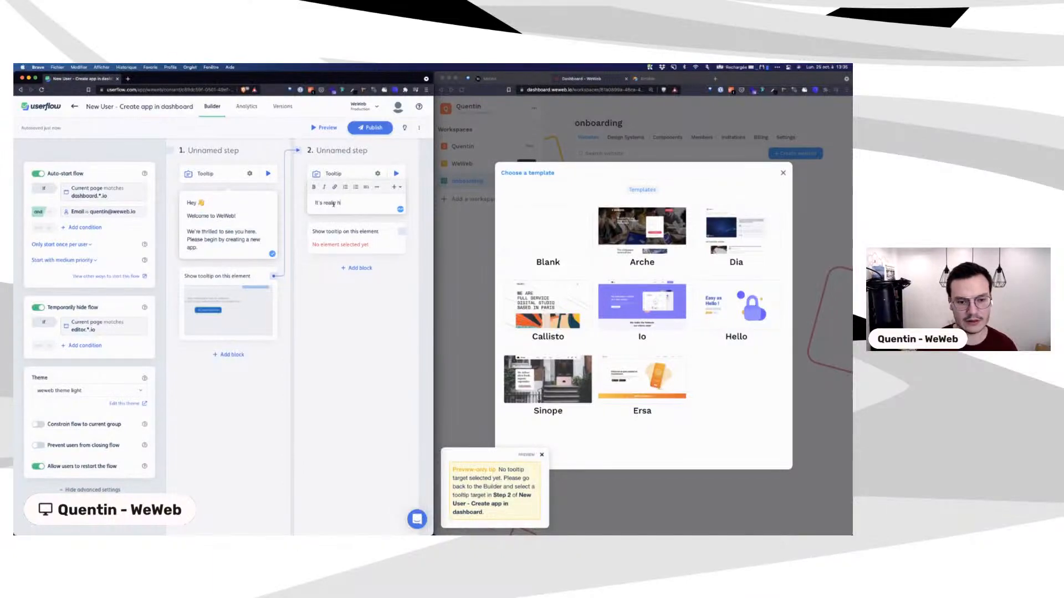
key("BackSpace")
key("BackSpace")
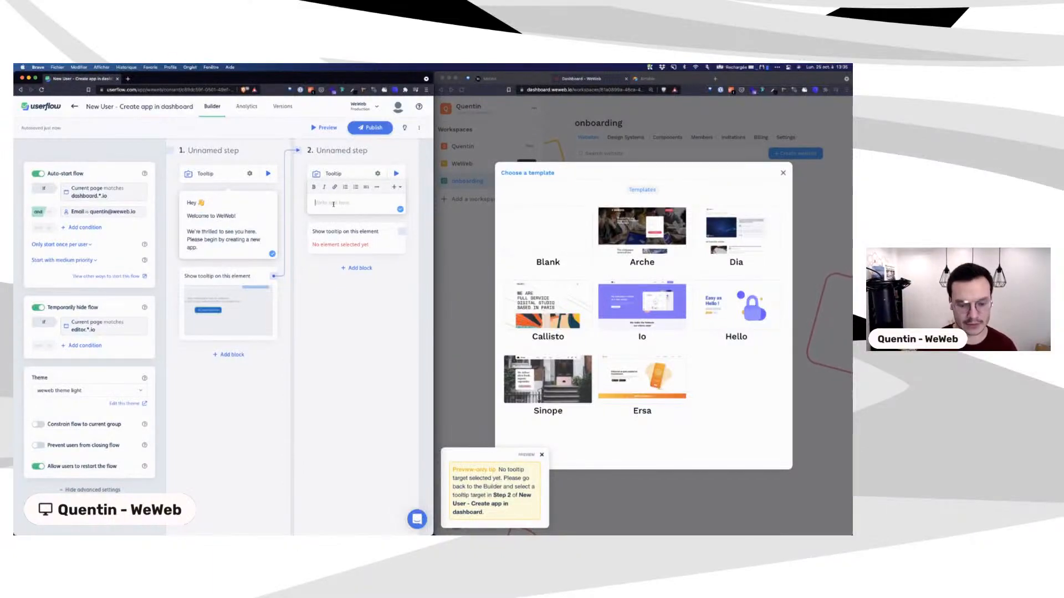
type("Please select")
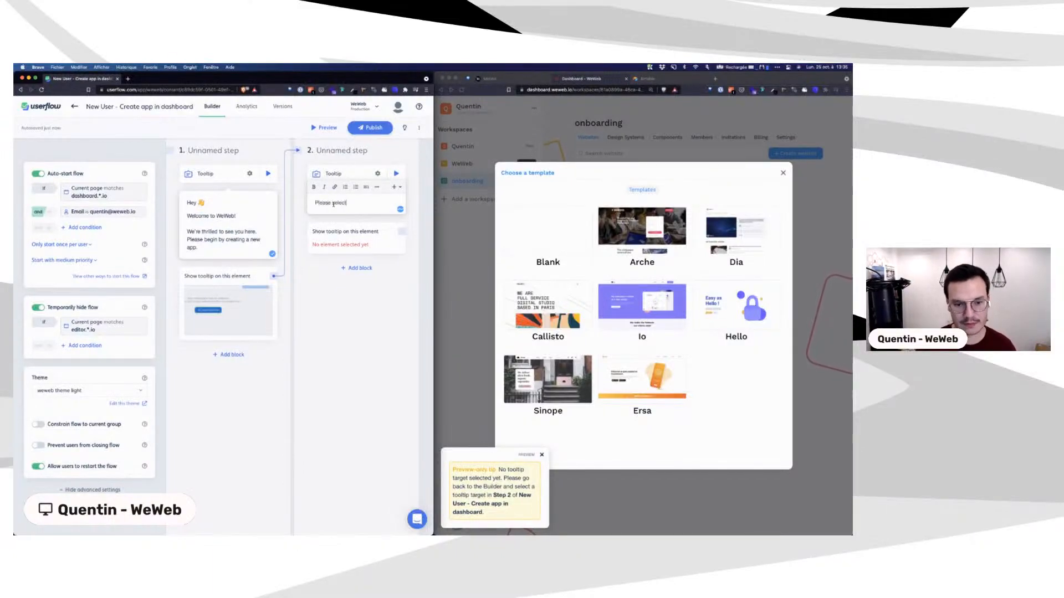
type(" this template")
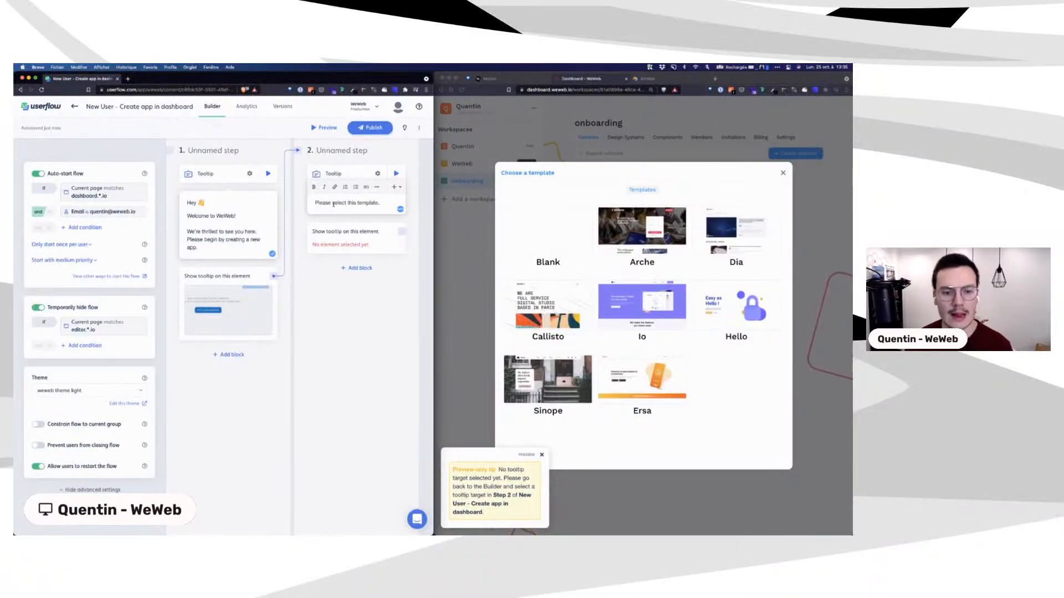
type(".")
Step: Pick WeWeb's Hello template card as the target element for step 2's tooltip
left_click(363, 242)
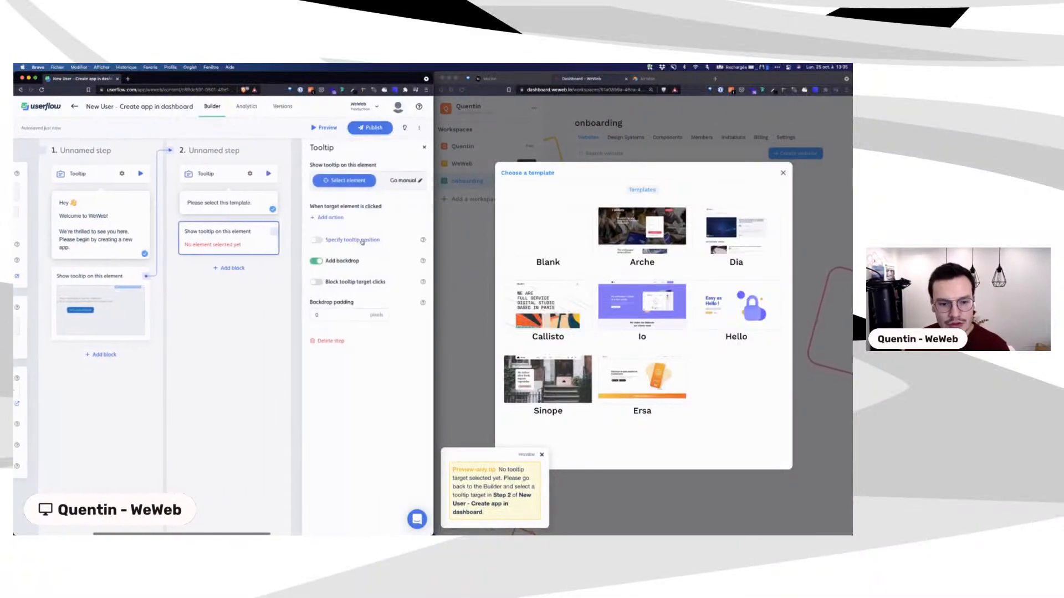
left_click(327, 181)
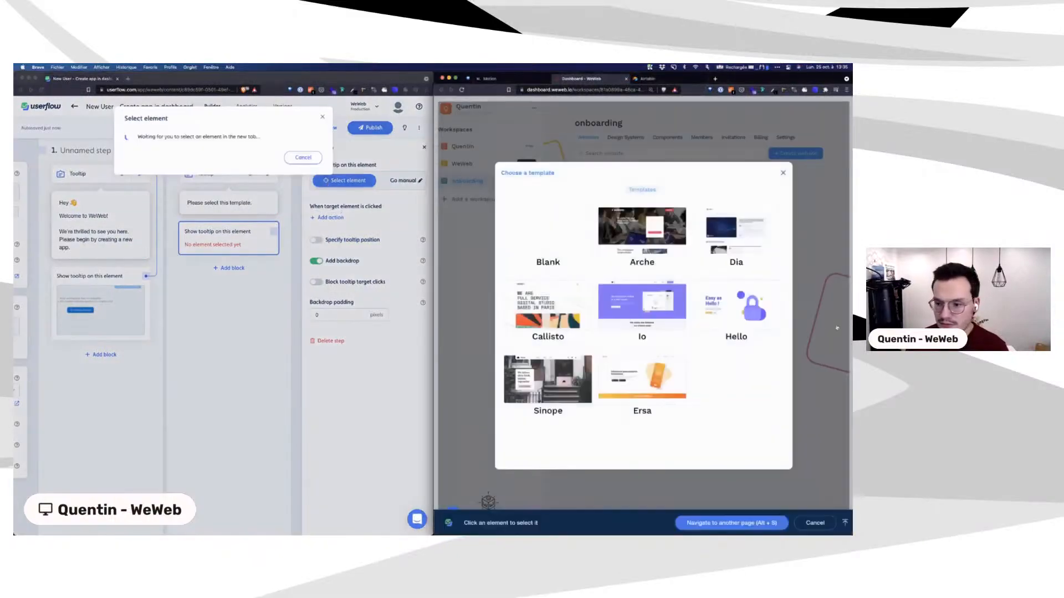
mouse_move(731, 295)
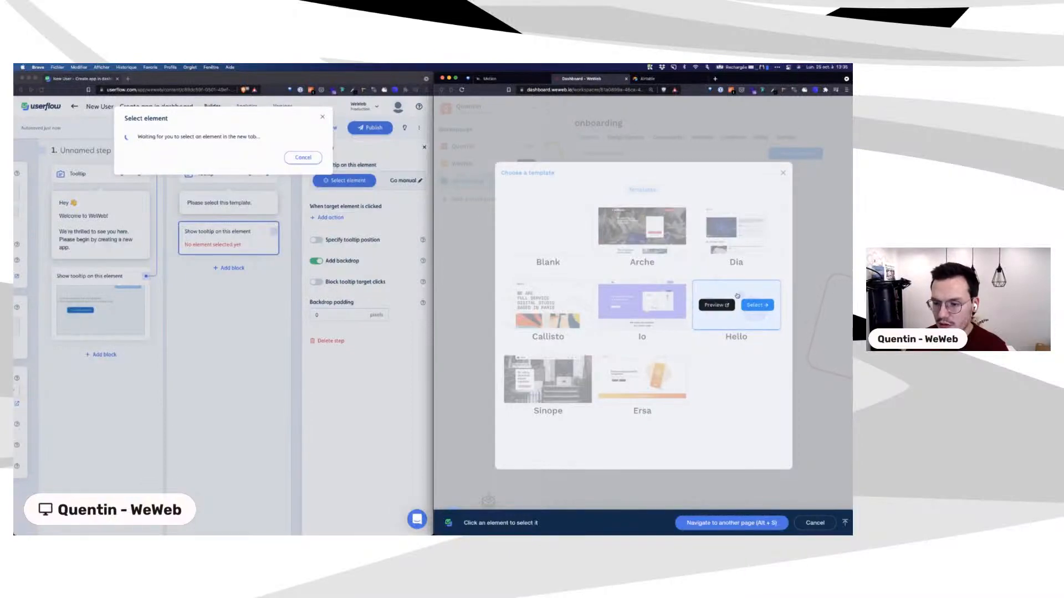
left_click(737, 295)
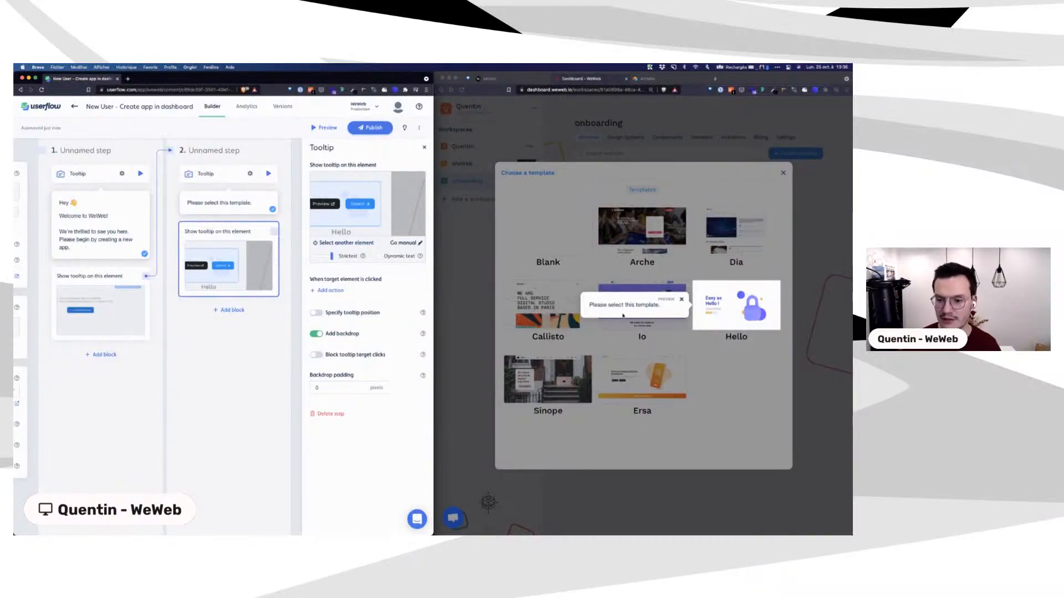
Step: Select the Hello template to test its tooltip, end the preview guide, and return to the template picker
left_click(752, 307)
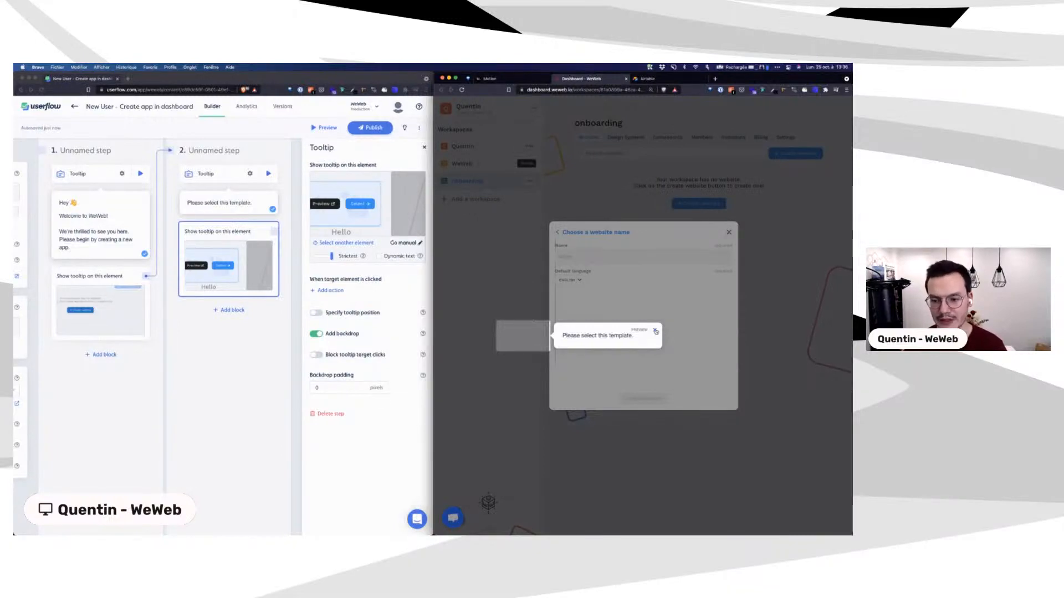
left_click(655, 331)
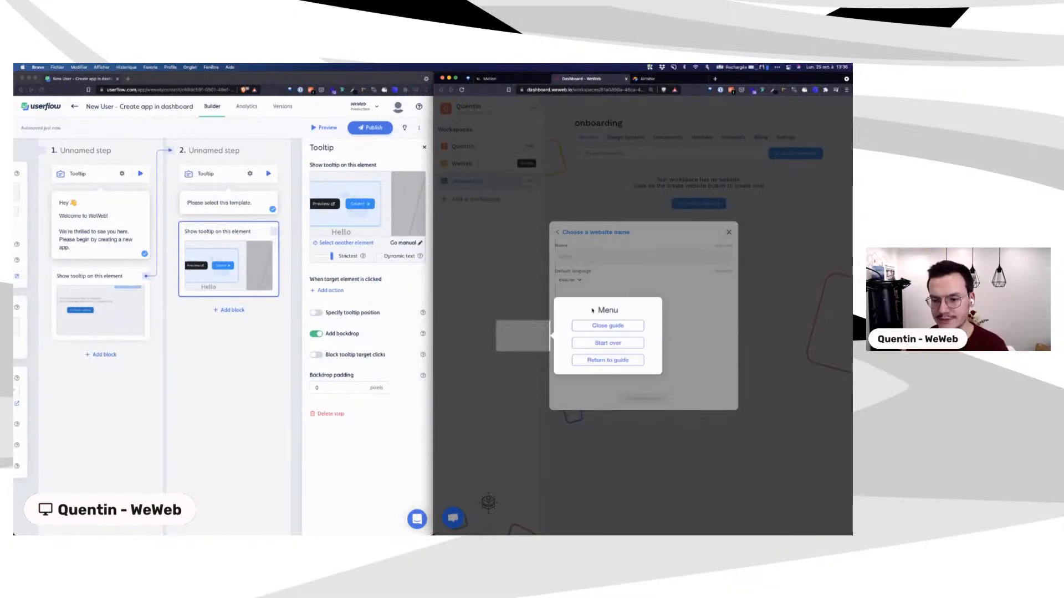
left_click(605, 332)
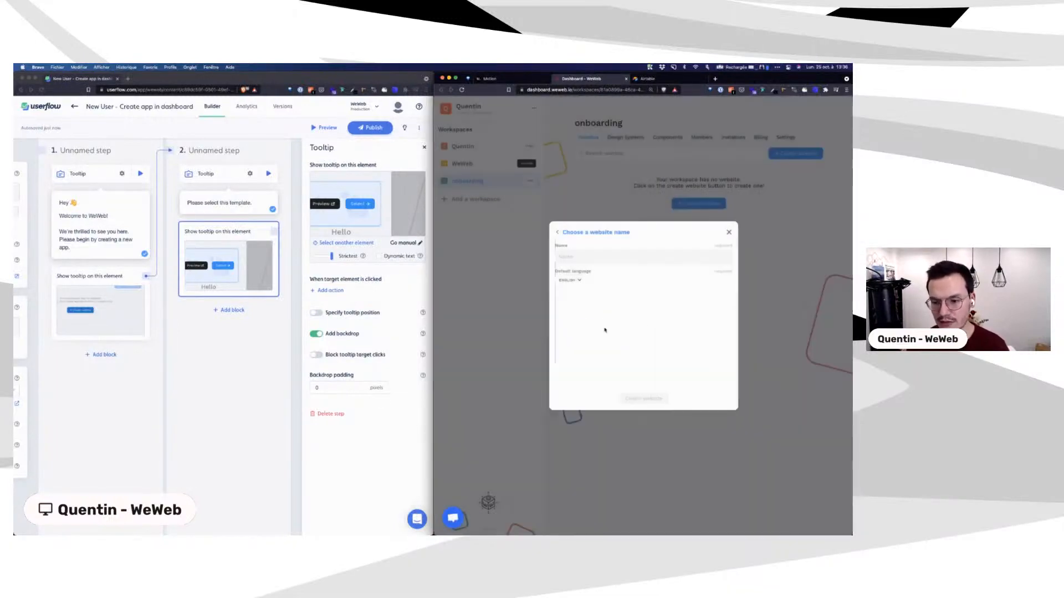
left_click(557, 233)
mouse_move(753, 306)
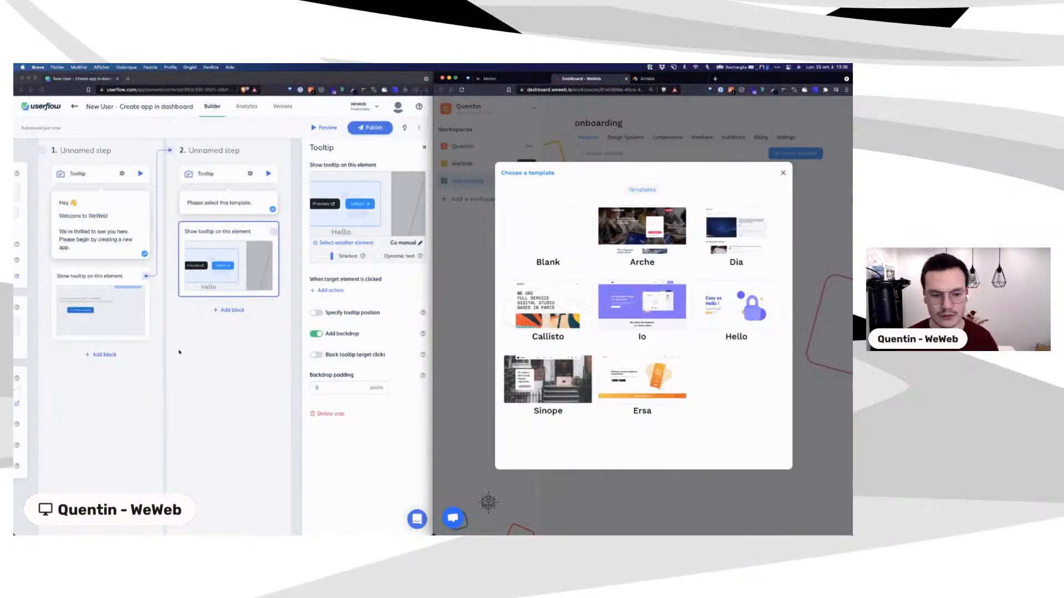
Step: Add a trigger block to step 2 and inspect the Hello card's options on the dashboard
left_click(230, 310)
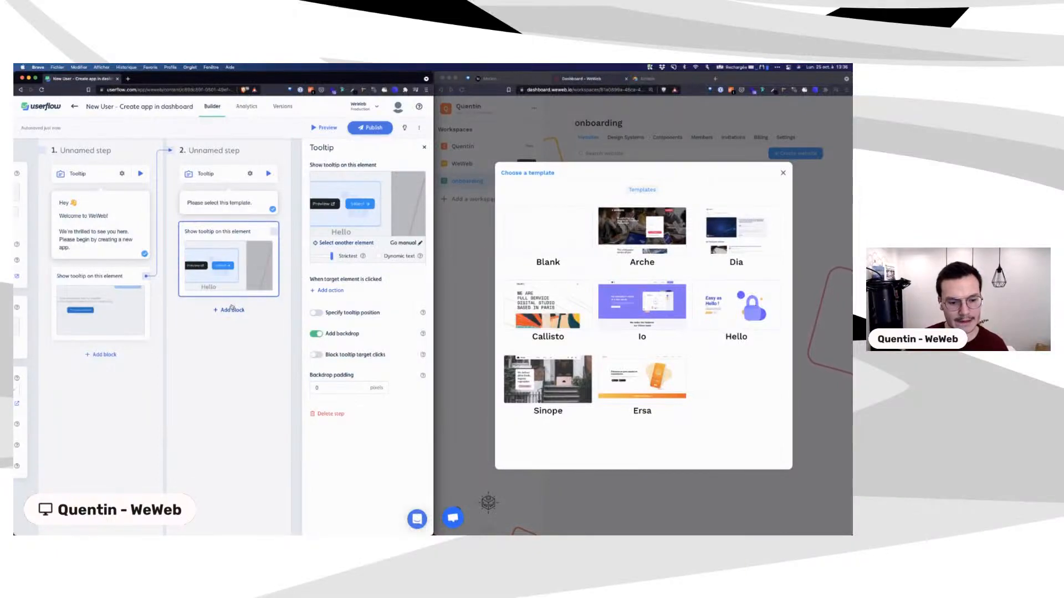
left_click(231, 310)
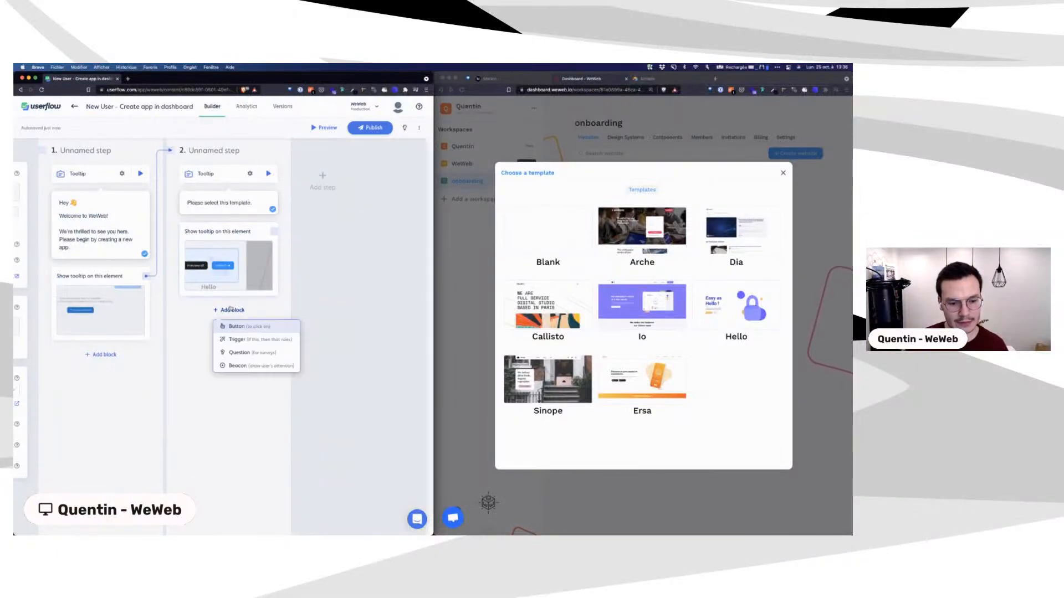
left_click(270, 340)
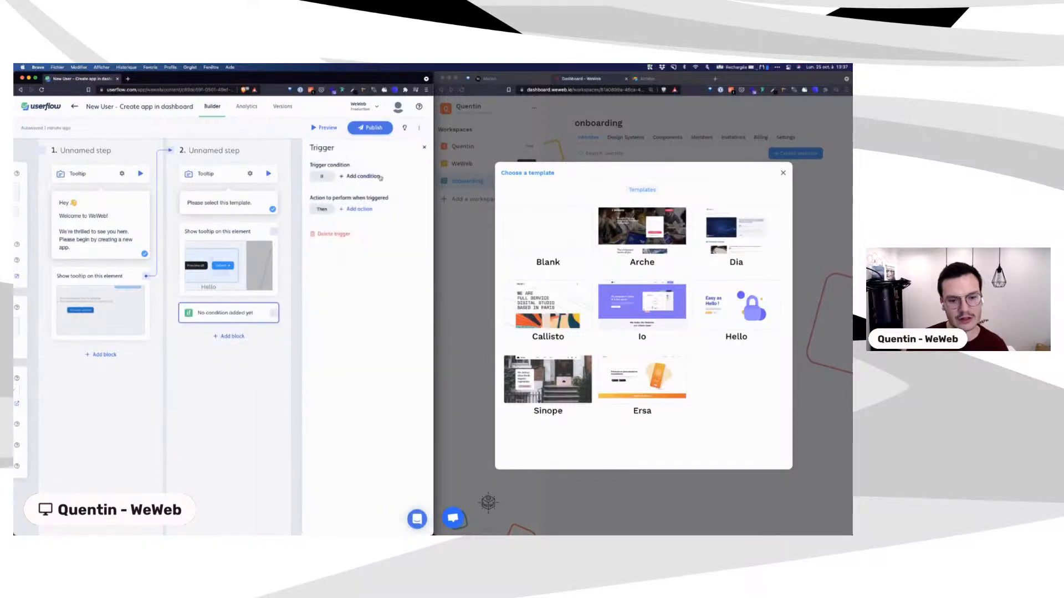
left_click(363, 178)
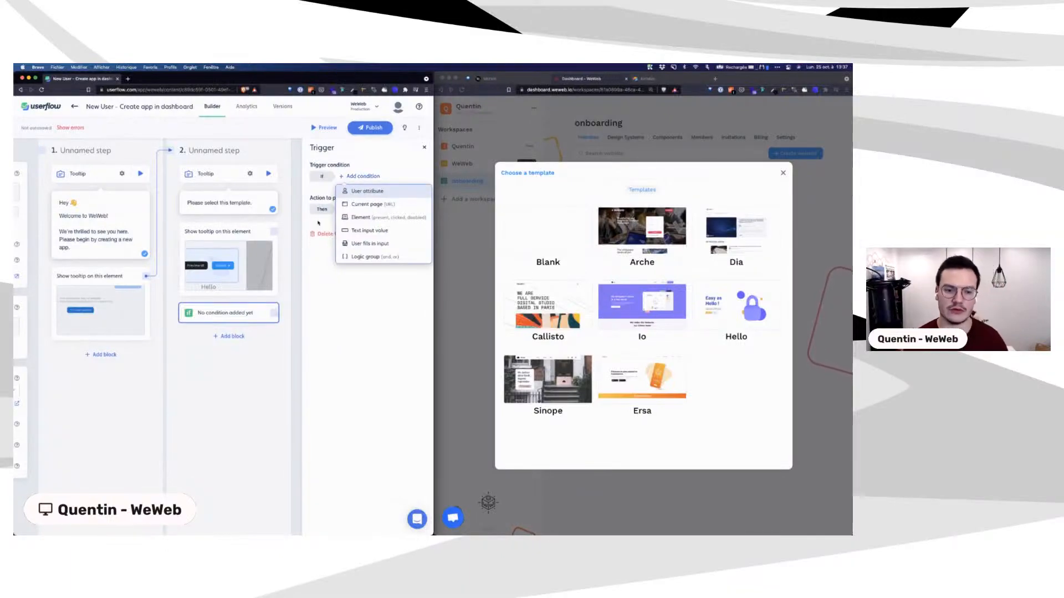
left_click(227, 256)
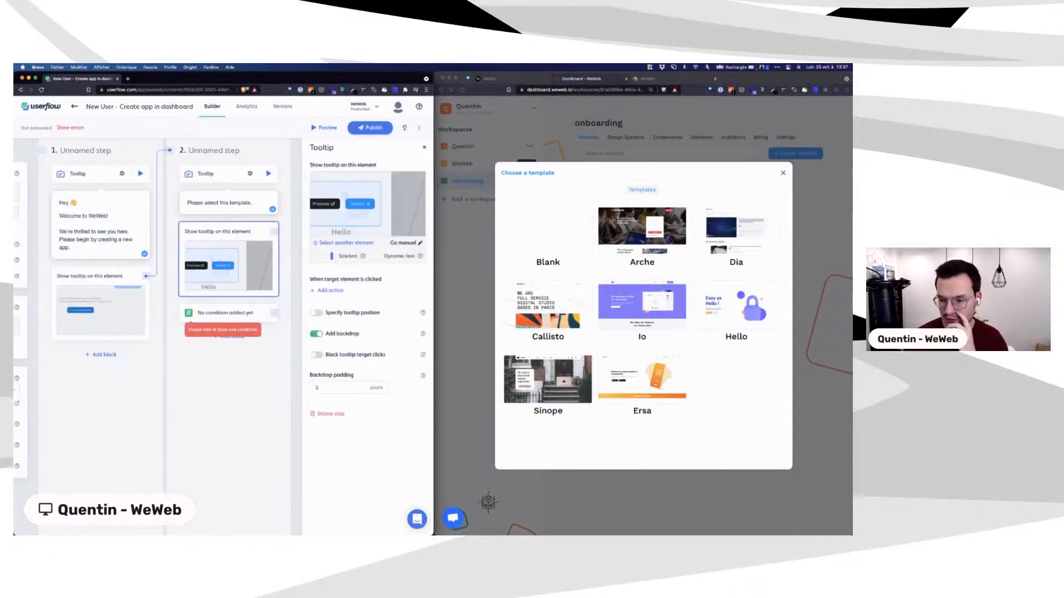
left_click(757, 293)
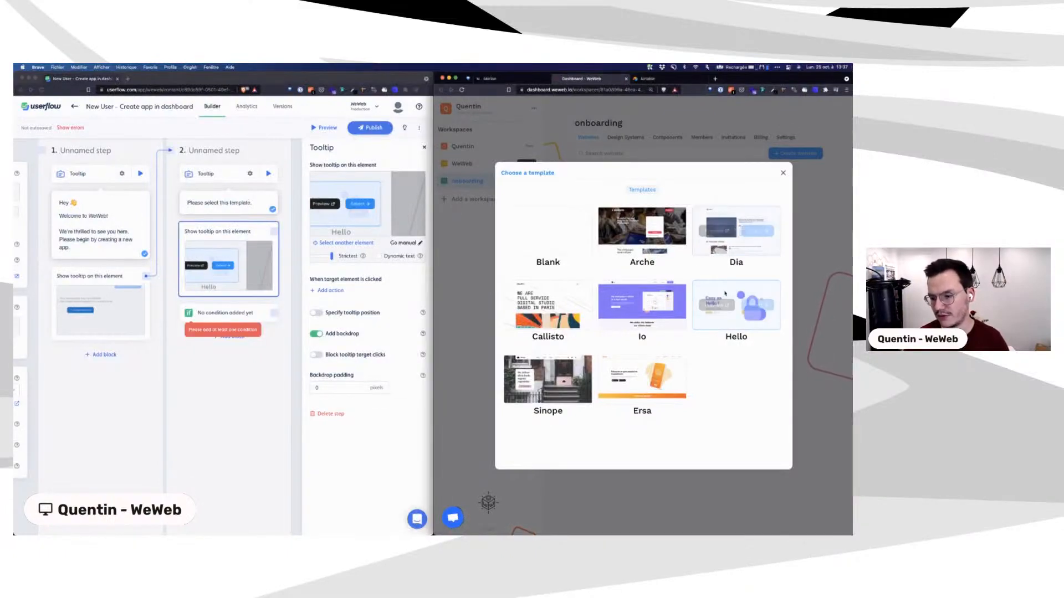
left_click(216, 313)
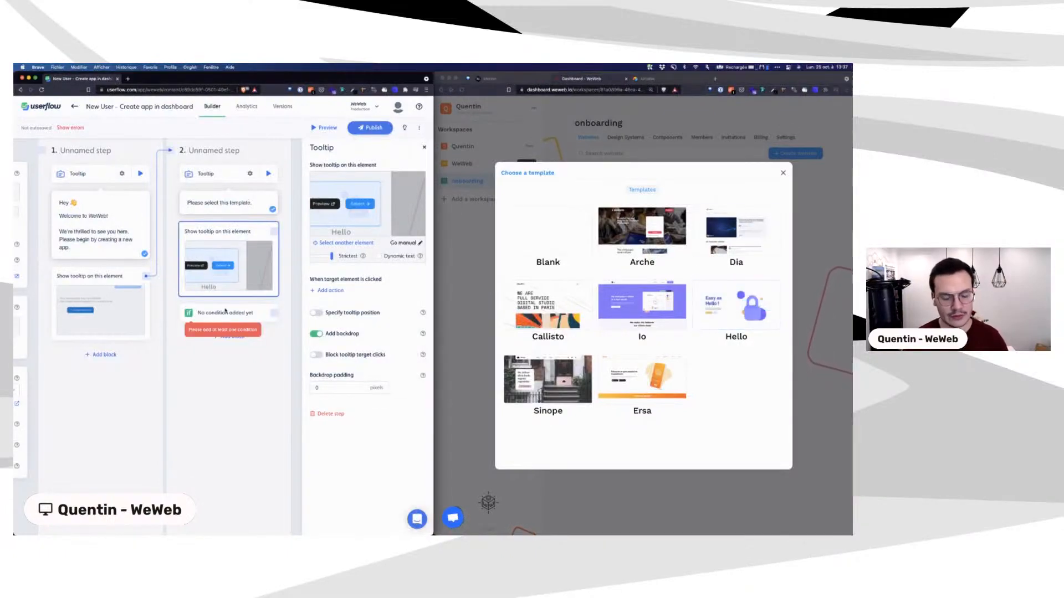
left_click(215, 313)
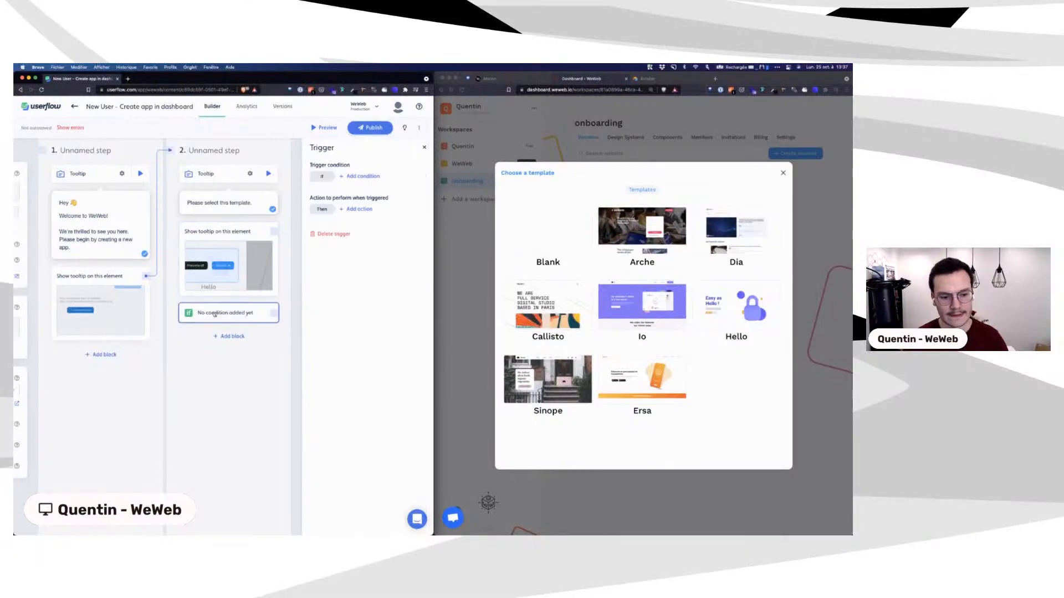
Step: Set the trigger condition to the Hello card's Select element being present
left_click(363, 176)
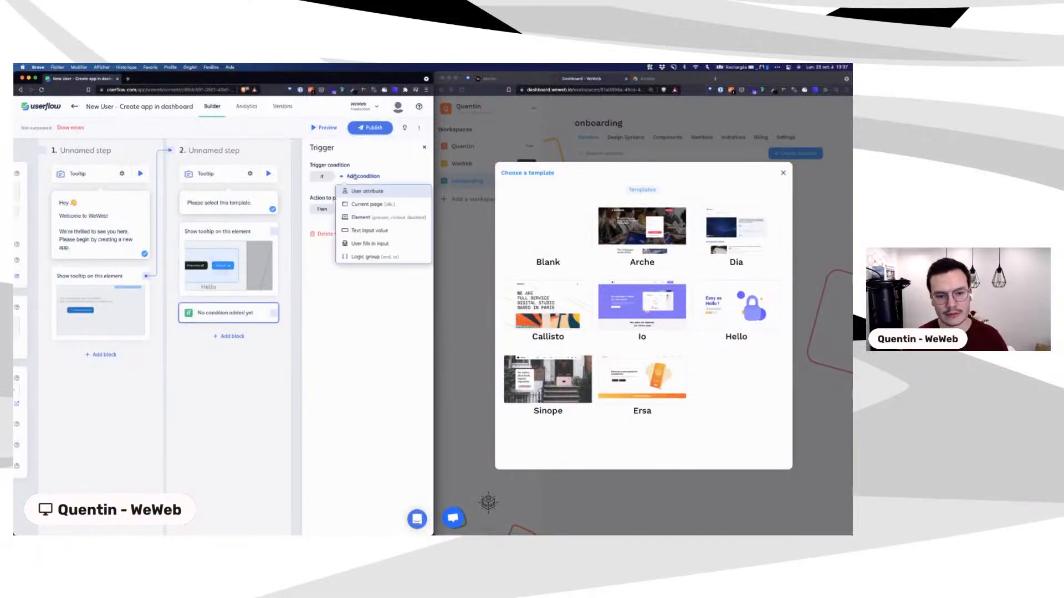
left_click(362, 217)
left_click(340, 217)
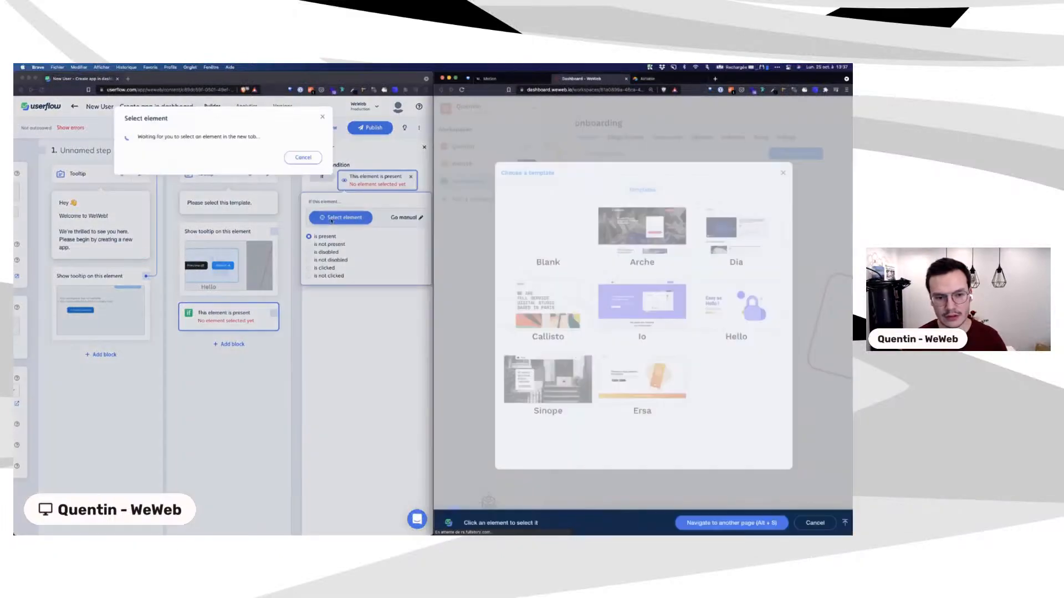
mouse_move(761, 309)
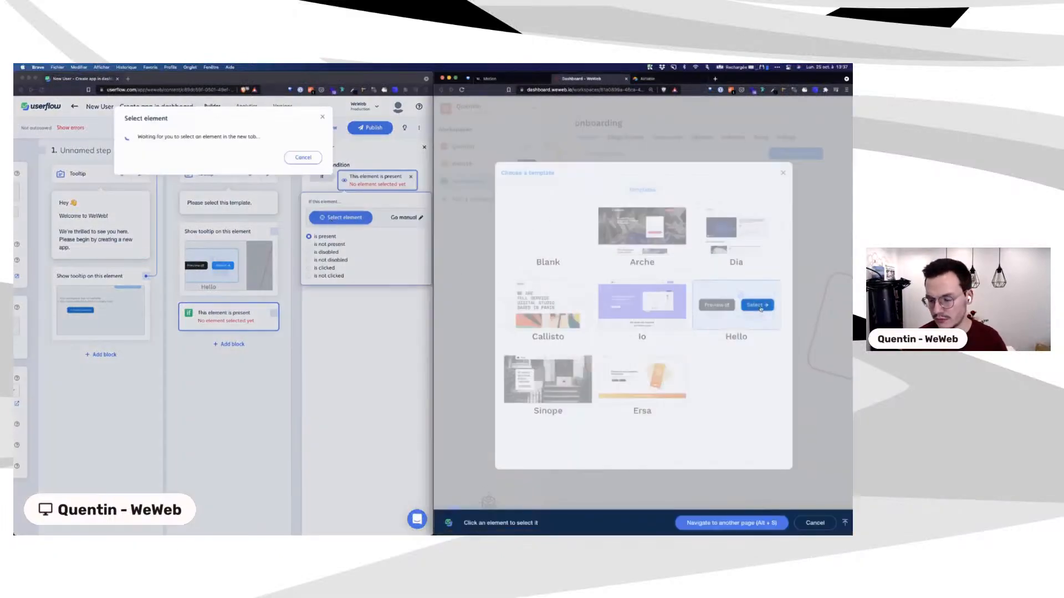
left_click(761, 309)
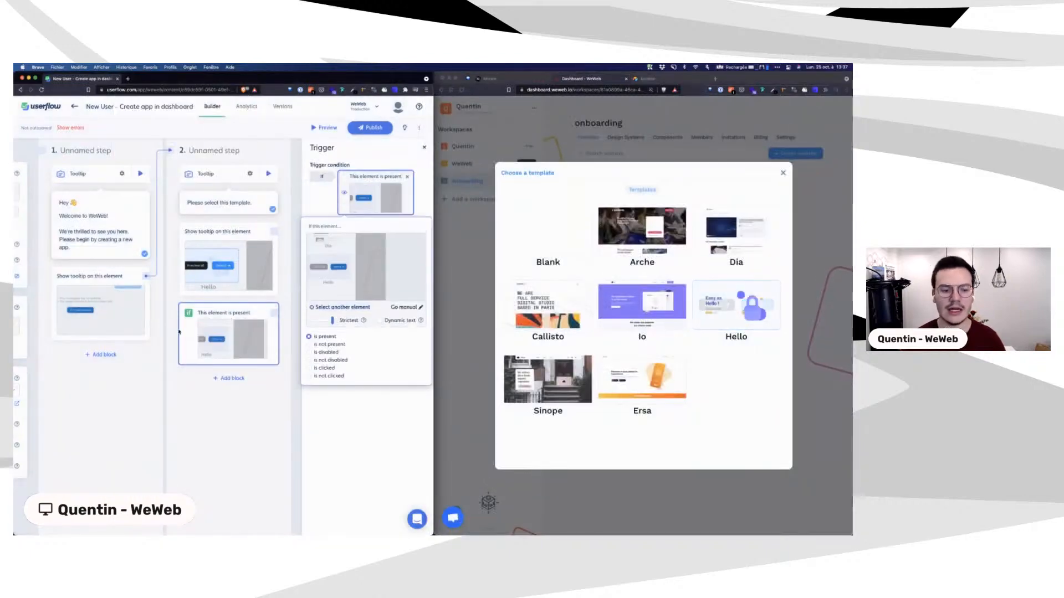
left_click(323, 430)
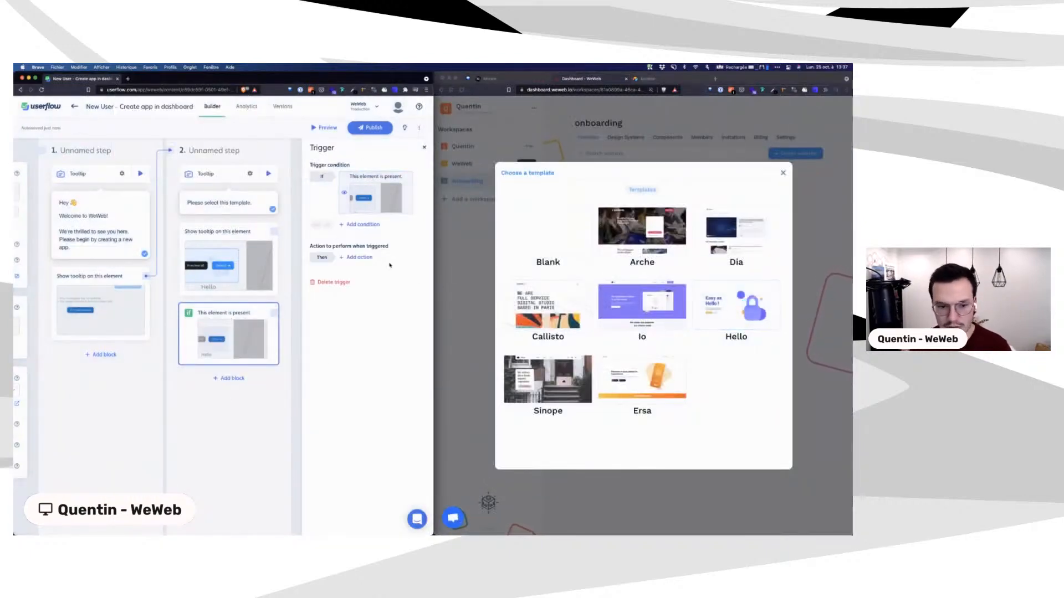
Step: Make the trigger go to a new step 3, then preview from step 2
left_click(358, 258)
left_click(362, 274)
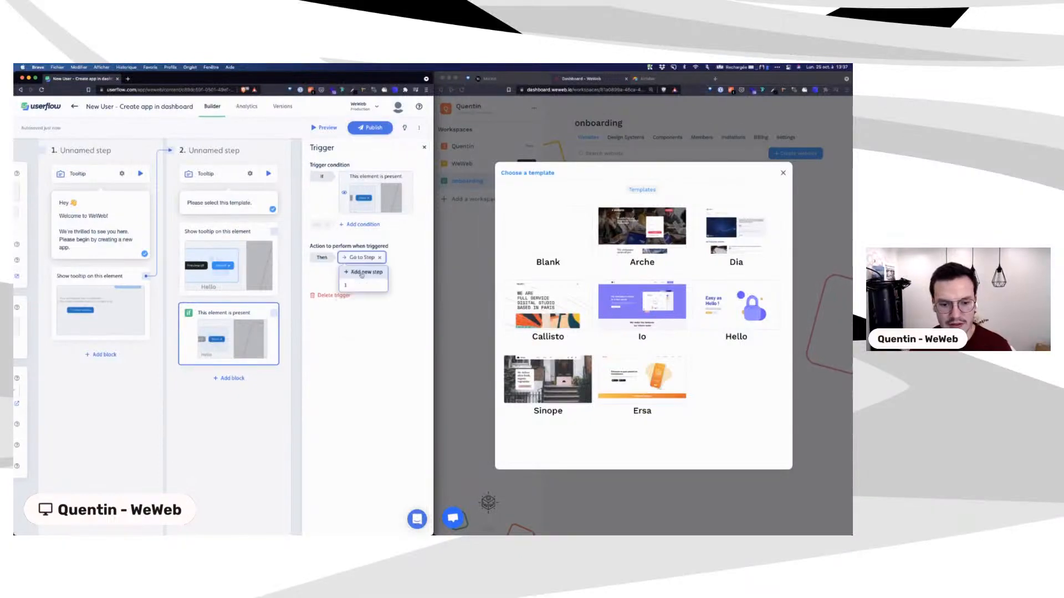
left_click(362, 272)
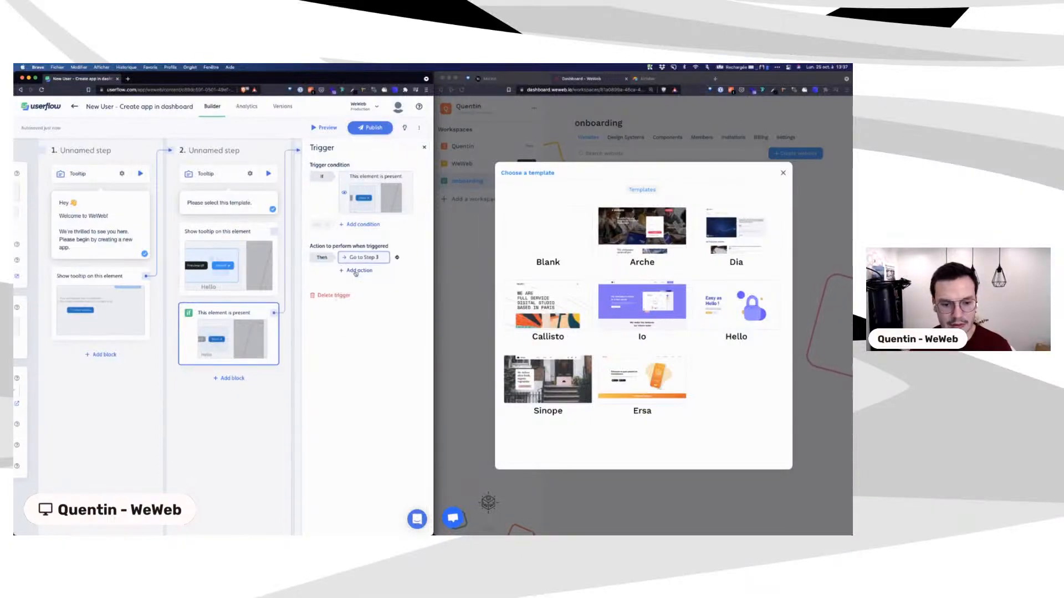
left_click(268, 174)
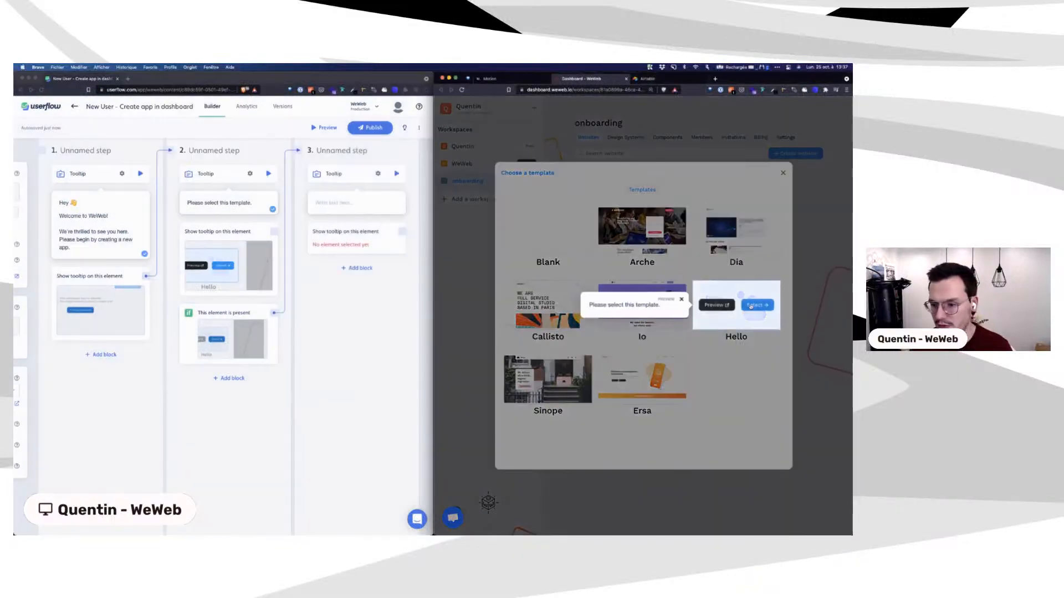
Step: Select the Hello template in WeWeb, go back, and replay the preview from step 2
left_click(753, 305)
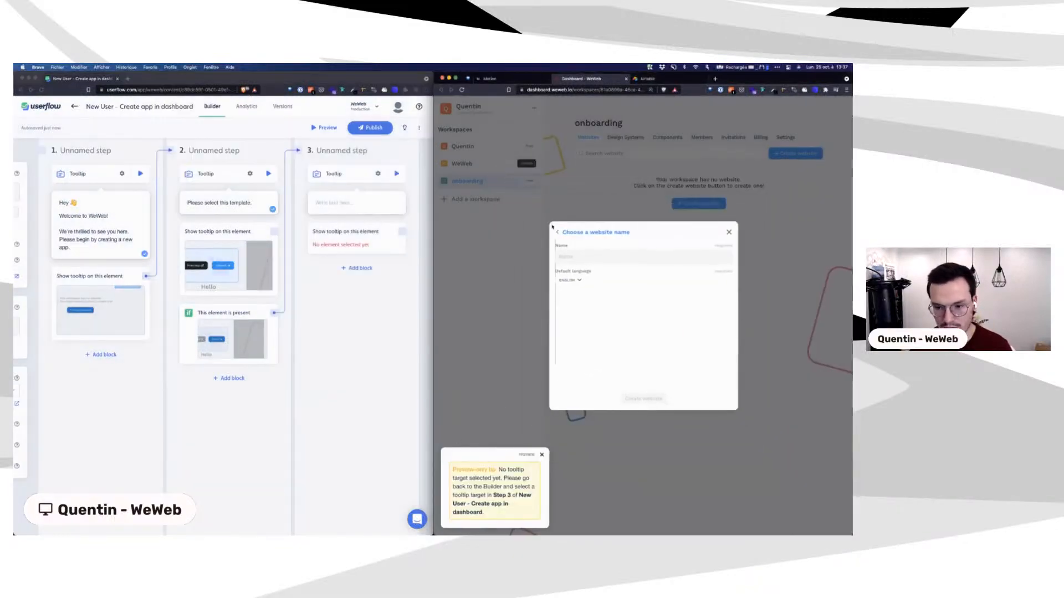
left_click(557, 233)
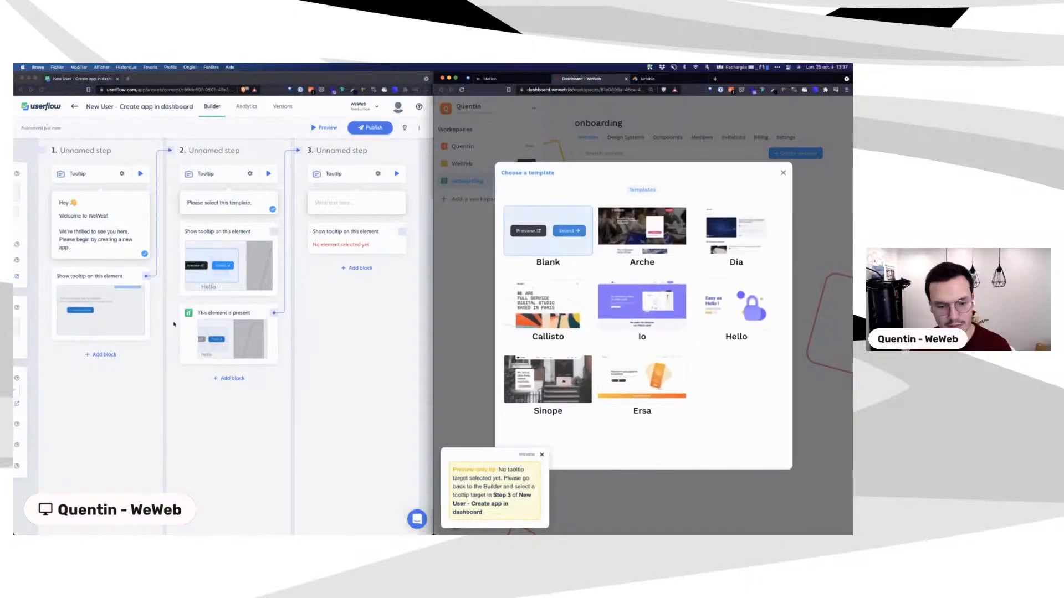
left_click(268, 174)
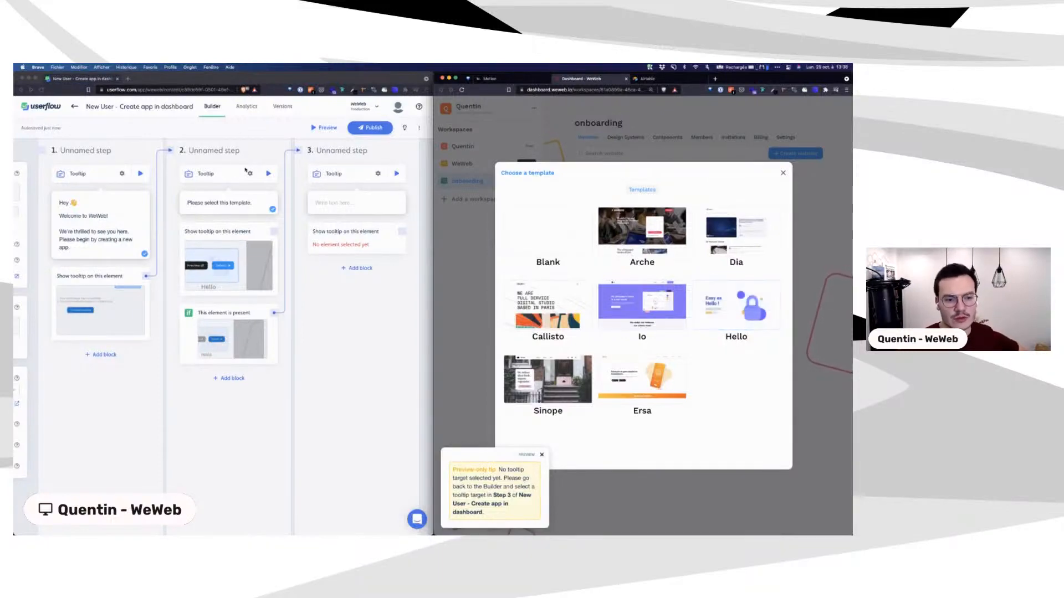
Step: Make step 2 a speech bubble reading 'Please select the "Hello" template.'
left_click(249, 174)
left_click(251, 176)
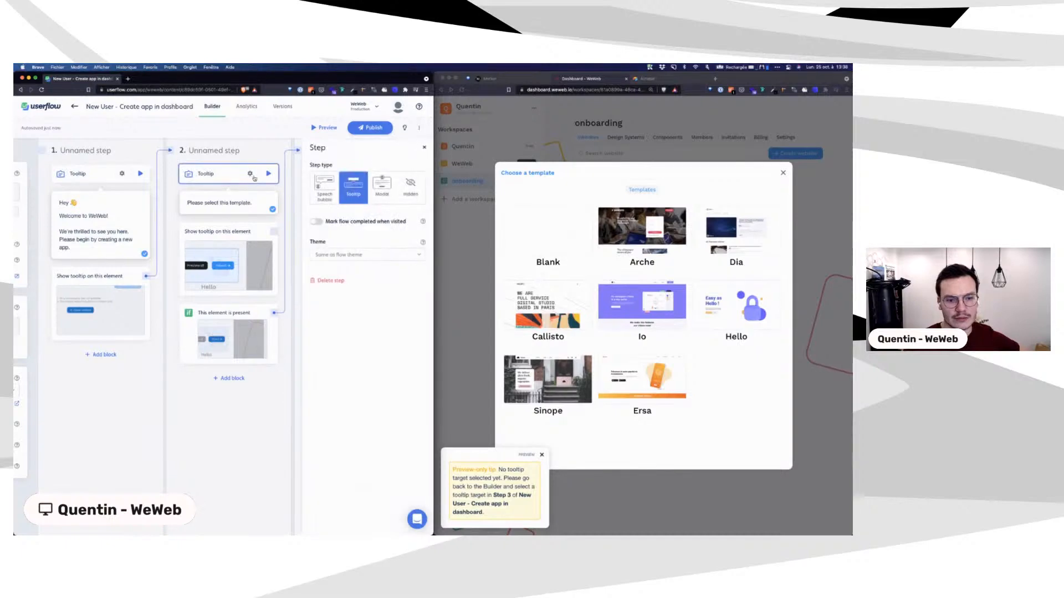
left_click(327, 200)
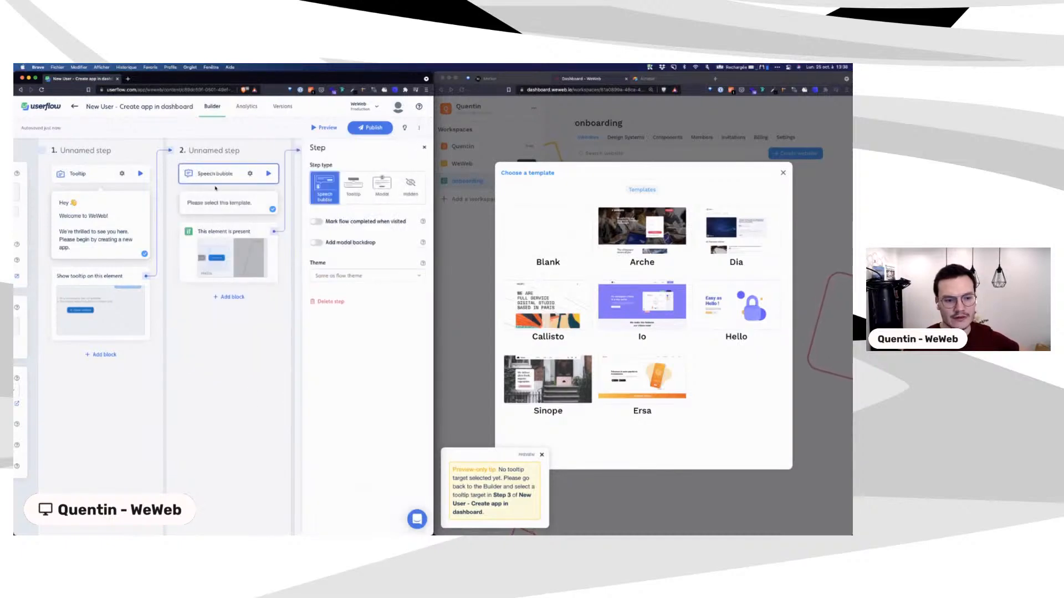
left_click(222, 202)
type("th")
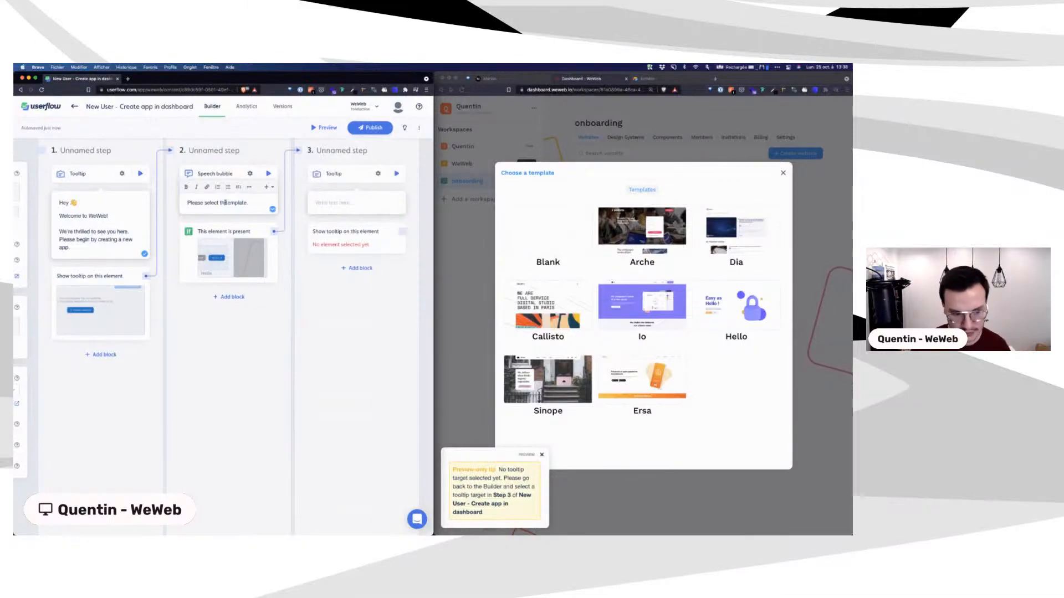
type("e \"Hello\"")
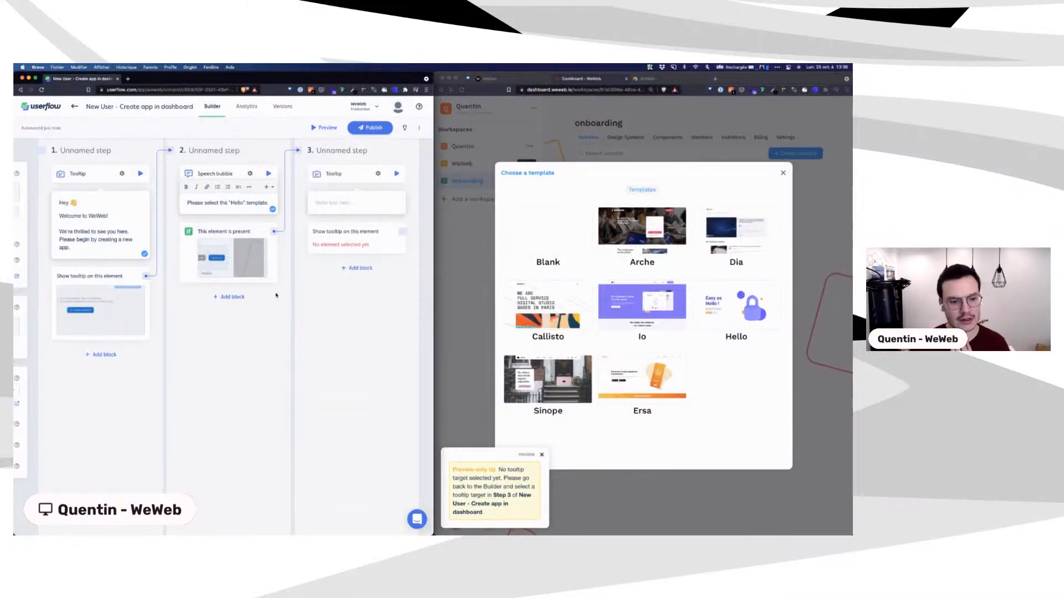
Step: Close step 2's settings and preview the flow from step 2
left_click(239, 174)
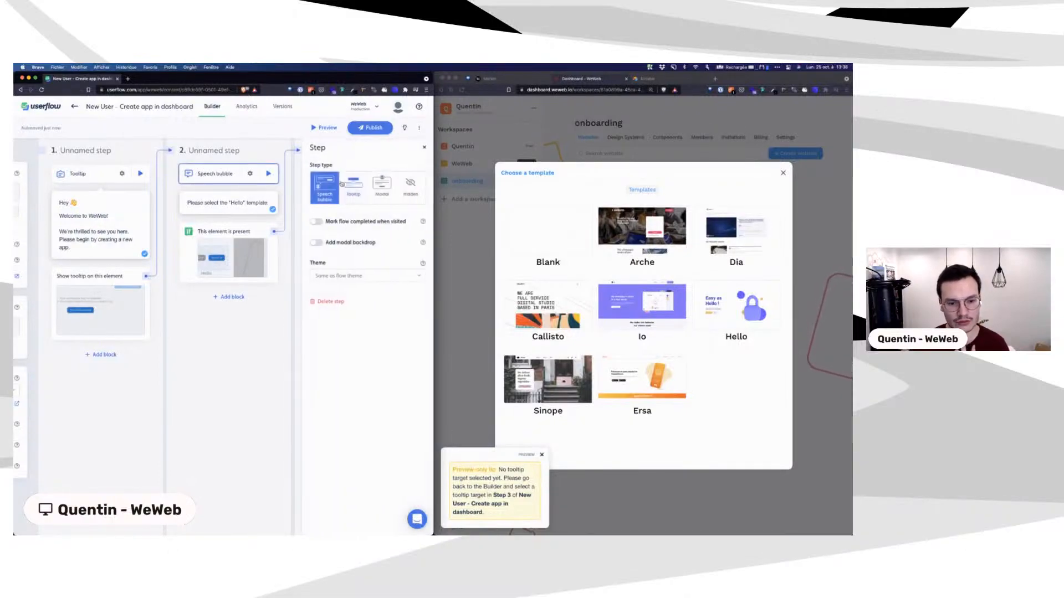
left_click(254, 356)
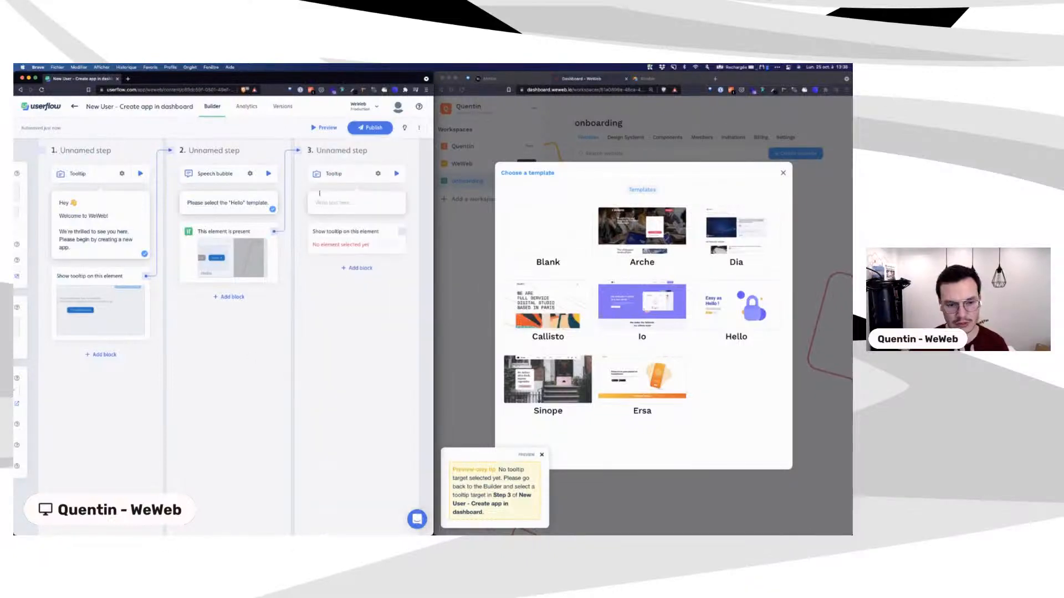
left_click(268, 174)
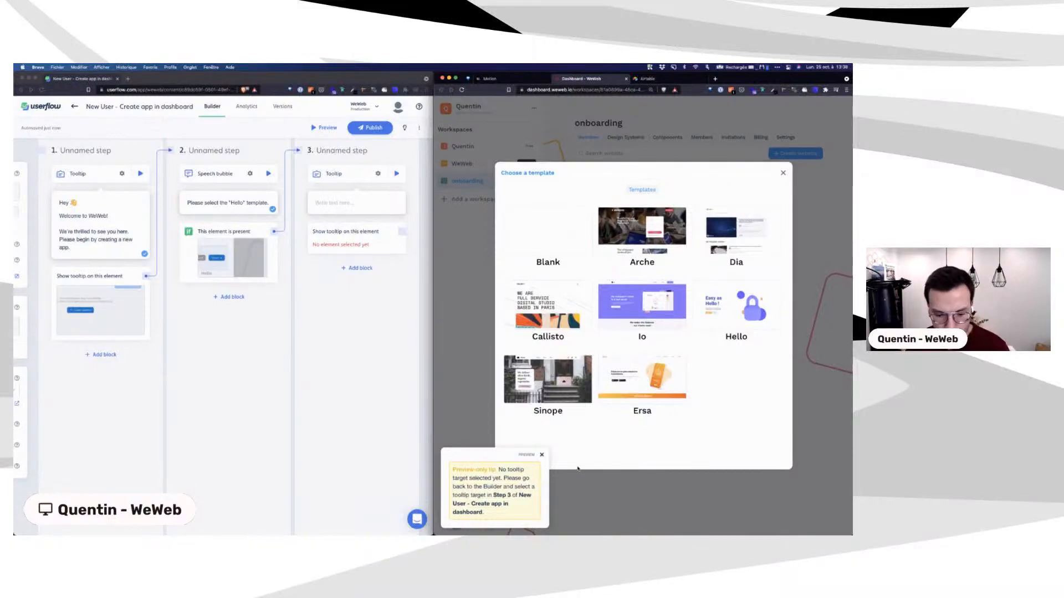
Step: Replay the preview from step 2 and review step 2's trigger settings
left_click(269, 174)
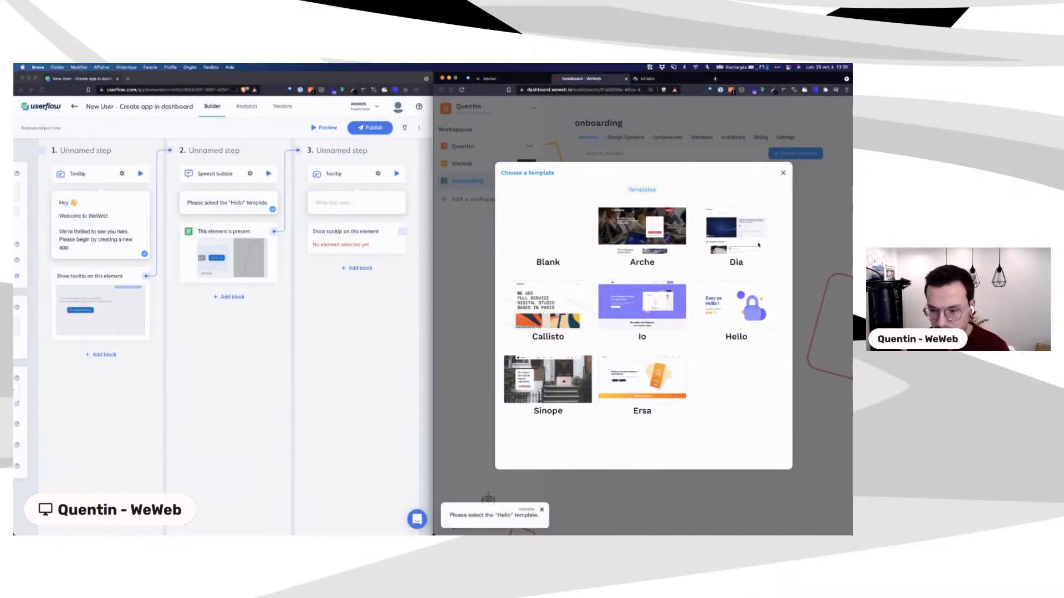
mouse_move(752, 310)
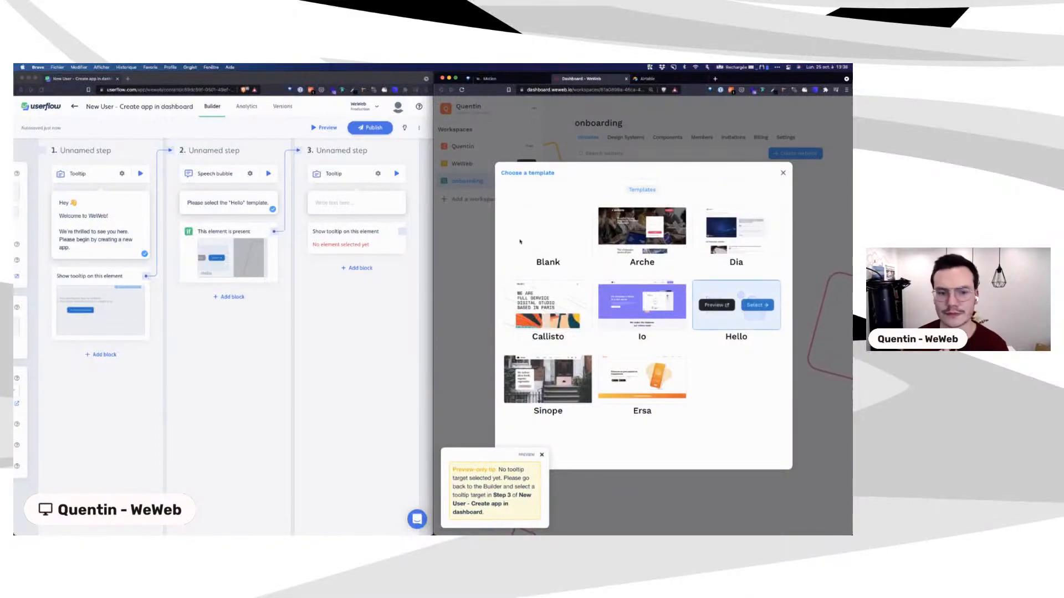
left_click(232, 257)
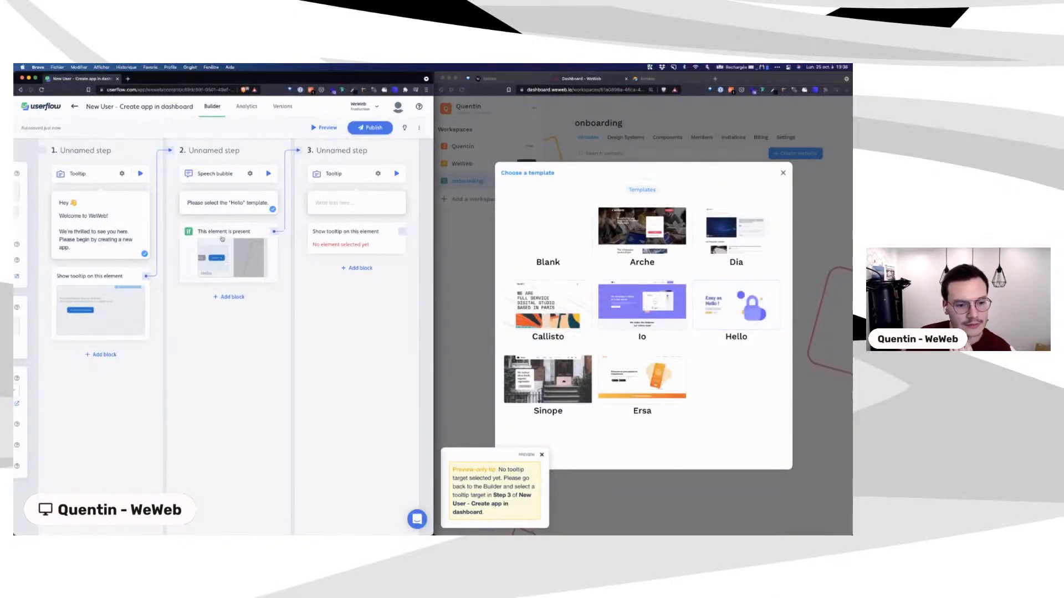
left_click(228, 232)
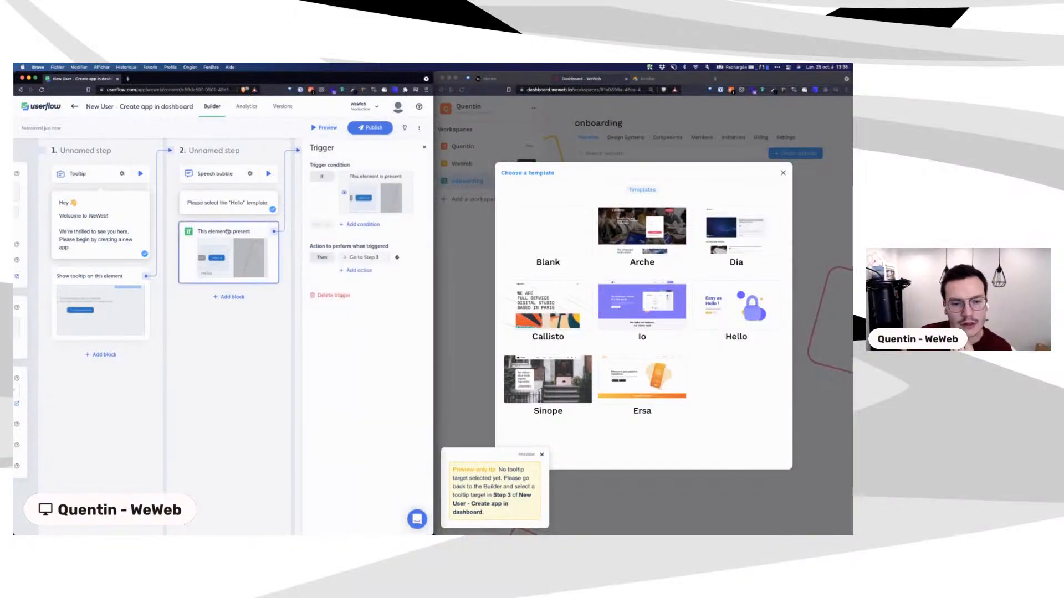
left_click(423, 146)
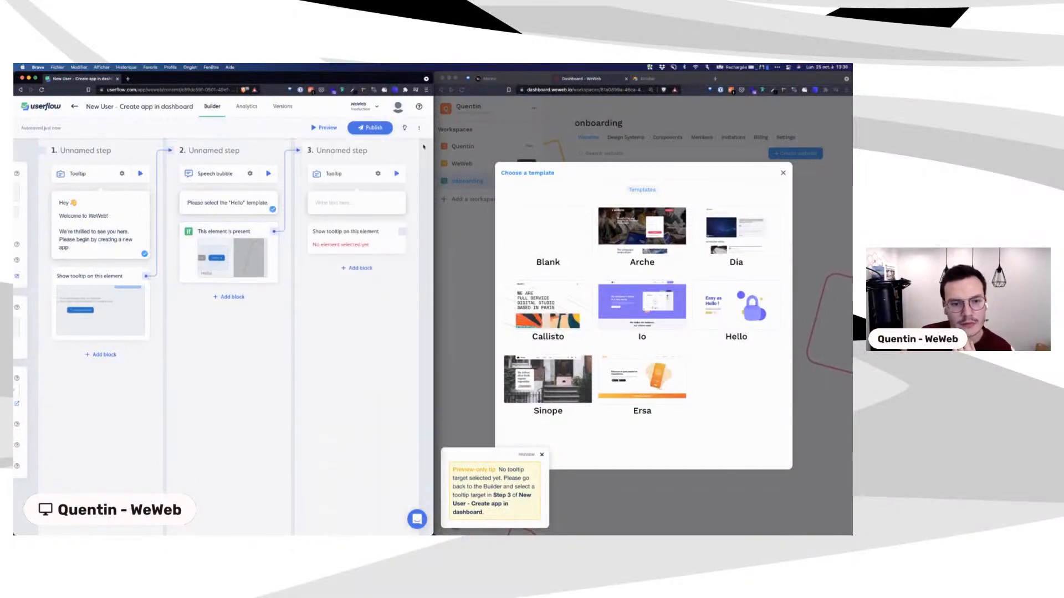
Step: Pick the Hello template in the preview, go back, and reopen step 2's trigger settings
left_click(709, 344)
mouse_move(758, 310)
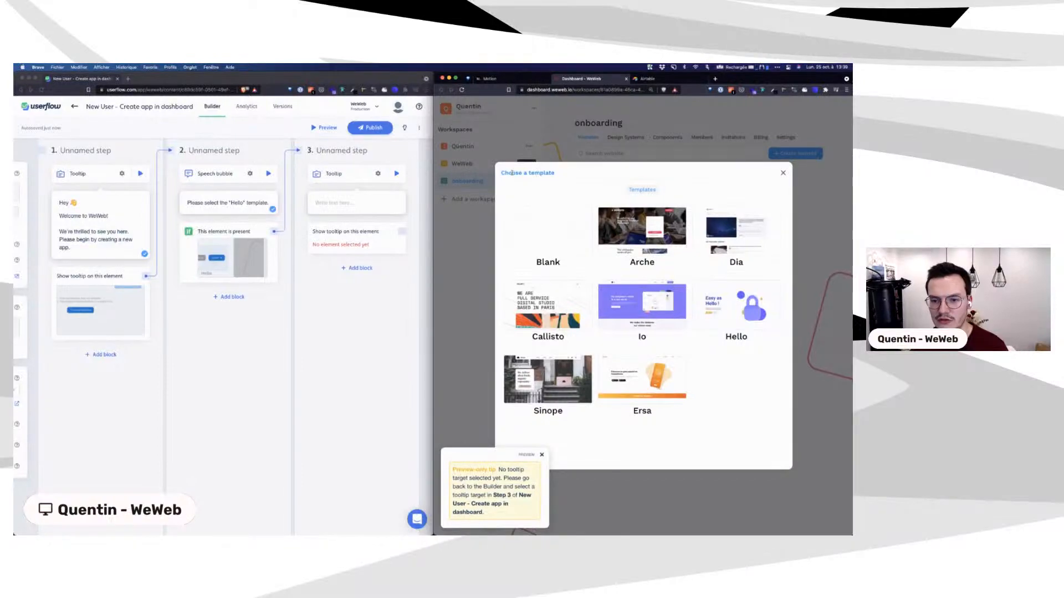
left_click_drag(502, 173, 556, 173)
left_click(605, 179)
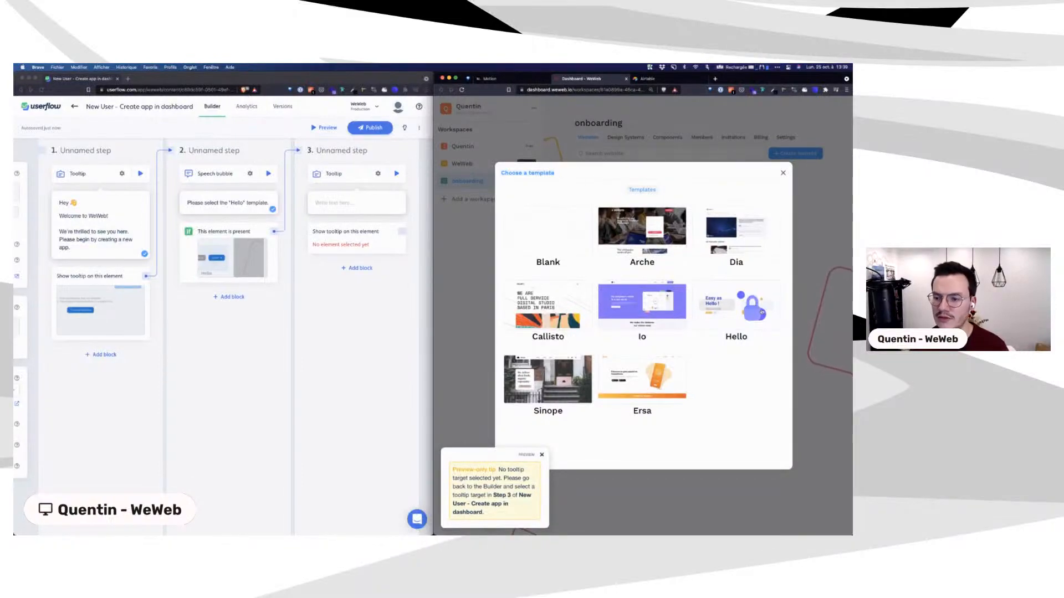
left_click(763, 309)
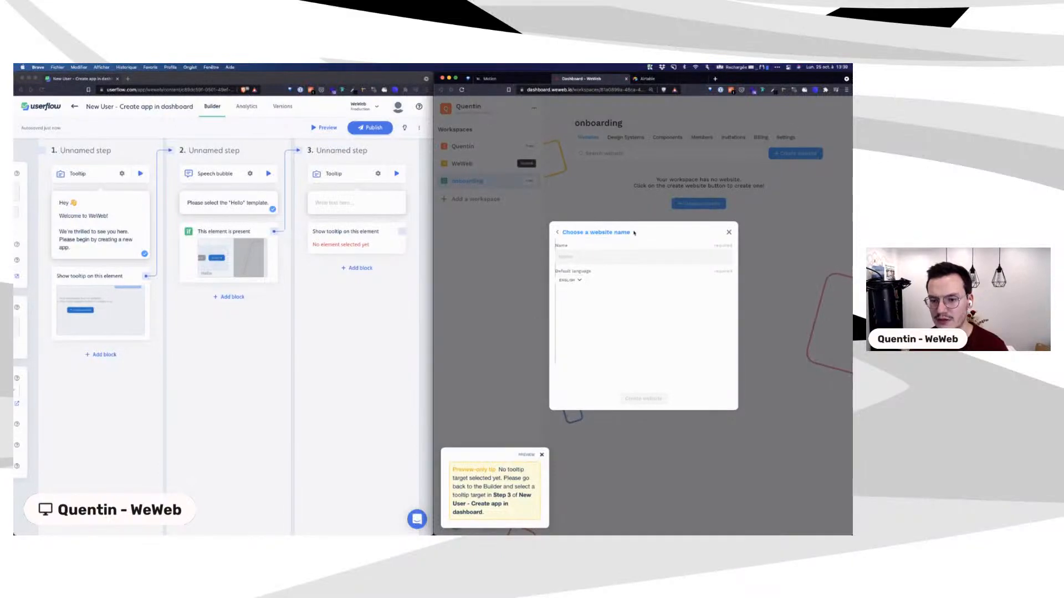
left_click(557, 232)
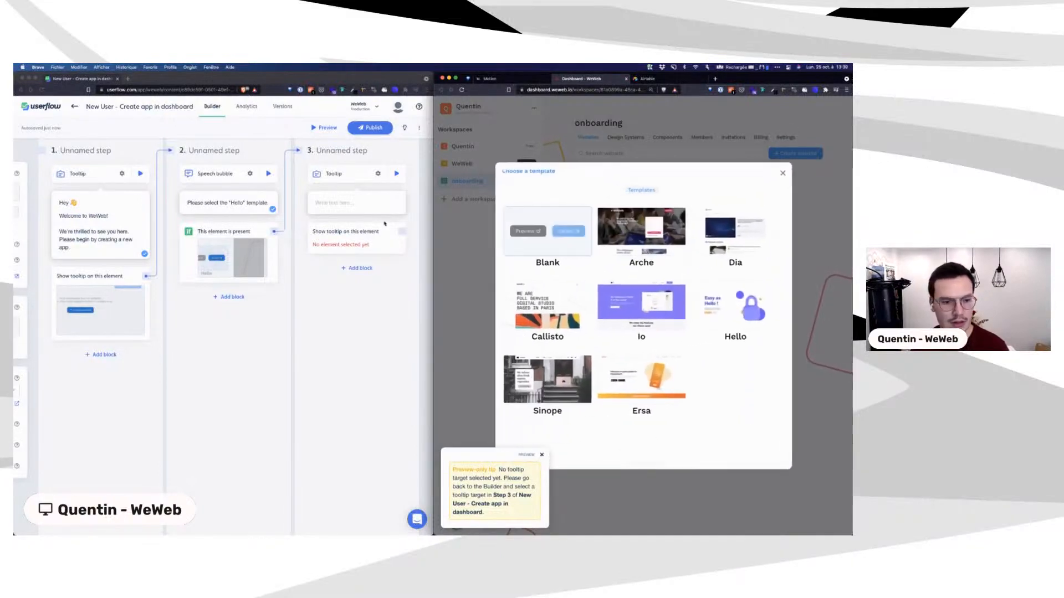
left_click(250, 174)
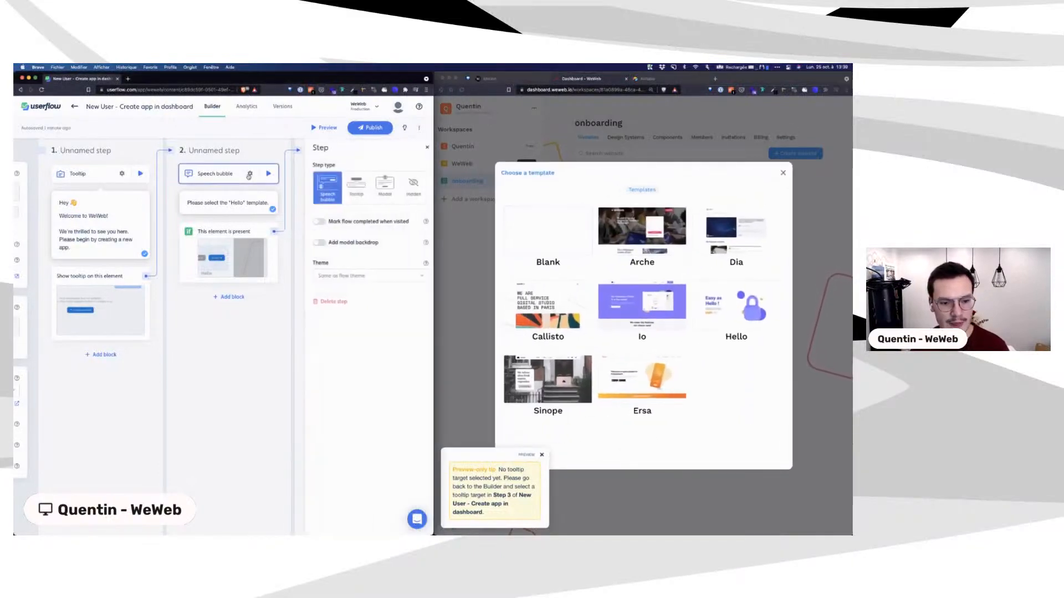
left_click(219, 232)
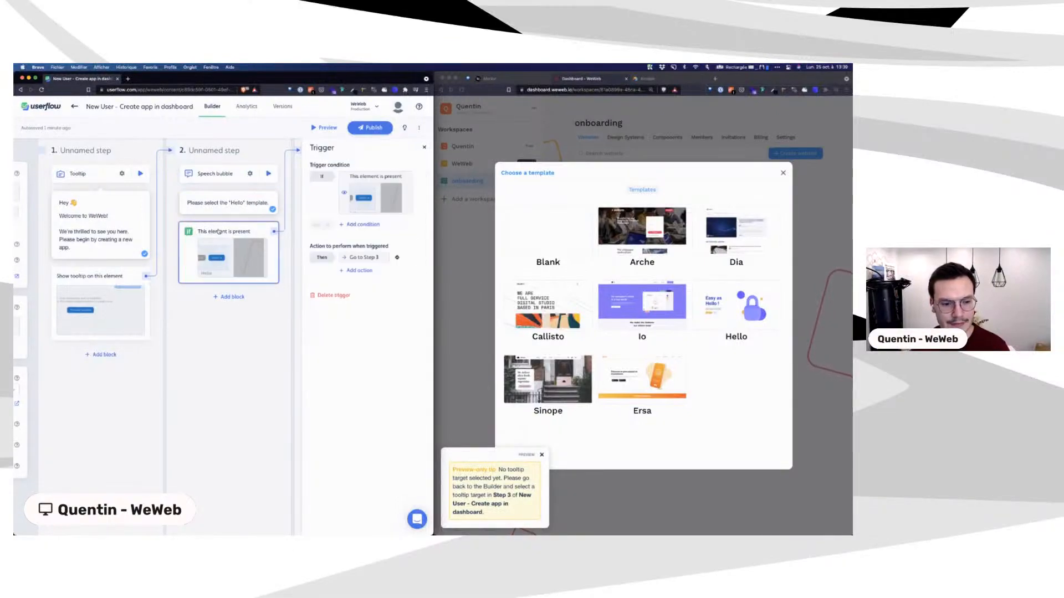
Step: Retarget step 2's trigger to the 'Choose a template' heading being not present, then replay
left_click(362, 203)
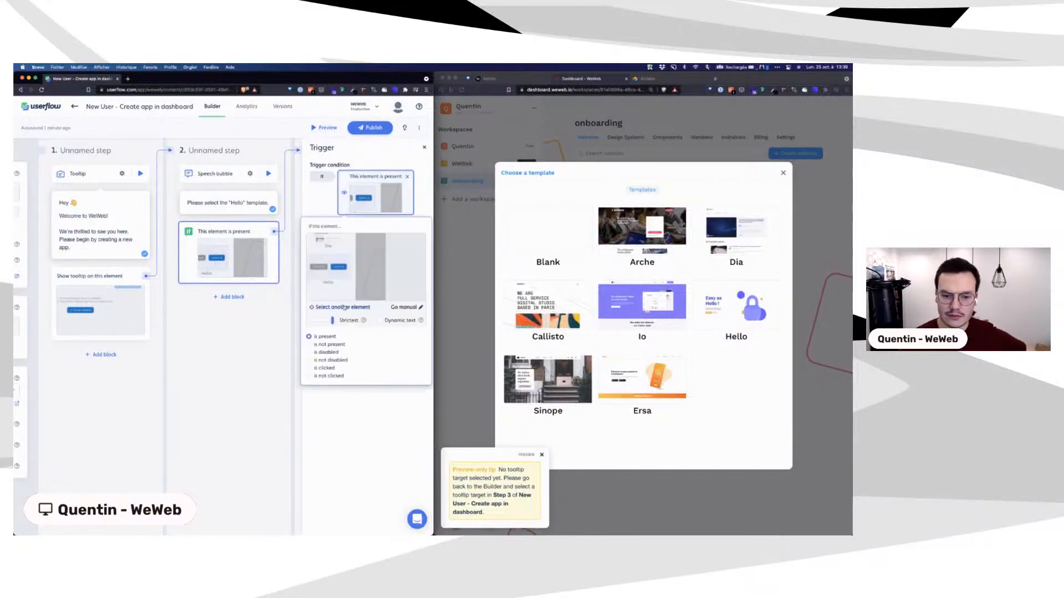
left_click(324, 308)
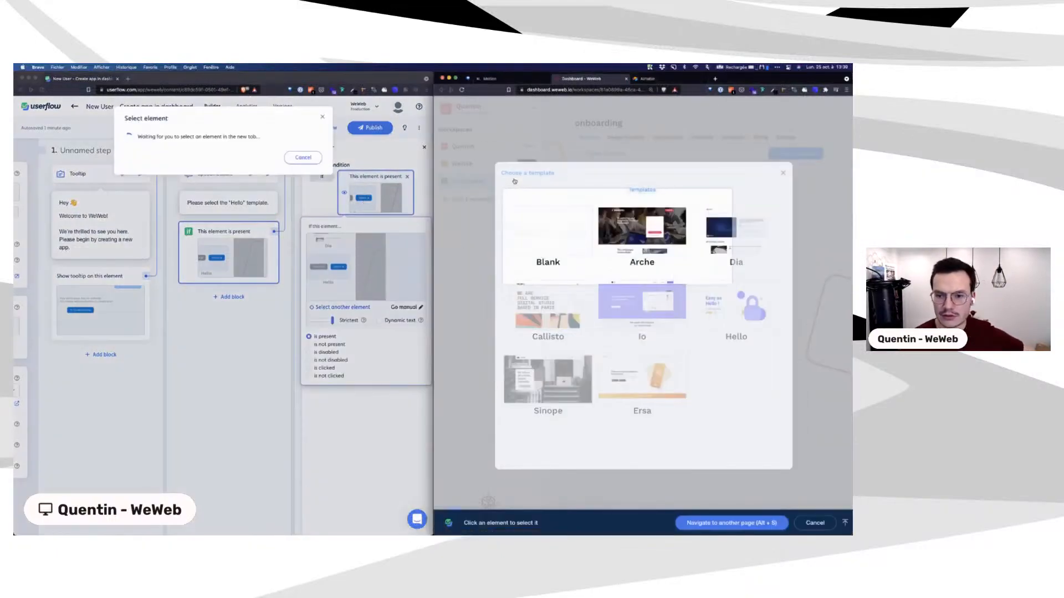
left_click(523, 175)
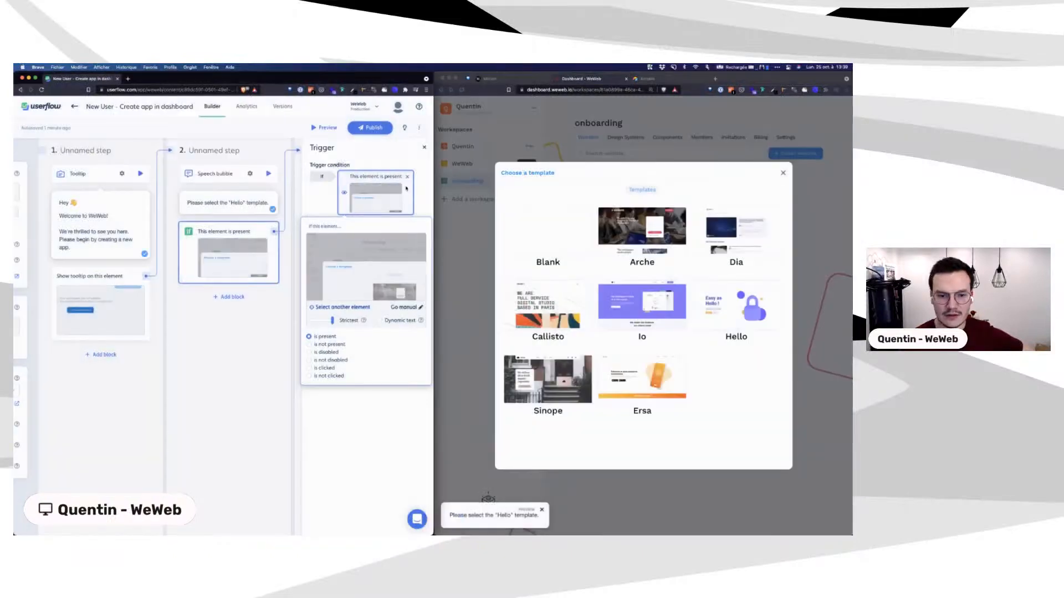
left_click(368, 160)
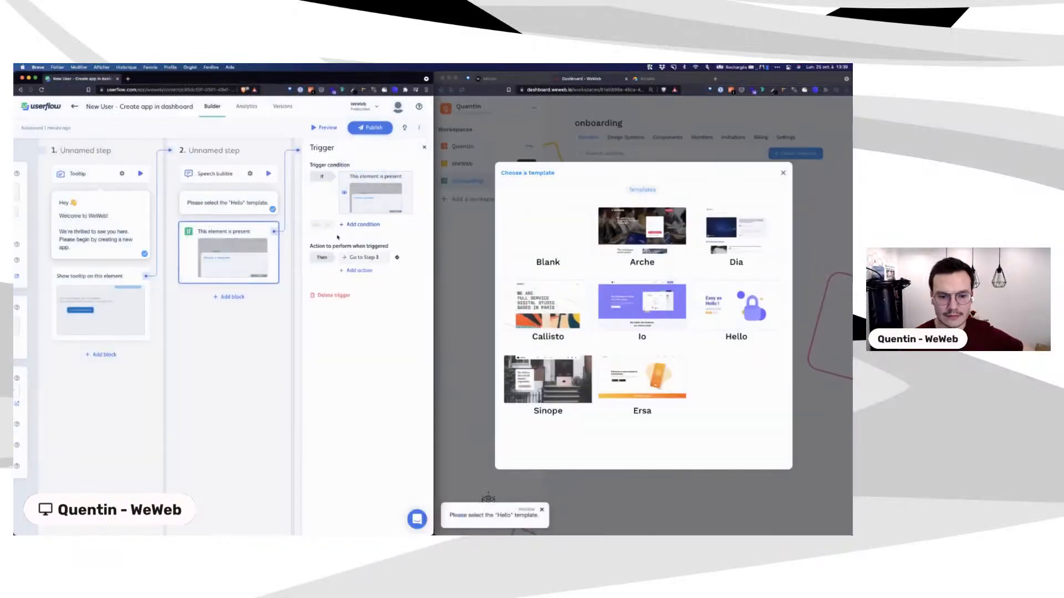
left_click(367, 177)
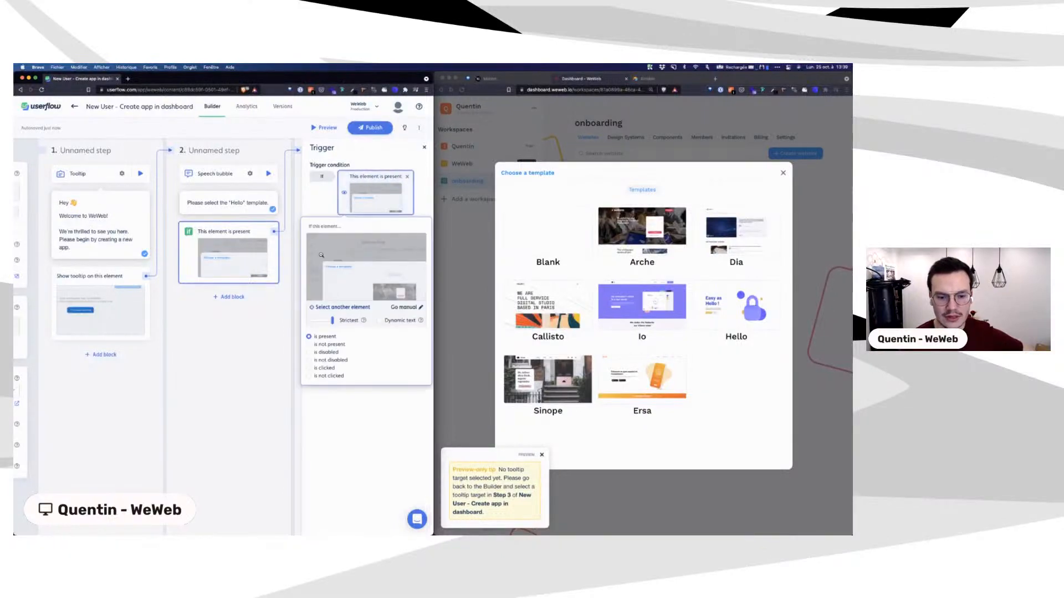
left_click(309, 344)
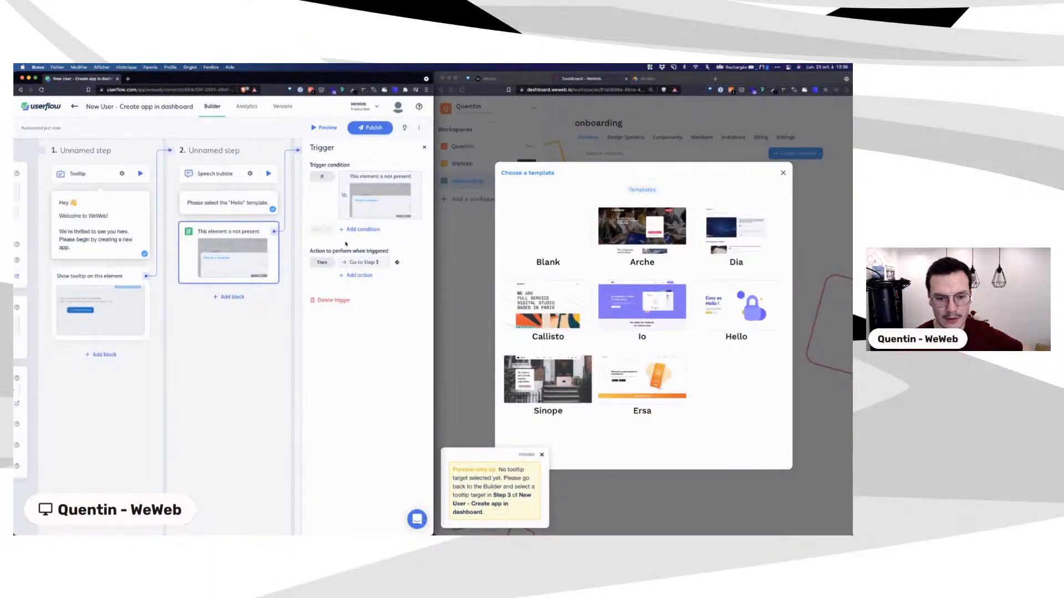
left_click(268, 171)
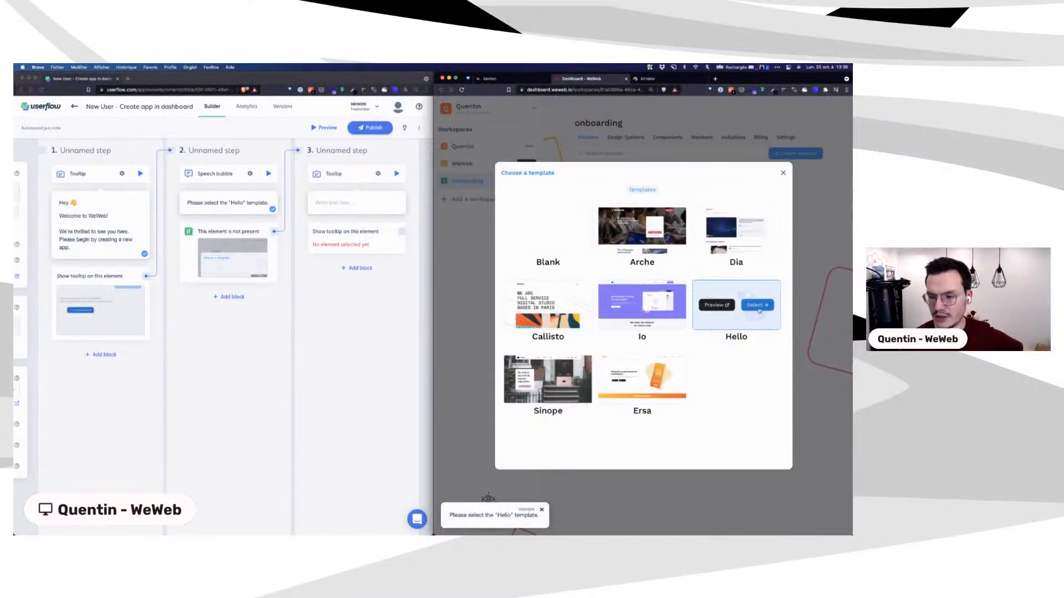
Step: Select Hello, then make step 3 a speech bubble reading 'Enters a website name then click "Create website"'
left_click(759, 309)
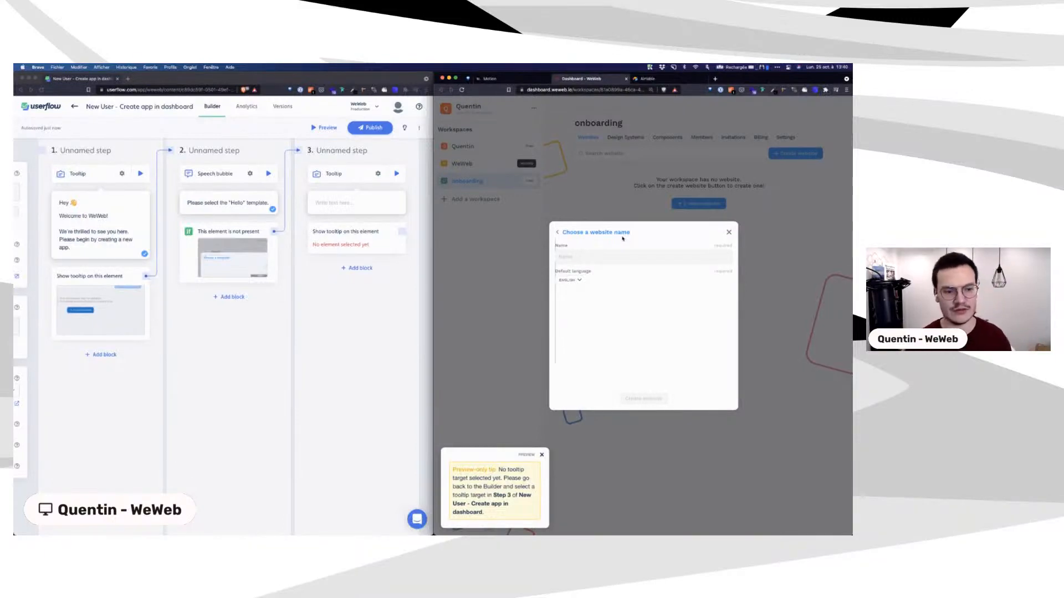
left_click(362, 216)
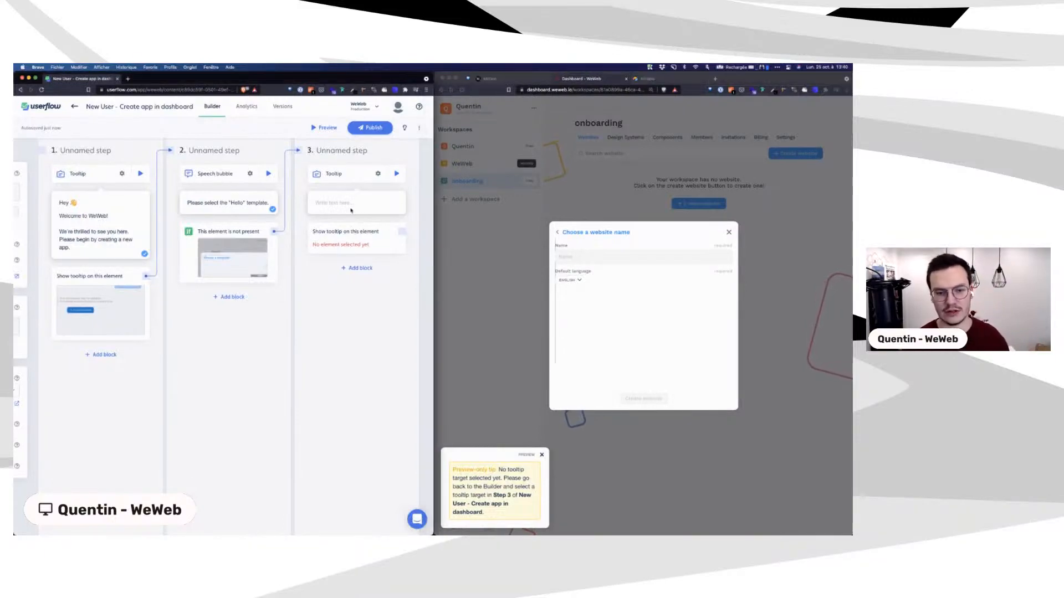
left_click(347, 205)
type("Enters a")
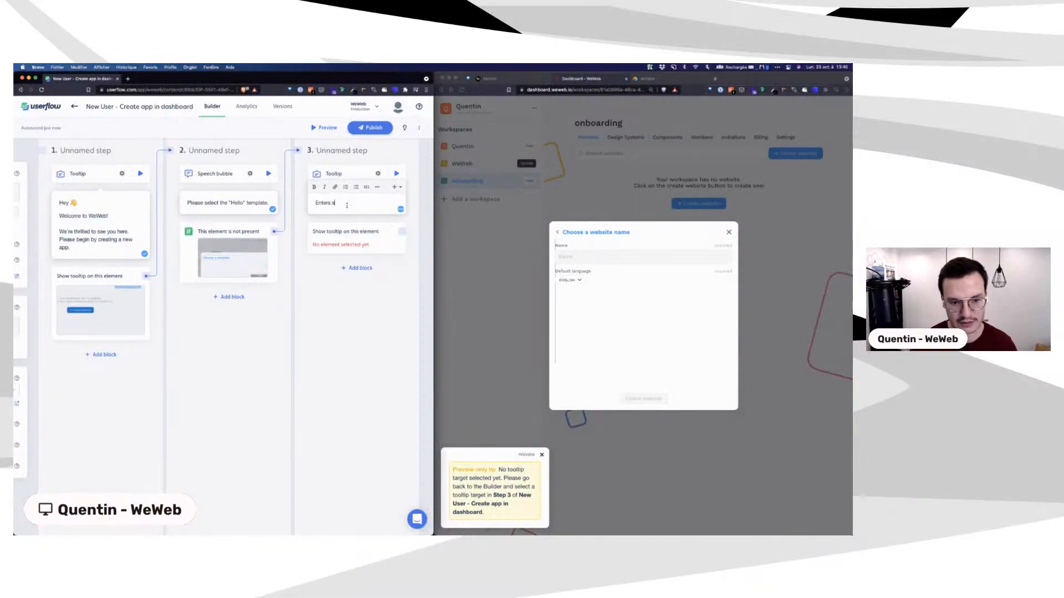
type(" website na")
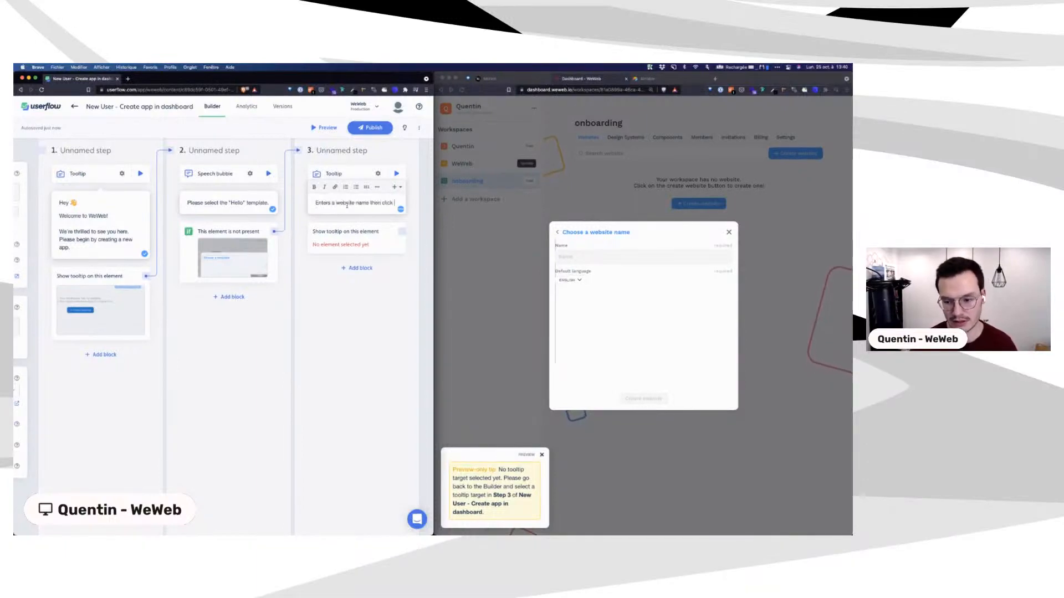
type("me then click \"C")
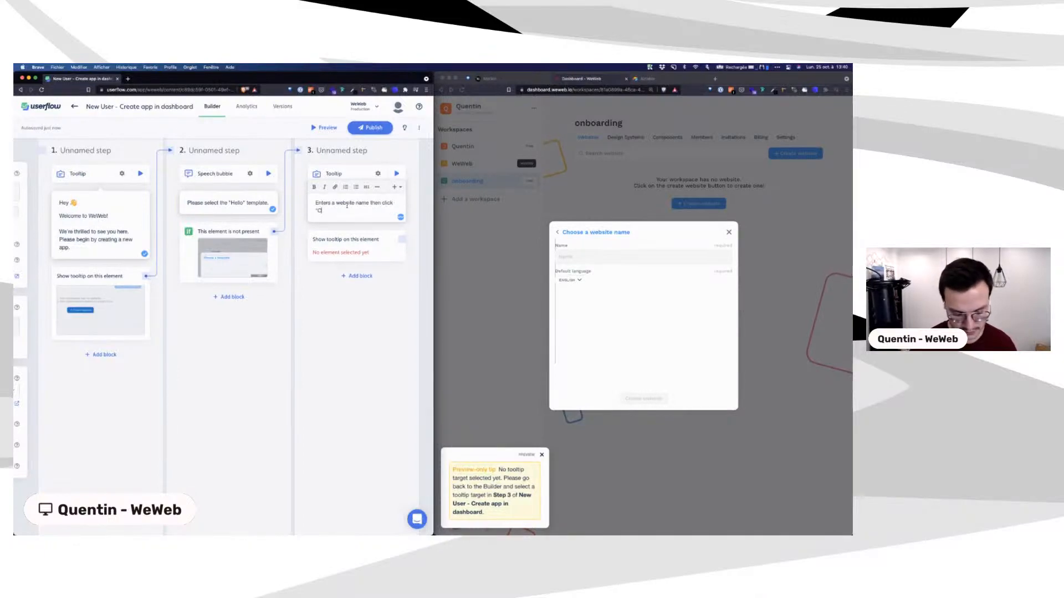
type("reate website\"")
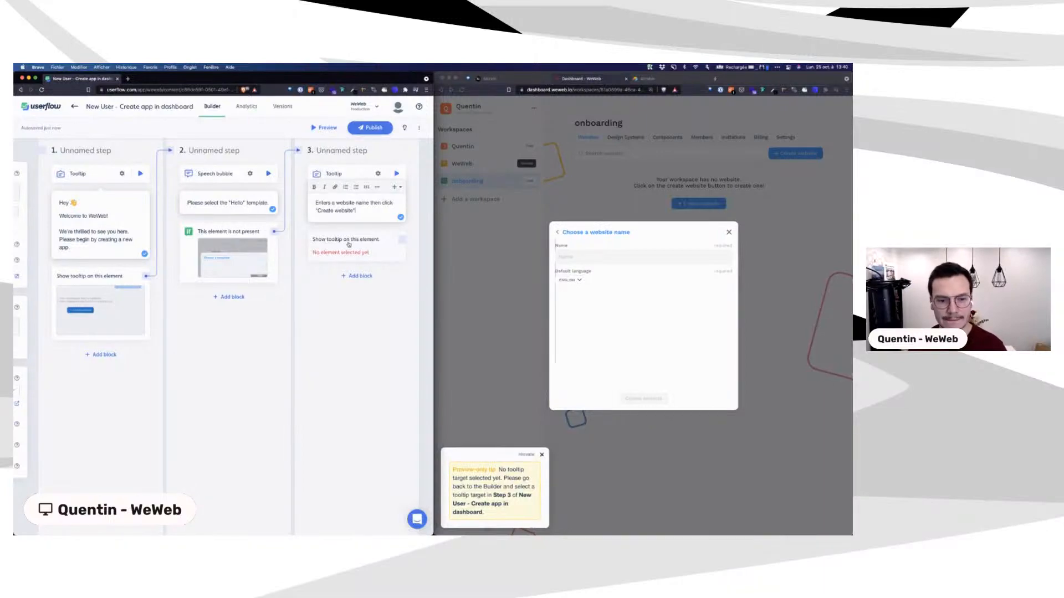
left_click(377, 173)
left_click(324, 187)
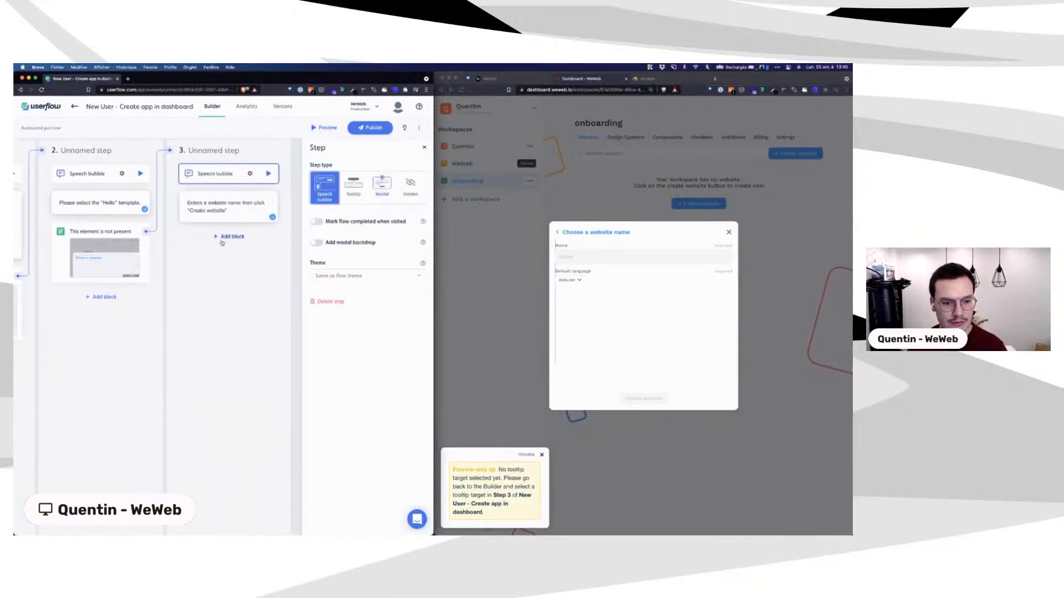
Step: Add a trigger to step 3 that fires when the website-name dialog is not present
left_click(227, 237)
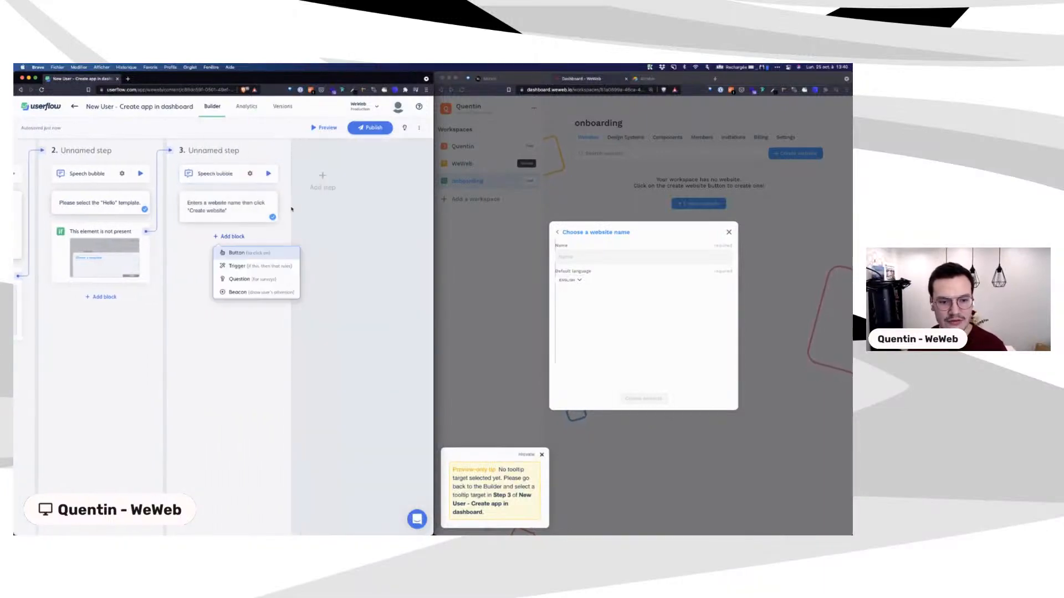
left_click(241, 269)
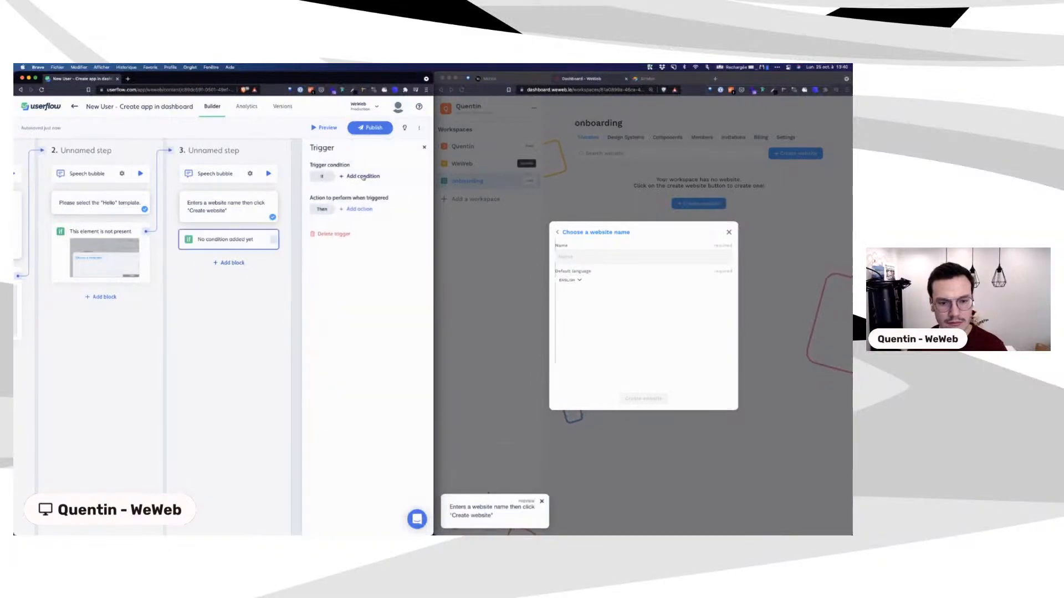
left_click(364, 177)
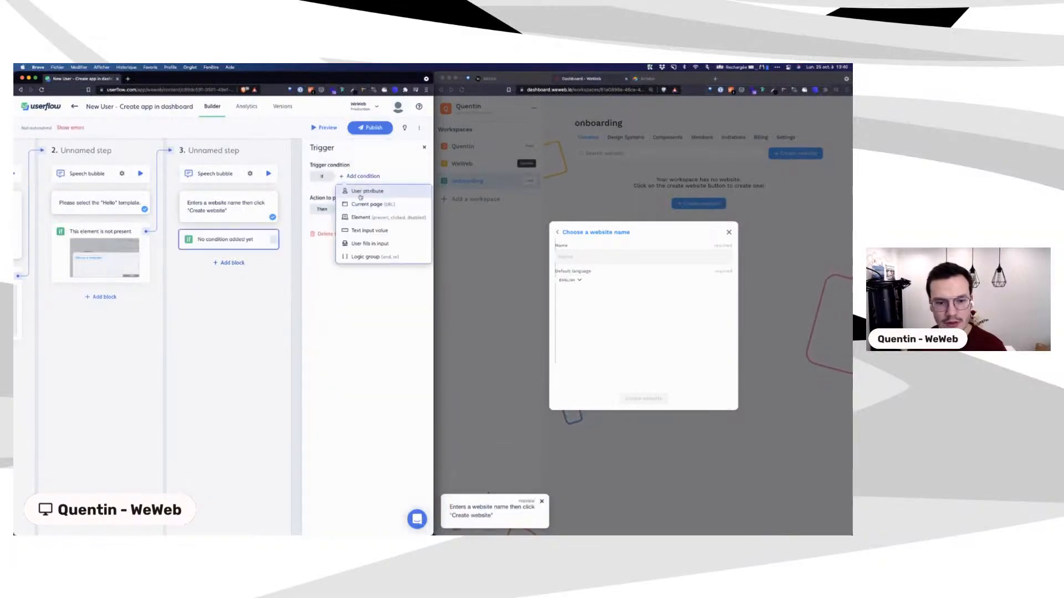
left_click(361, 216)
left_click(340, 218)
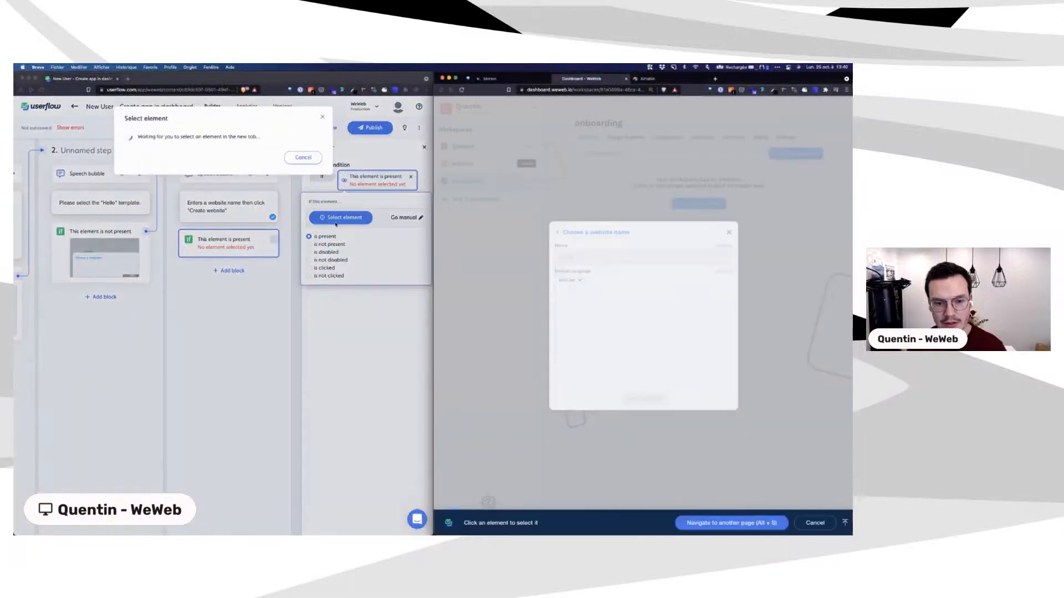
left_click(581, 234)
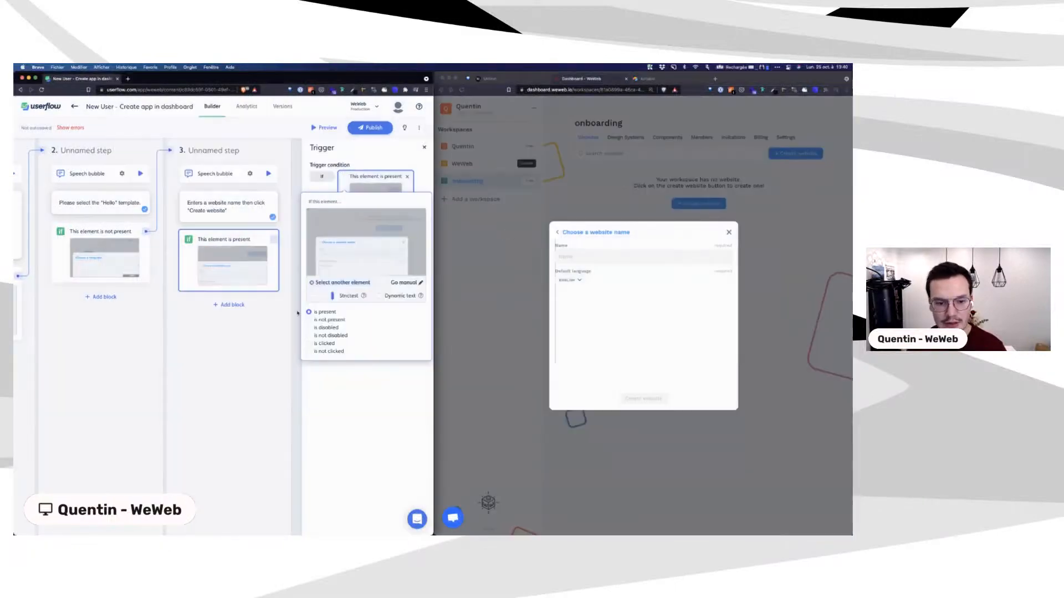
left_click(309, 320)
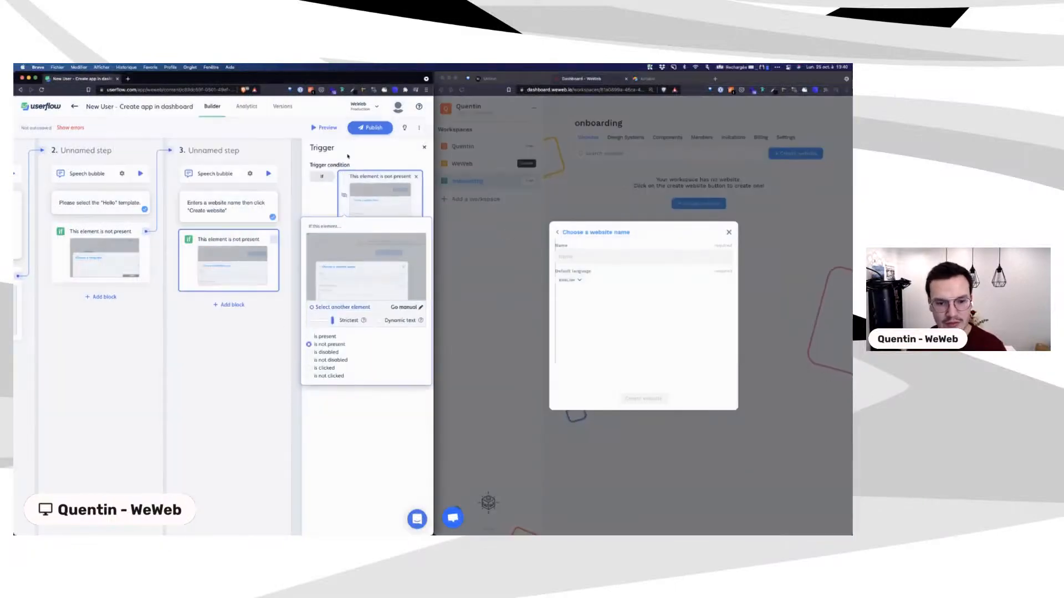
left_click(347, 157)
Step: Make step 3's trigger go to a newly added step 4
left_click(363, 263)
left_click(364, 277)
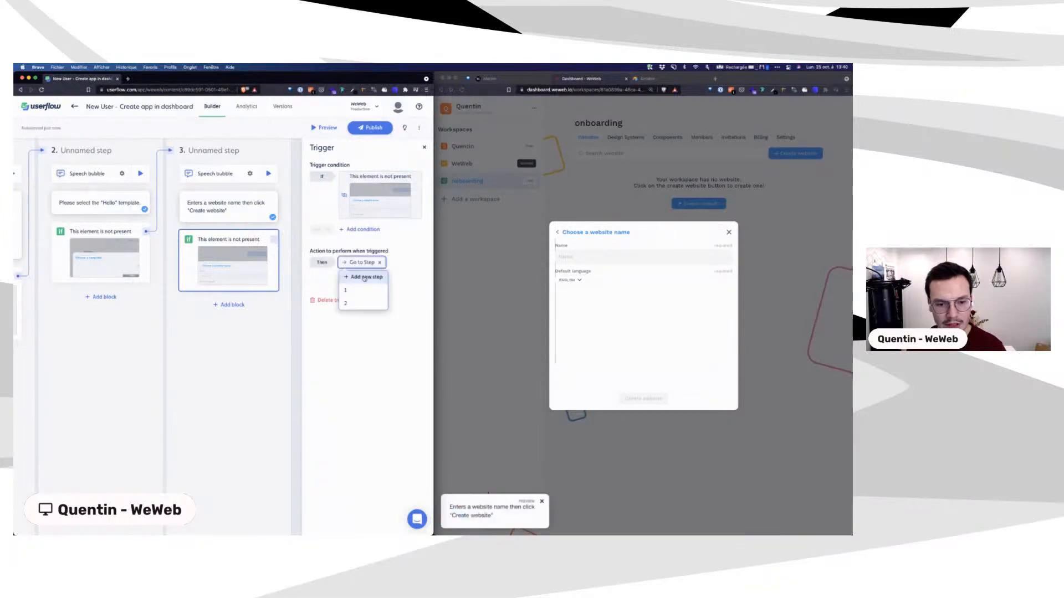
left_click(364, 277)
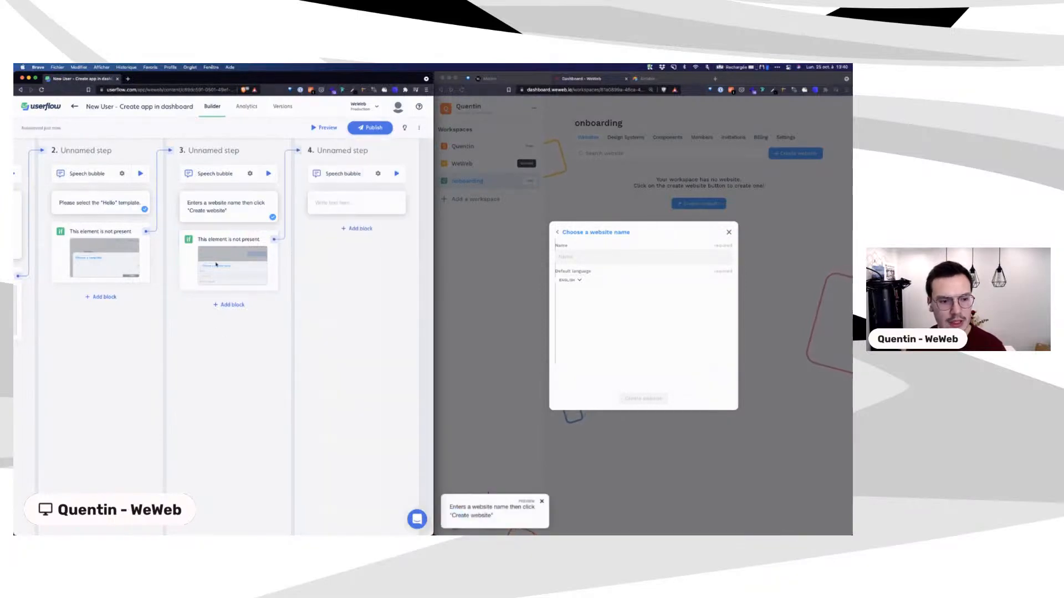
scroll(205, 230, "left", 5)
left_click(731, 238)
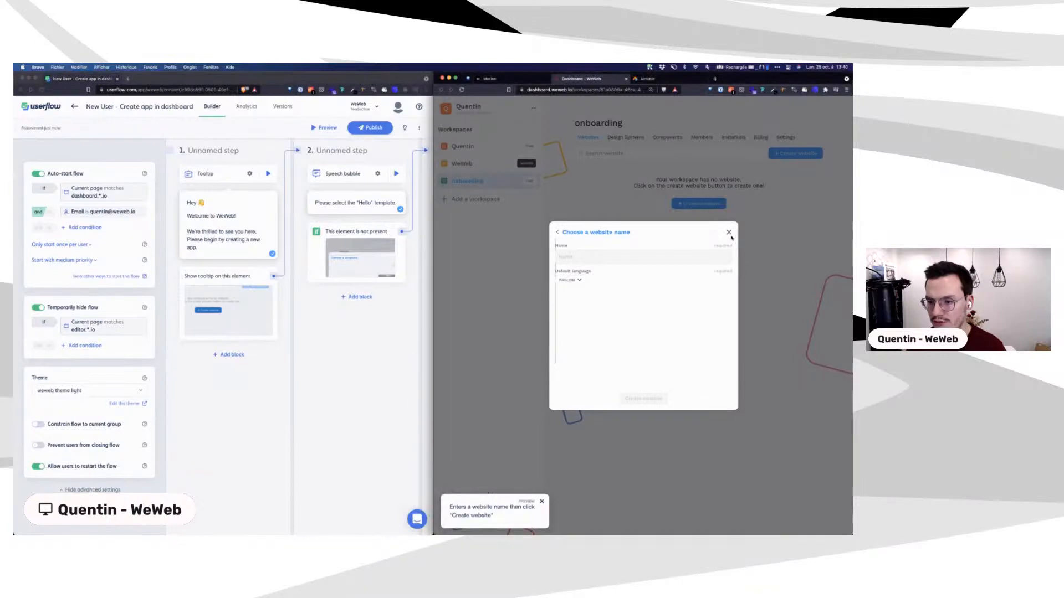
Step: Close the dialog and guide, replay from step 1, click Create website, and select Hello
left_click(729, 233)
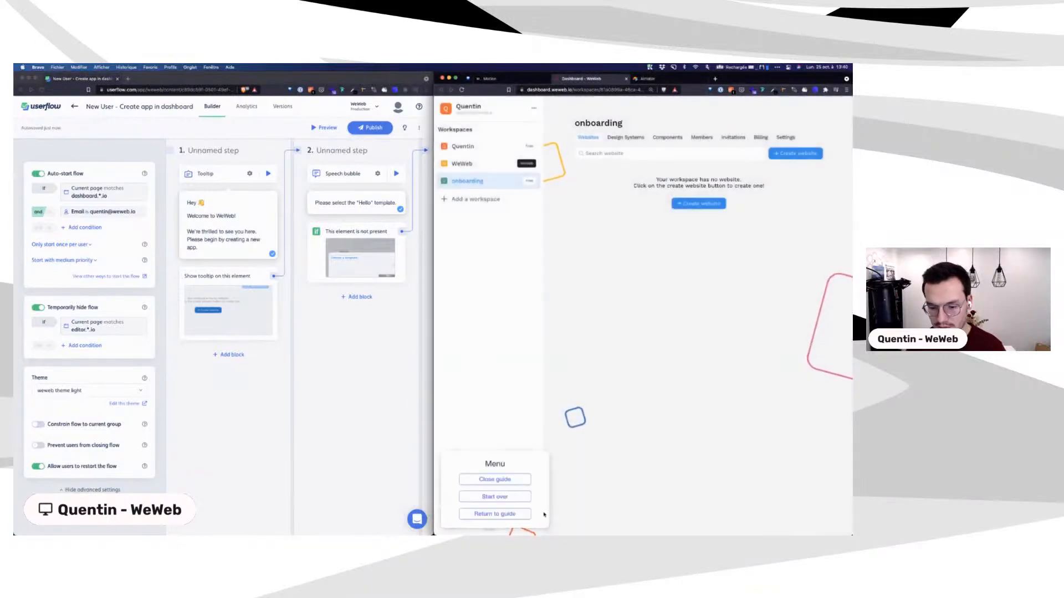
left_click(268, 174)
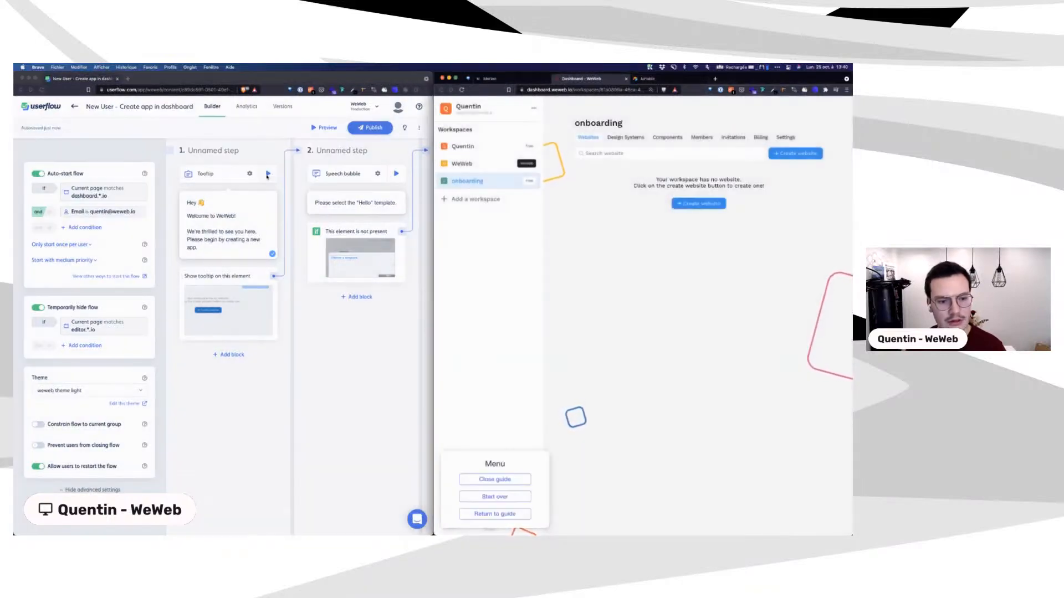
left_click(698, 242)
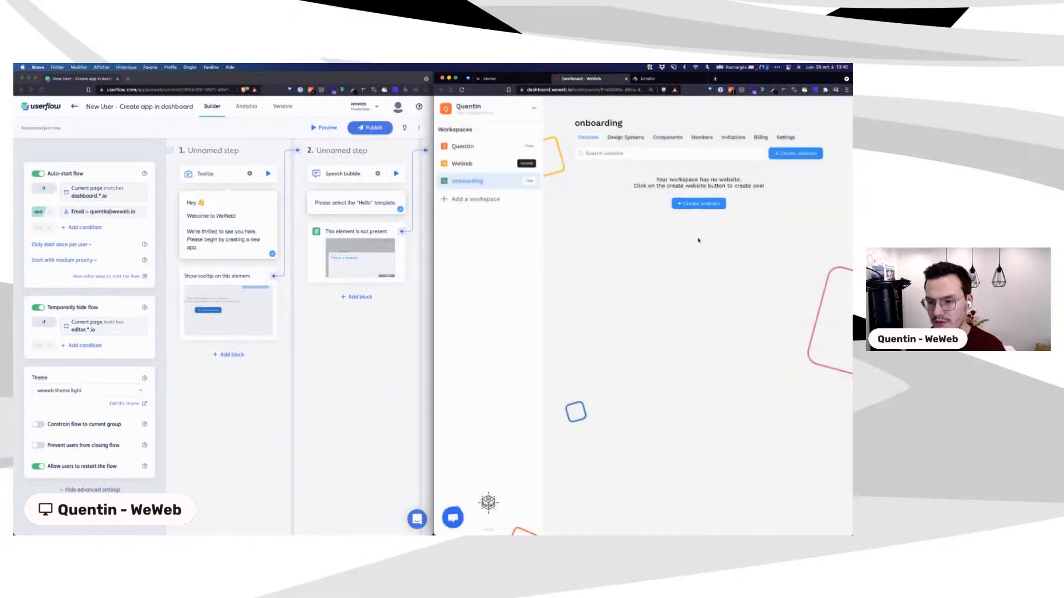
left_click(268, 175)
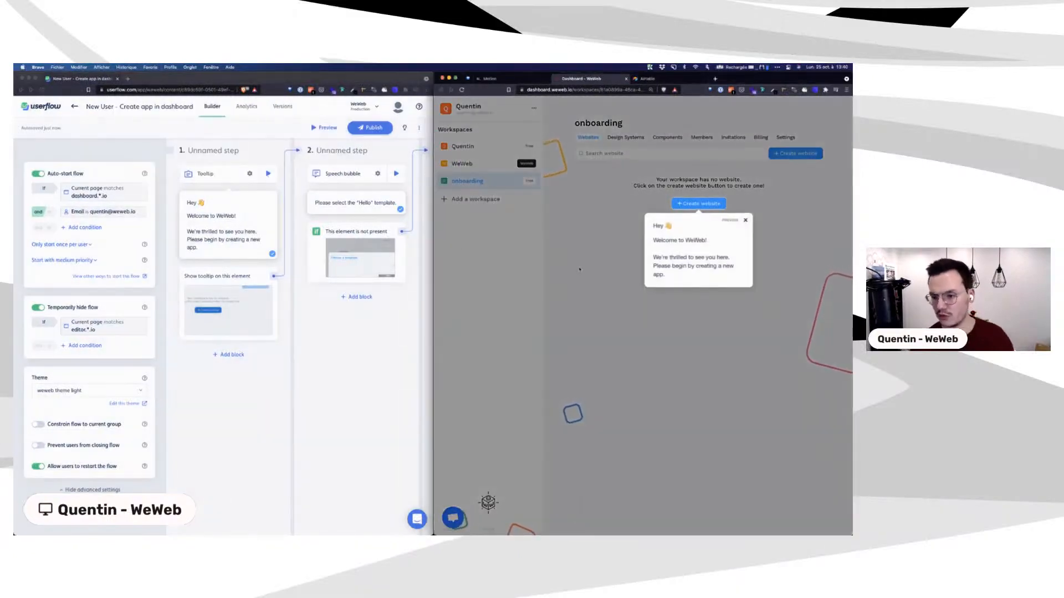
left_click(695, 205)
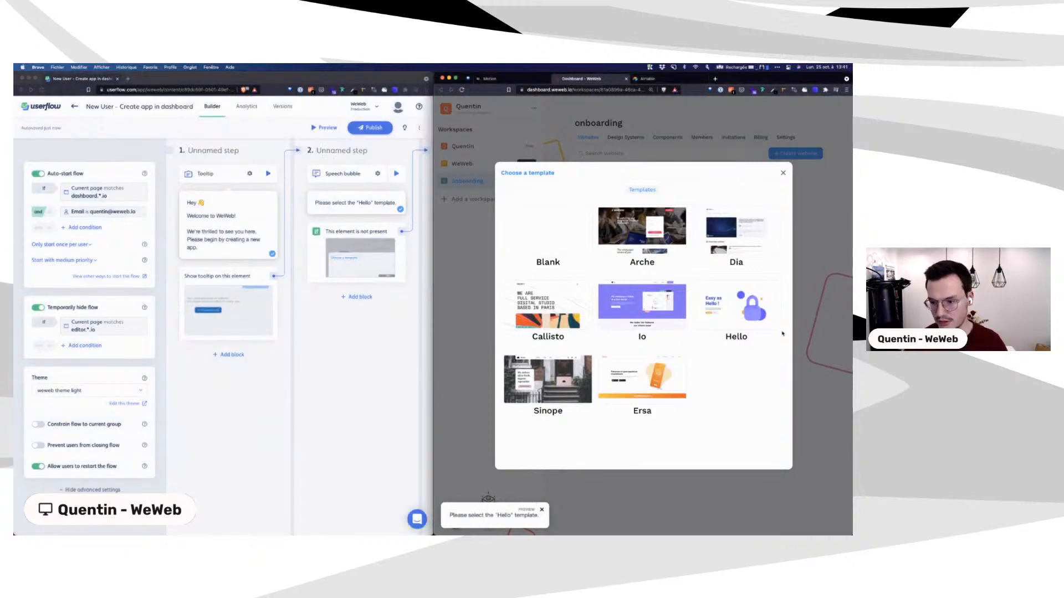
mouse_move(744, 327)
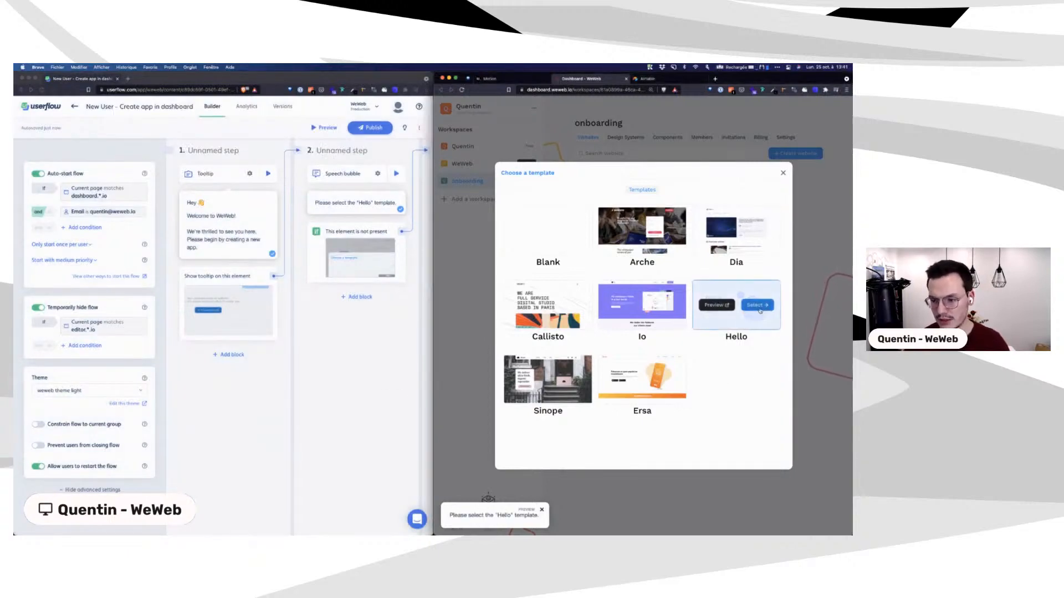
left_click(759, 306)
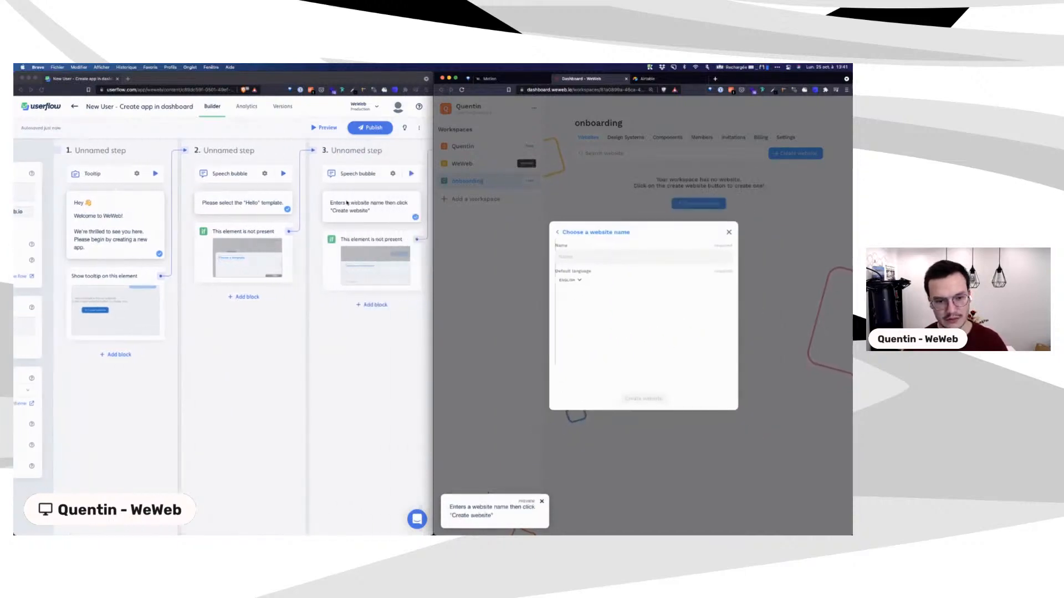
Step: Reword step 3's bubble to 'Please enter a website name then click "Create website"'
left_click(345, 202)
left_click(344, 203)
key("BackSpace")
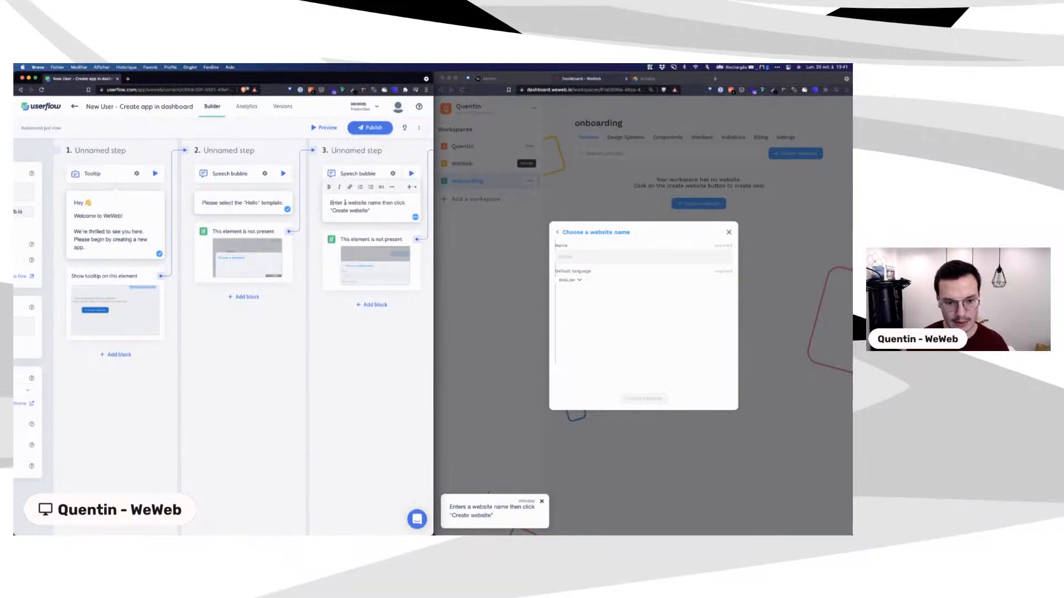
type("Please")
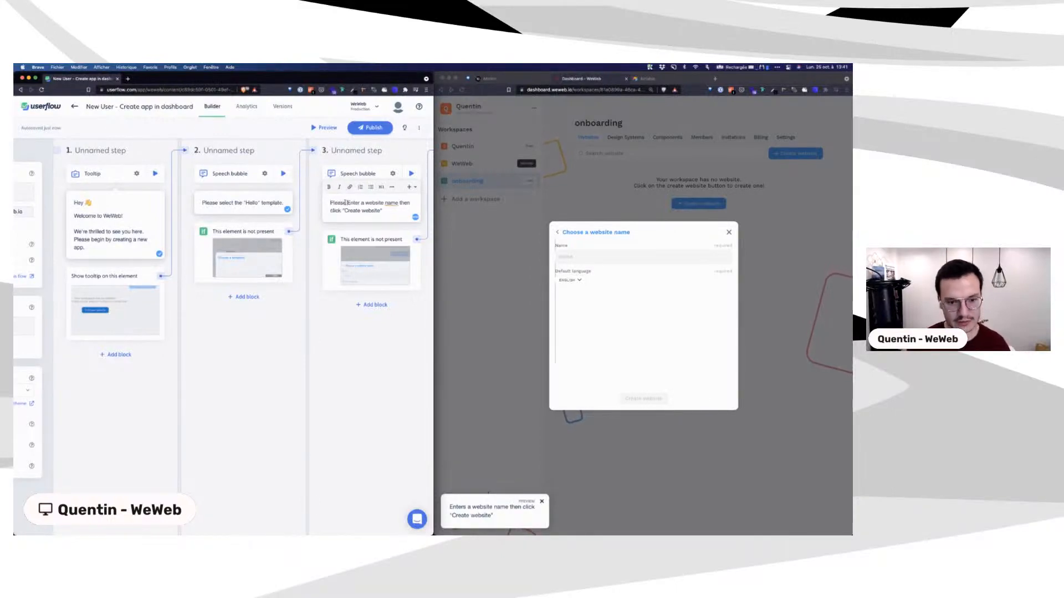
key("Delete")
type("e")
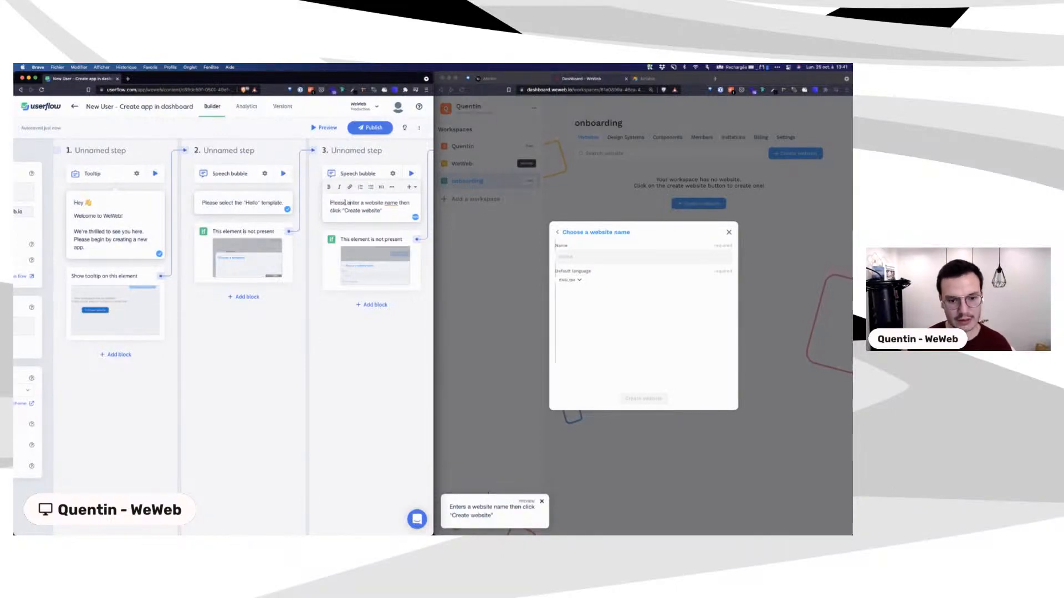
left_click(411, 174)
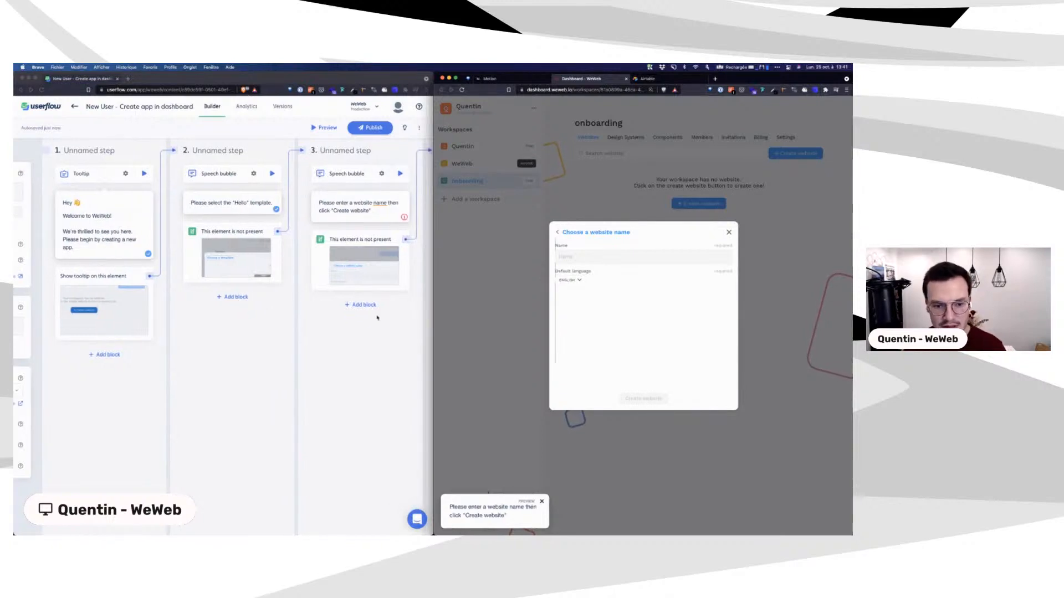
Step: Name the new WeWeb website 'toto' and create it
left_click(586, 257)
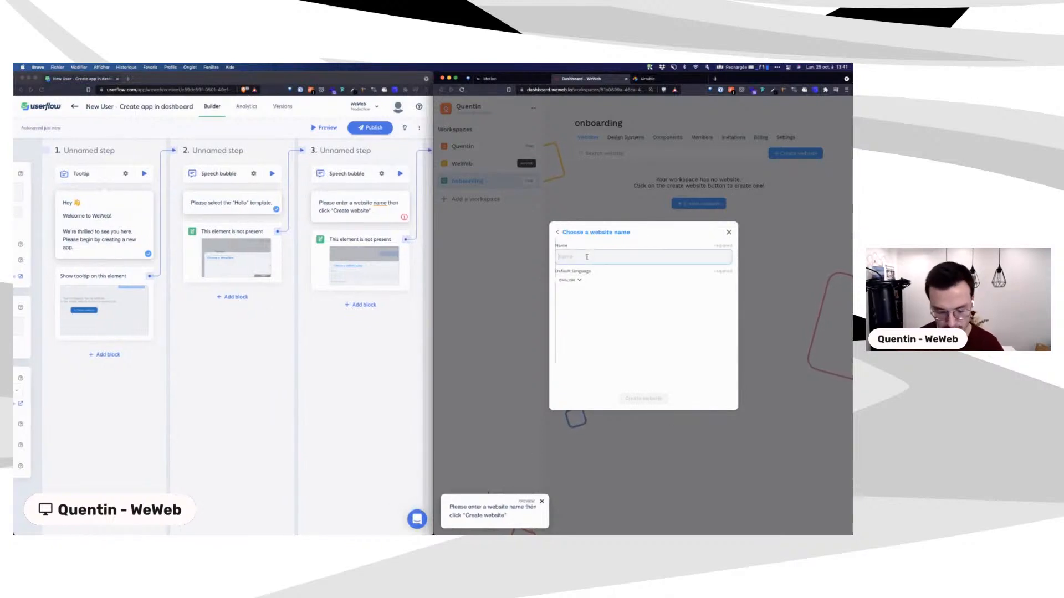
type("toto")
left_click(633, 399)
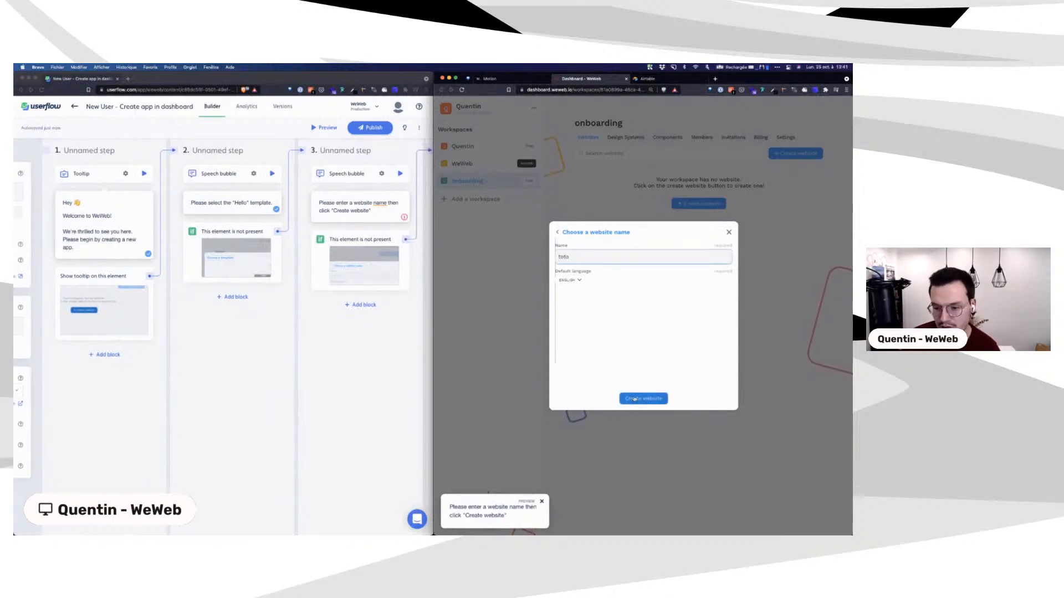
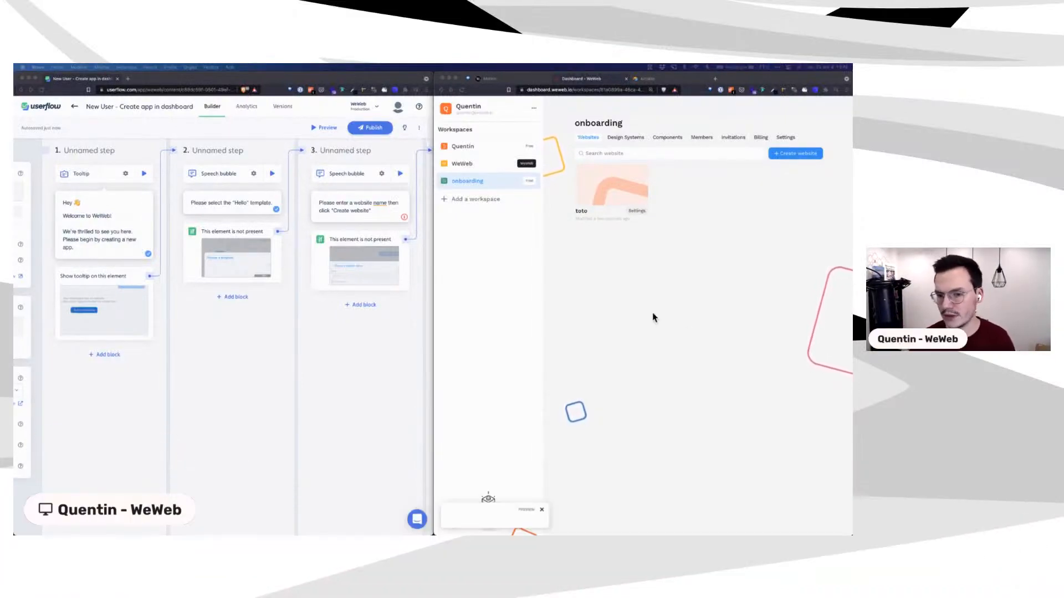
Step: Change step 4 into a Tooltip step
scroll(351, 321, "right", 3)
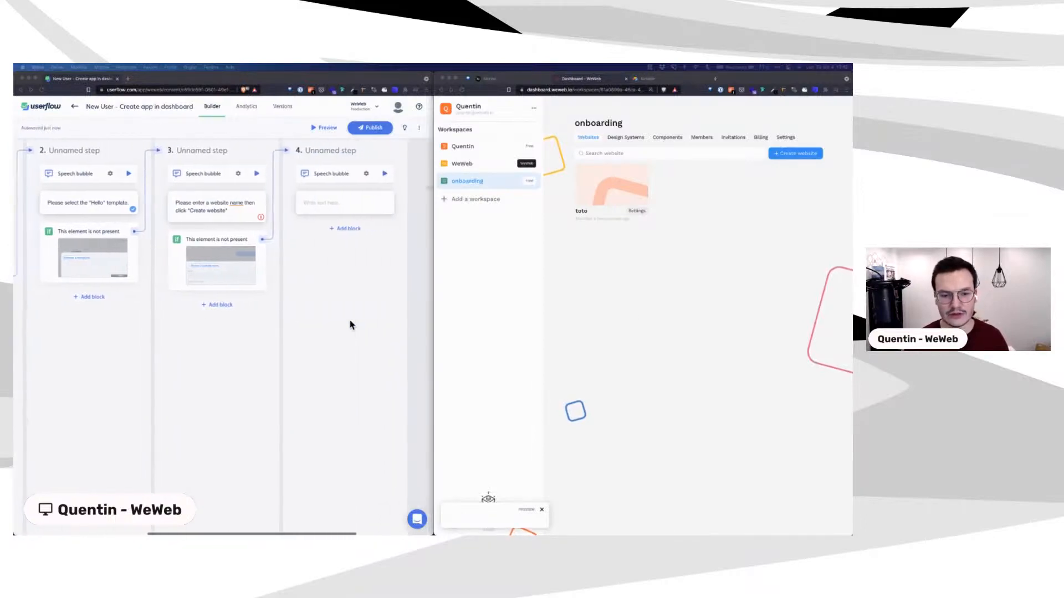
scroll(351, 323, "left", 6)
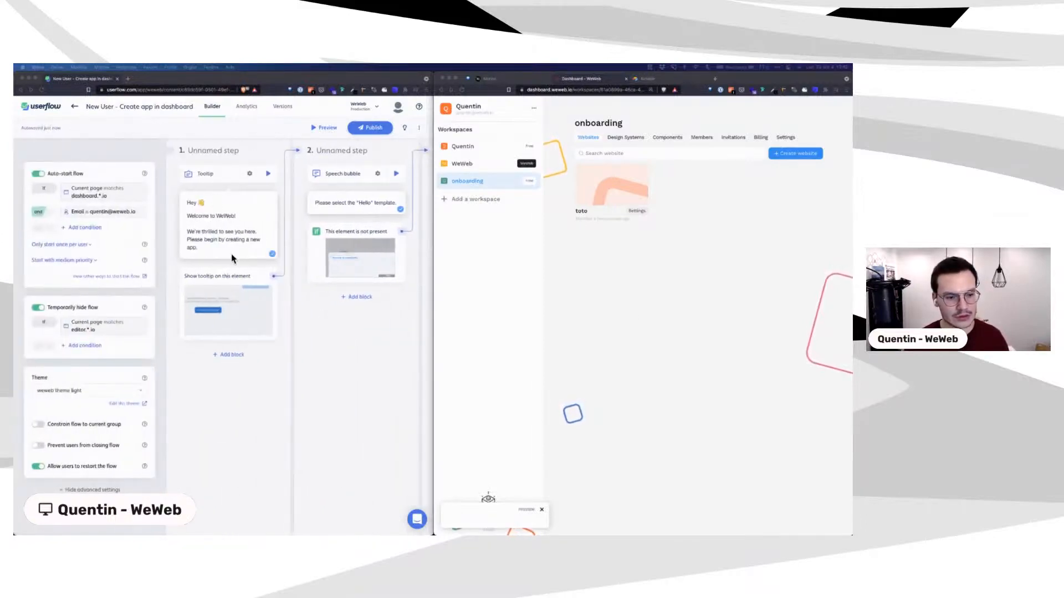
scroll(227, 270, "right", 1)
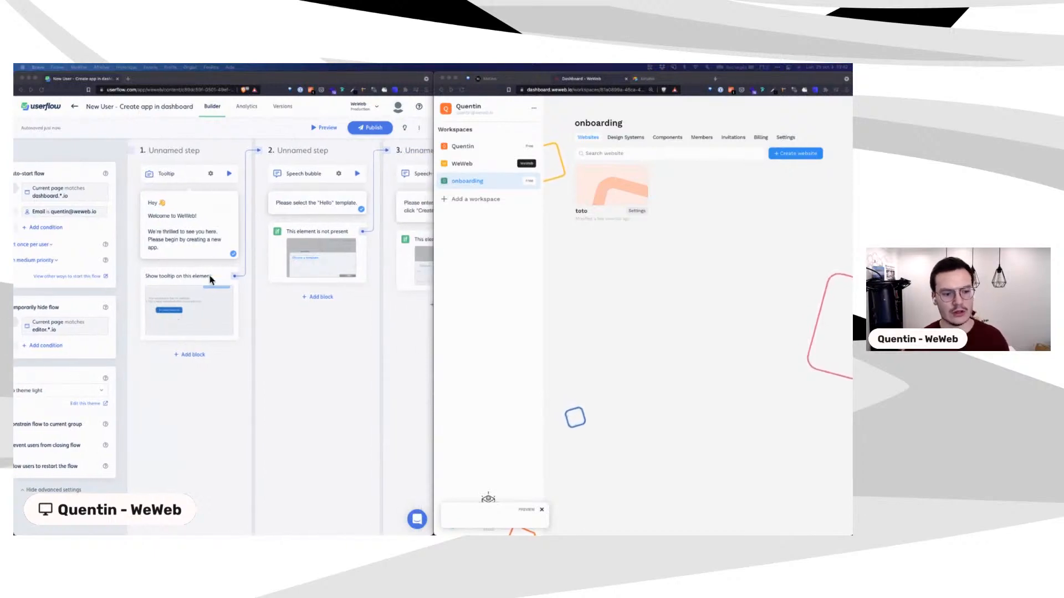
scroll(212, 279, "right", 3)
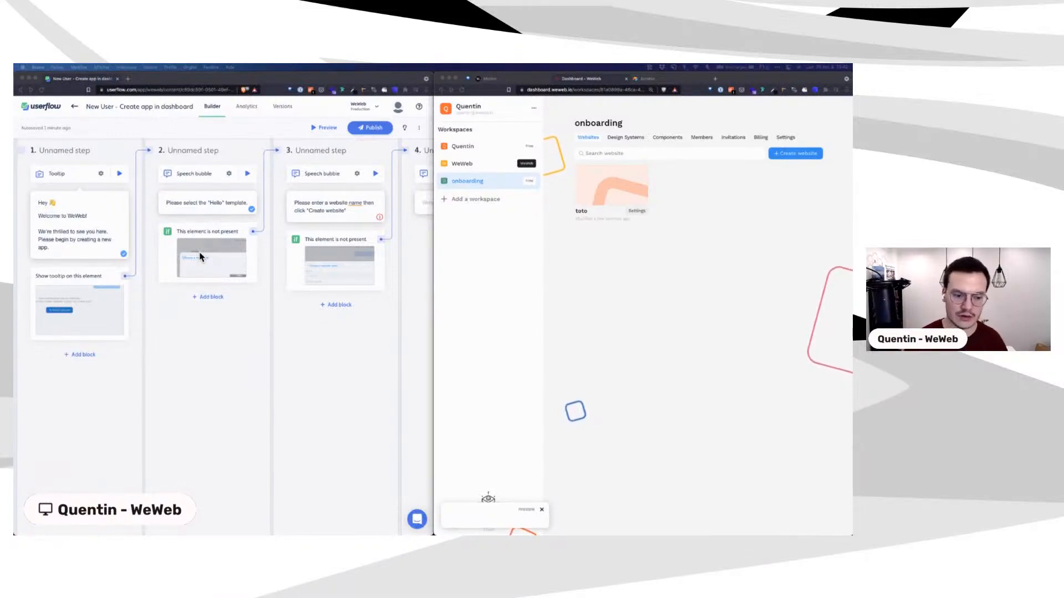
scroll(201, 256, "right", 3)
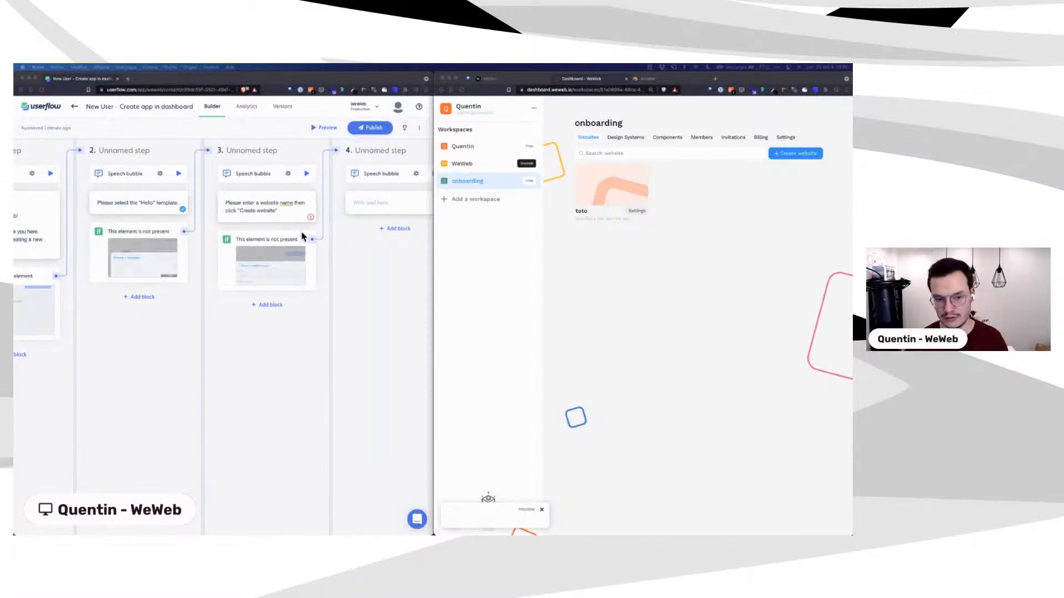
scroll(302, 237, "right", 3)
left_click(621, 265)
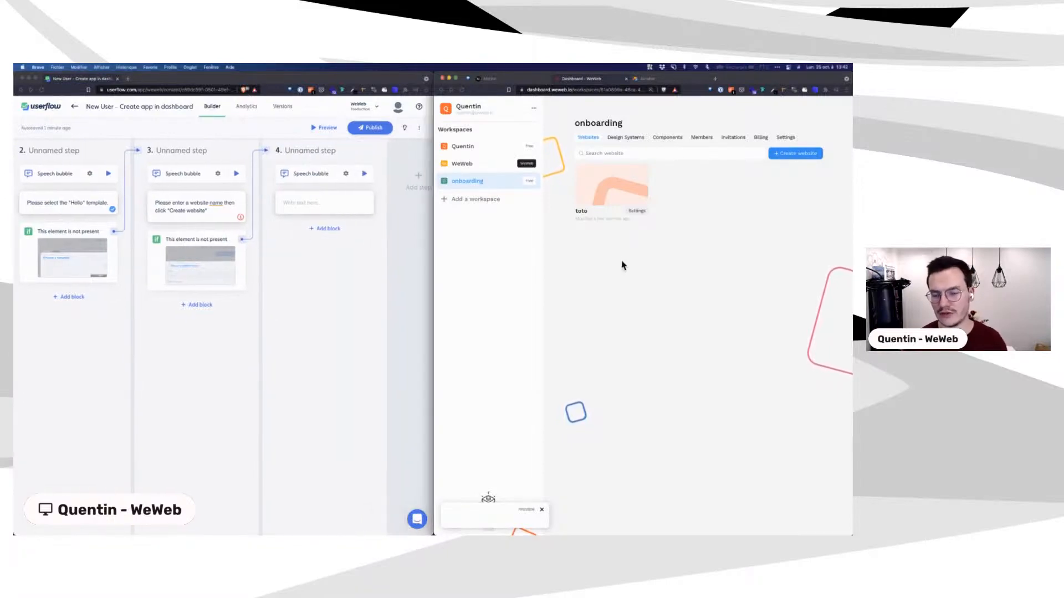
mouse_move(624, 188)
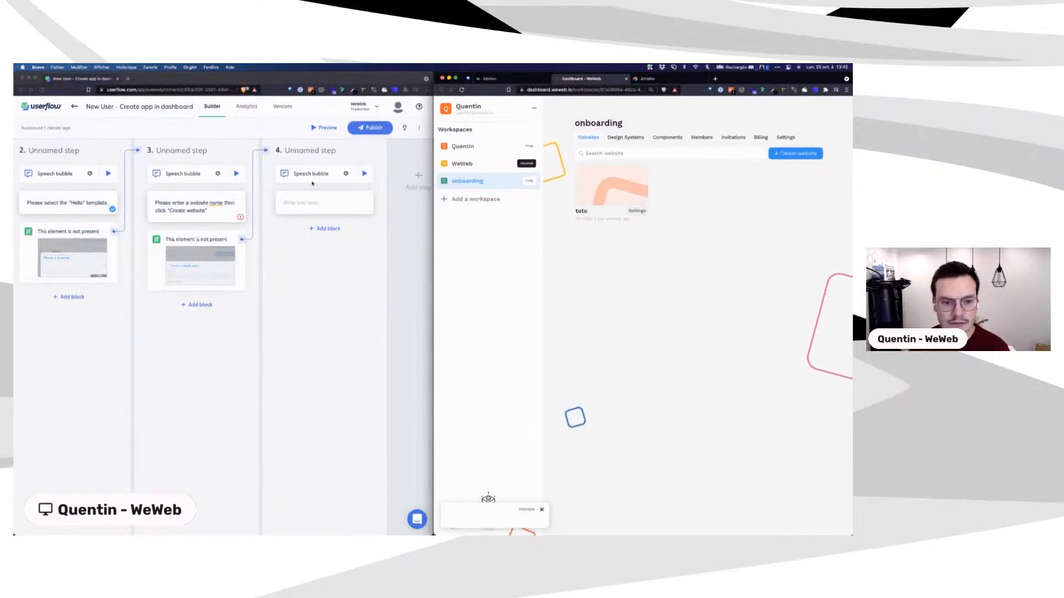
left_click(343, 178)
left_click(347, 174)
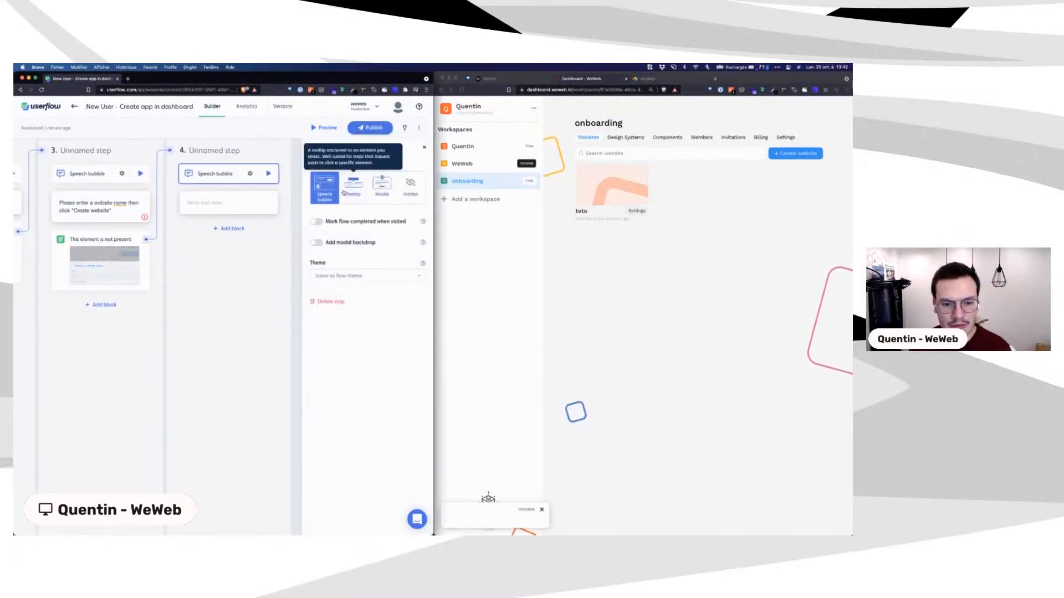
left_click(350, 193)
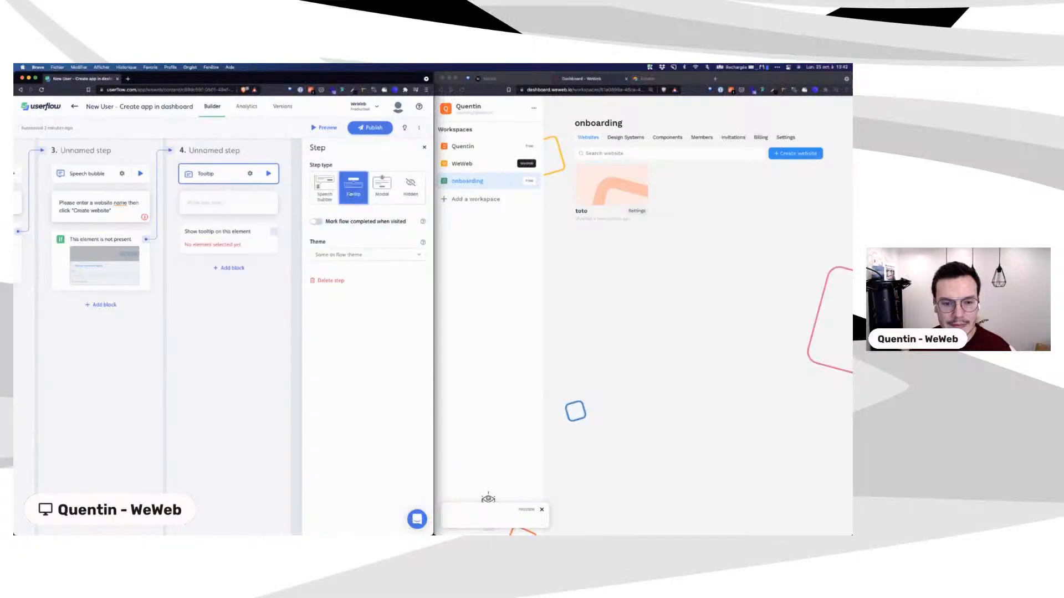
Step: Give step 4's tooltip the text 'Click here to edit your website!' and open its target settings
left_click(191, 202)
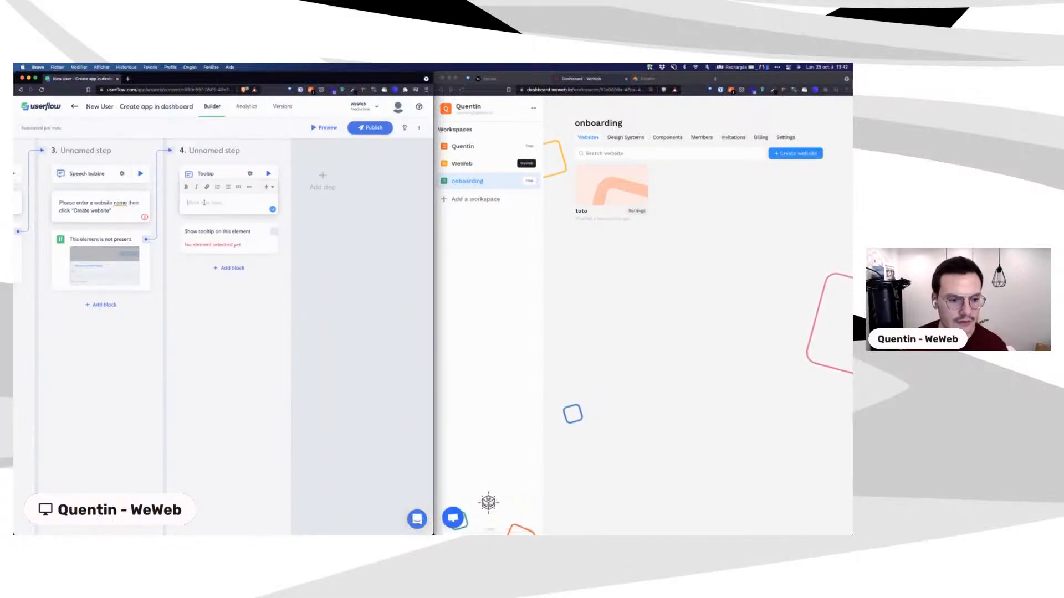
type("Click")
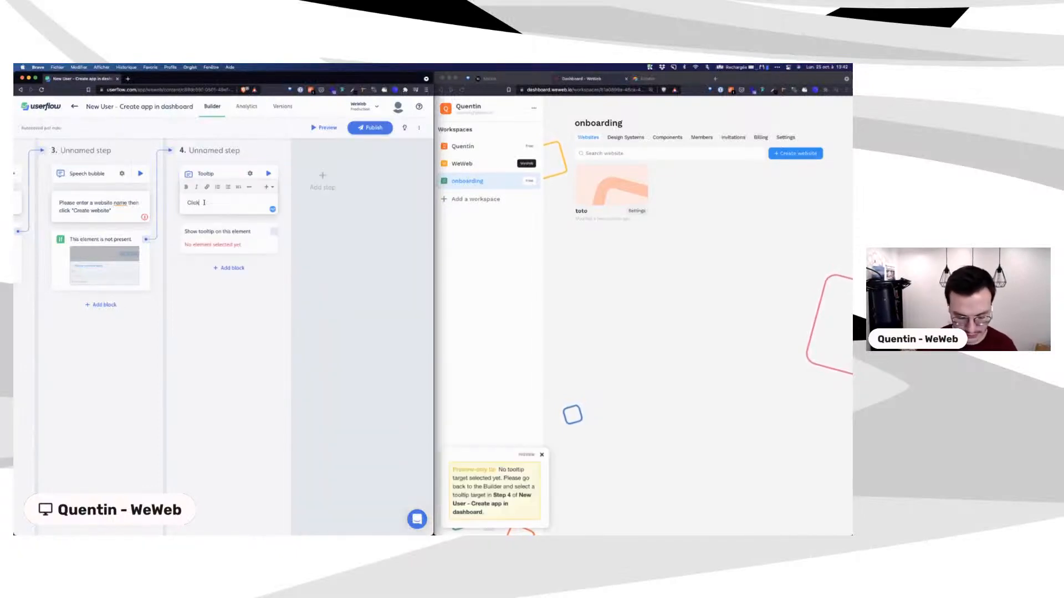
type(" here to edit your website!")
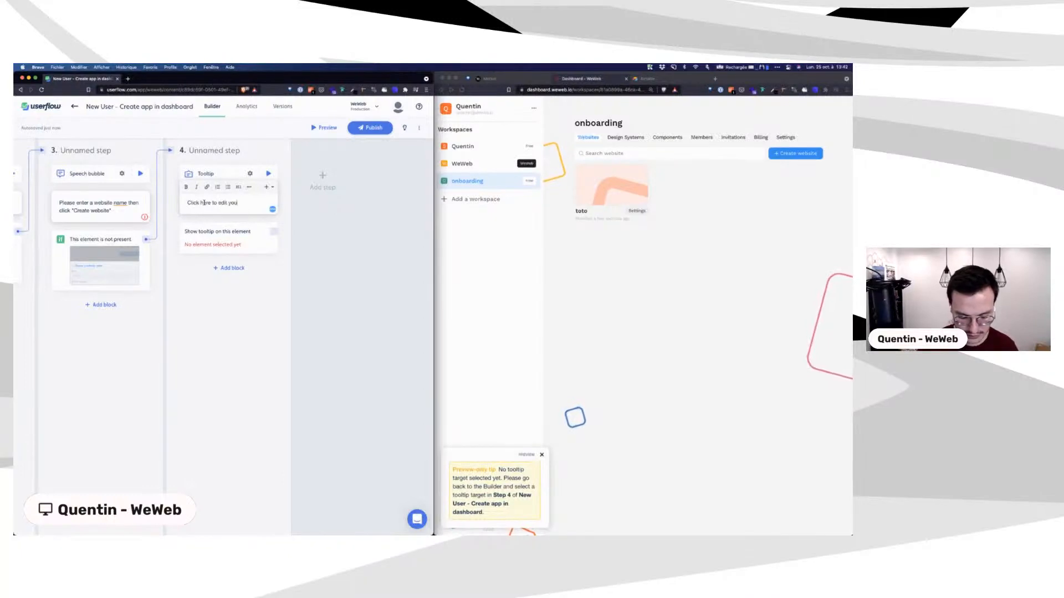
left_click(203, 233)
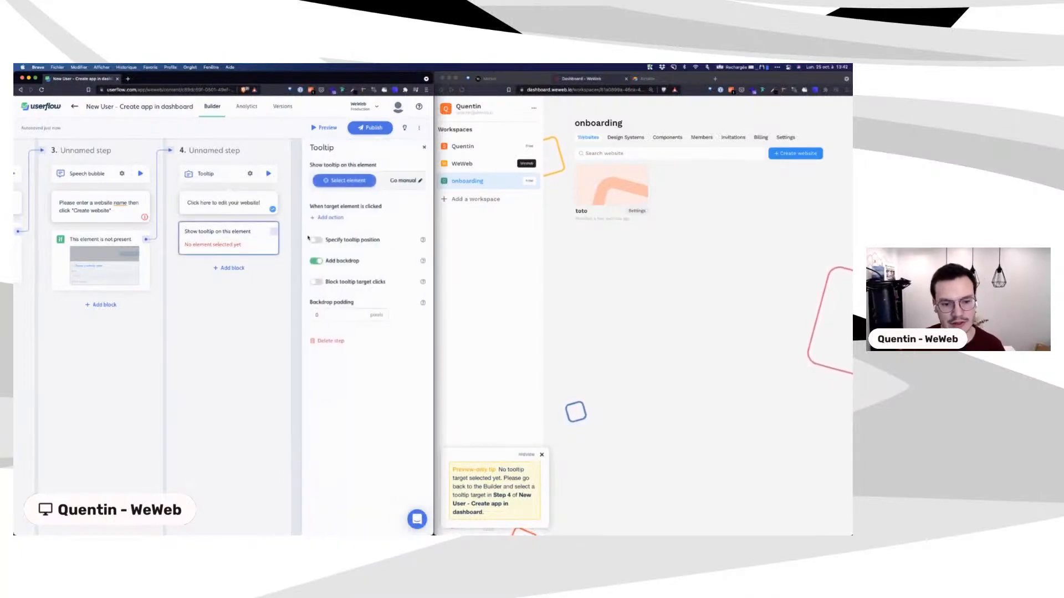
Step: Pick the toto website card on the WeWeb dashboard as step 4's tooltip target
left_click(344, 180)
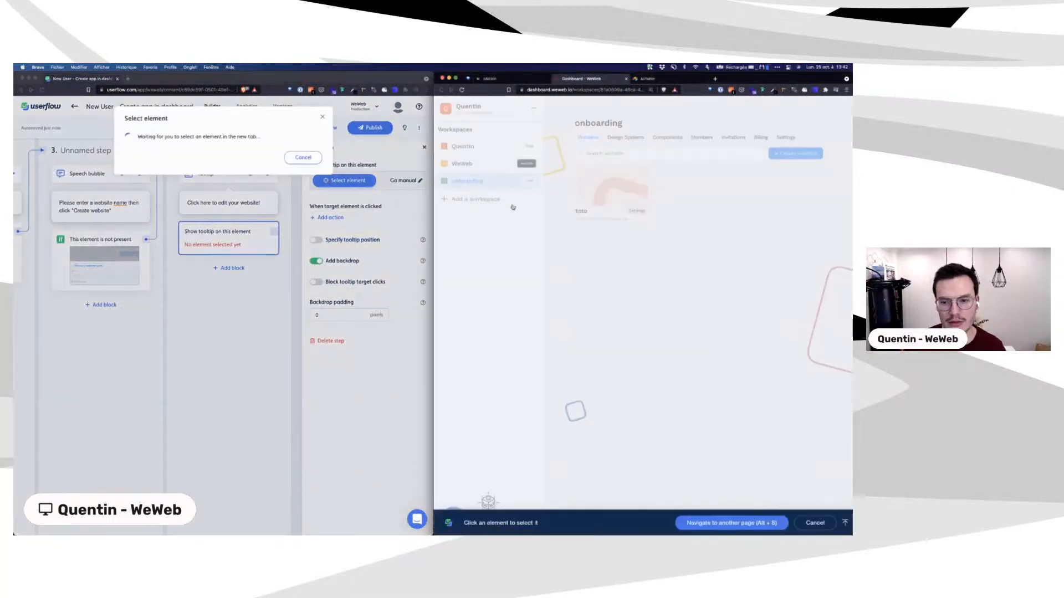
mouse_move(585, 179)
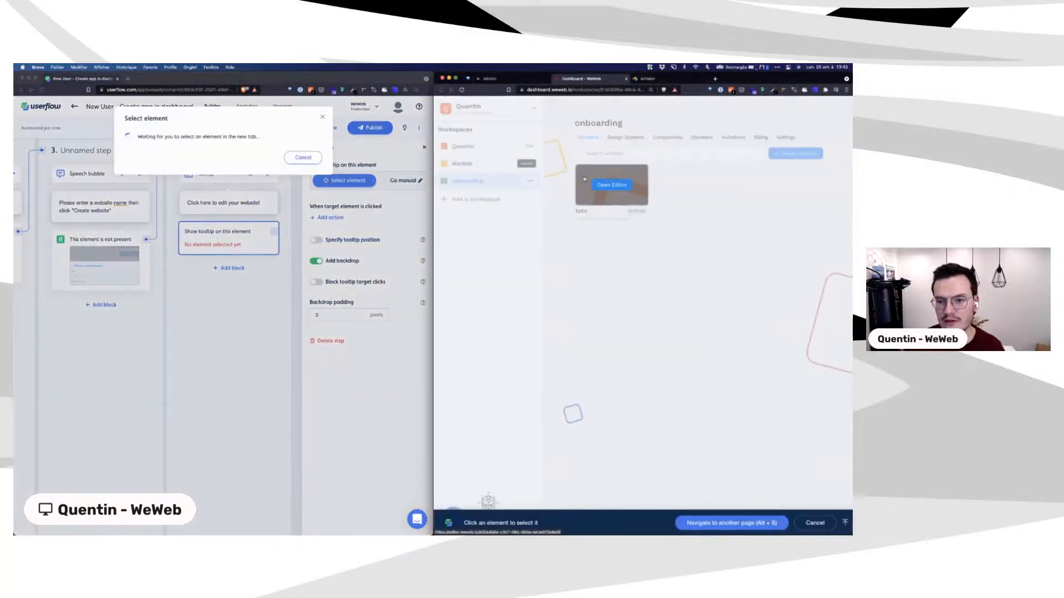
left_click(585, 179)
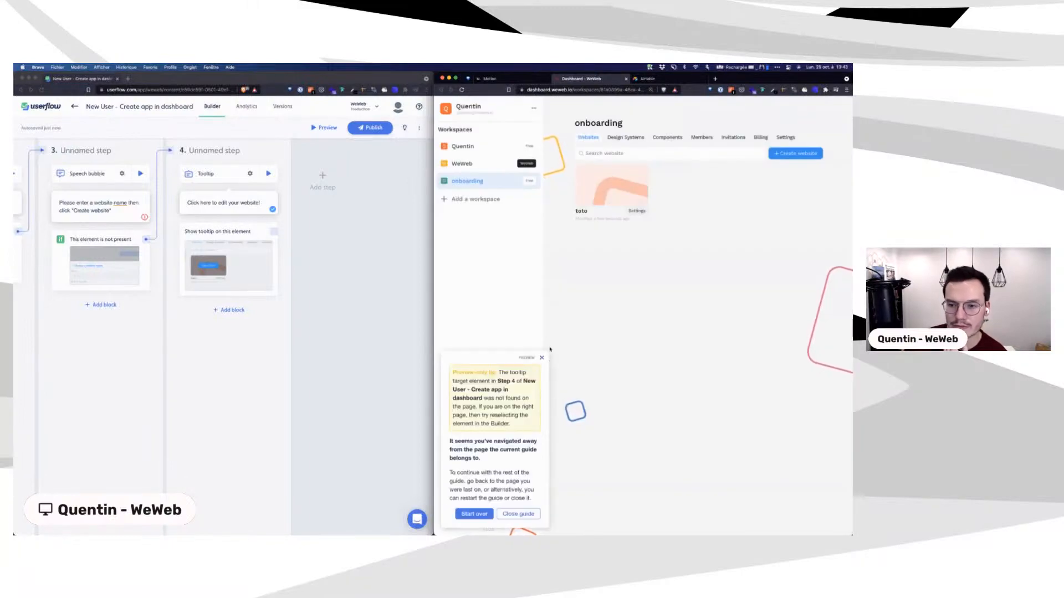
left_click(579, 214)
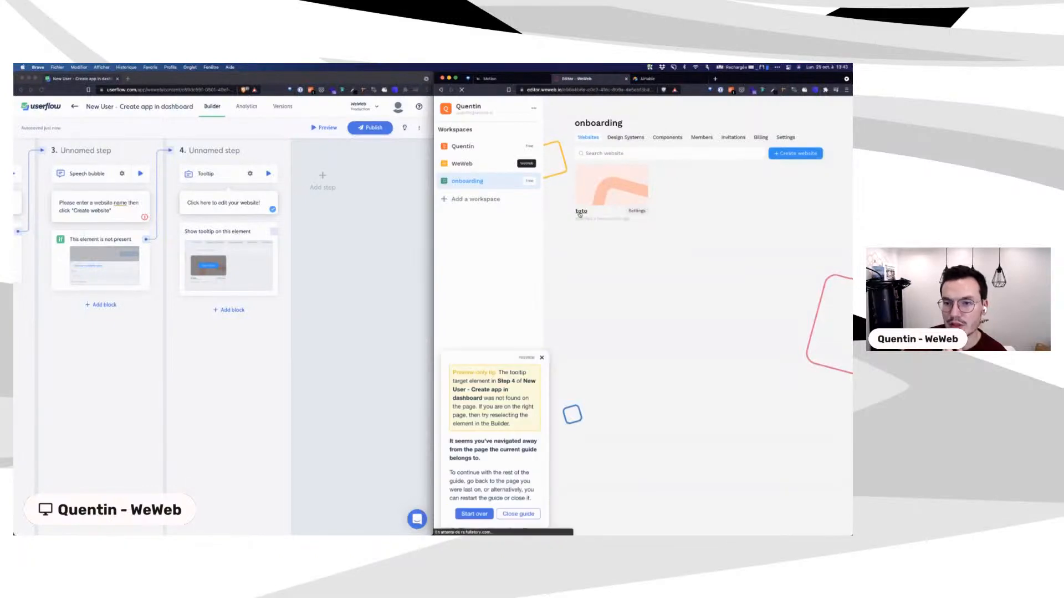
left_click(442, 90)
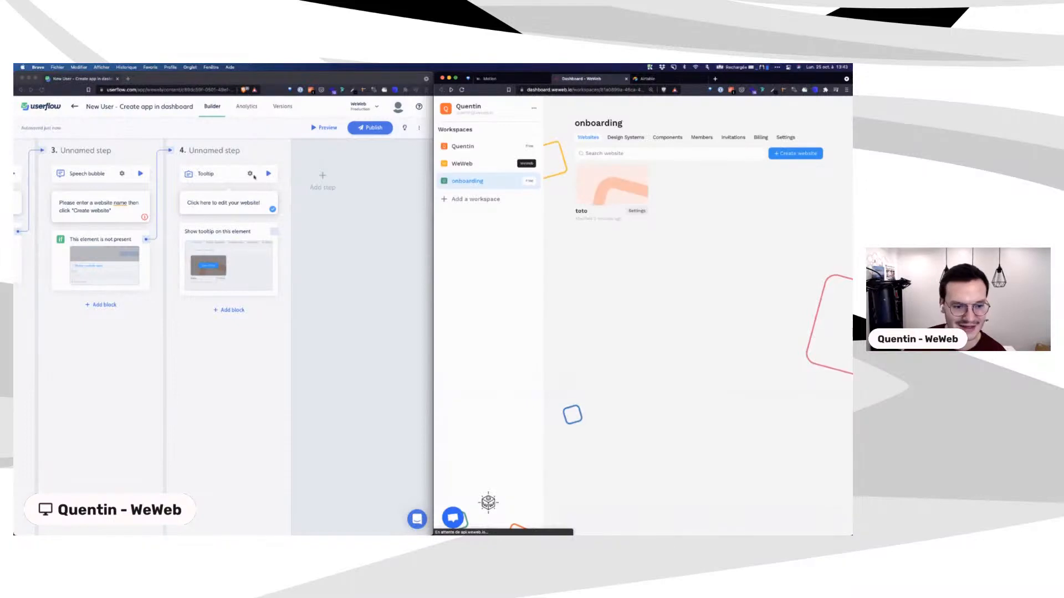
Step: Reselect the toto website name as the target and preview step 4 on the dashboard
left_click(252, 176)
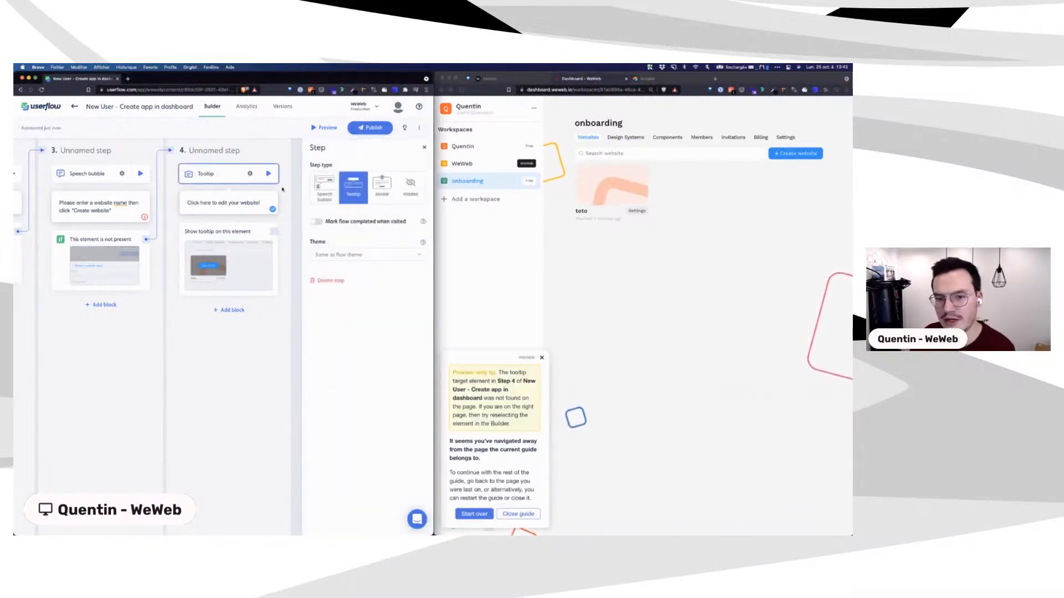
left_click(215, 237)
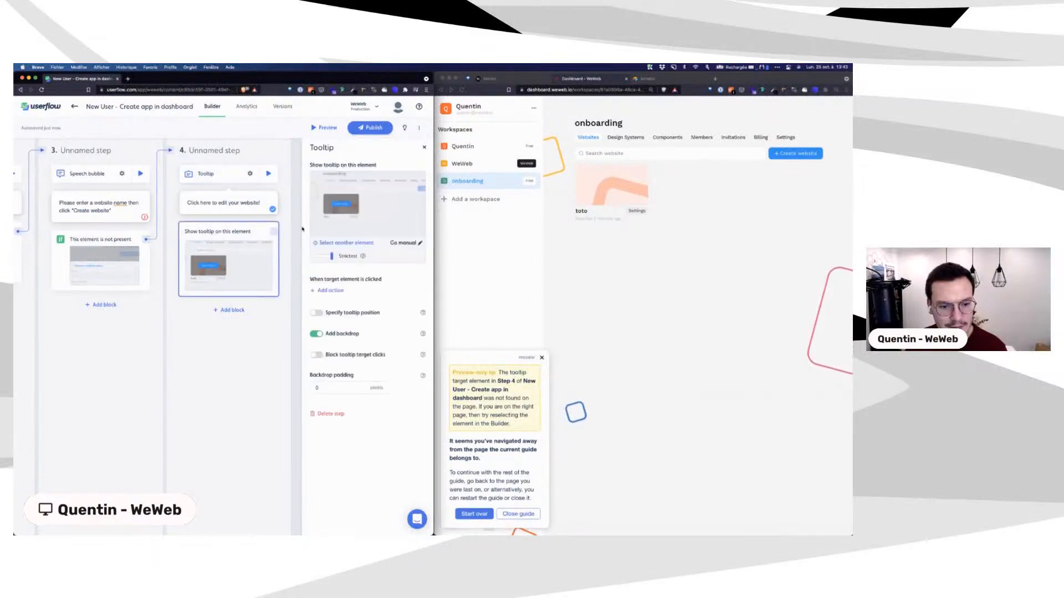
left_click(346, 243)
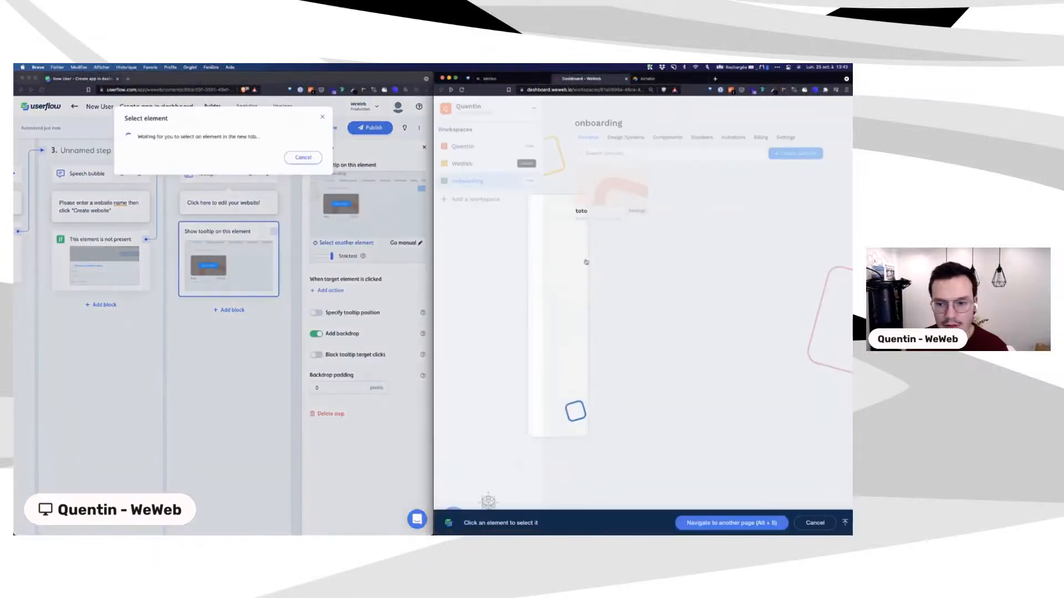
left_click(580, 213)
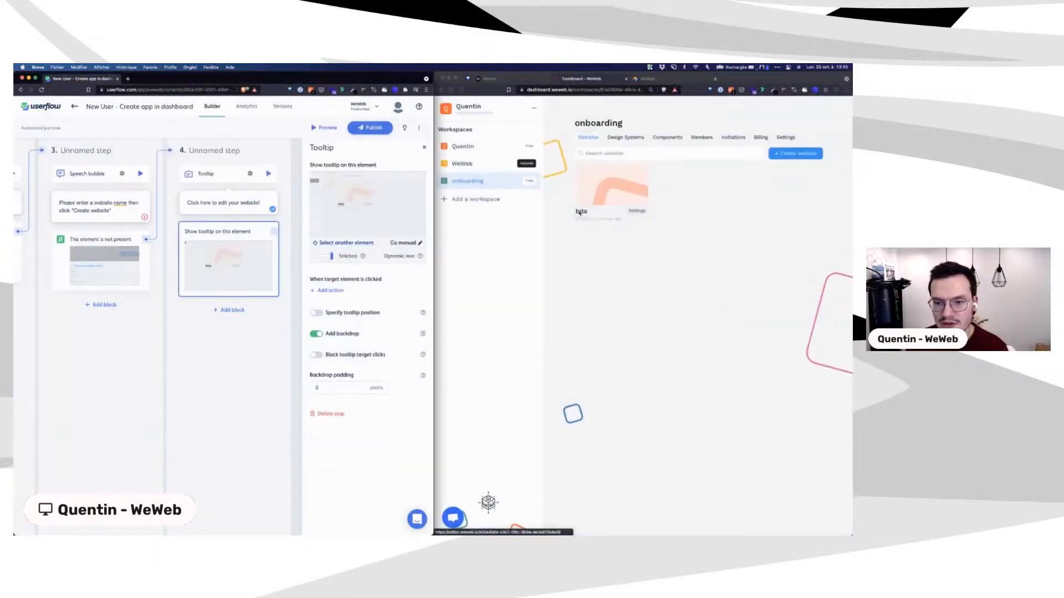
left_click(268, 174)
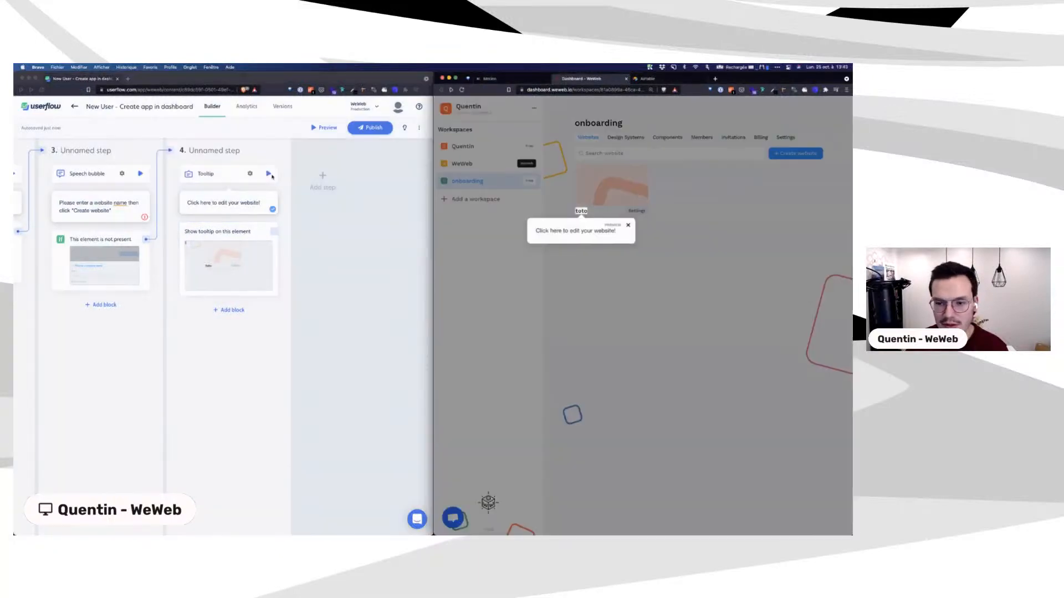
Step: Open the toto website in the WeWeb editor and select its hero section
left_click(582, 214)
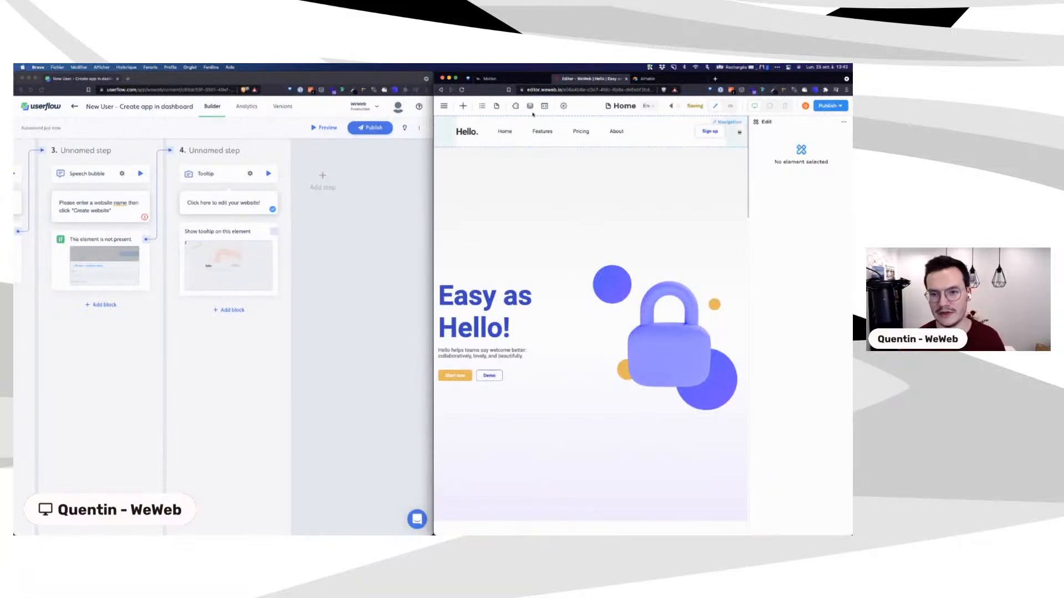
double_click(534, 90)
left_click(520, 195)
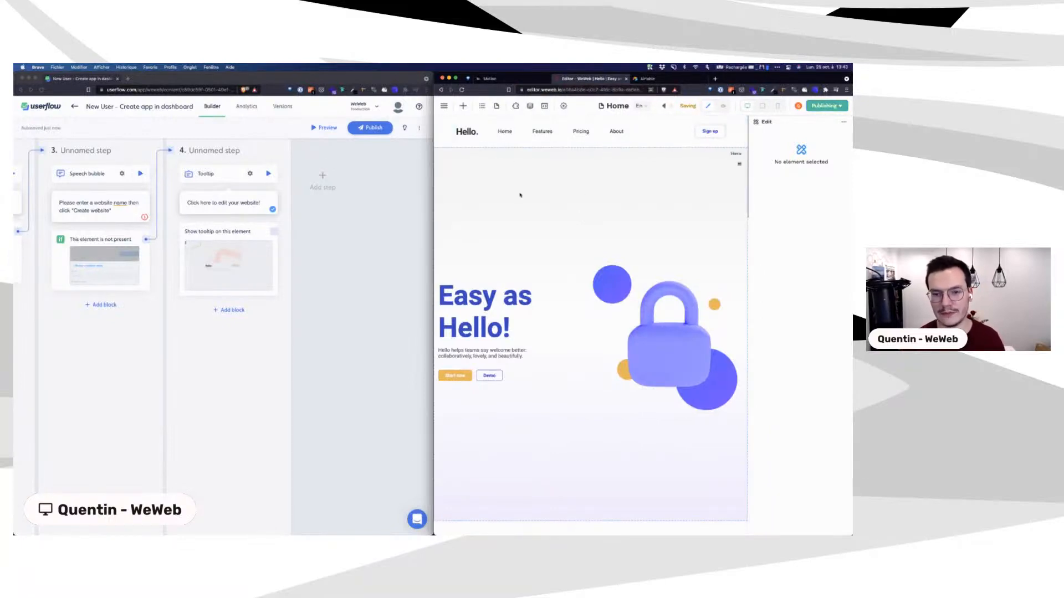
Step: Return Userflow to its Content list of flows
scroll(221, 237, "left", 7)
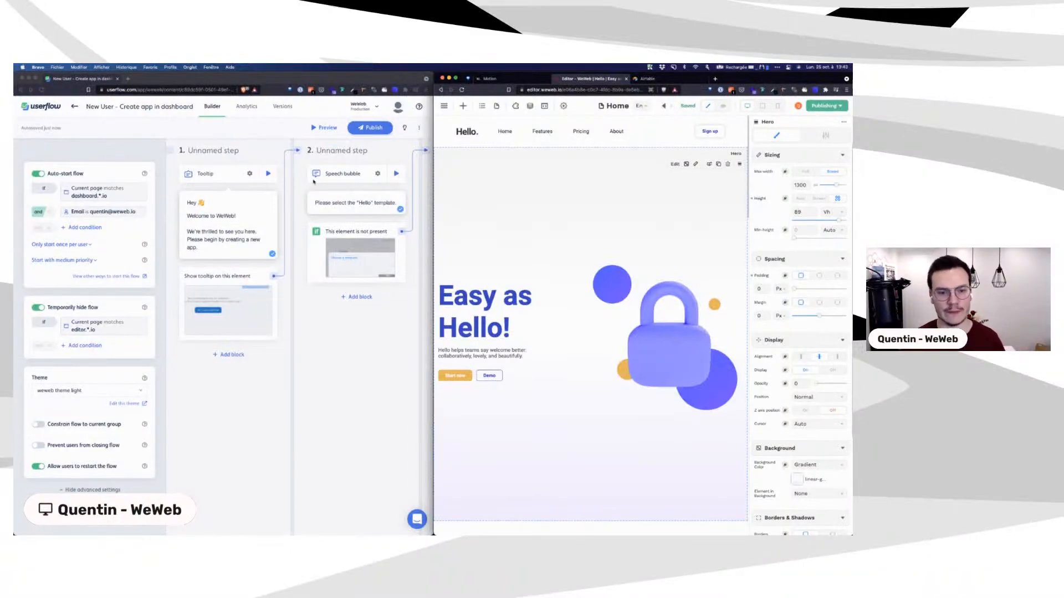
scroll(313, 181, "right", 3)
scroll(313, 181, "right", 3)
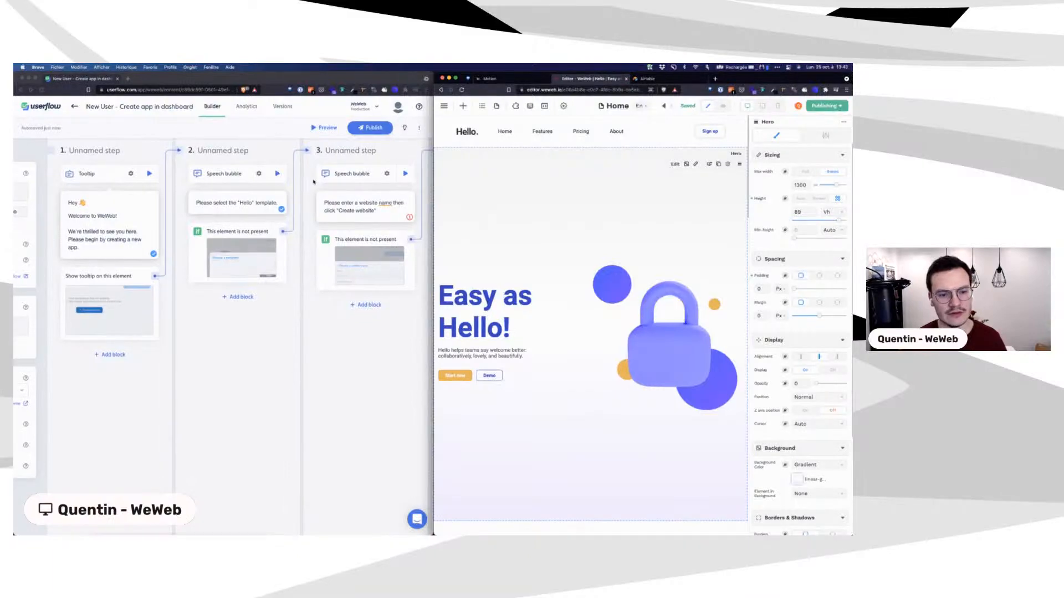
scroll(313, 181, "right", 5)
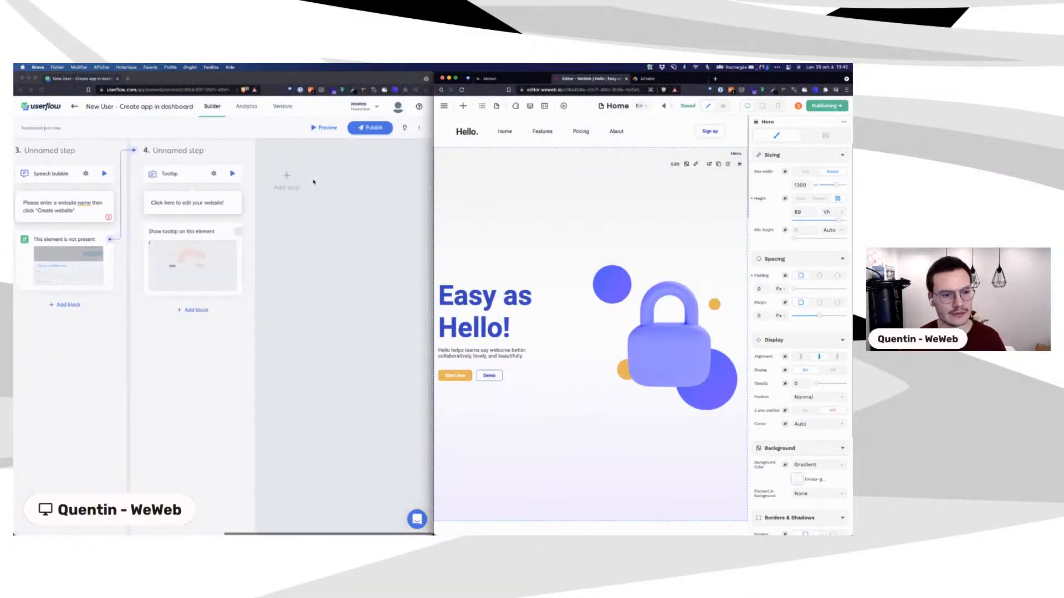
left_click(74, 107)
left_click(73, 107)
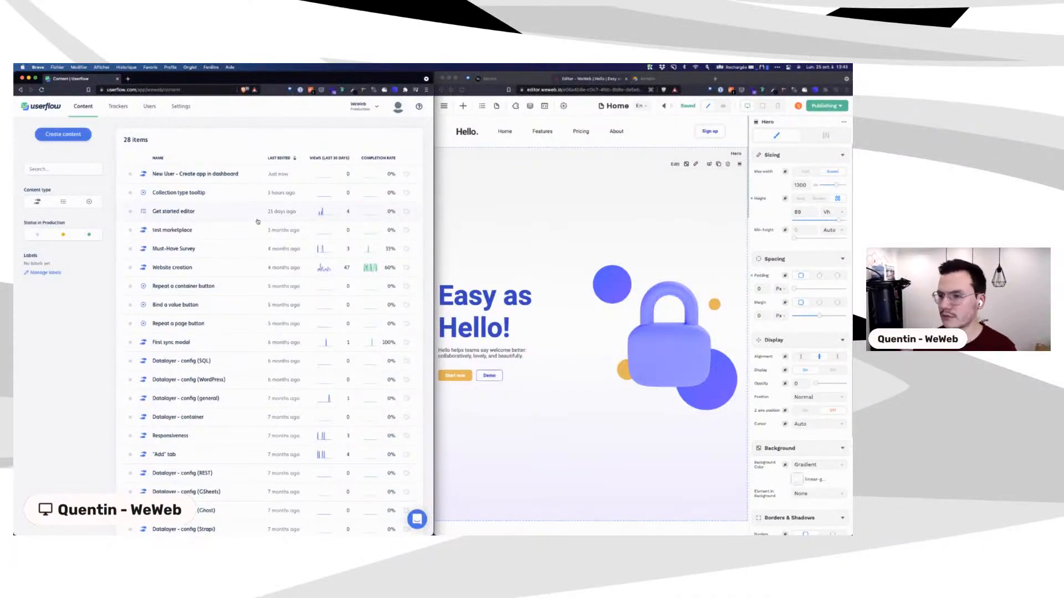
Step: Check WeWeb's data source plugin list, then open Userflow's Create content dialog
left_click(517, 107)
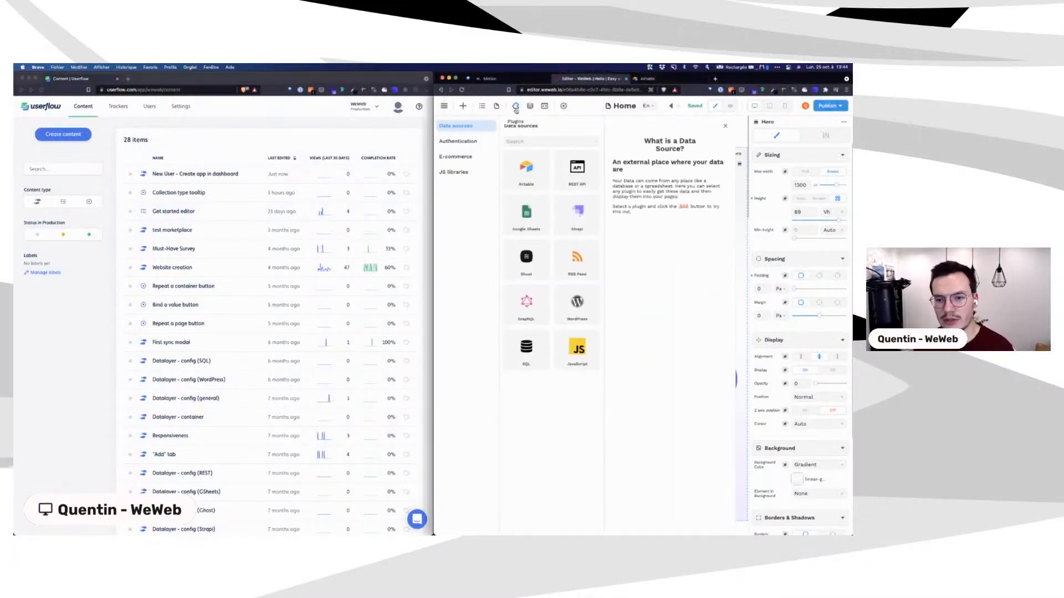
left_click(516, 108)
left_click(516, 107)
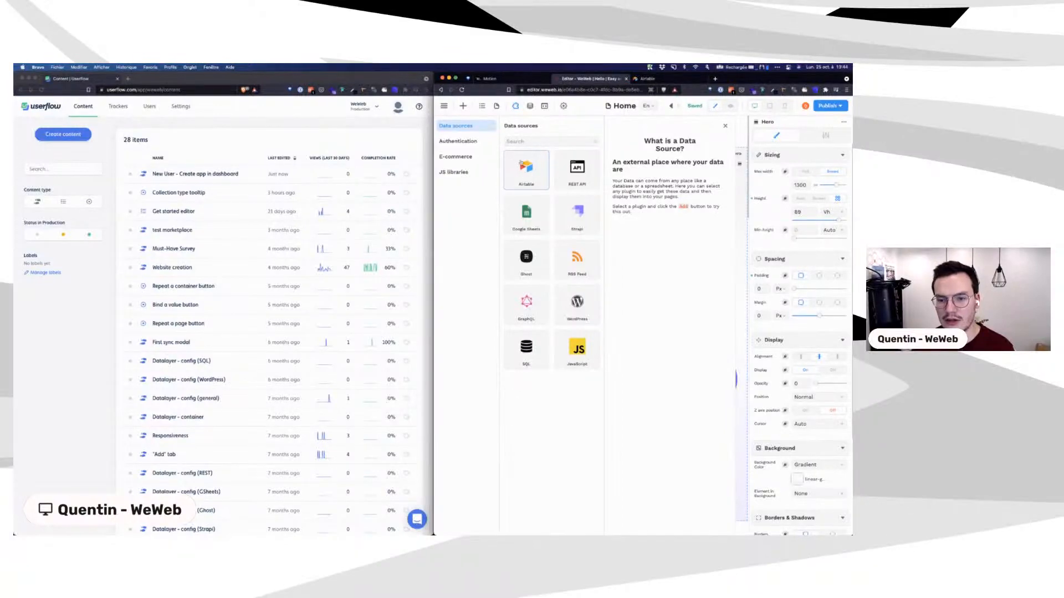
left_click(516, 107)
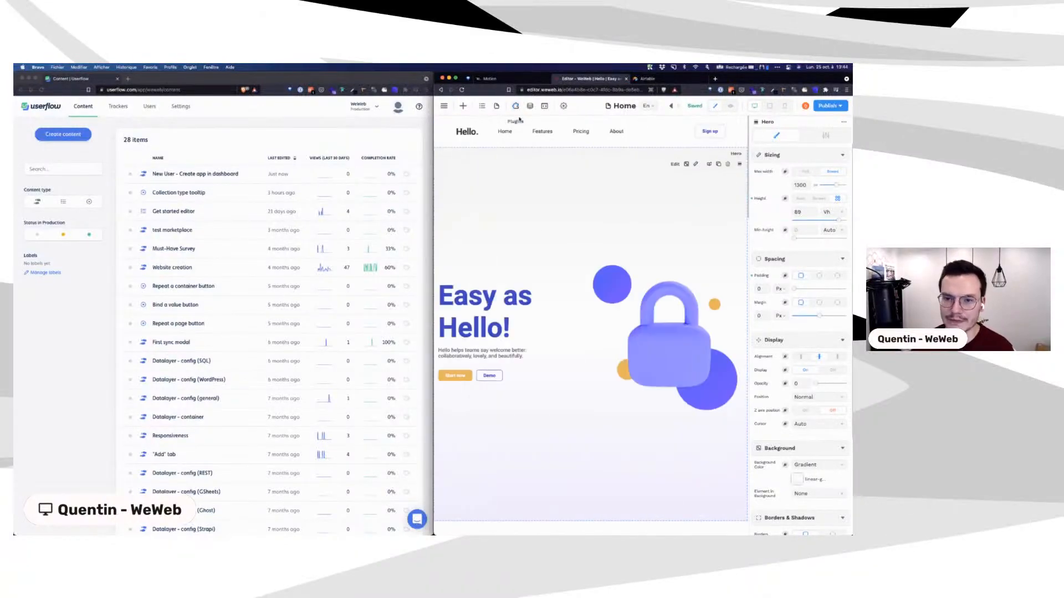
left_click(55, 135)
left_click(77, 138)
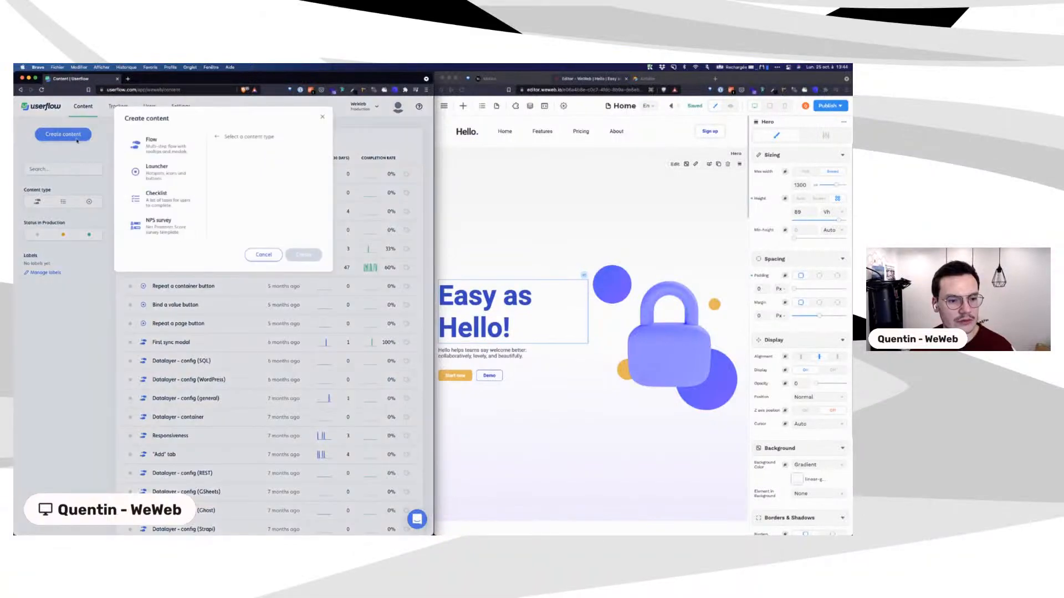
Step: Create a new flow named 'New User - Add a plugin'
left_click(176, 147)
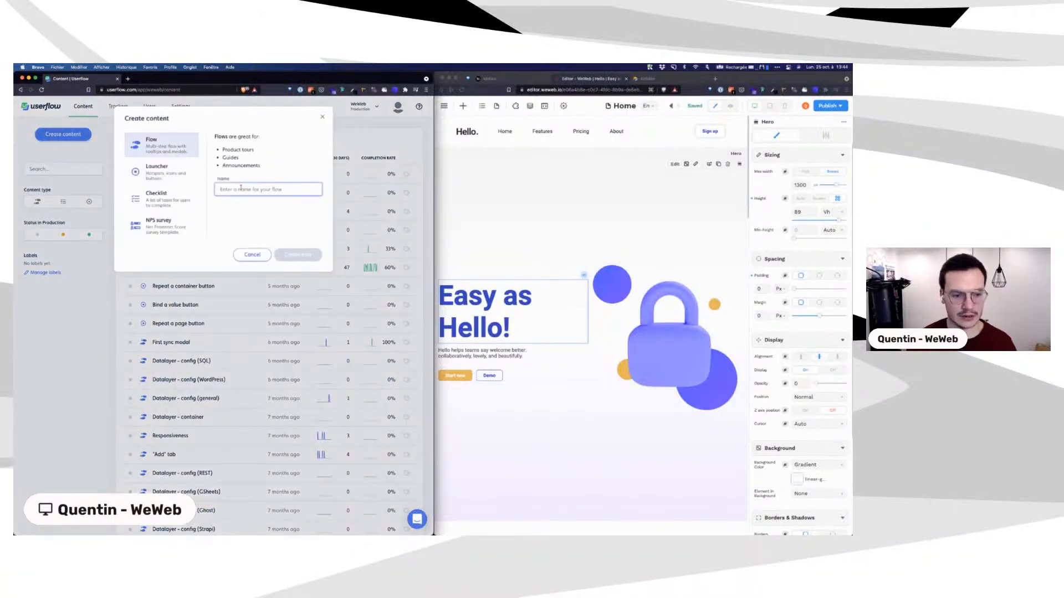
type("New User")
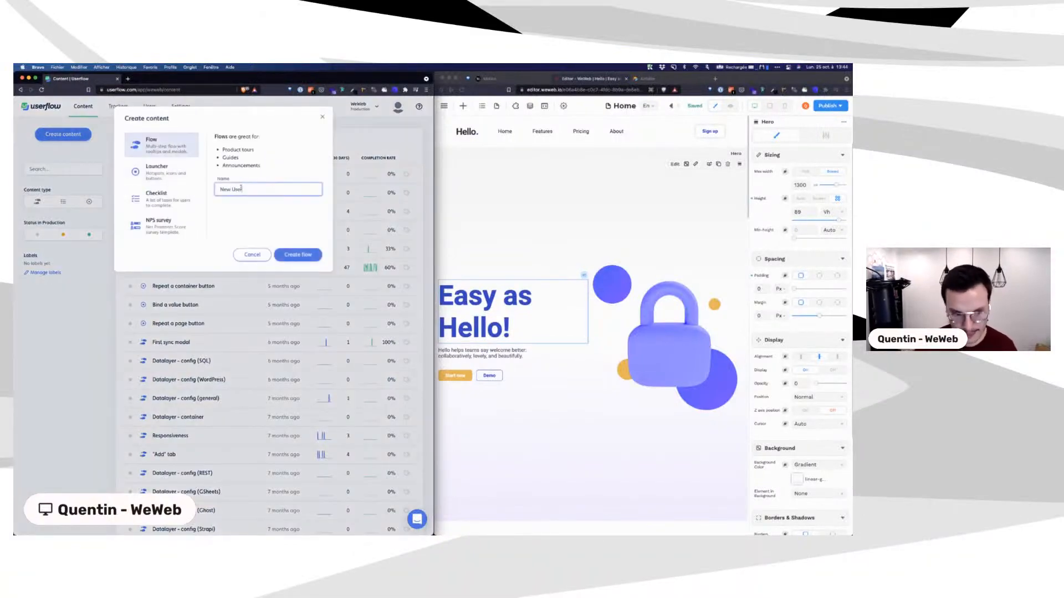
type(" - Add a plugin")
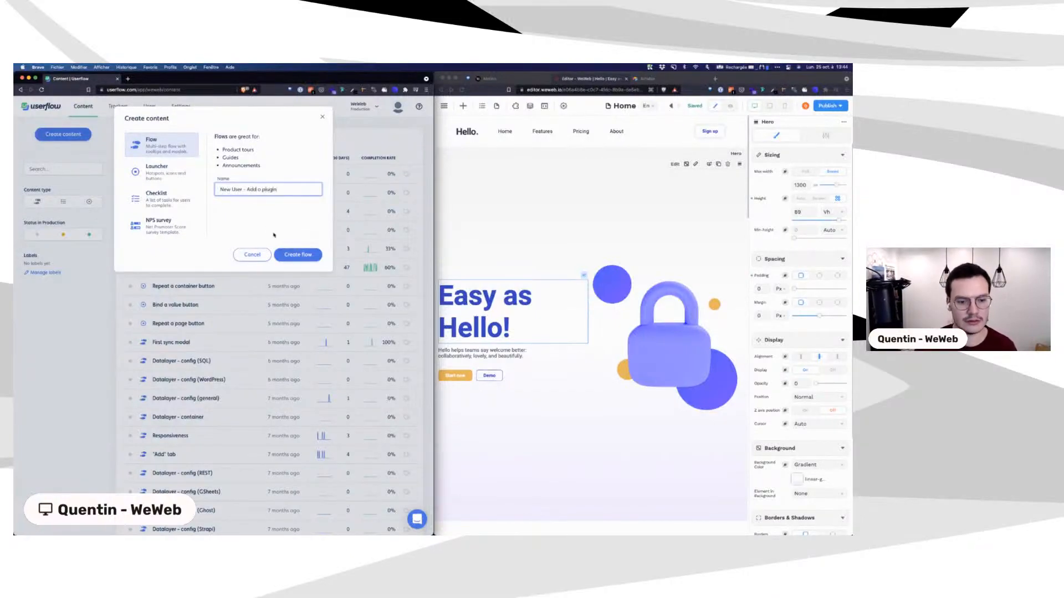
left_click(295, 255)
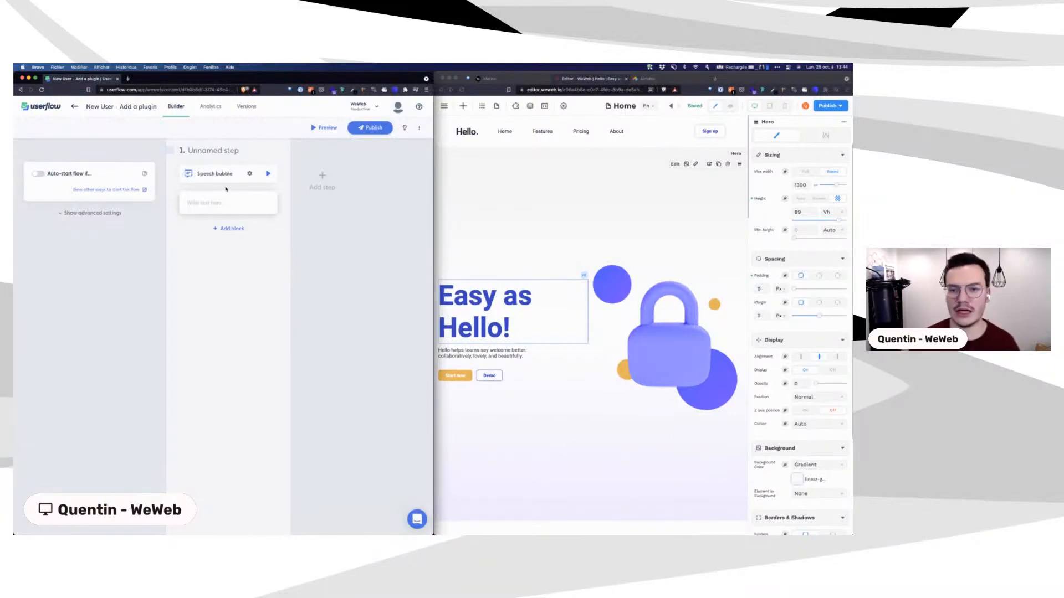
Step: Make the new flow's first step a Tooltip
left_click(506, 106)
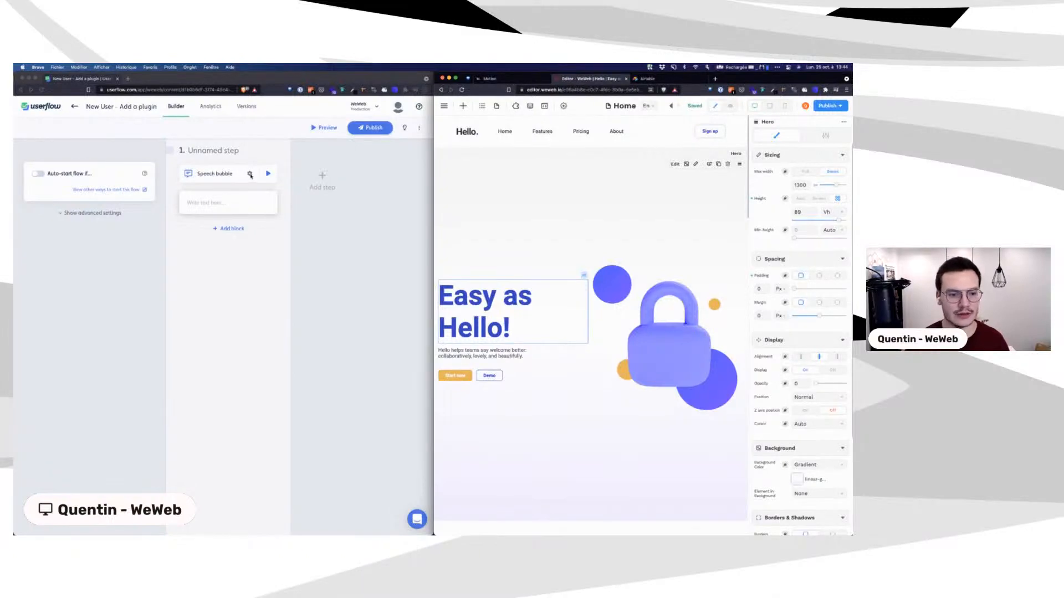
left_click(250, 175)
left_click(250, 174)
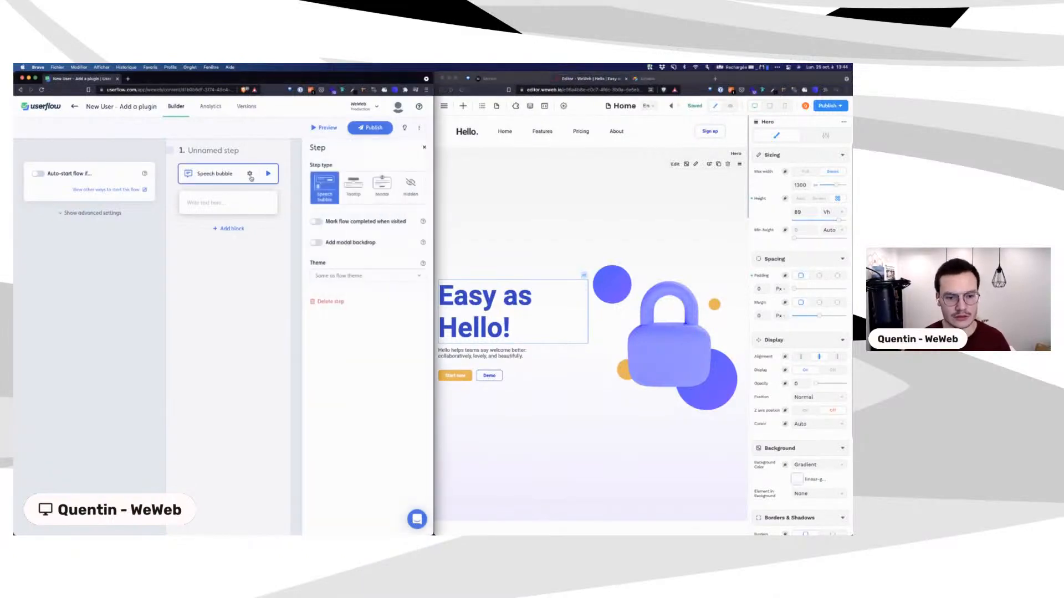
left_click(359, 187)
Step: Write the first tooltip's text 'Begin by adding a new plugin to your website'
left_click(205, 203)
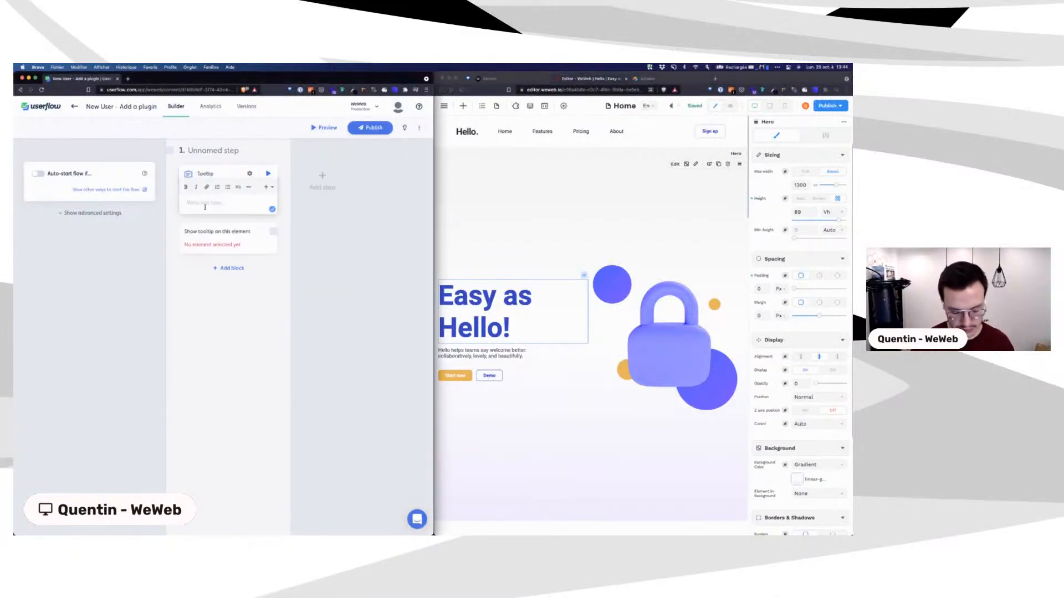
type("Begin")
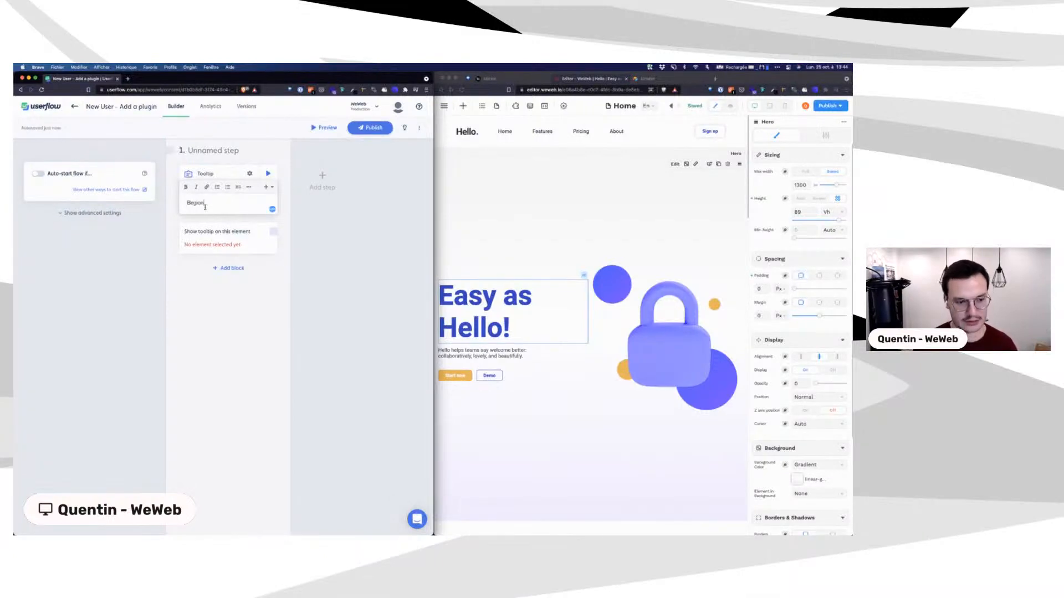
type(" by a")
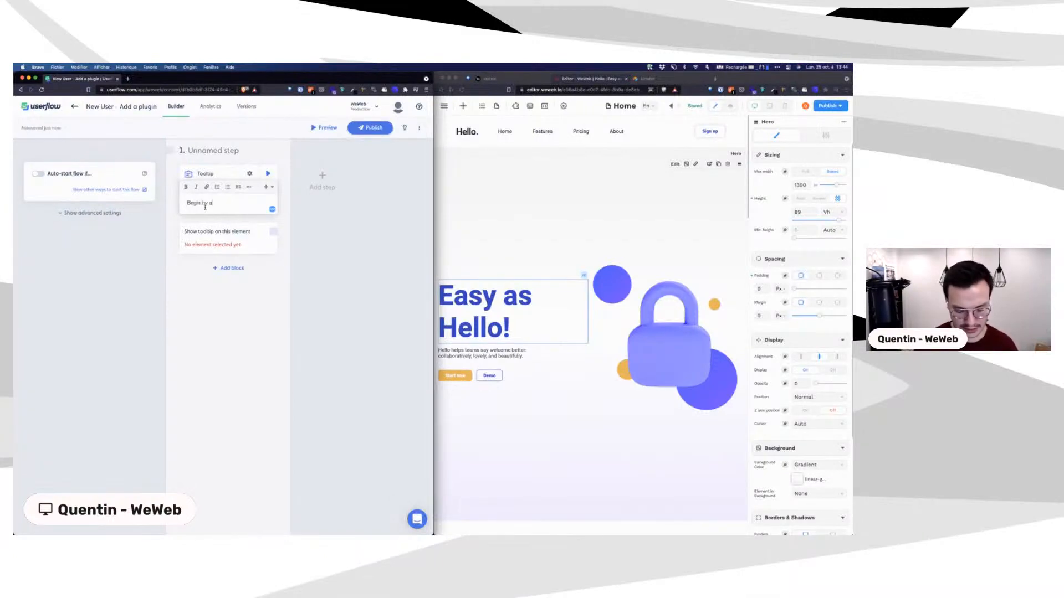
type("dding a new ")
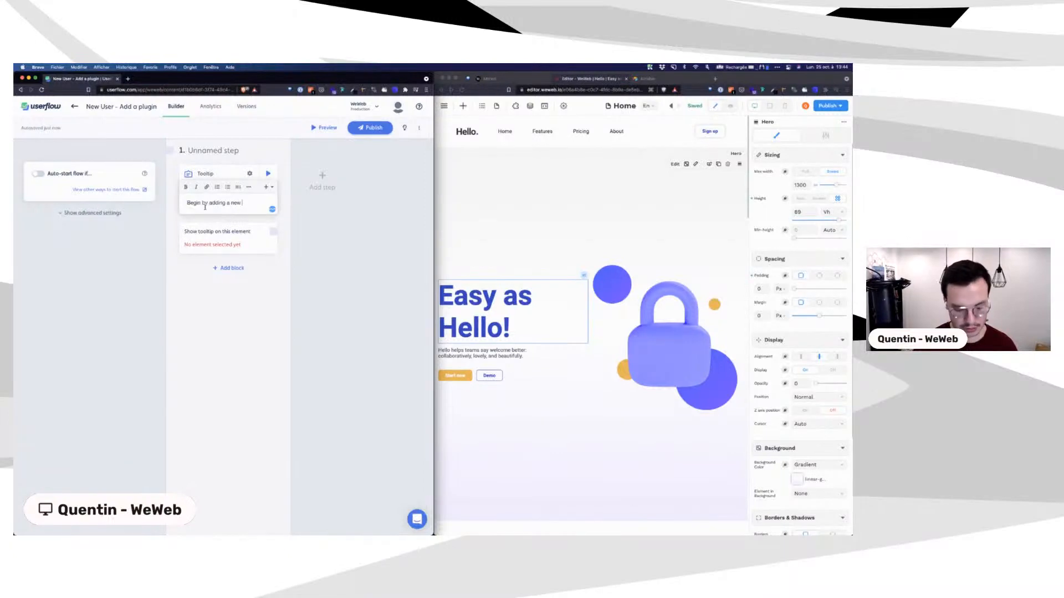
type("plugin to your website")
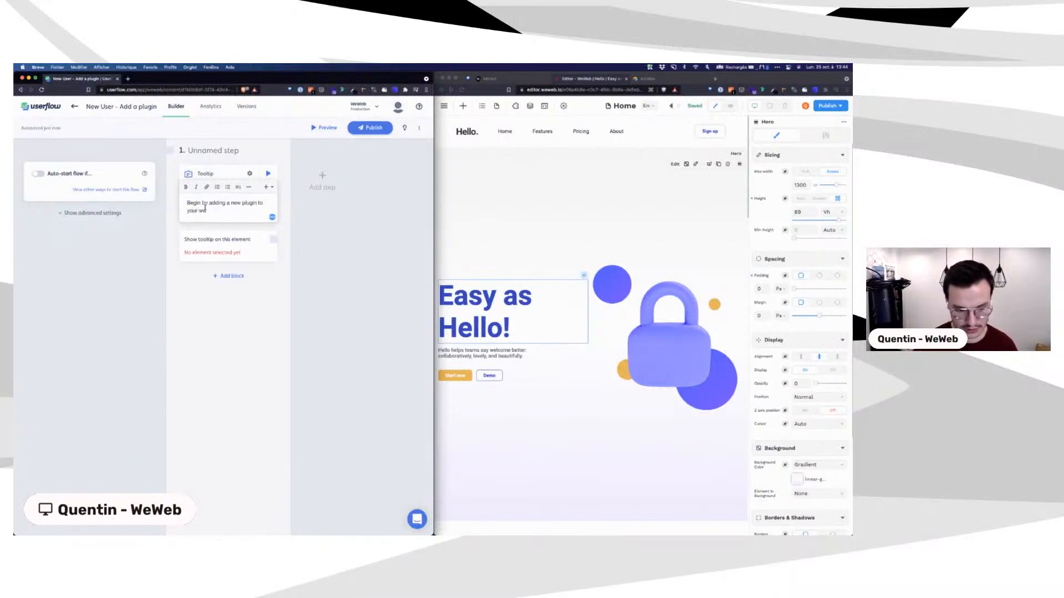
left_click(228, 244)
Step: Set the app URL to the WeWeb editor address and begin picking the target element
left_click(334, 181)
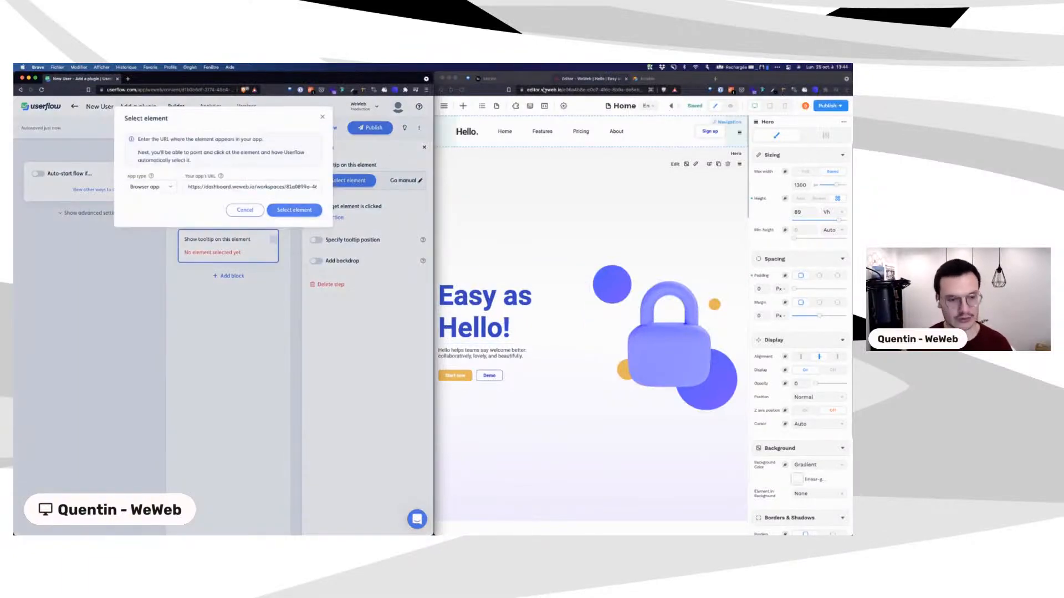
left_click(577, 88)
key("super+c")
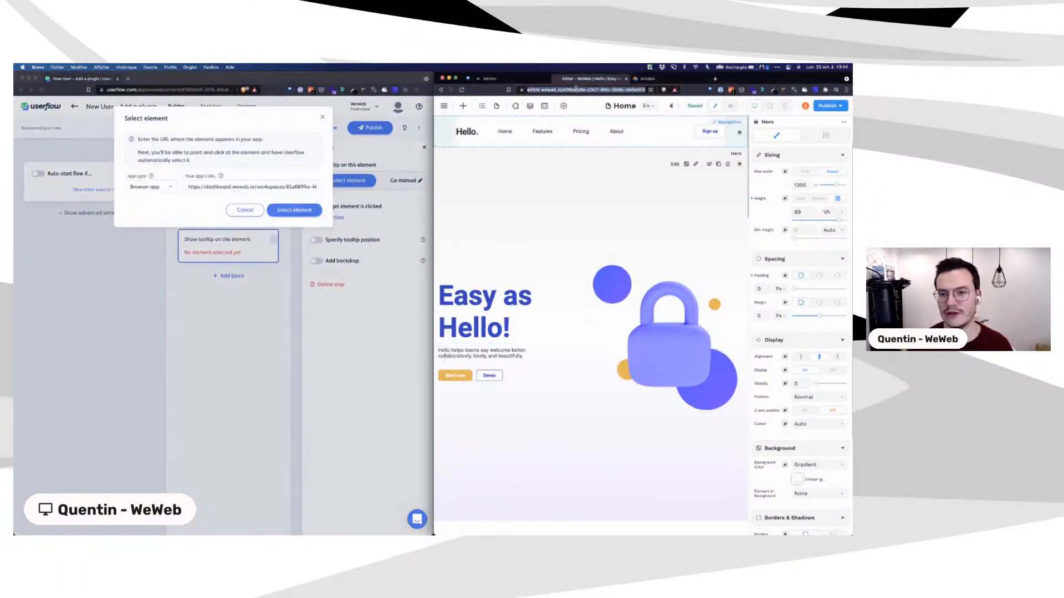
left_click(239, 187)
key("super+a")
key("super+v")
key("Return")
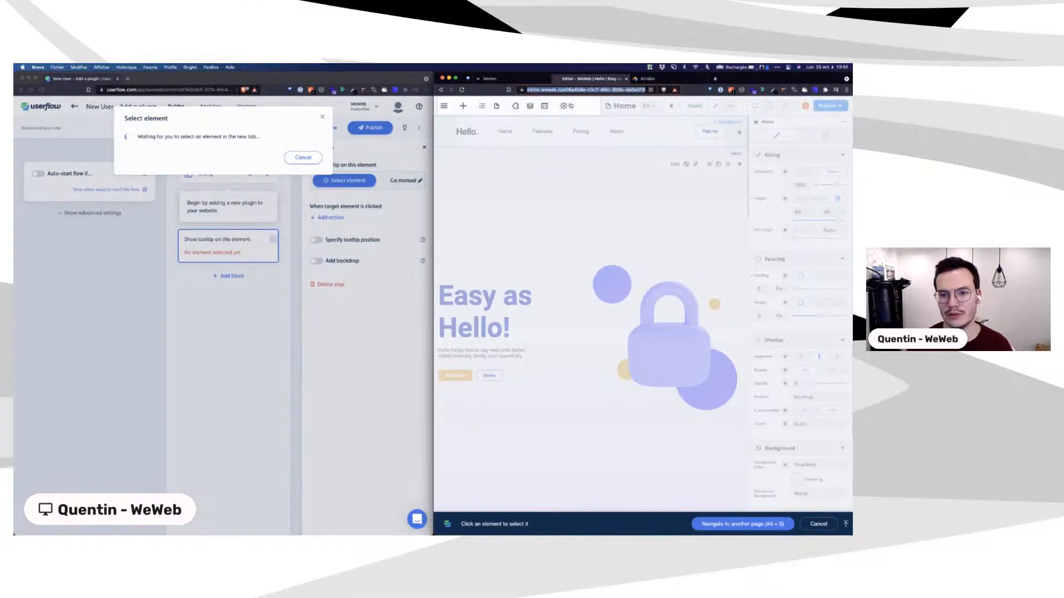
Step: Anchor the first tooltip to WeWeb's Plugins element, going to a new step 2 when clicked
left_click(513, 109)
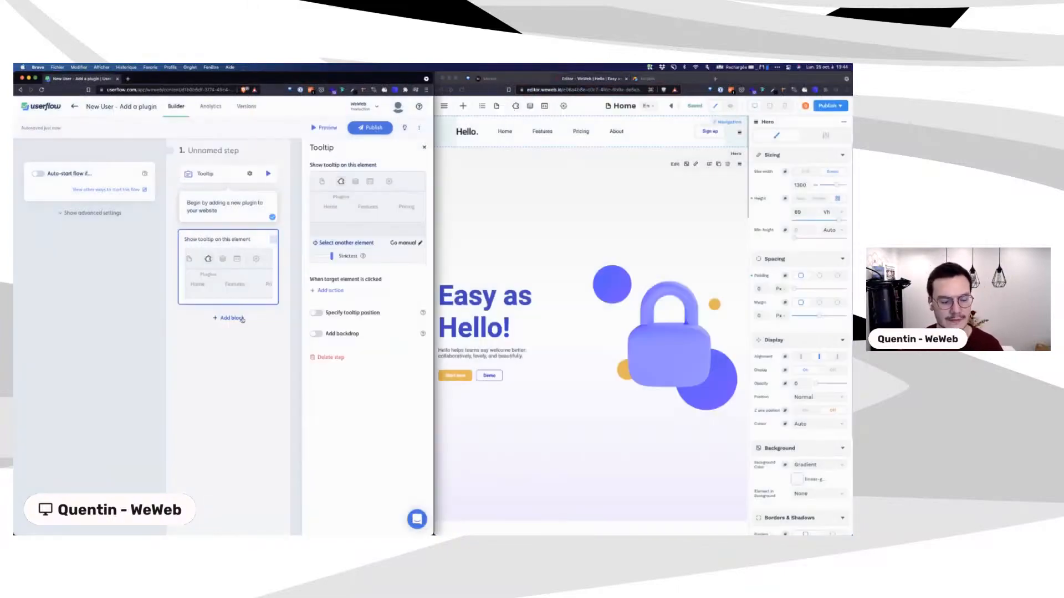
left_click(332, 290)
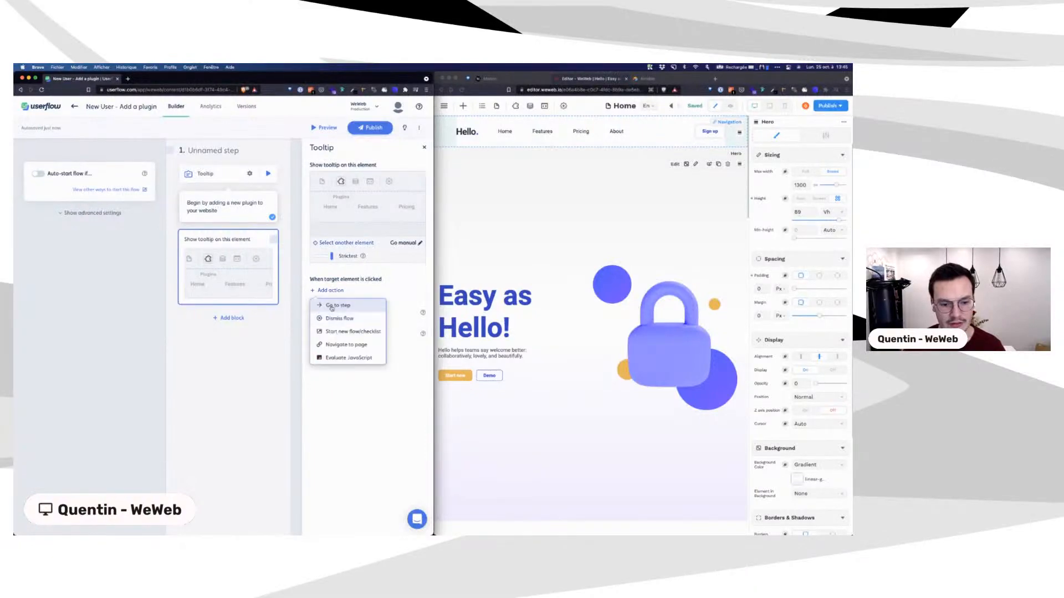
left_click(330, 302)
left_click(320, 305)
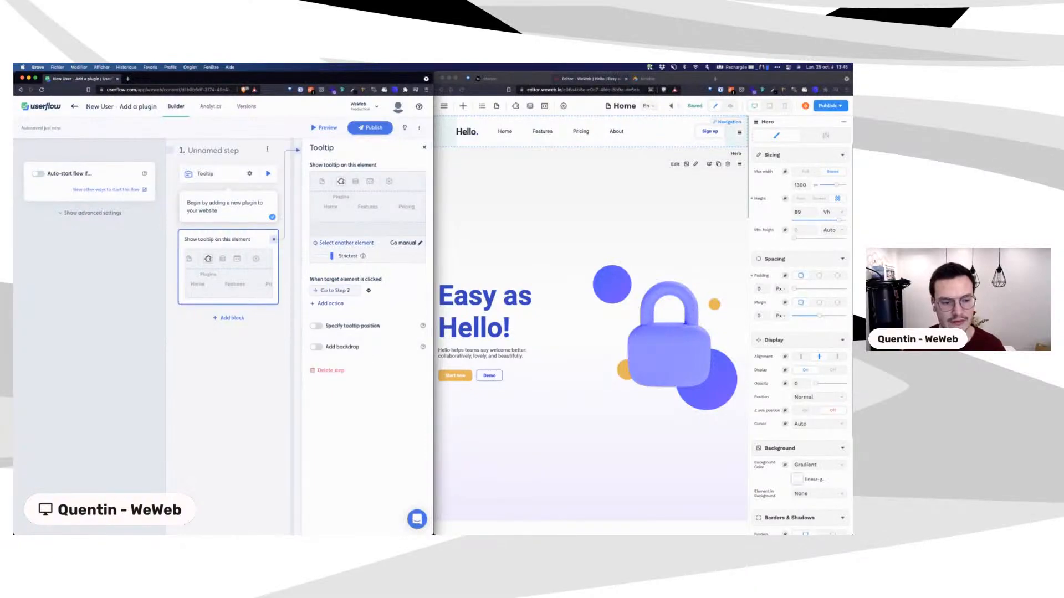
Step: Add a backdrop to the first tooltip and test it on WeWeb's plugin list
left_click(245, 175)
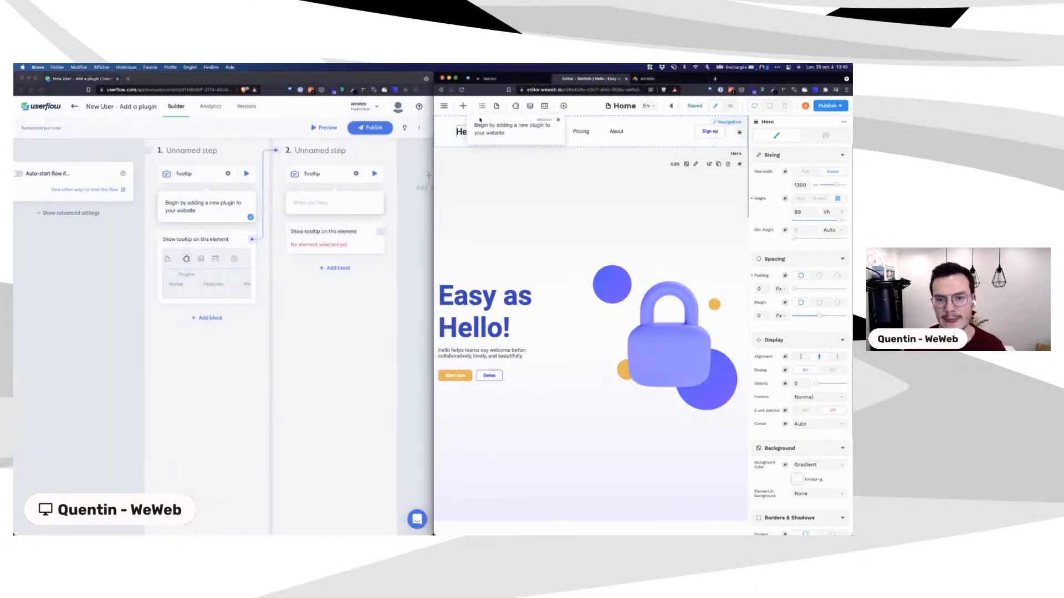
left_click(204, 244)
left_click(205, 241)
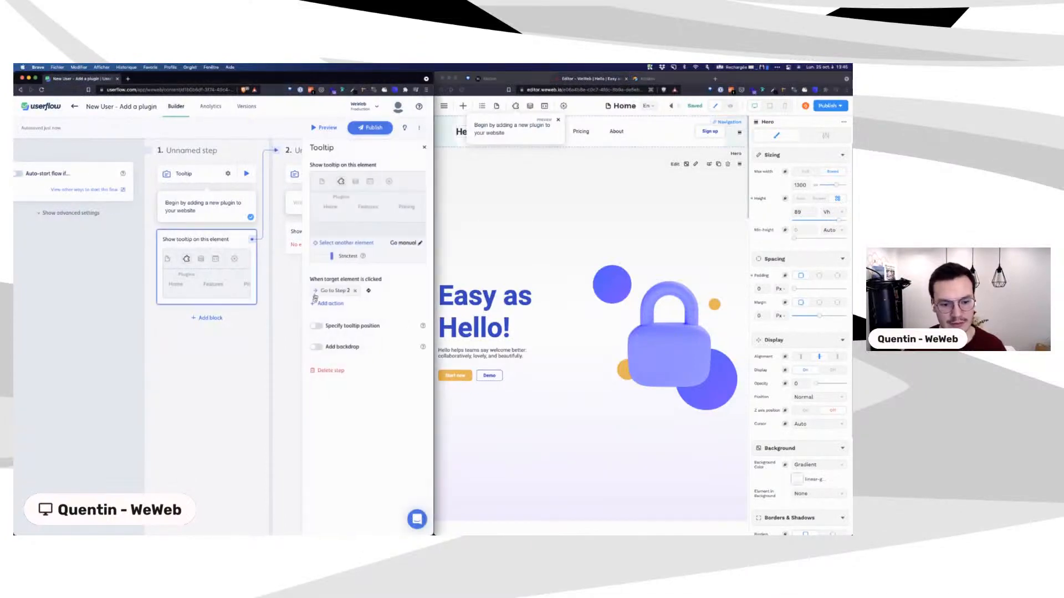
left_click(316, 348)
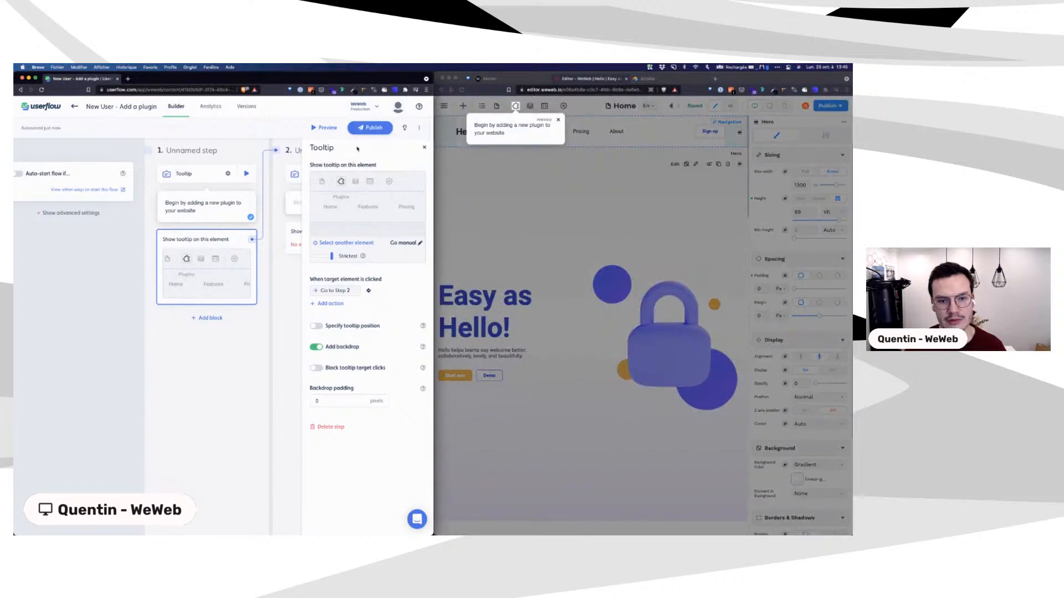
left_click(523, 109)
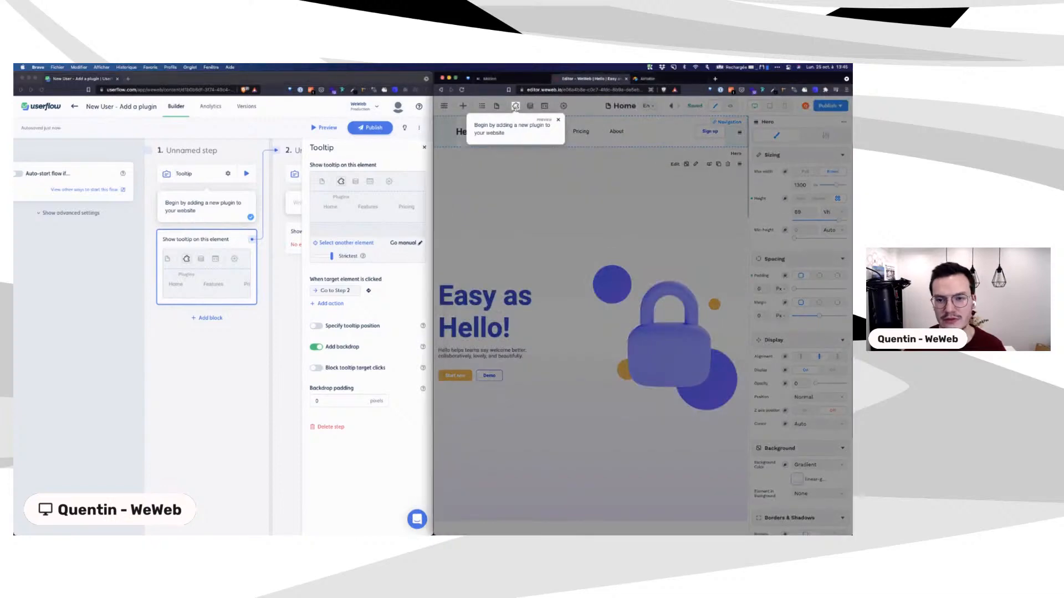
left_click(516, 107)
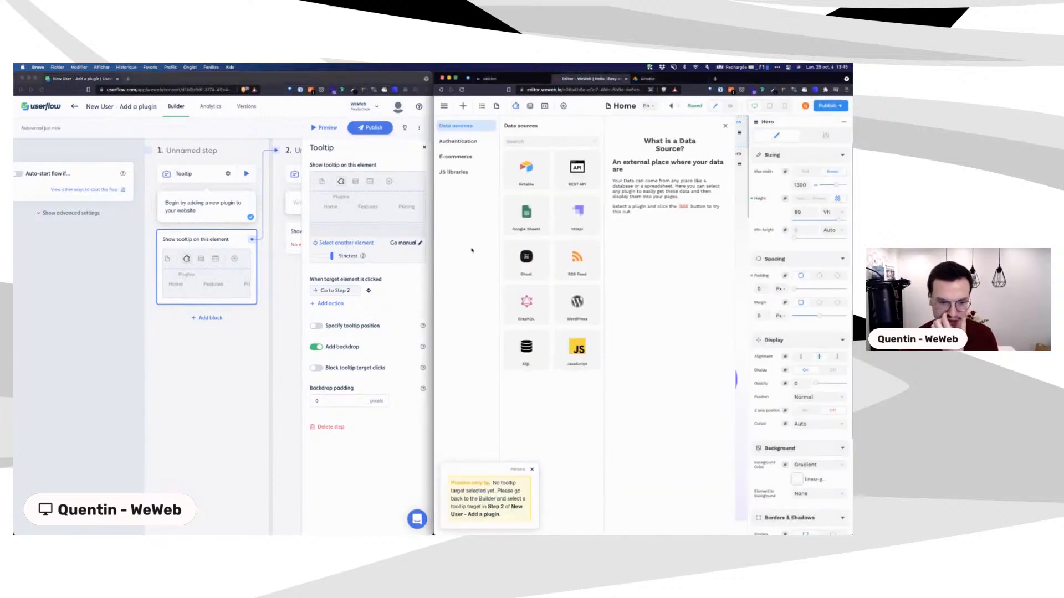
scroll(271, 205, "right", 5)
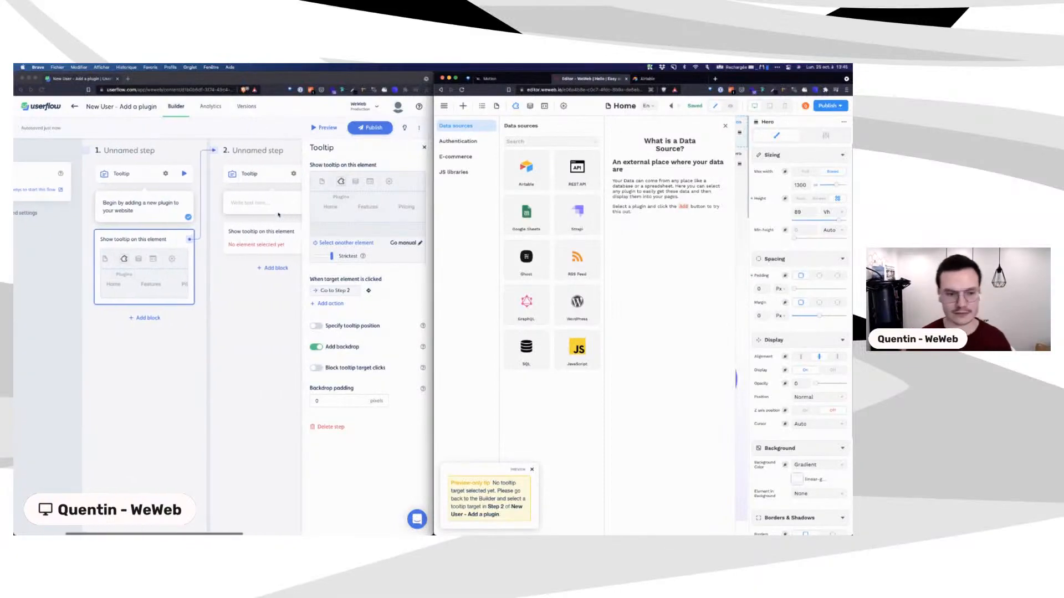
scroll(278, 214, "right", 2)
left_click(180, 204)
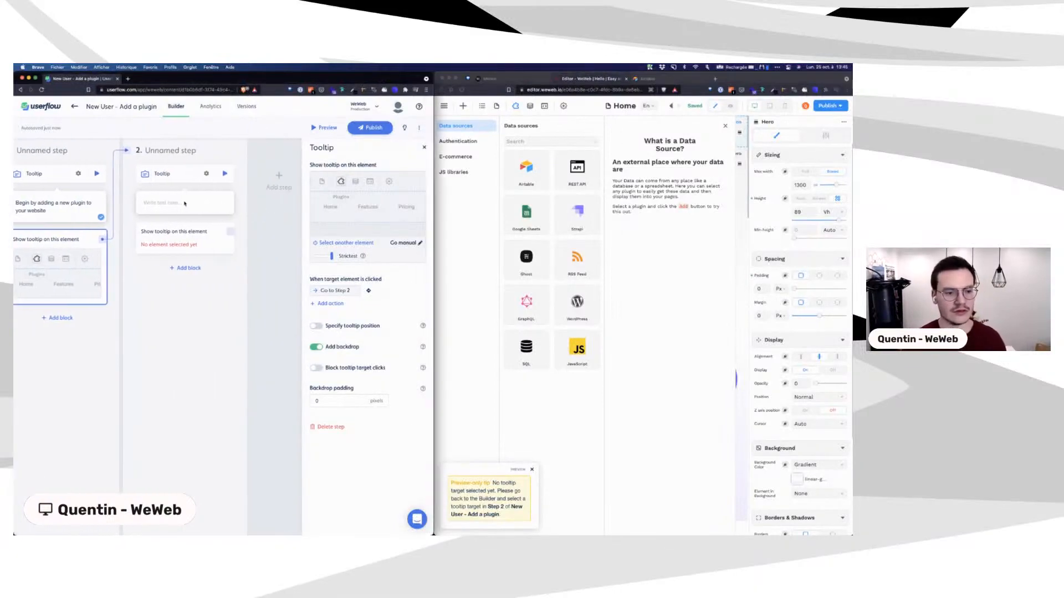
Step: Set step 2's tooltip to 'Select Airtable', targeting WeWeb's Airtable card
type("Sele")
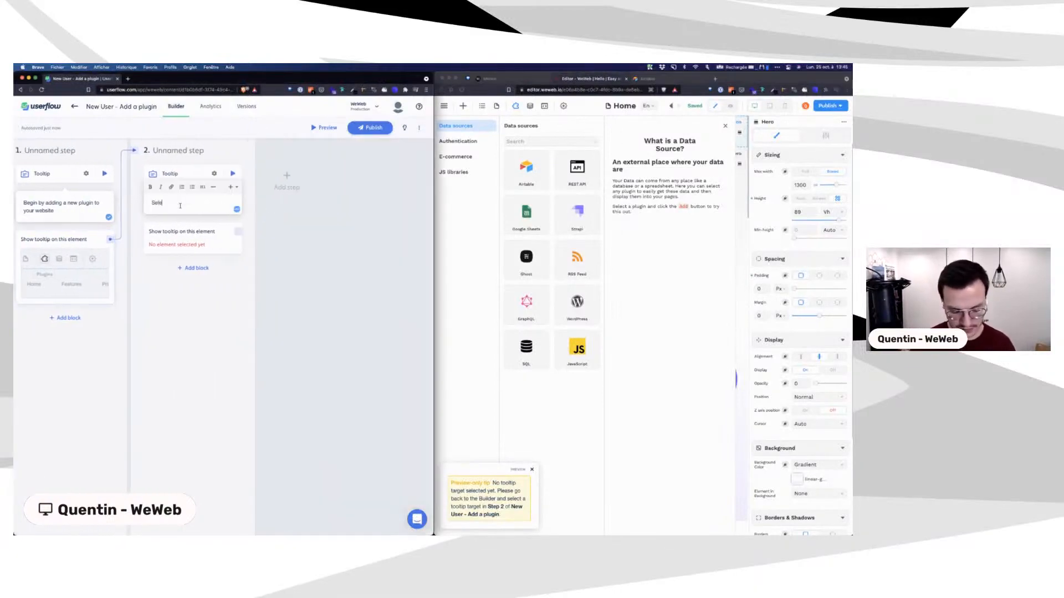
type("ct Airtable")
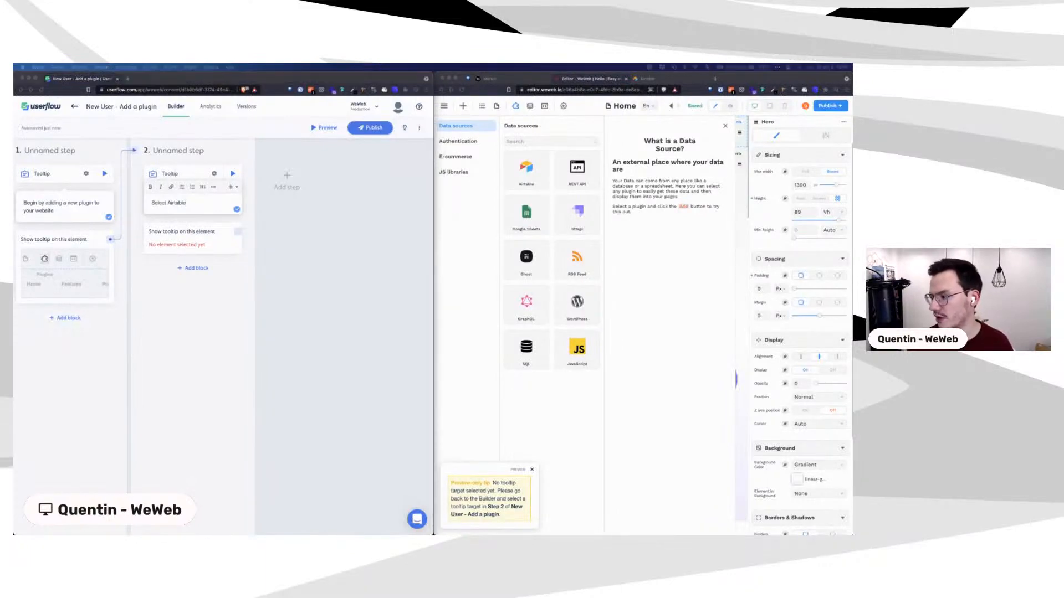
left_click(191, 231)
left_click(356, 180)
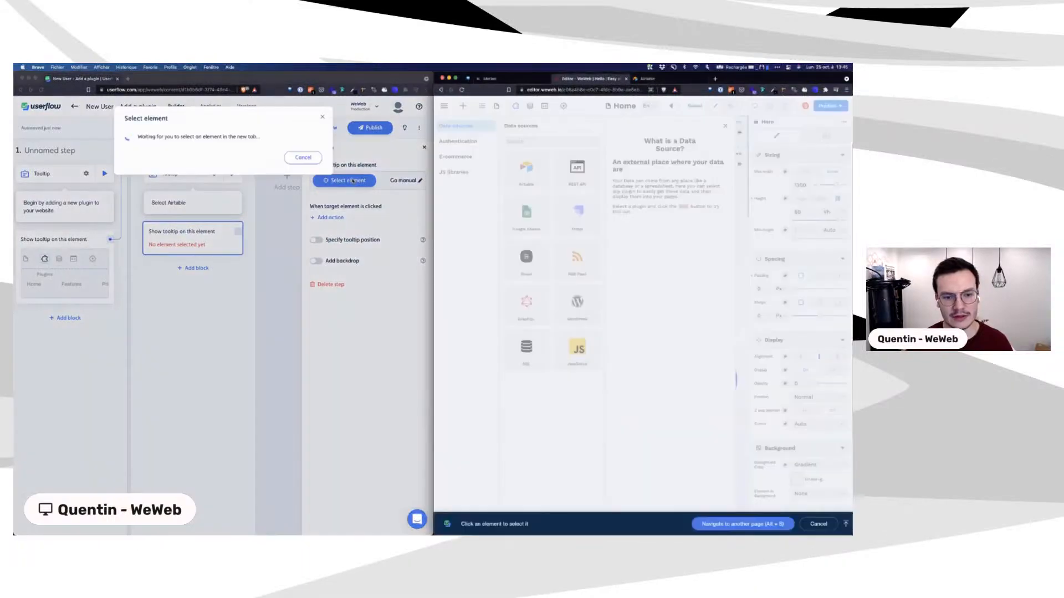
left_click(506, 178)
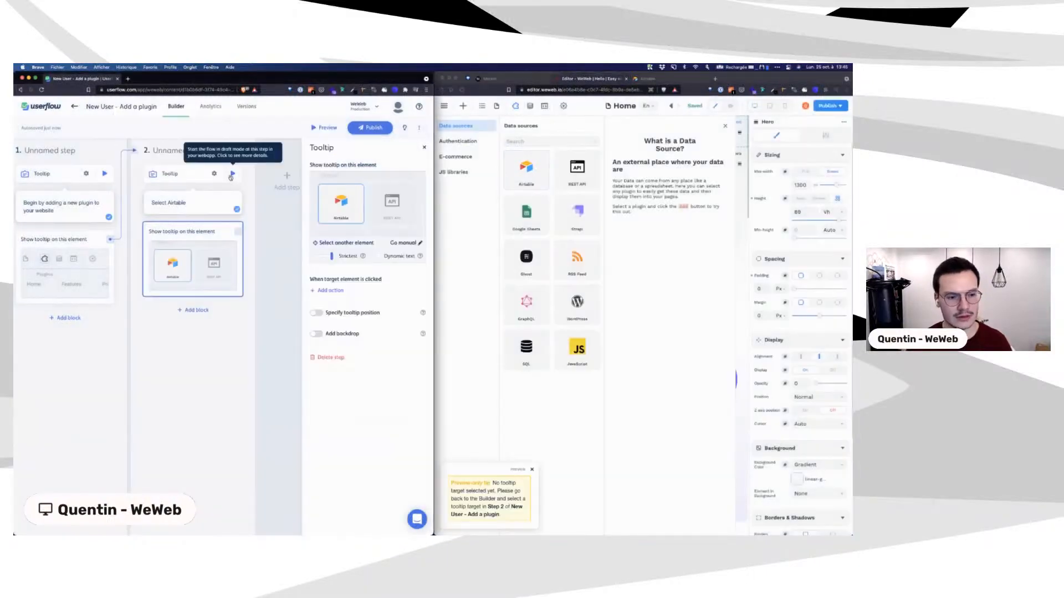
Step: Preview the flow from step 2 and try custom tooltip positioning, then revert it
left_click(232, 175)
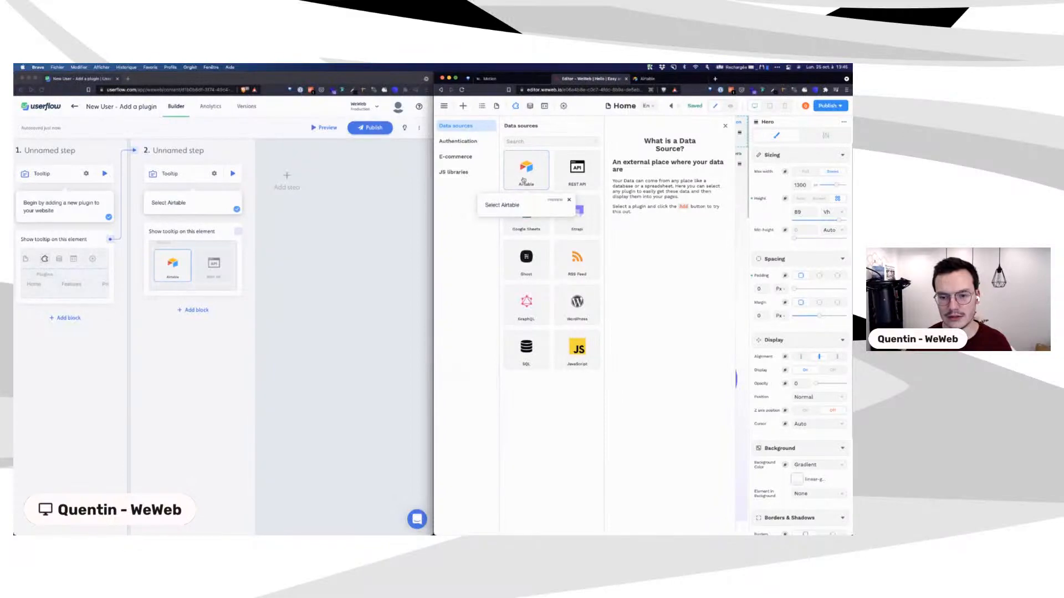
left_click(205, 230)
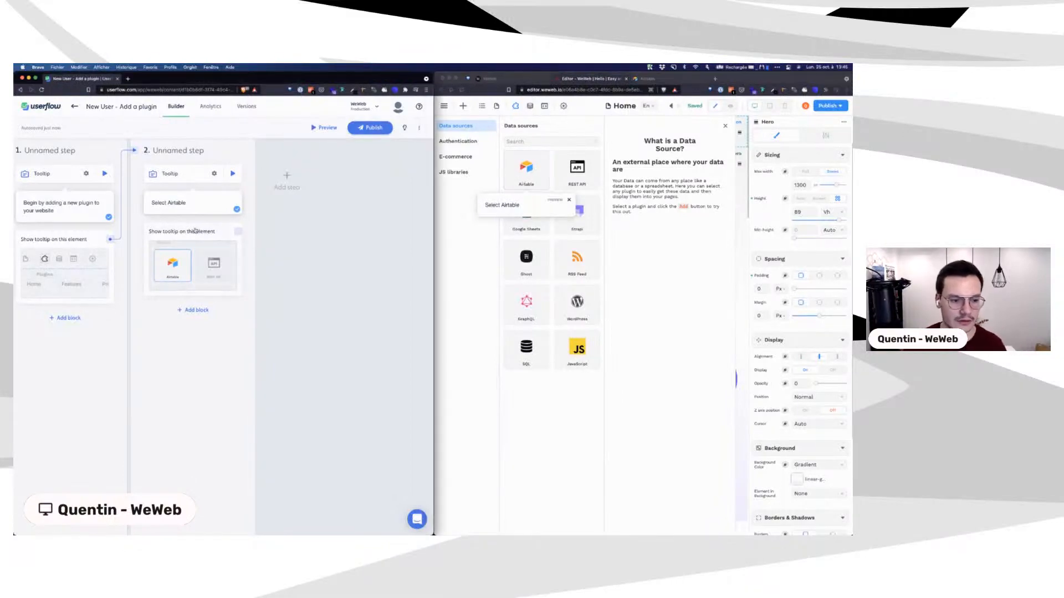
left_click(196, 231)
left_click(327, 316)
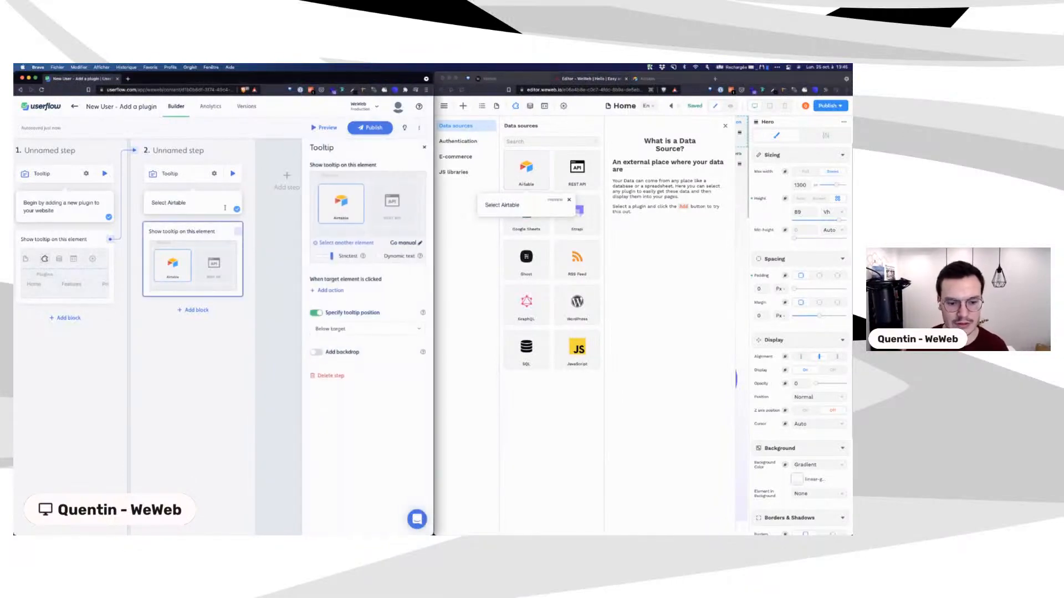
left_click(316, 313)
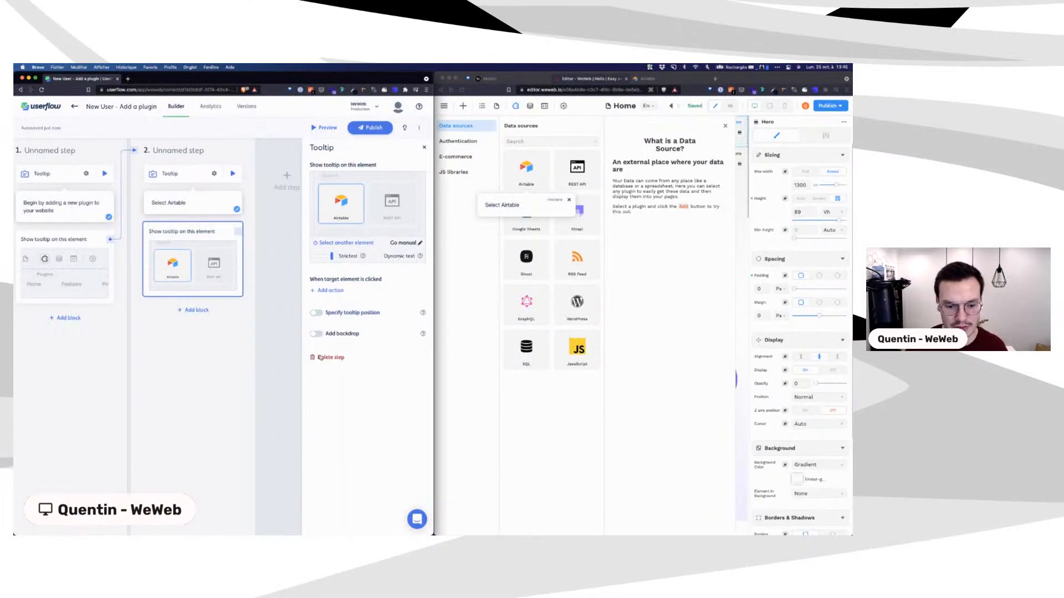
left_click(237, 219)
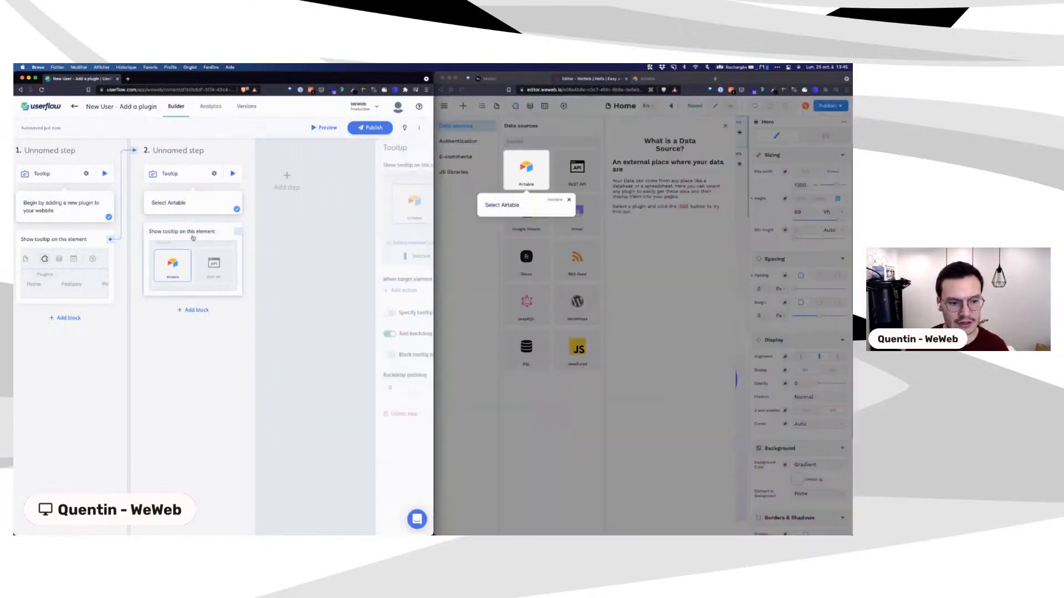
Step: Make clicking the Airtable target go to a newly created step 3
left_click(195, 238)
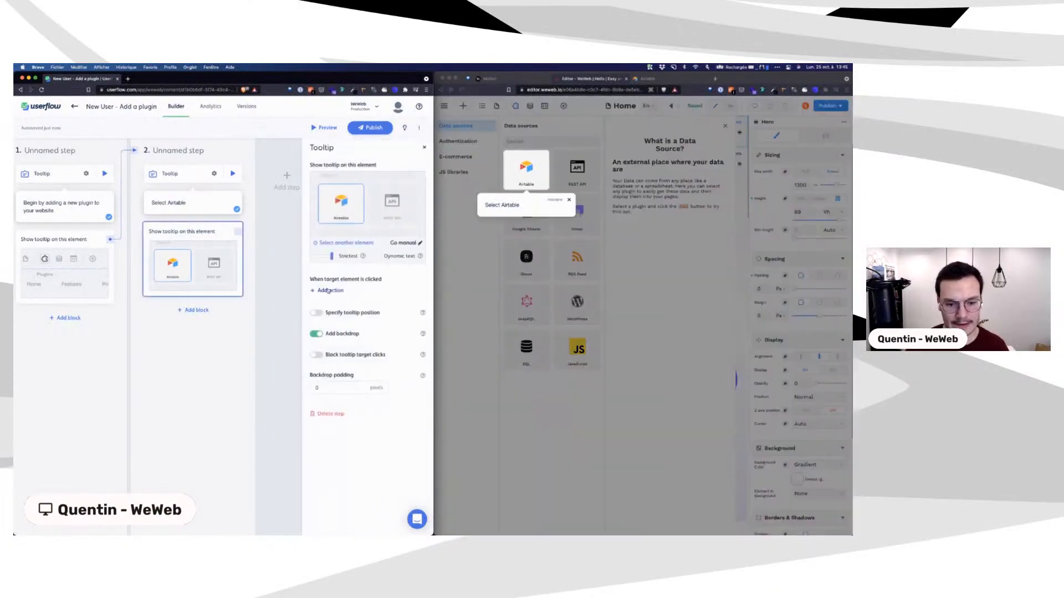
left_click(329, 290)
left_click(331, 304)
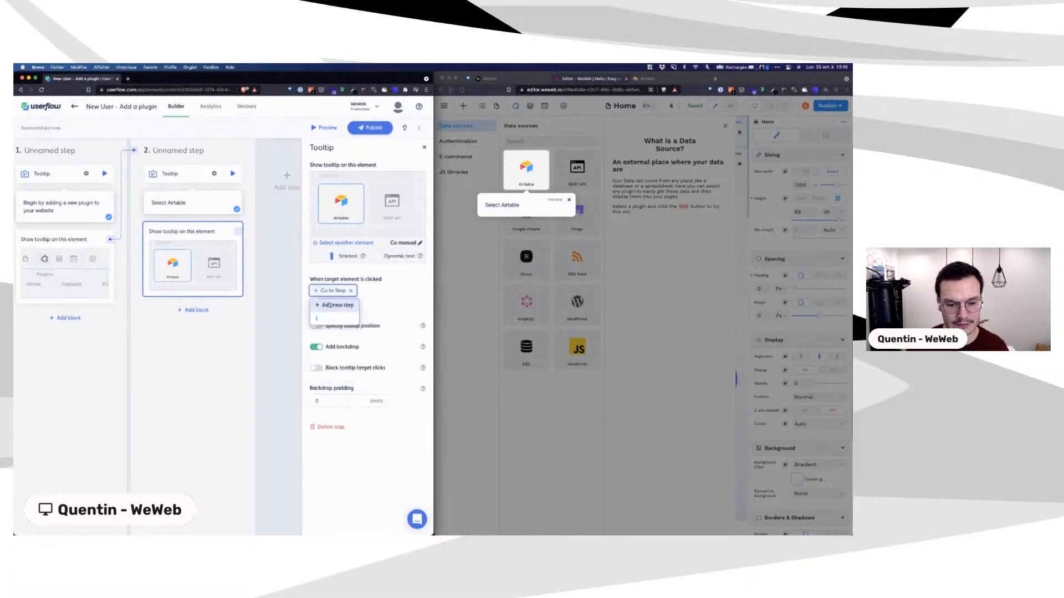
left_click(331, 305)
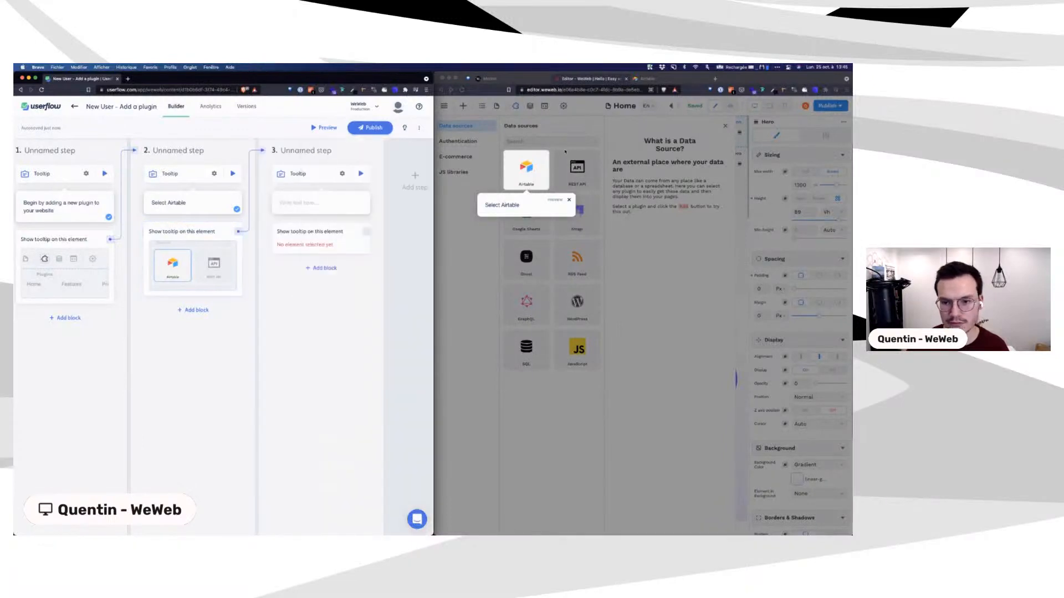
Step: Advance the preview by choosing the Airtable data source, then open step 3's settings
left_click(536, 167)
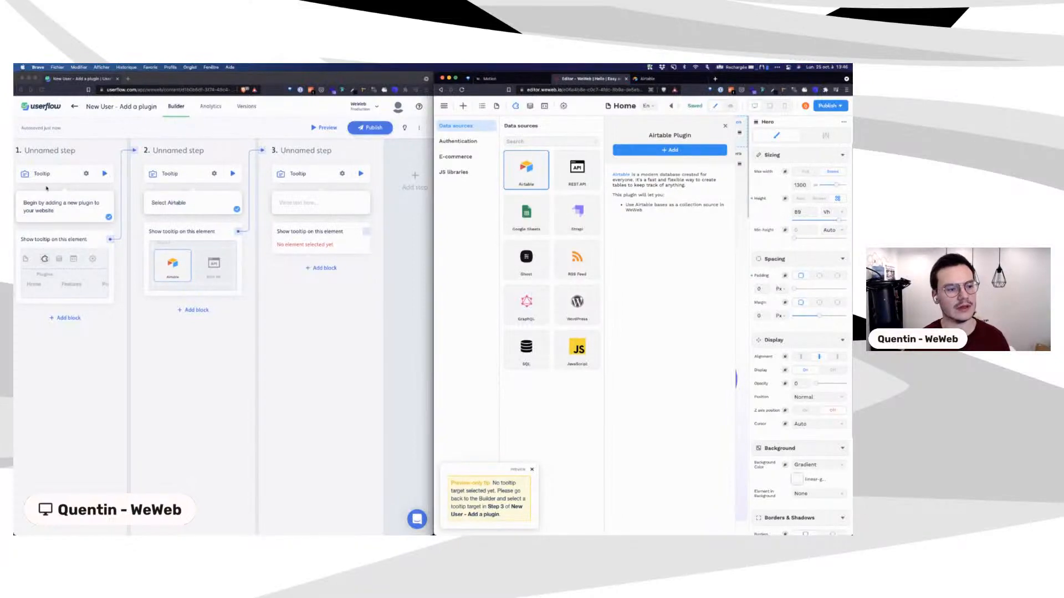
left_click(318, 178)
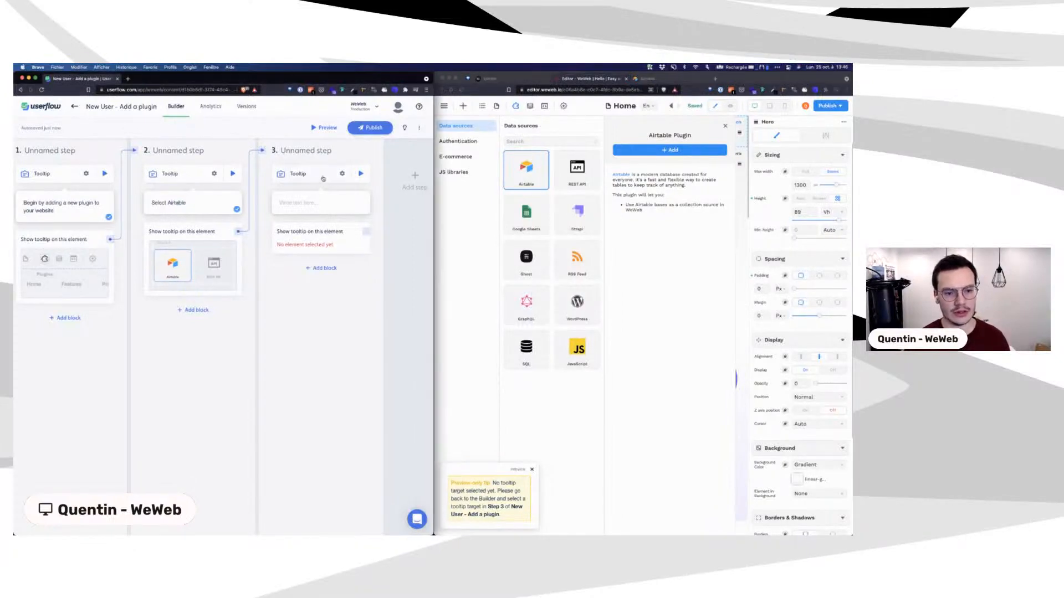
left_click(323, 178)
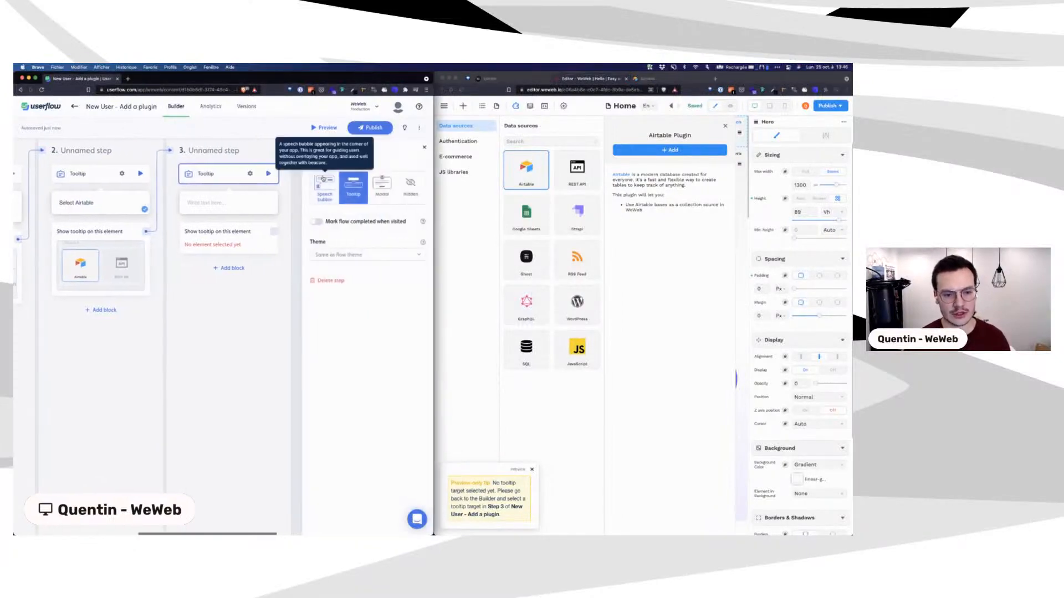
Step: Set step 3's step type to Hidden
left_click(409, 190)
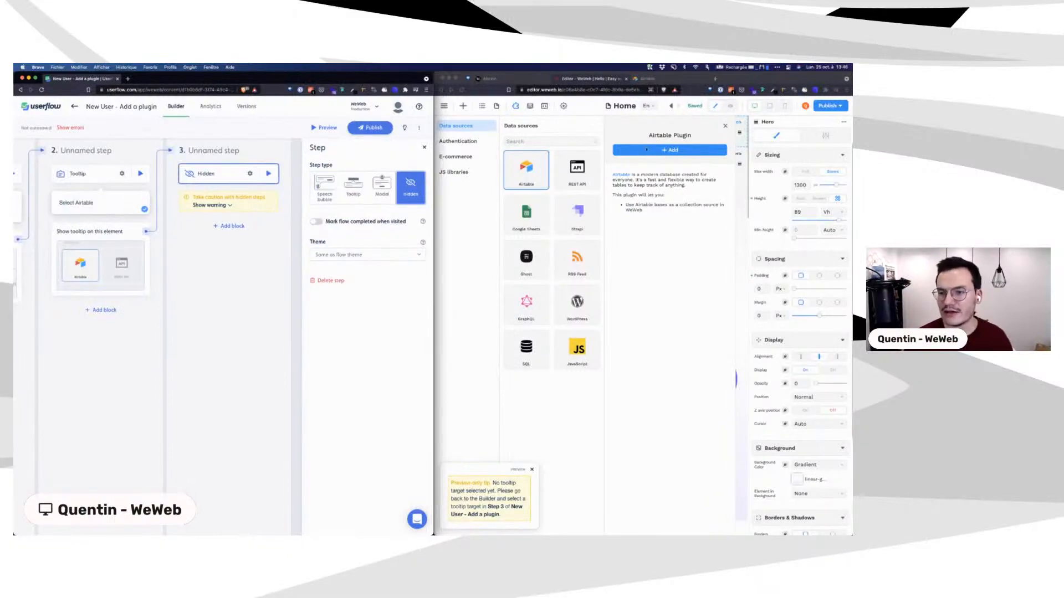
Step: Inspect the Add button in Brave DevTools and dock DevTools along the bottom
right_click(644, 150)
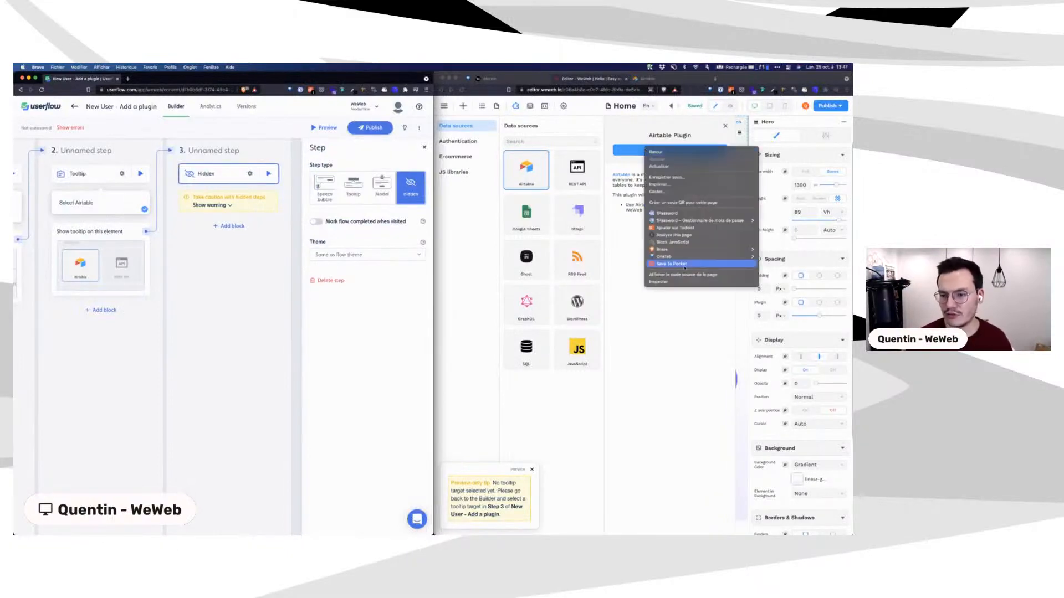
left_click(671, 283)
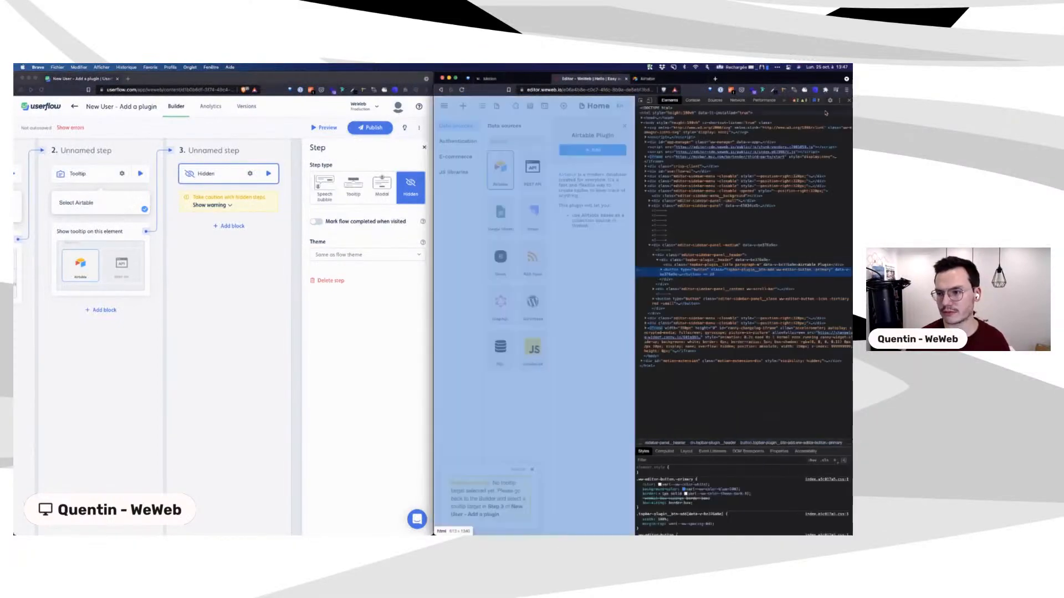
left_click(838, 101)
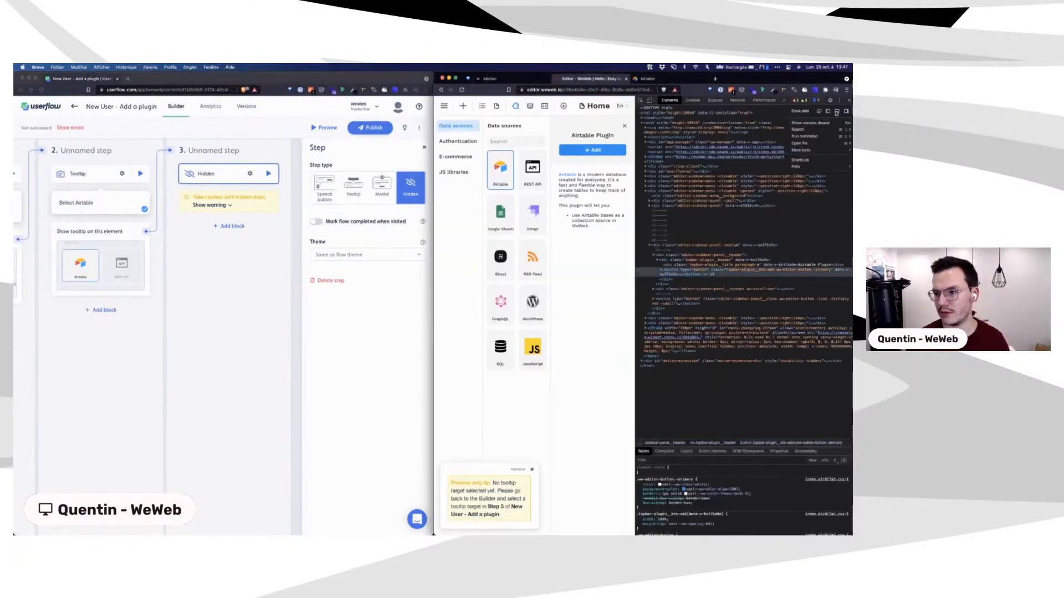
left_click(829, 112)
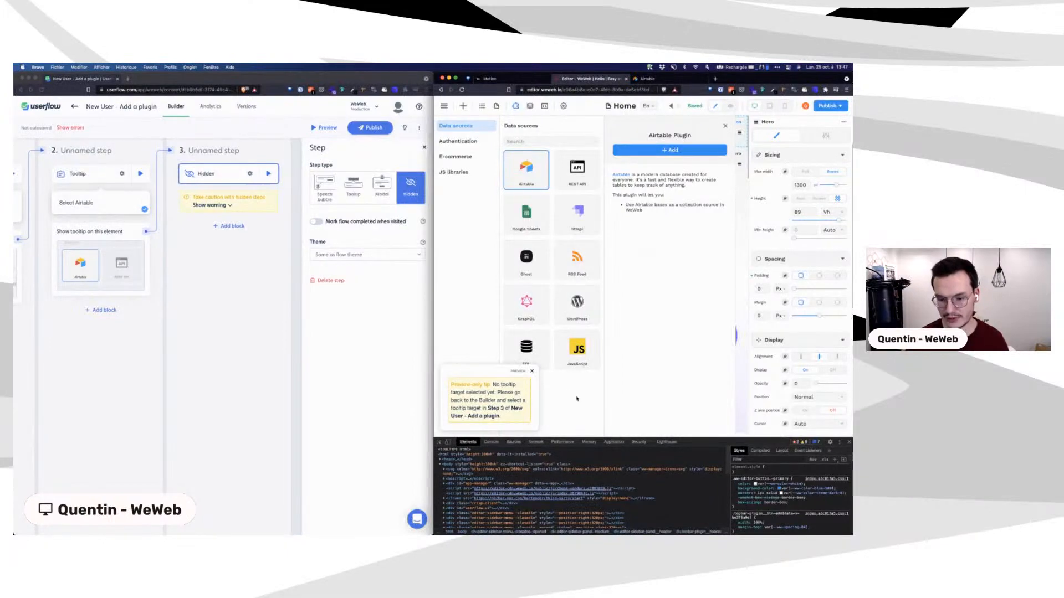
Step: Pick the Add button to locate its element with class topbar-plugin__btn-add
scroll(590, 492, "down", 3)
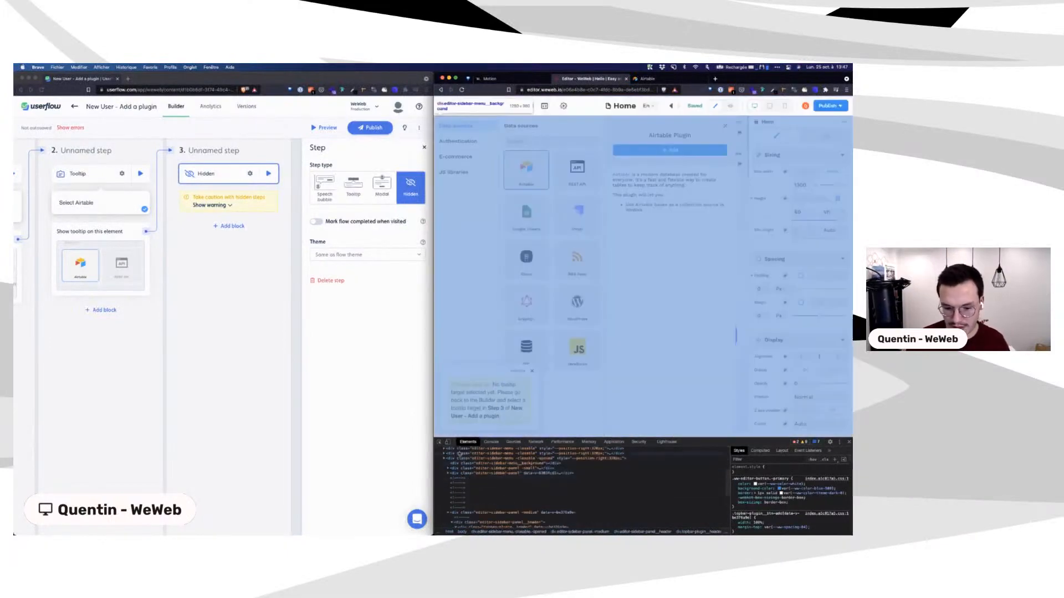
left_click(438, 443)
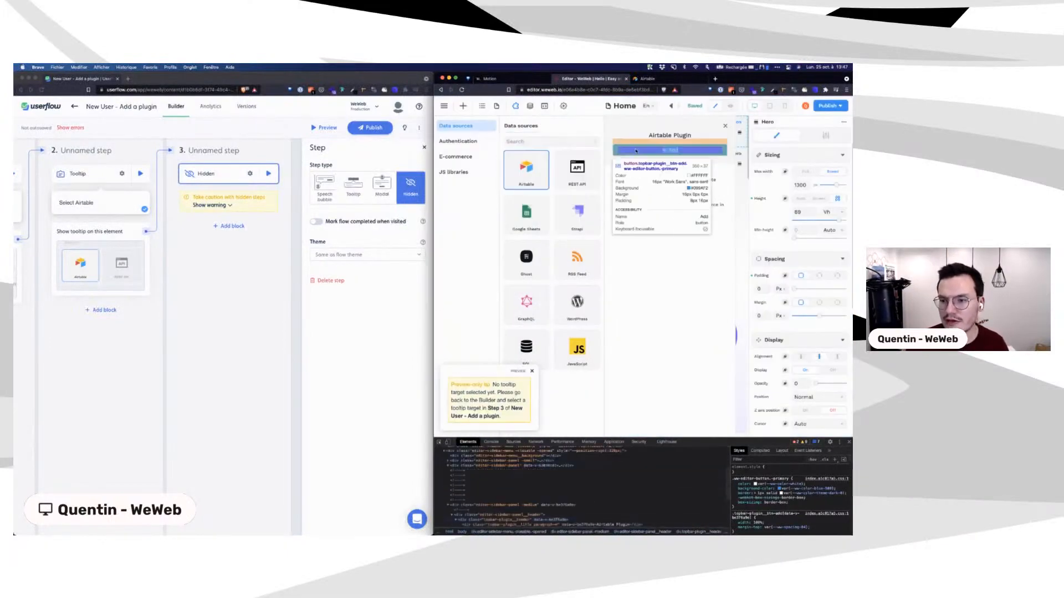
left_click(636, 151)
scroll(509, 483, "down", 2)
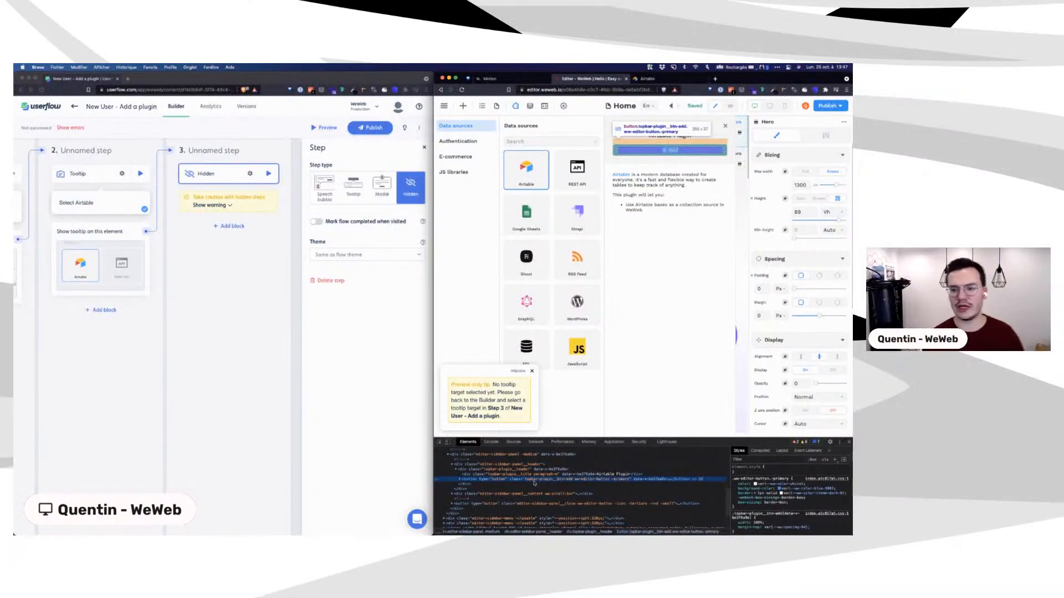
Step: Add a trigger block to step 3 of the flow
left_click(218, 223)
left_click(226, 226)
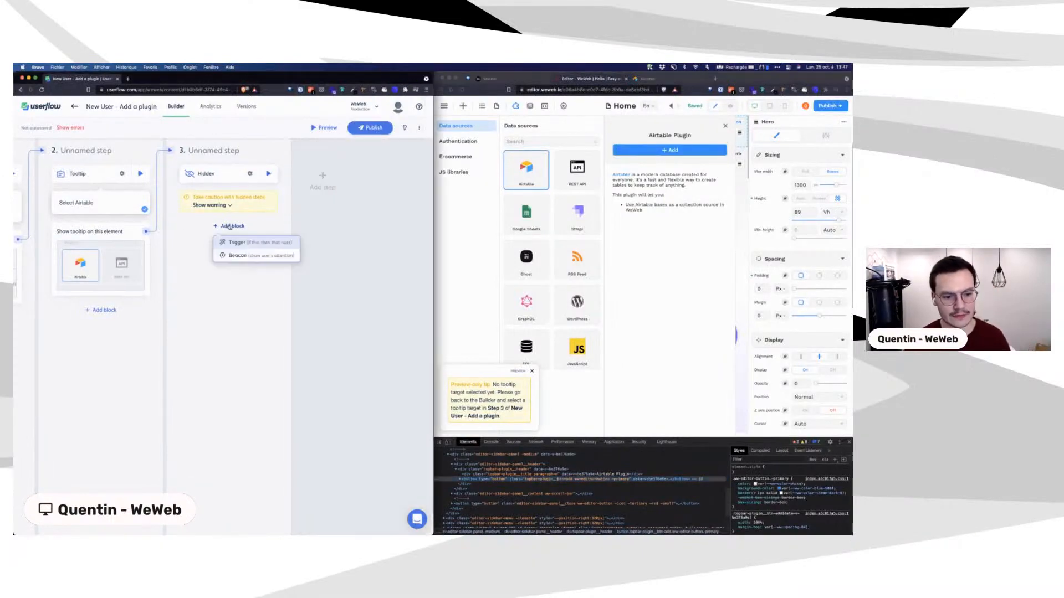
left_click(270, 246)
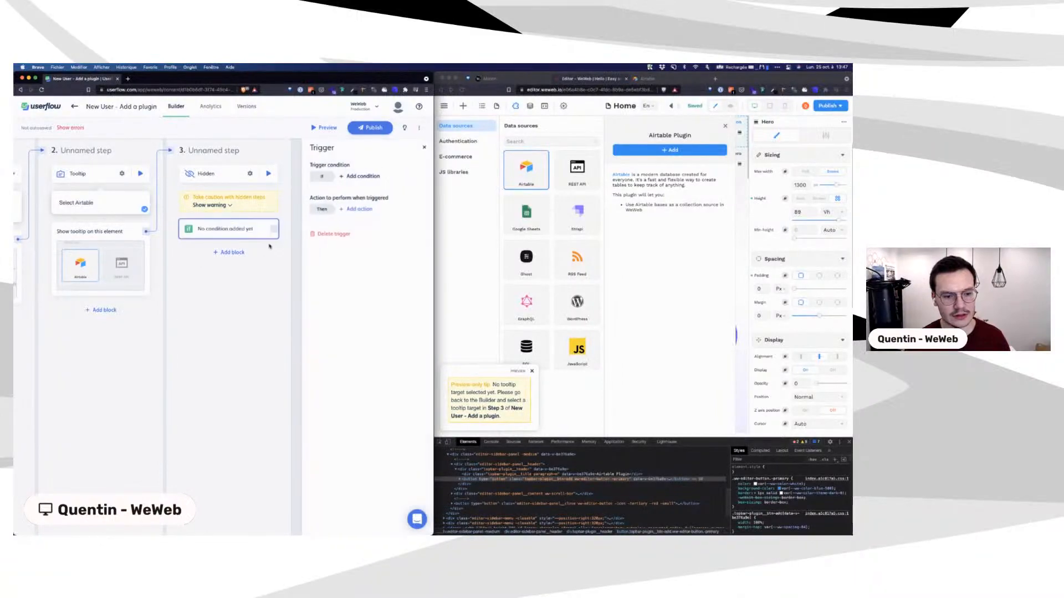
left_click(369, 177)
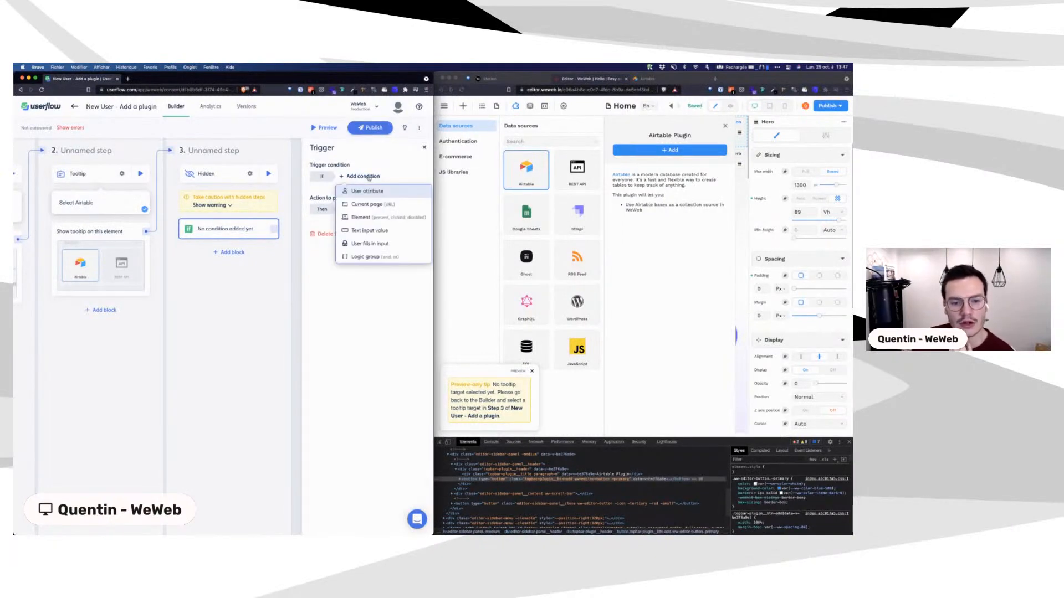
left_click(423, 150)
Step: Set step 3's trigger condition to 'This element is present'
left_click(240, 228)
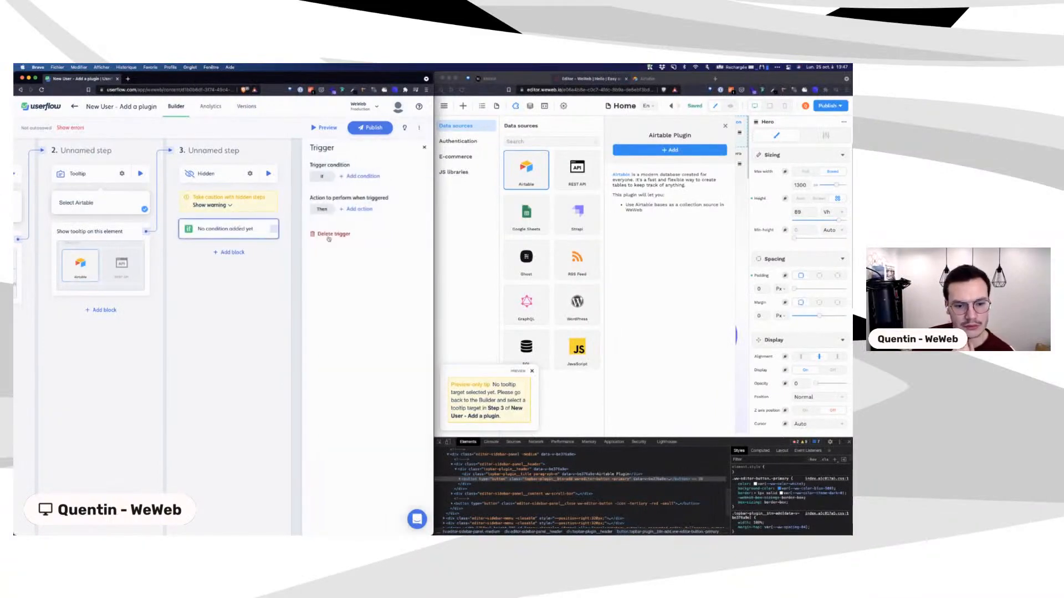
left_click(353, 176)
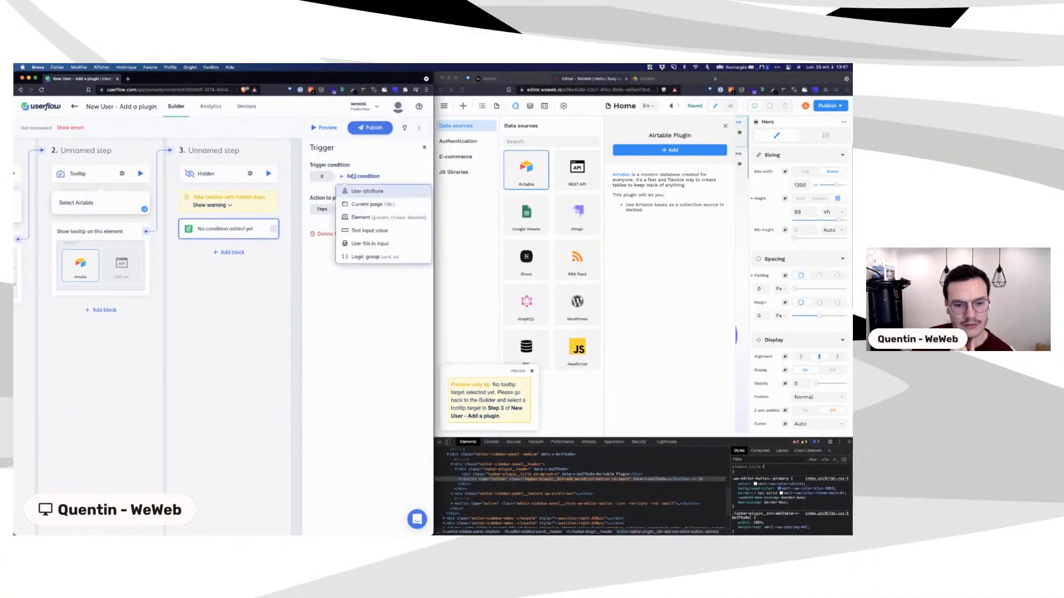
left_click(359, 178)
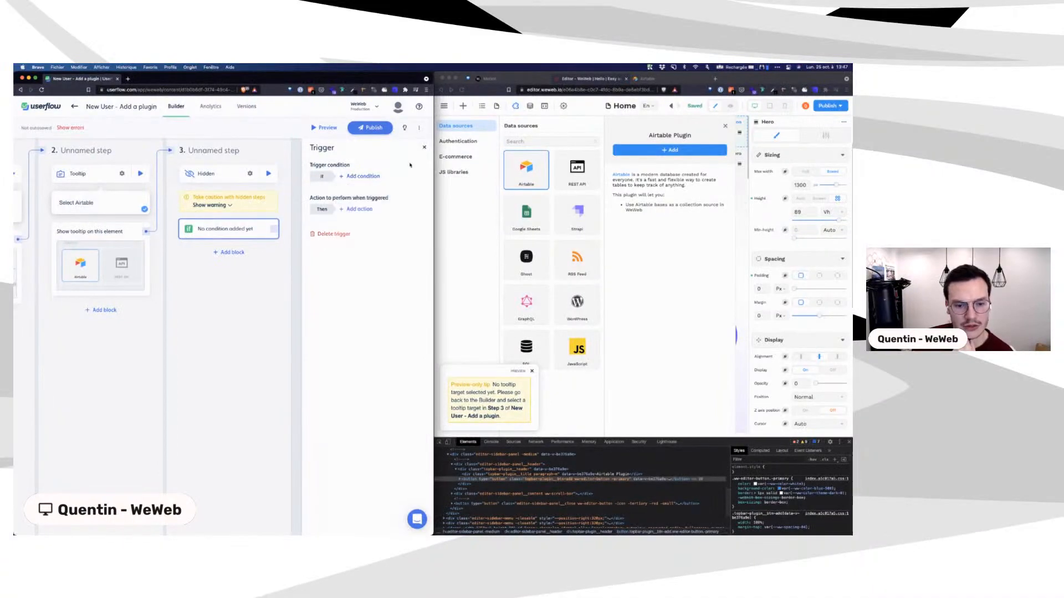
left_click(351, 210)
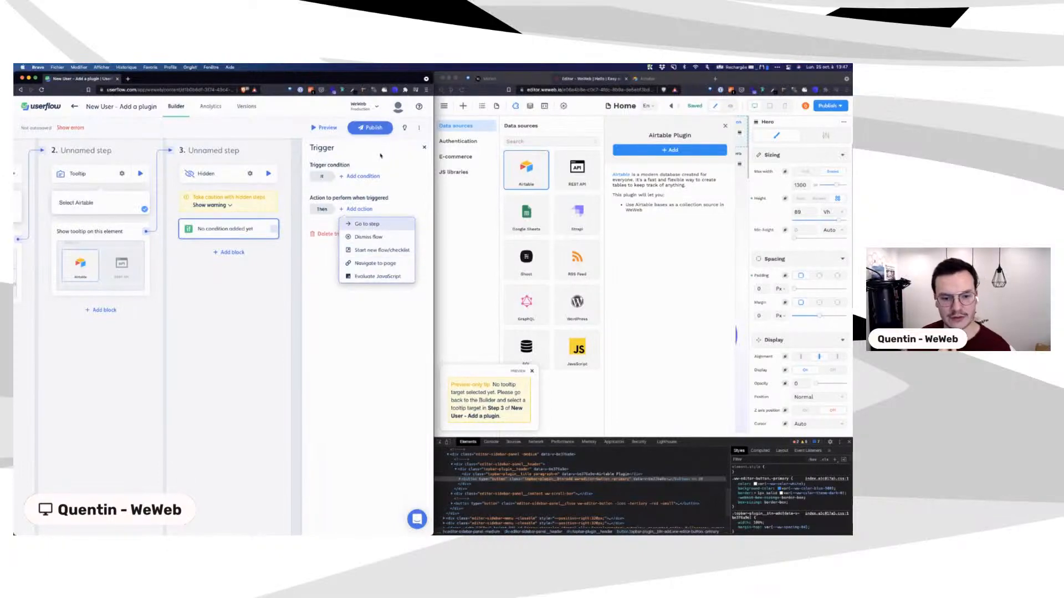
left_click(381, 189)
left_click(375, 178)
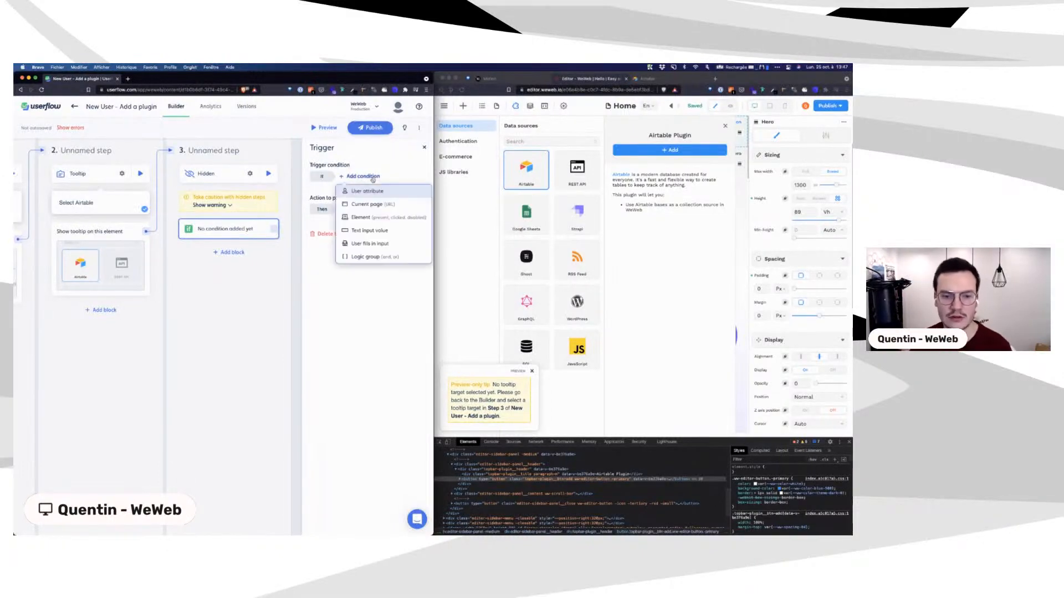
left_click(363, 217)
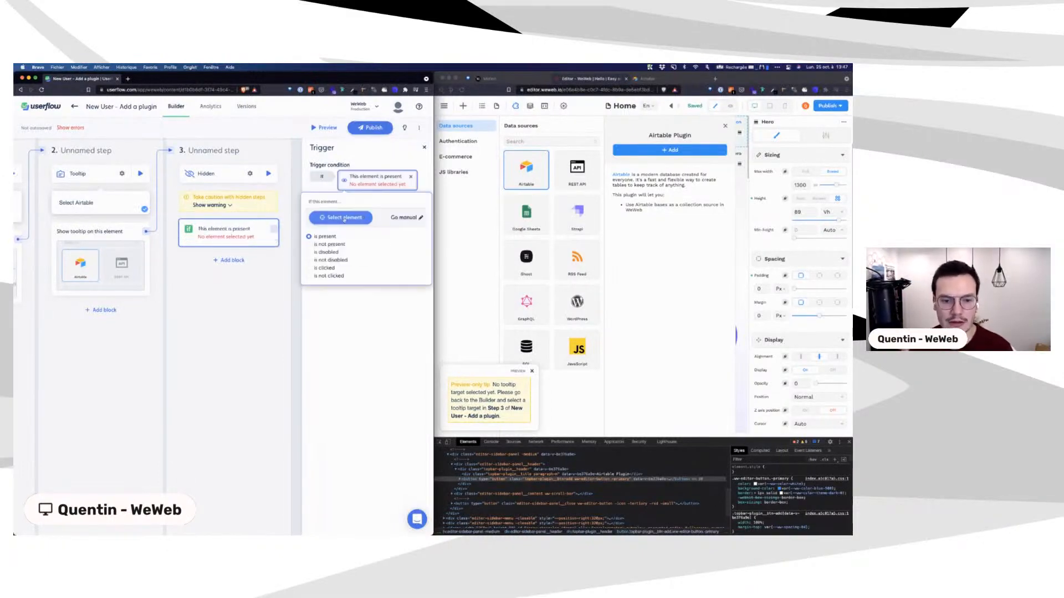
Step: Target the Airtable Add button in the condition and add an Evaluate JavaScript action
left_click(344, 218)
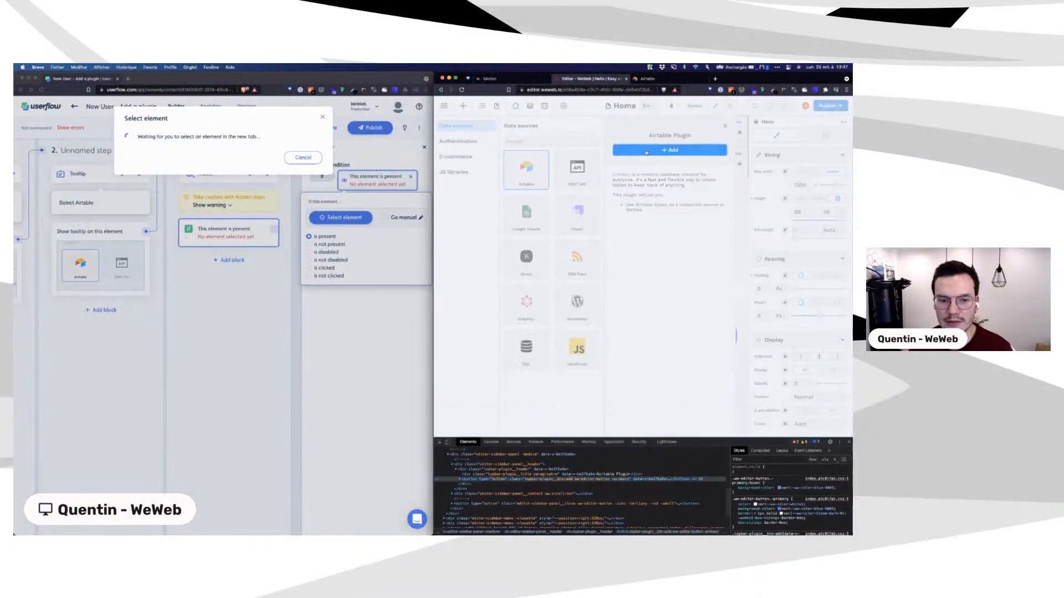
left_click(646, 151)
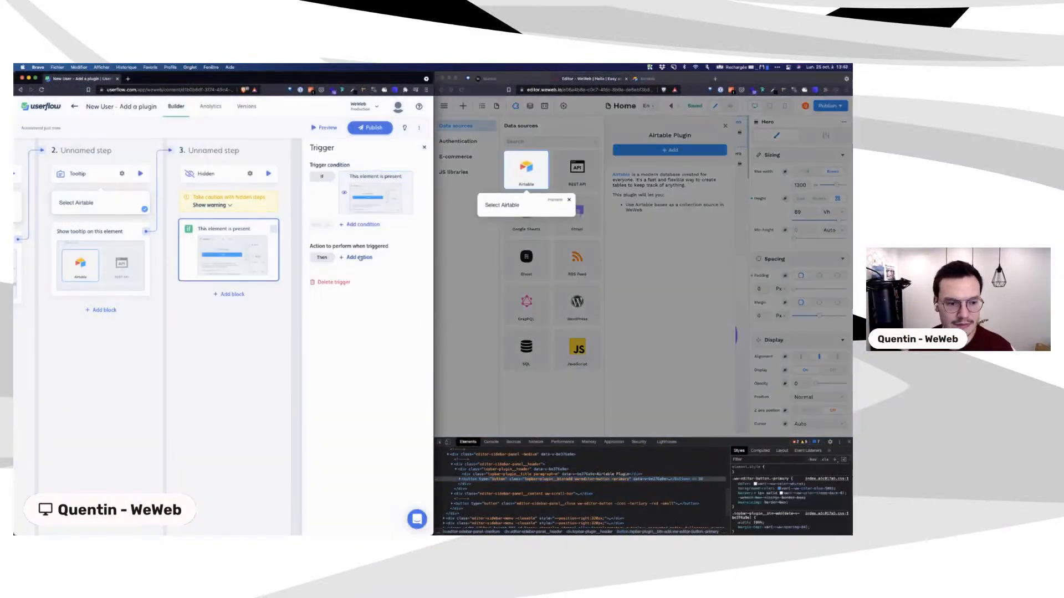
left_click(360, 258)
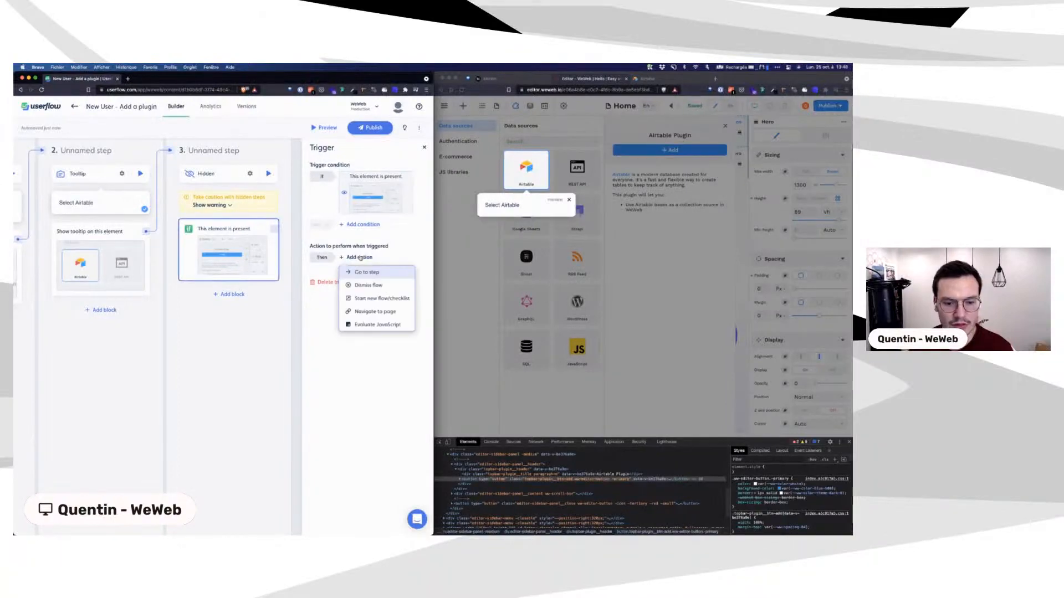
left_click(371, 325)
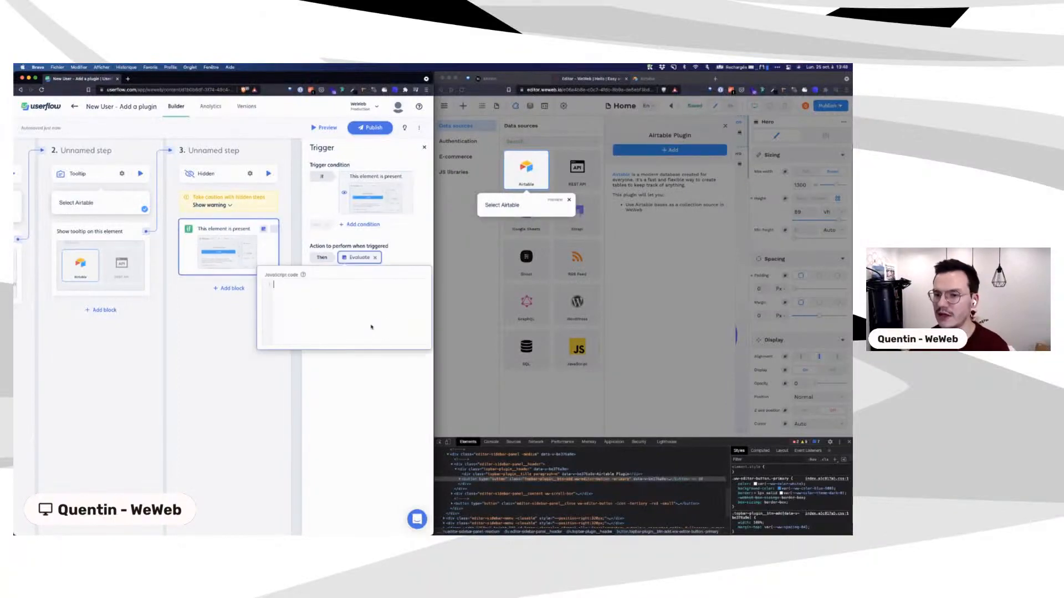
Step: Close the preview guide and place the cursor in the JavaScript code field
left_click(568, 200)
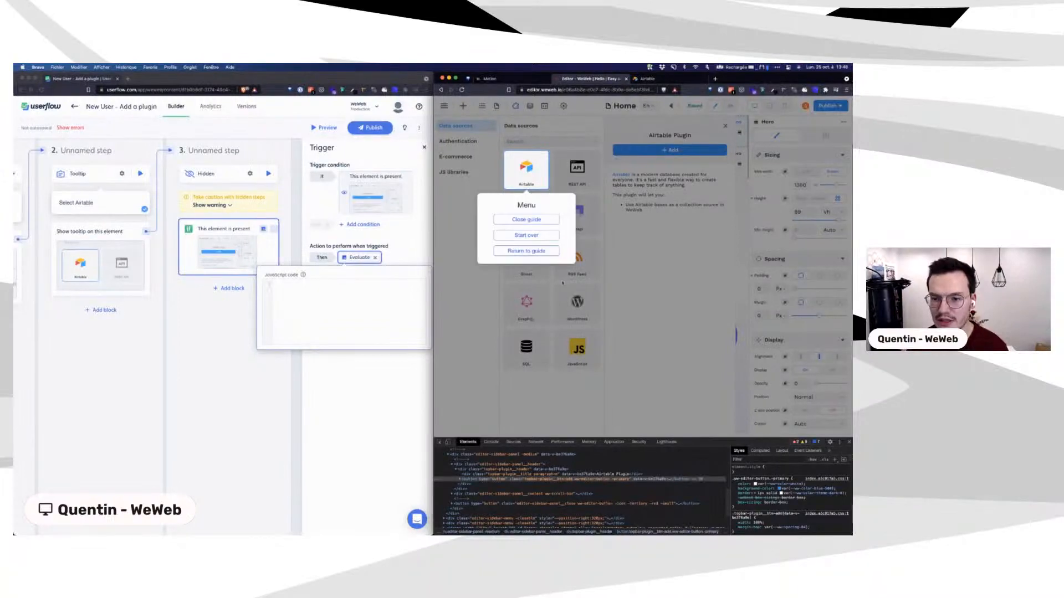
left_click(525, 221)
left_click(330, 309)
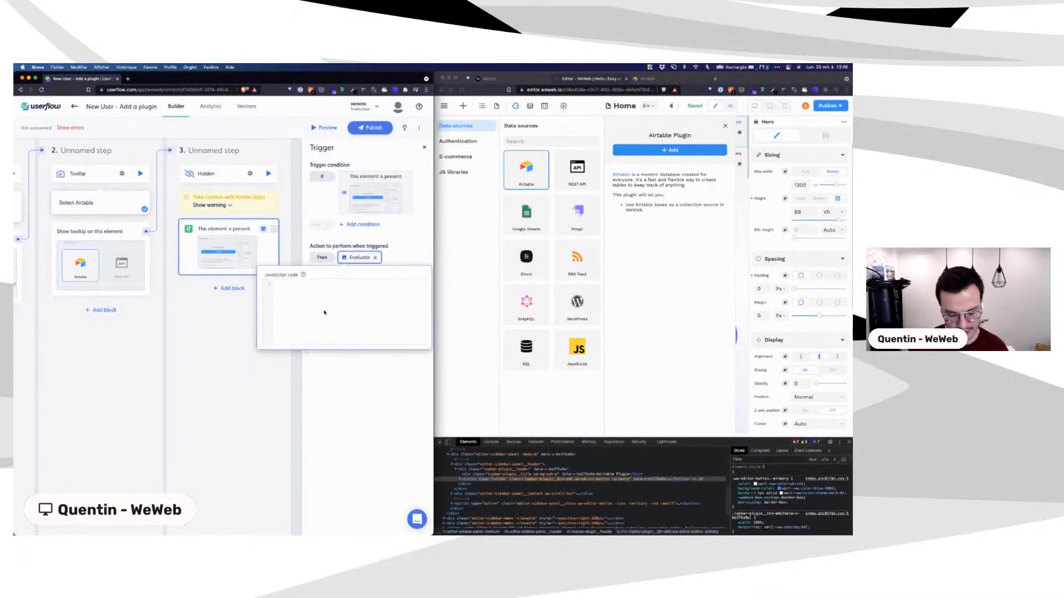
Step: Write let button = document.querySelector('.topbar-plugin__btn-add'), copying the class from DevTools
type("let button ")
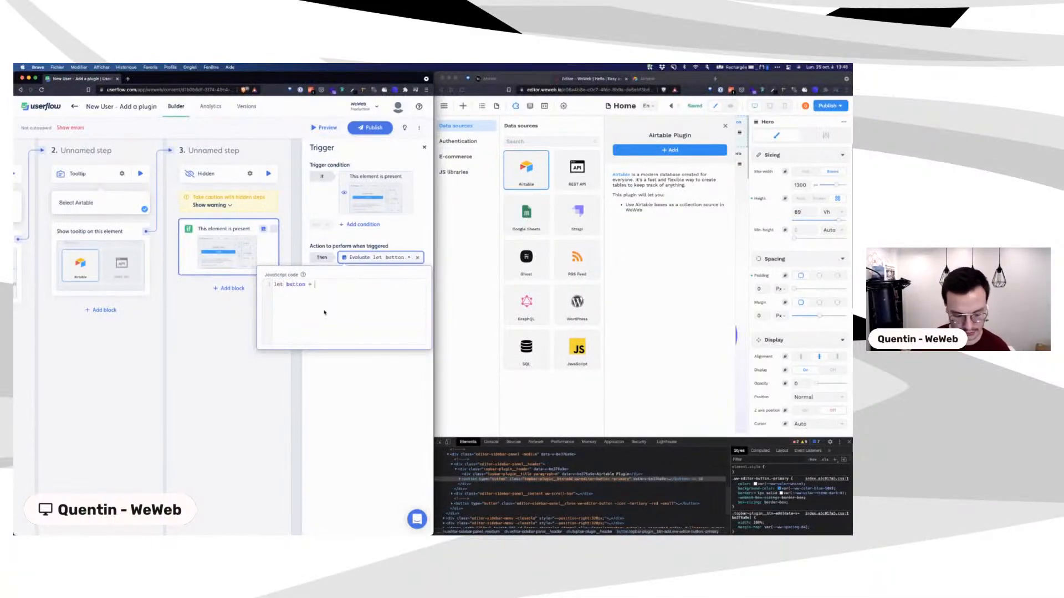
type("= document.")
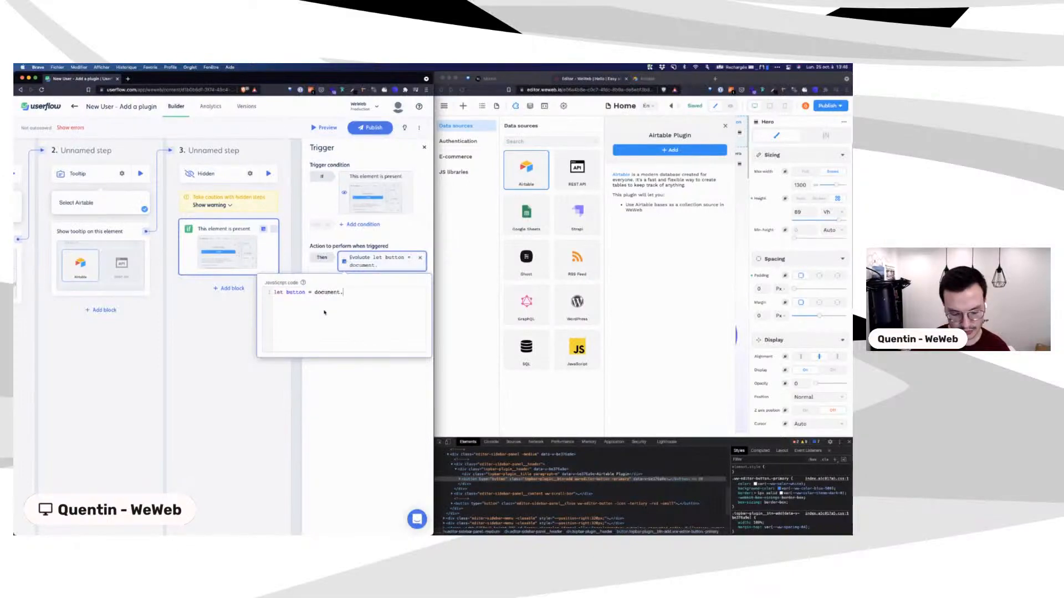
type("query")
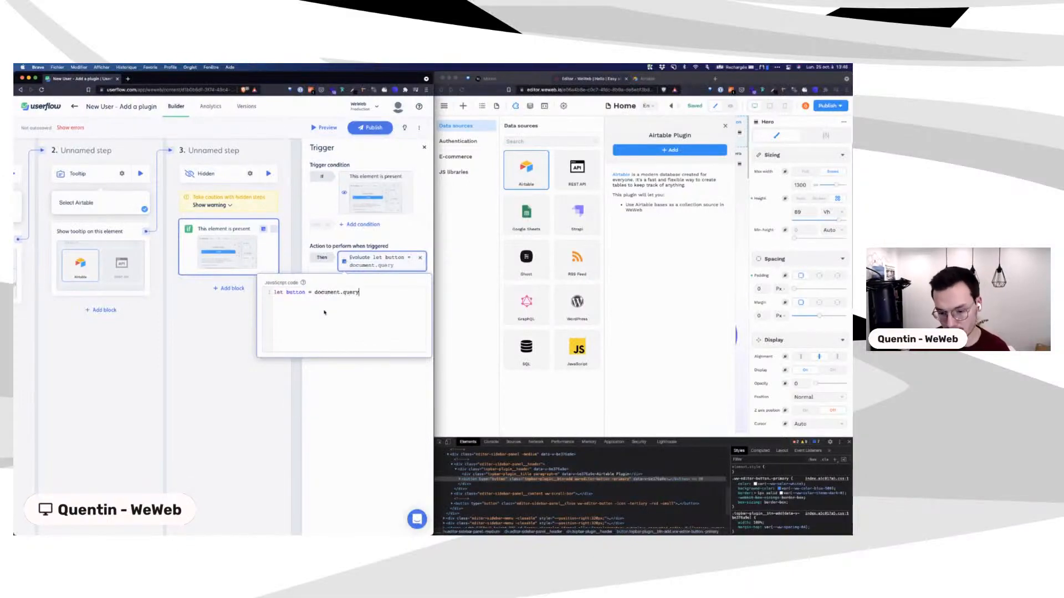
type("Se")
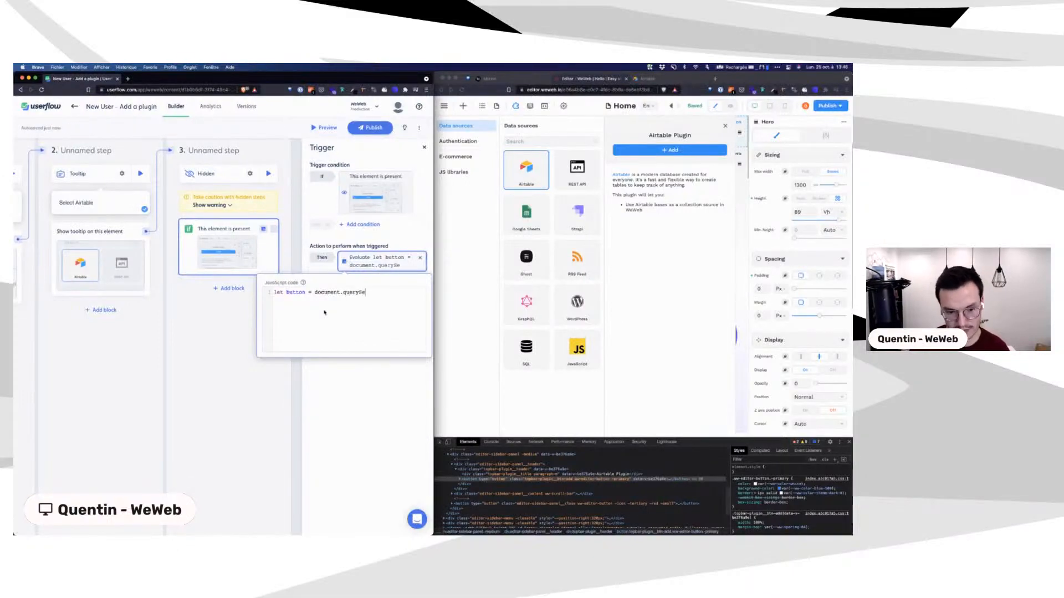
type("lector(")
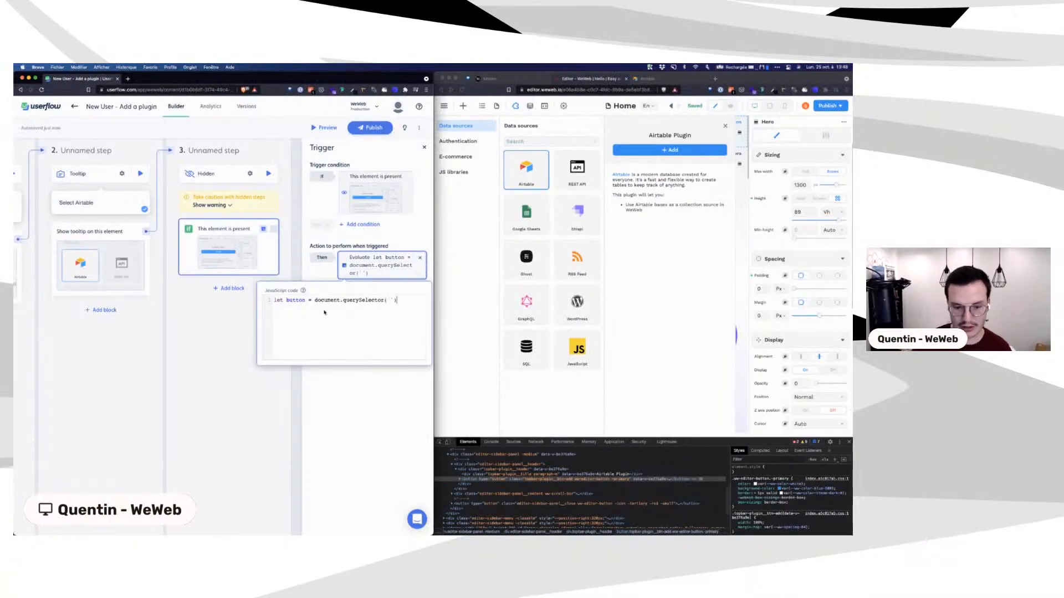
key("Left")
key("Left")
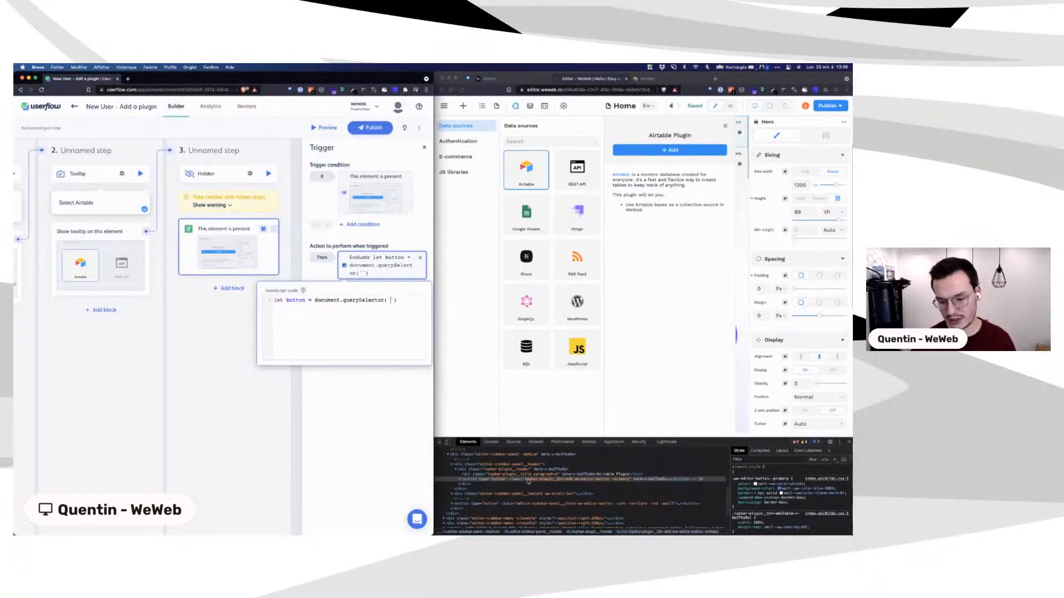
left_click(531, 484)
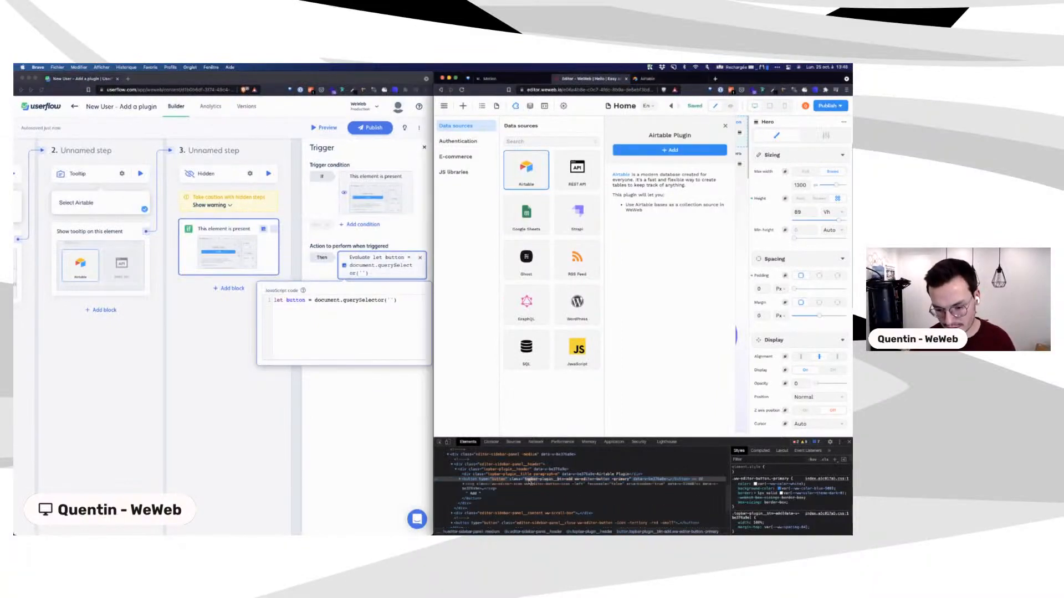
left_click_drag(525, 480, 572, 481)
key("super+c")
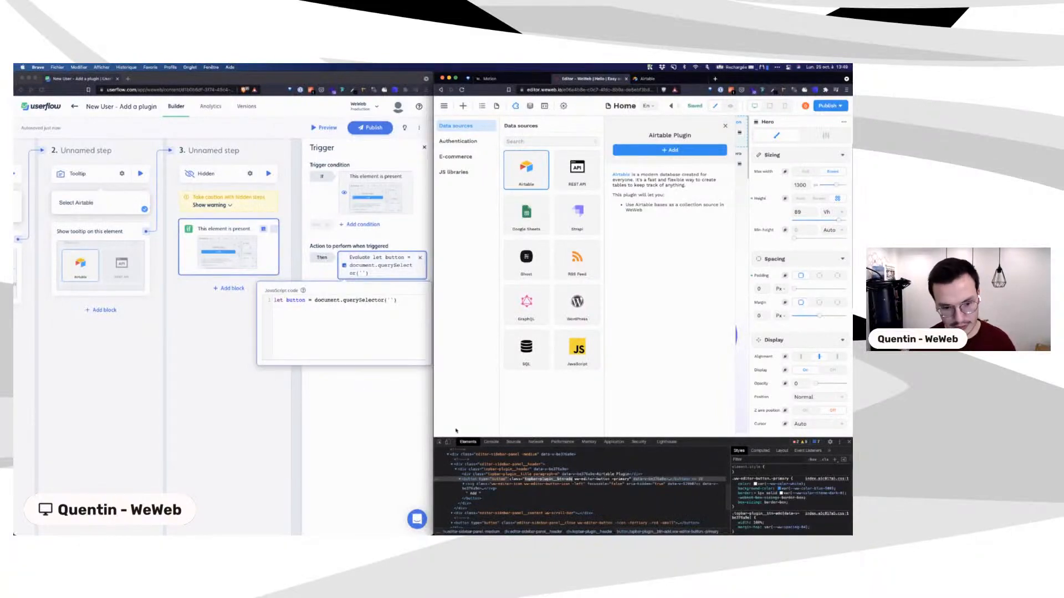
left_click(391, 300)
type(".")
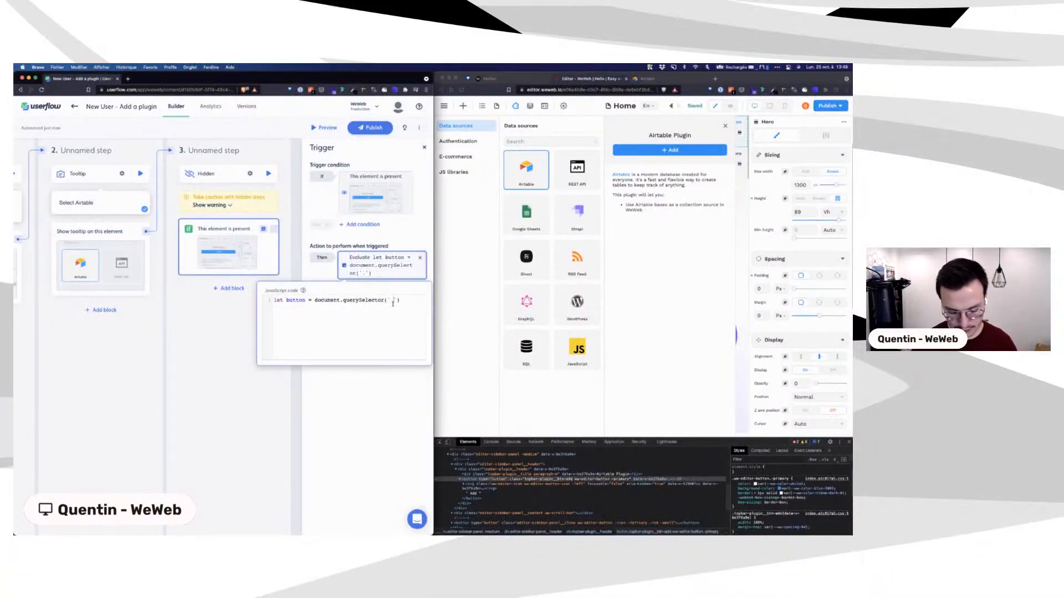
key("super+v")
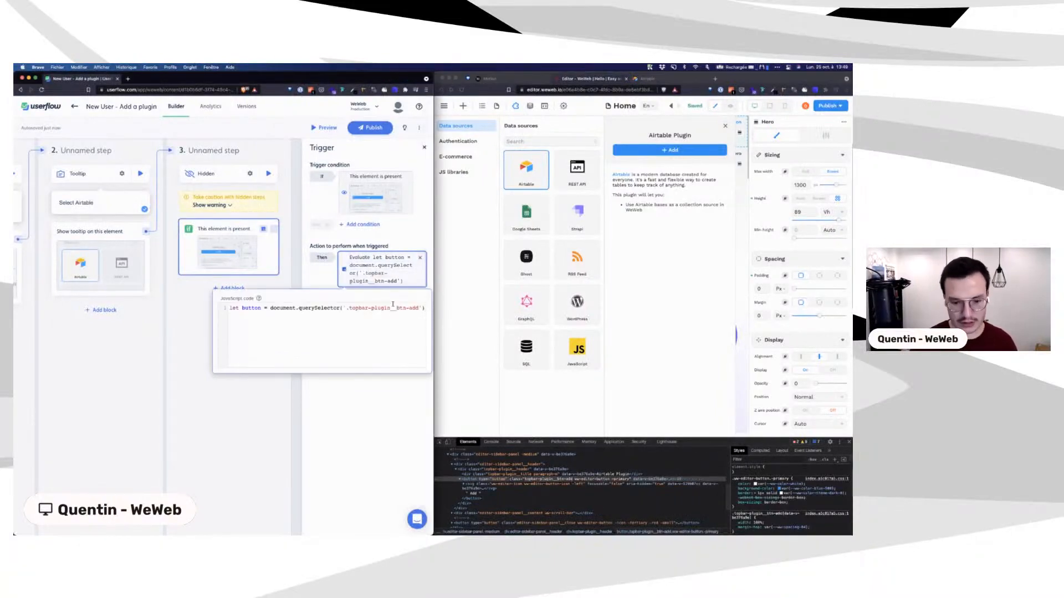
Step: Add a button.click line and test-run step 3 to open the Airtable configuration
key("Return")
type("button")
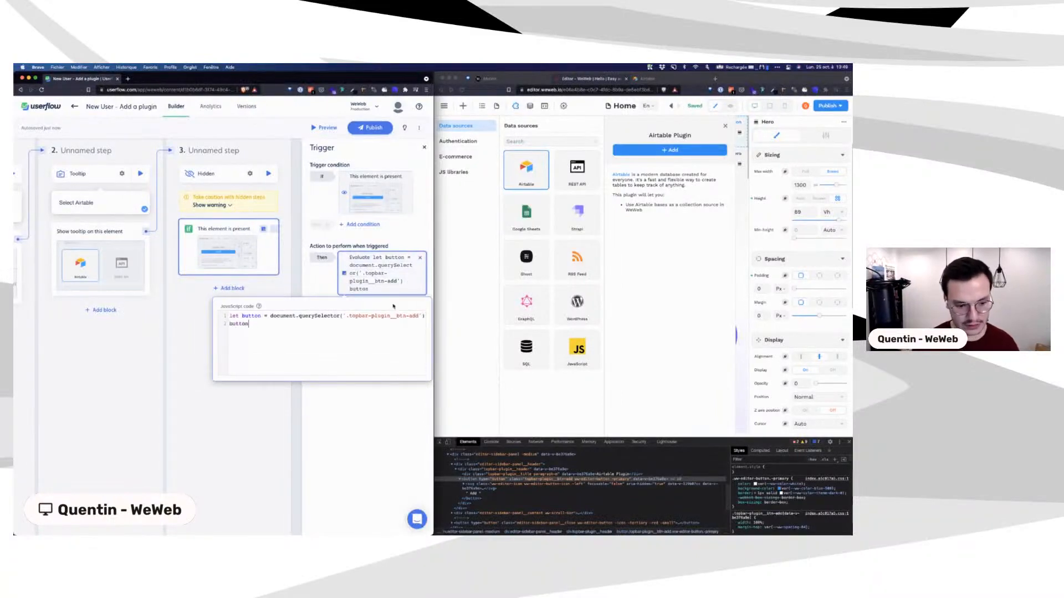
type(".click(")
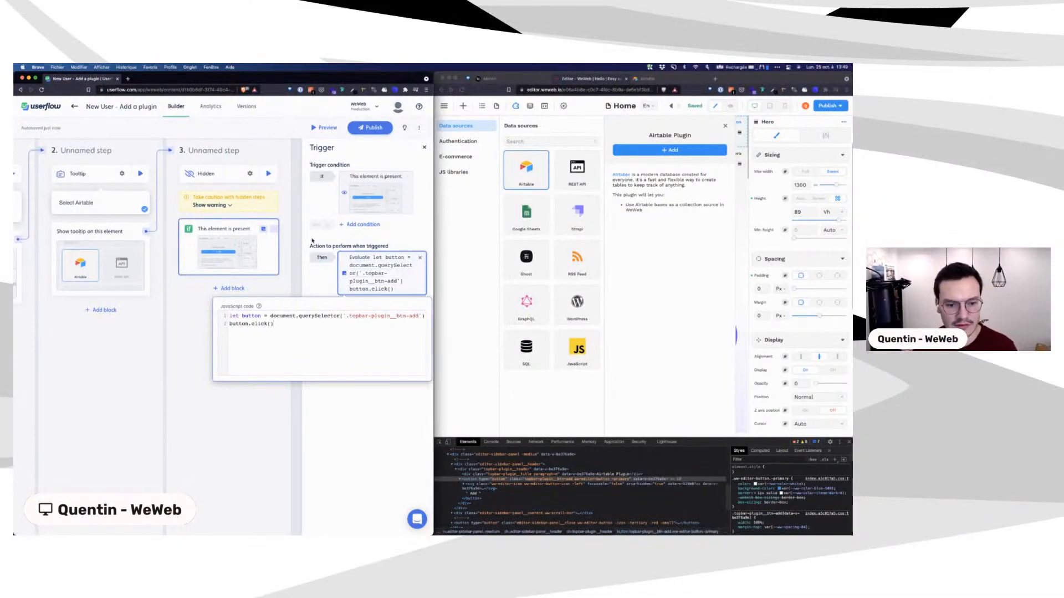
left_click(269, 174)
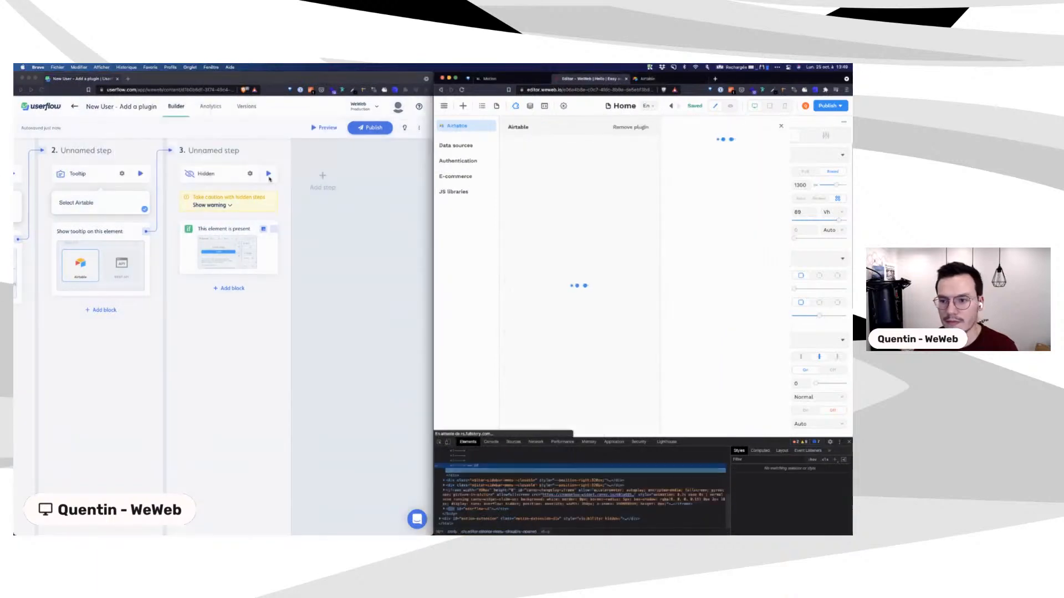
Step: Close the Brave DevTools pane in WeWeb and return to the Userflow window
left_click(849, 441)
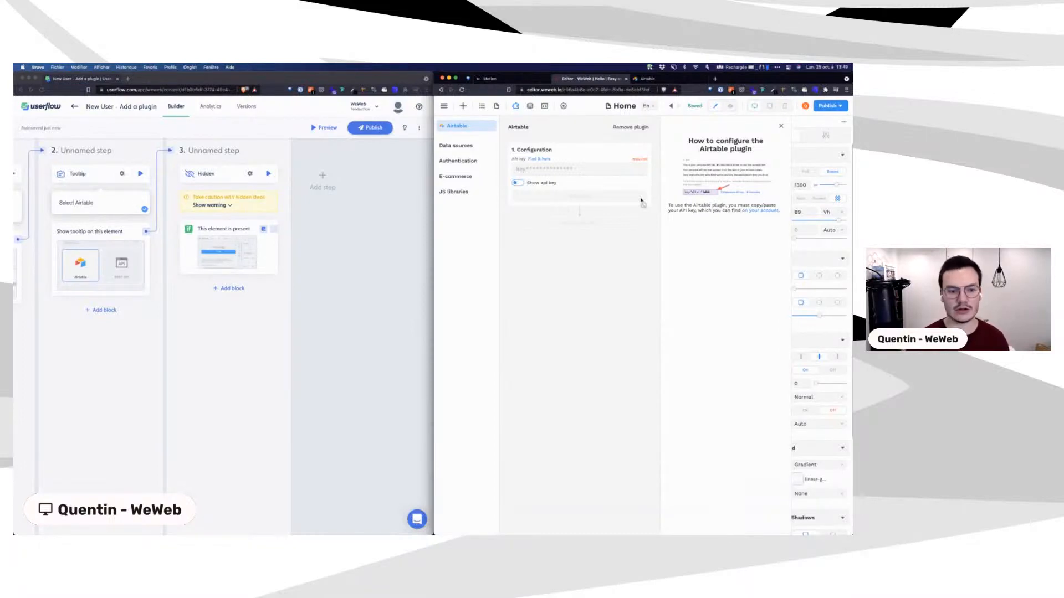
left_click(219, 222)
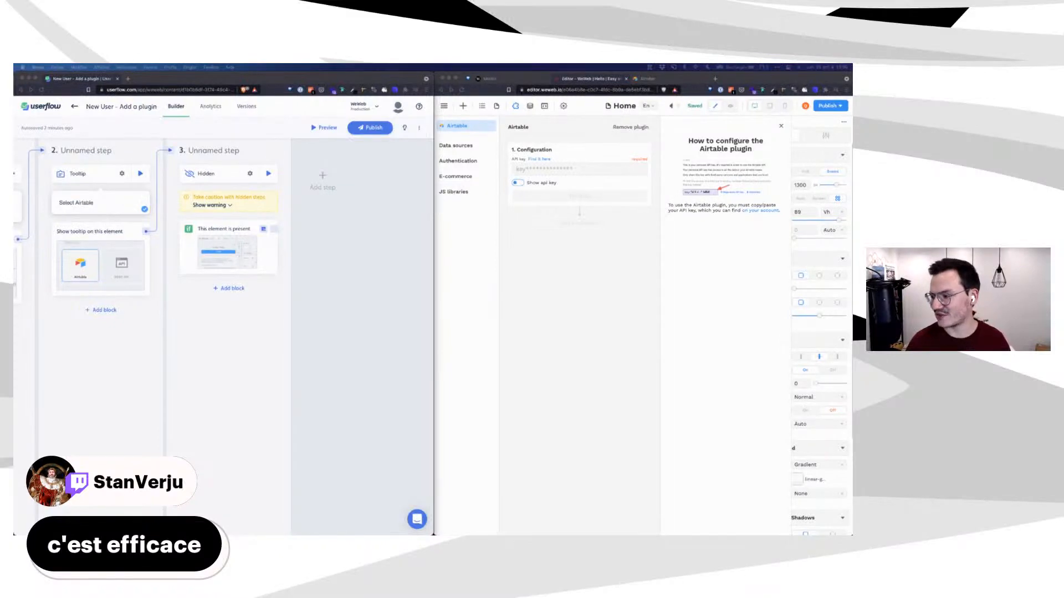
left_click(328, 248)
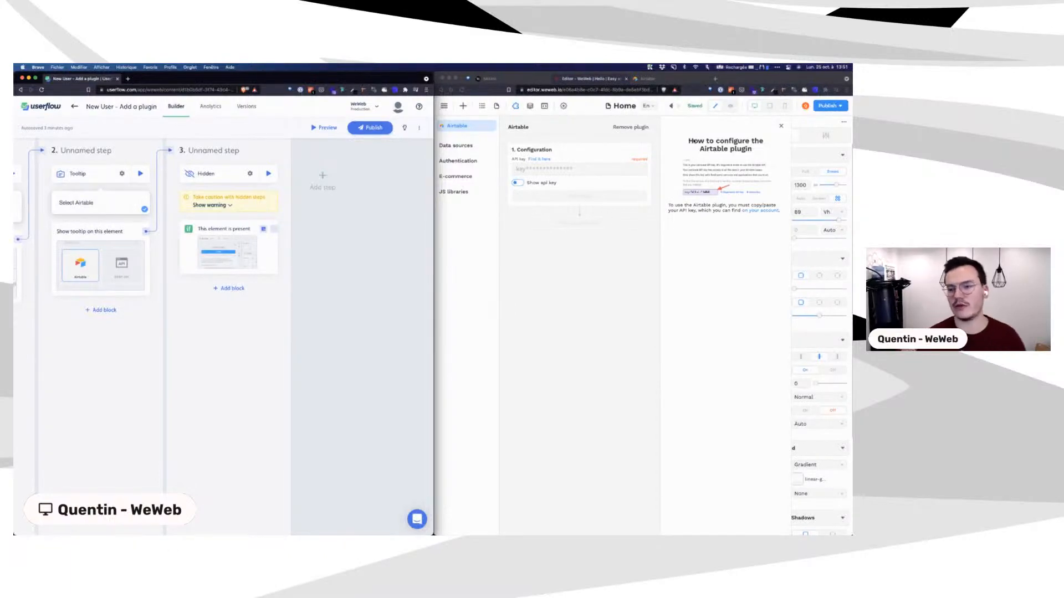
left_click(690, 141)
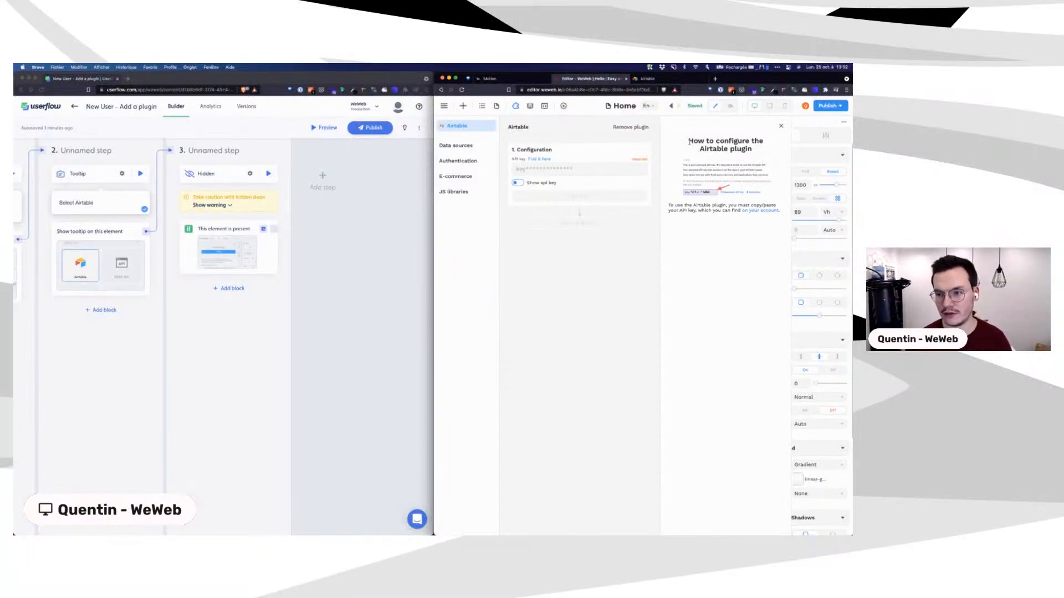
left_click_drag(689, 141, 766, 153)
left_click_drag(668, 204, 791, 216)
left_click(736, 228)
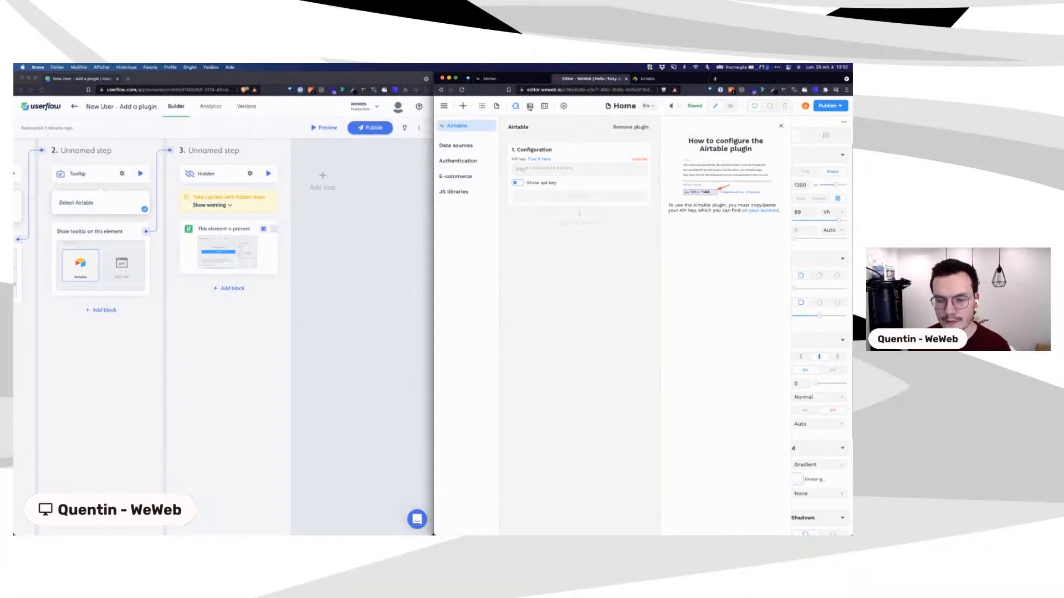
Step: Add a second action to step 3's trigger that goes to a new step 4
left_click(529, 107)
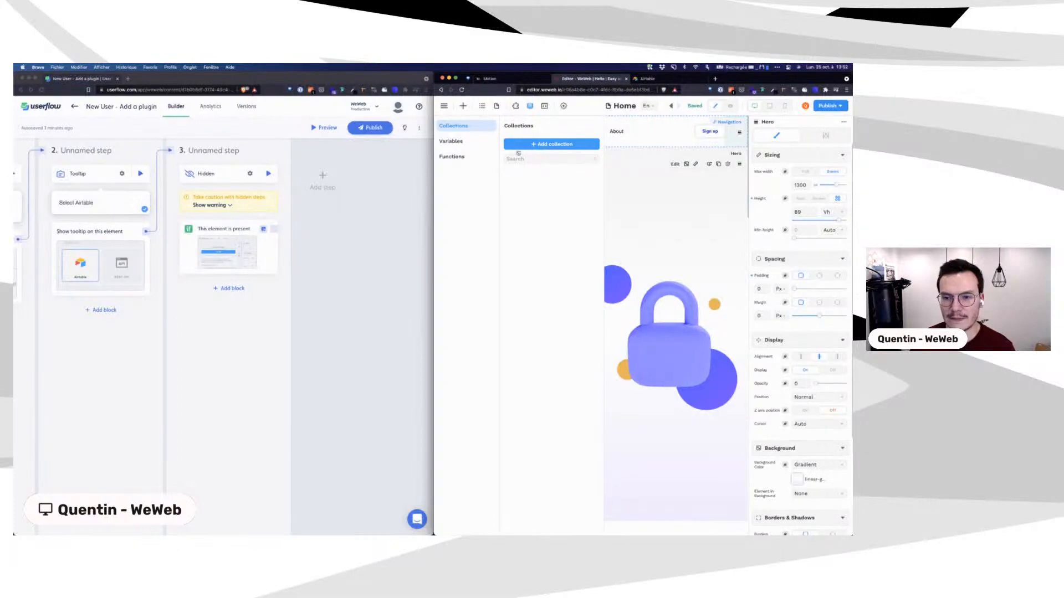
left_click(516, 105)
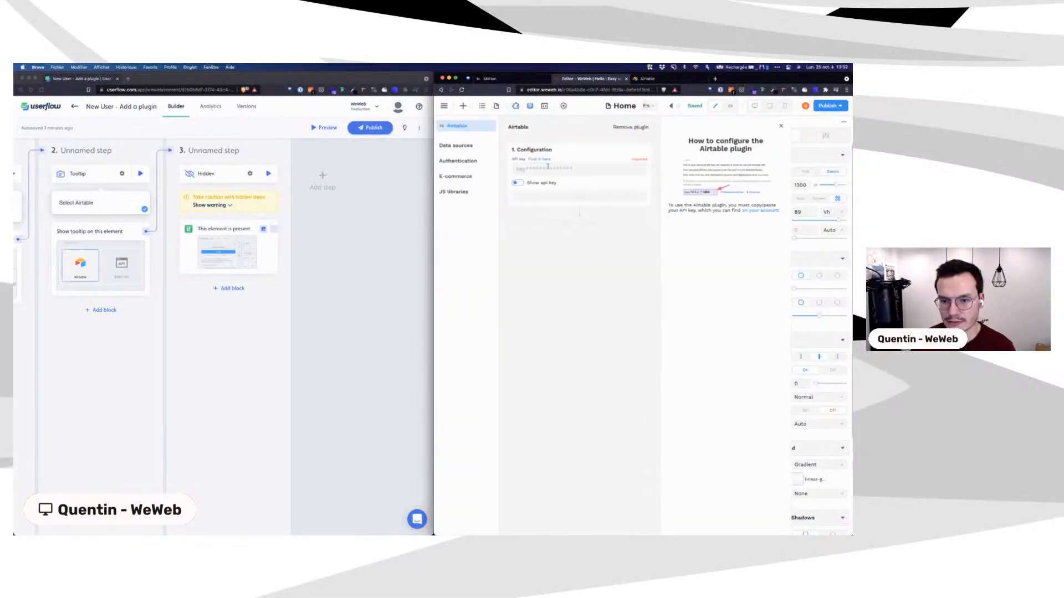
left_click(229, 289)
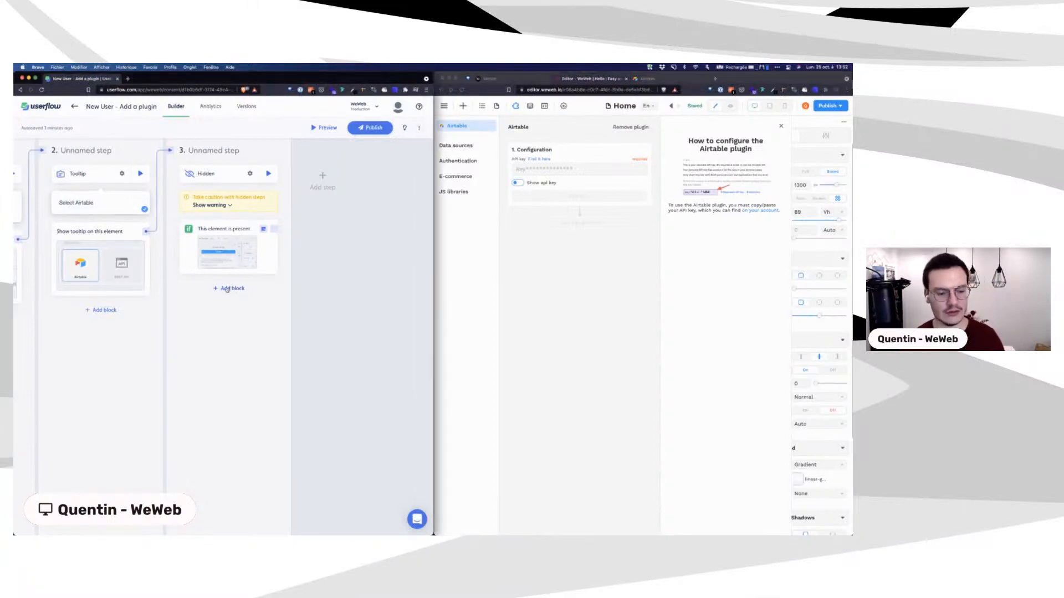
left_click(221, 289)
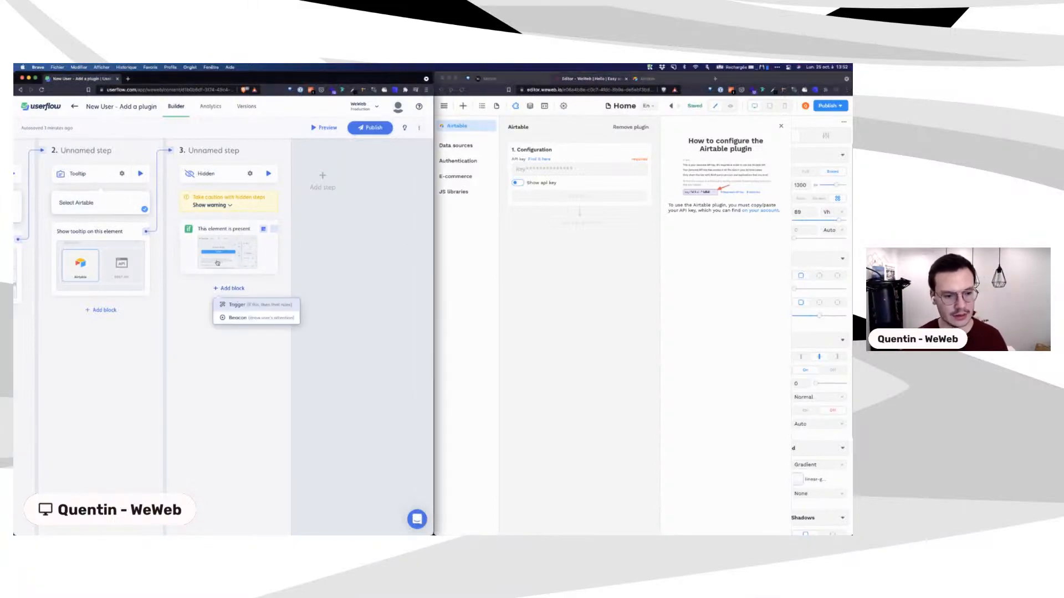
left_click(235, 229)
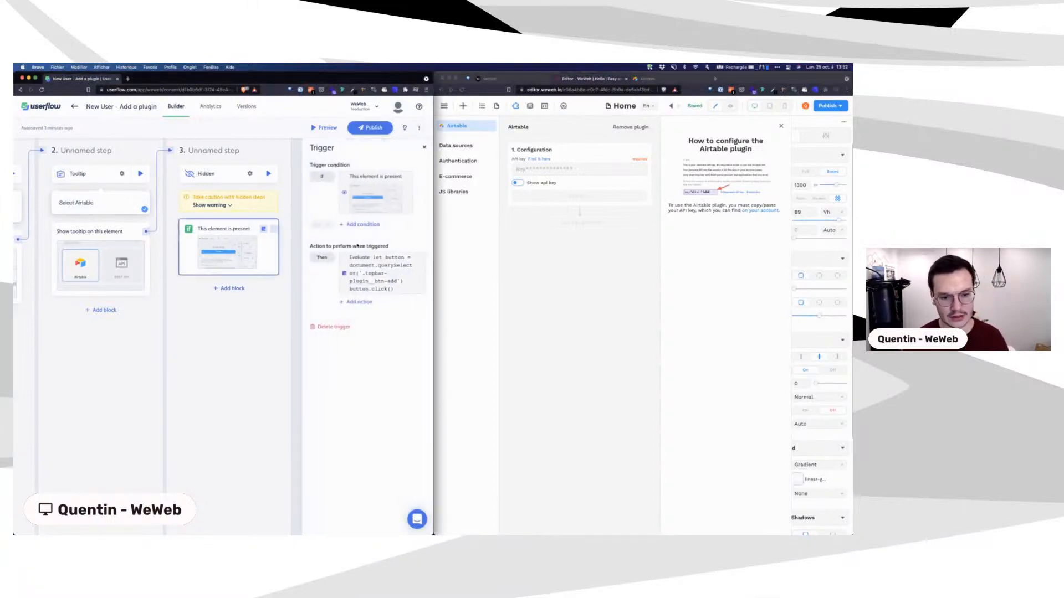
left_click(359, 303)
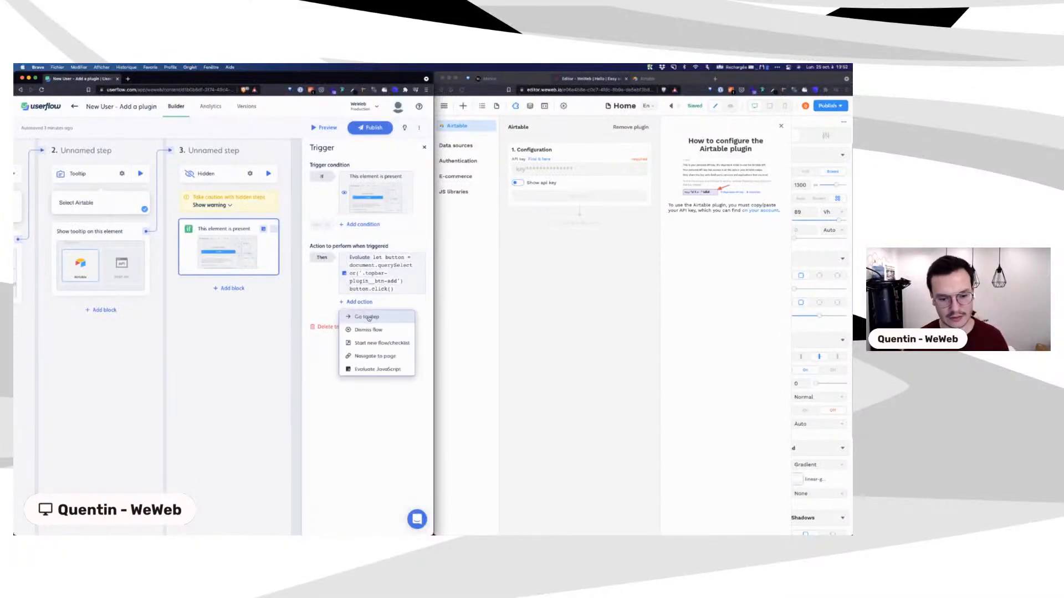
left_click(368, 317)
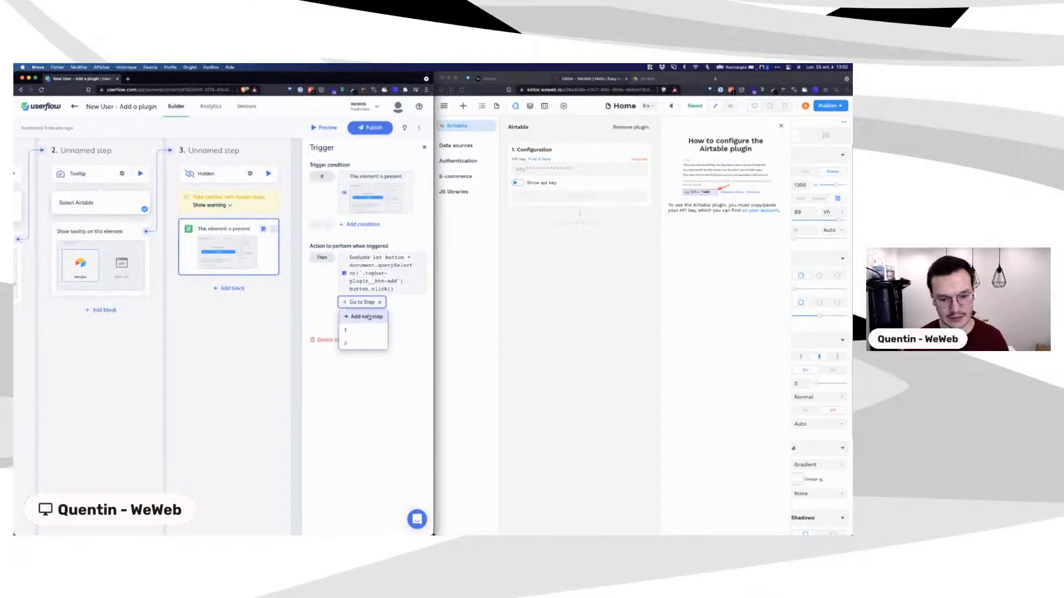
left_click(365, 318)
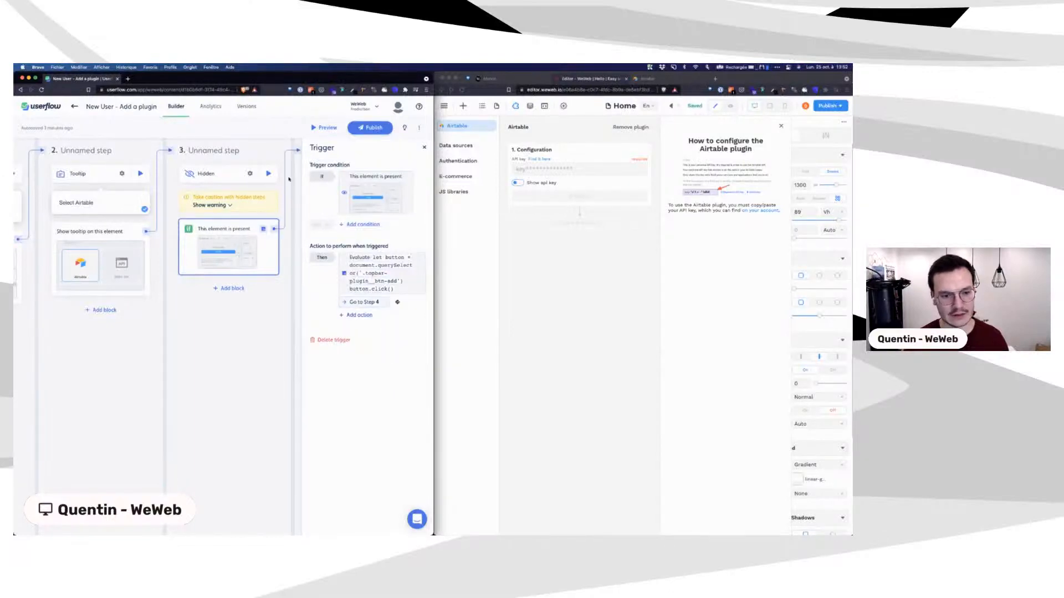
Step: Set step 4's step type to Hidden
left_click(289, 179)
scroll(325, 297, "right", 2)
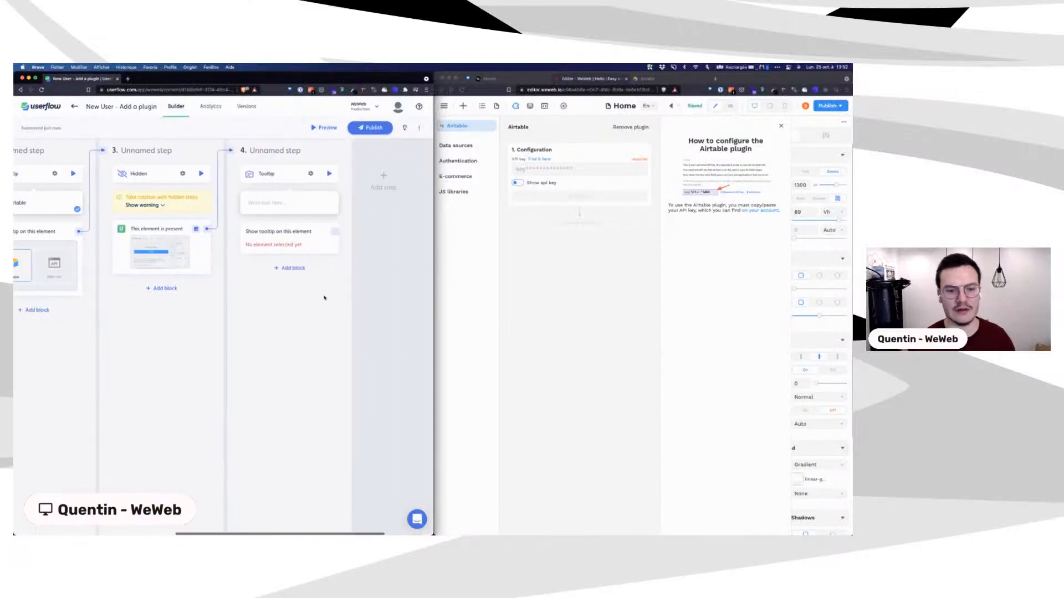
left_click(310, 173)
left_click(415, 190)
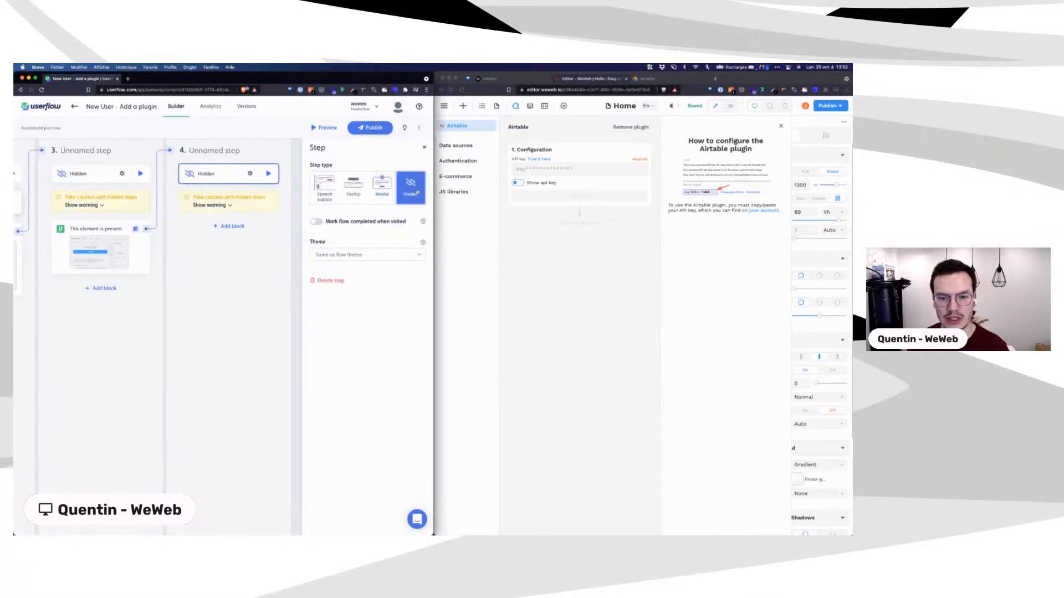
Step: Add a trigger to step 4 with an 'element is present' condition, no element chosen
left_click(235, 227)
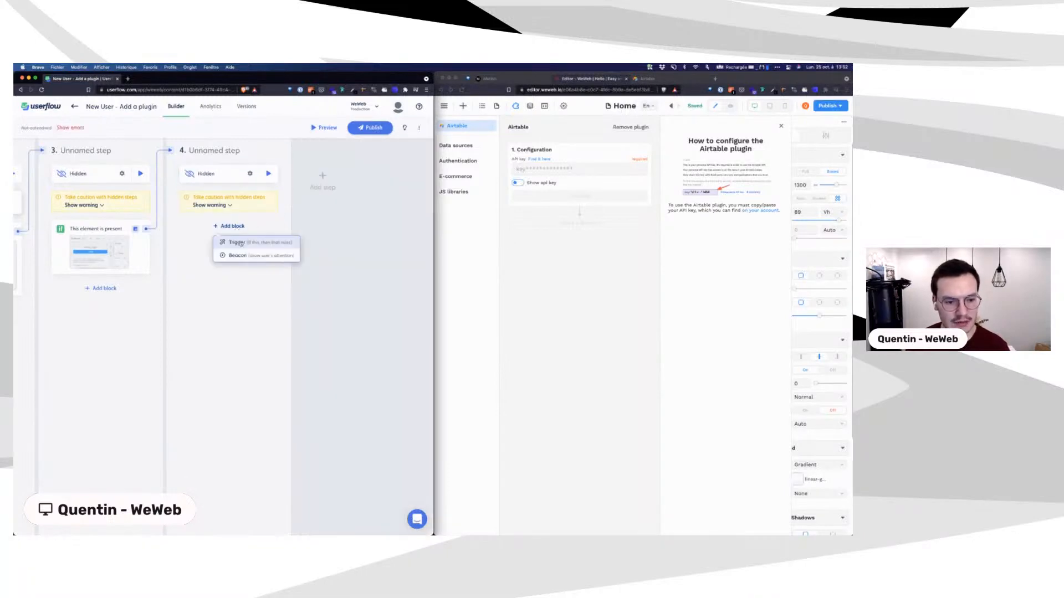
left_click(242, 245)
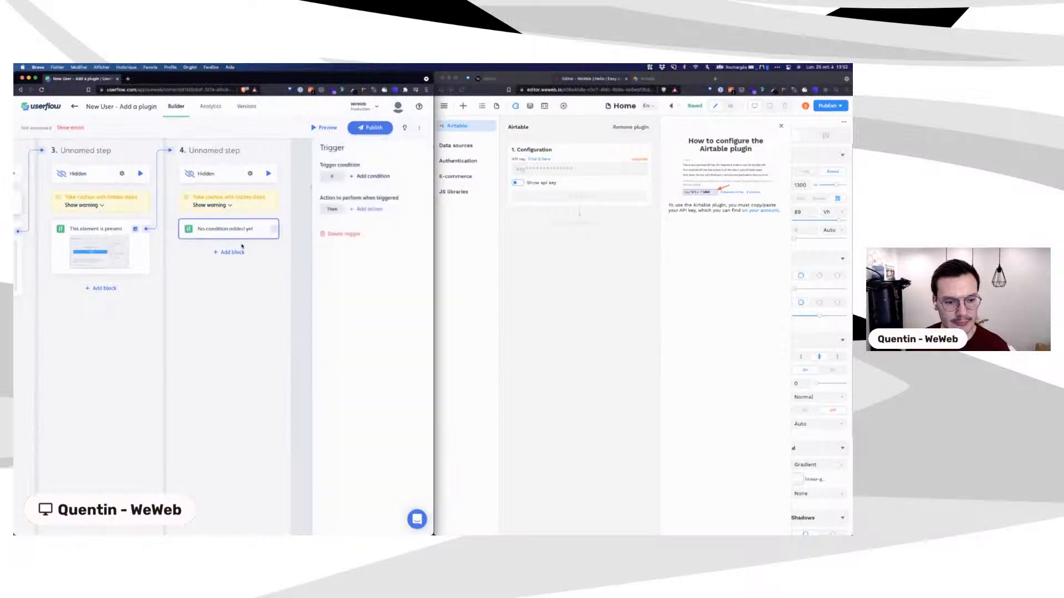
left_click(358, 179)
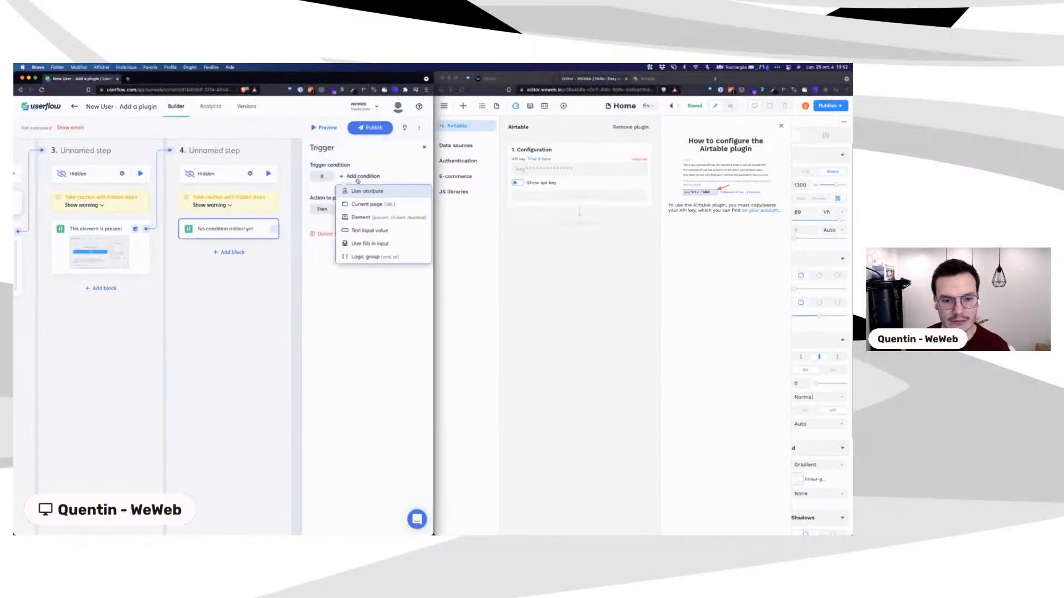
left_click(368, 221)
left_click(349, 218)
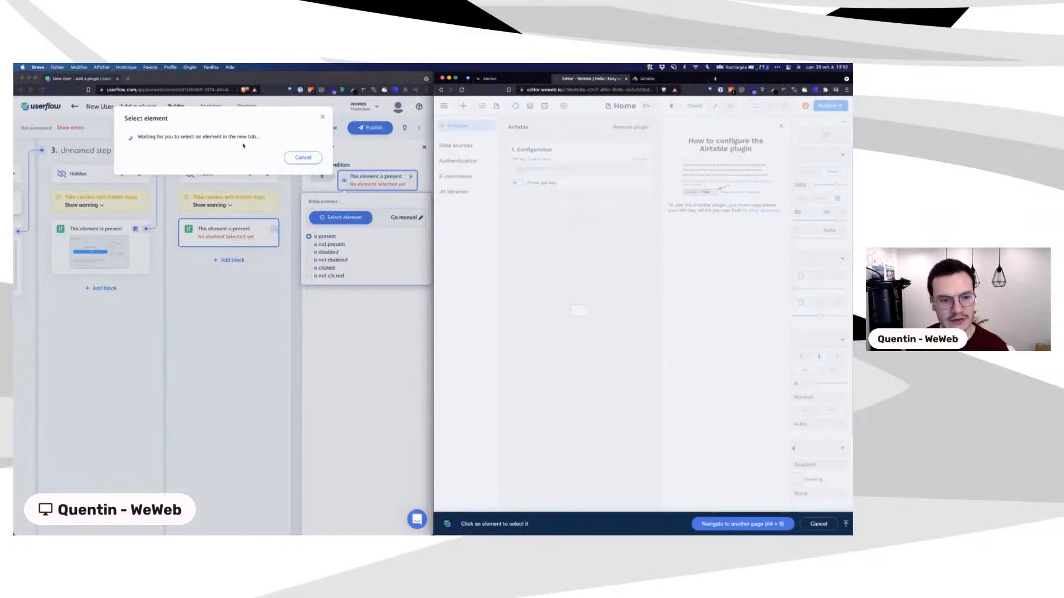
left_click(303, 157)
left_click(303, 157)
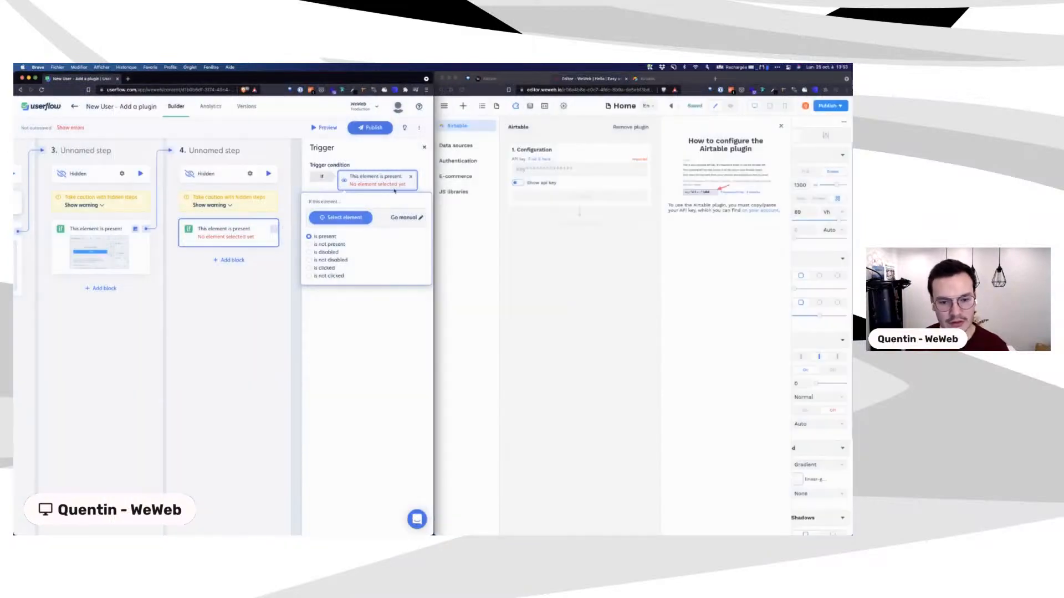
Step: Copy the API key from the Airtable account page into WeWeb's API key field
left_click(546, 159)
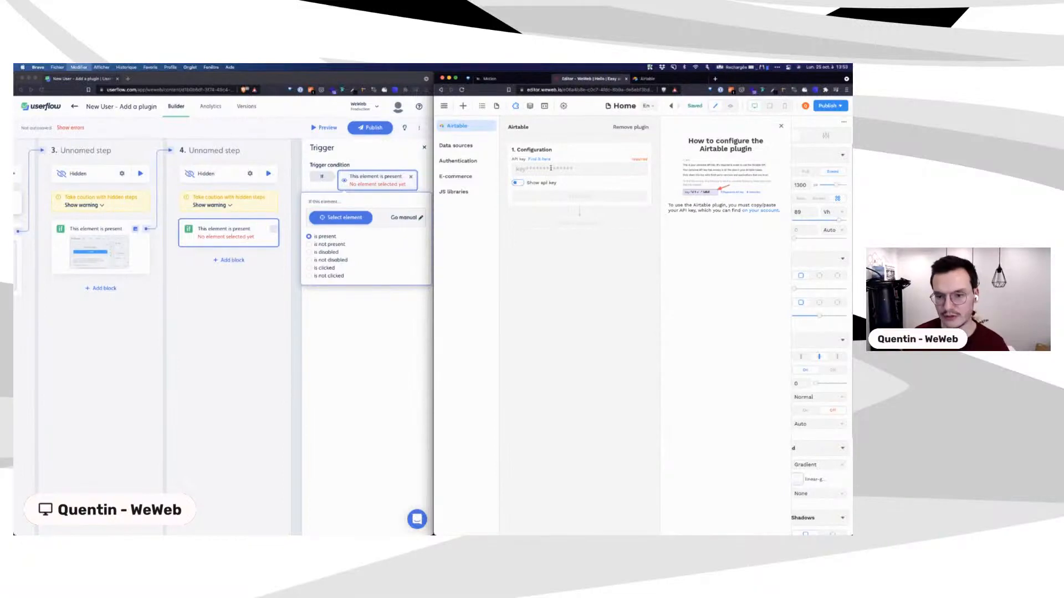
left_click(551, 167)
key("super+v")
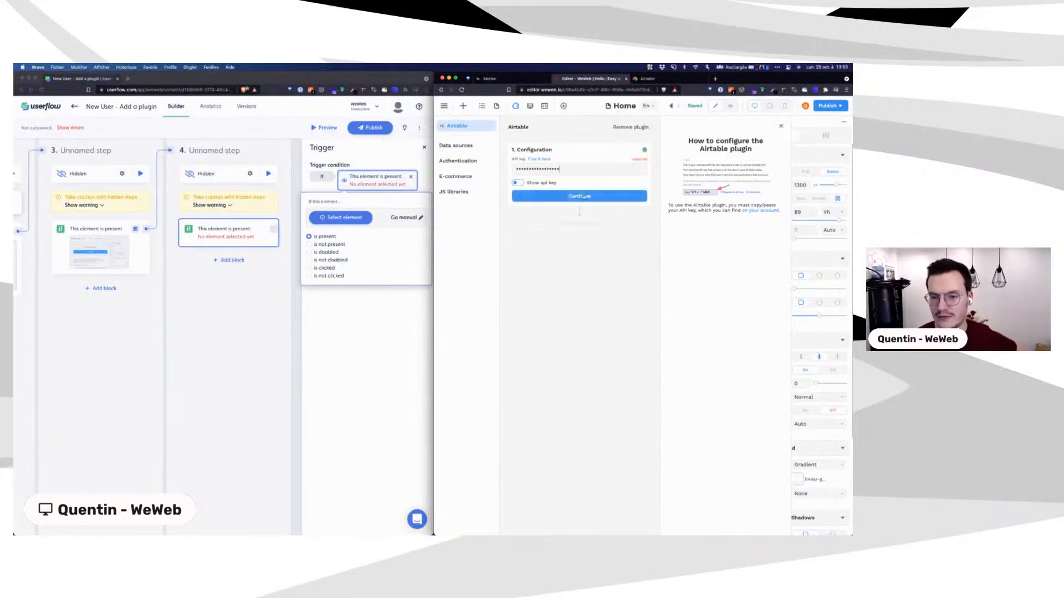
Step: Condition step 4's trigger on WeWeb's Continue button being not disabled
left_click(339, 219)
left_click(334, 217)
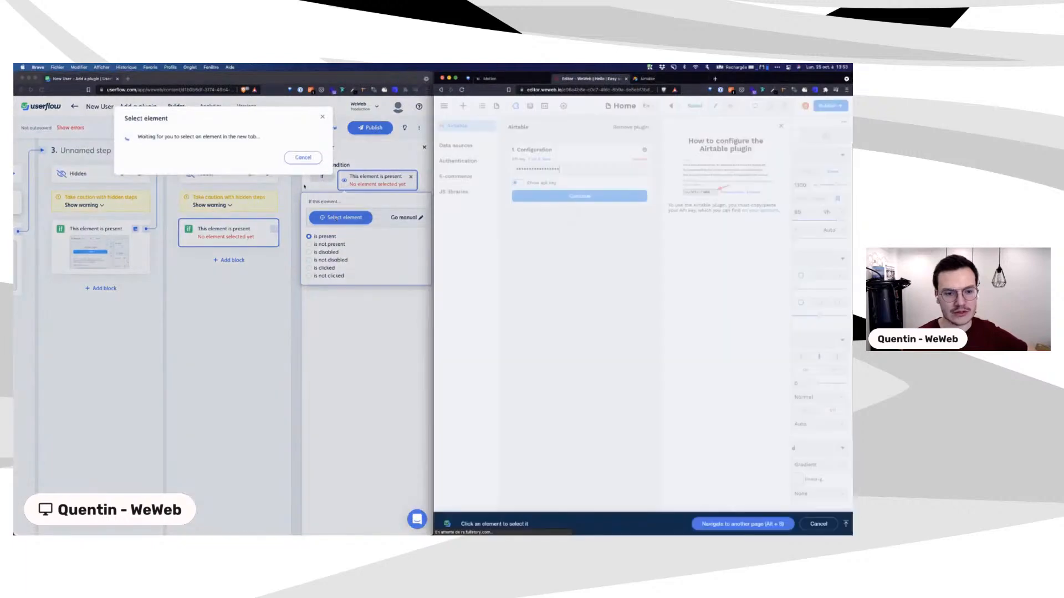
left_click(560, 201)
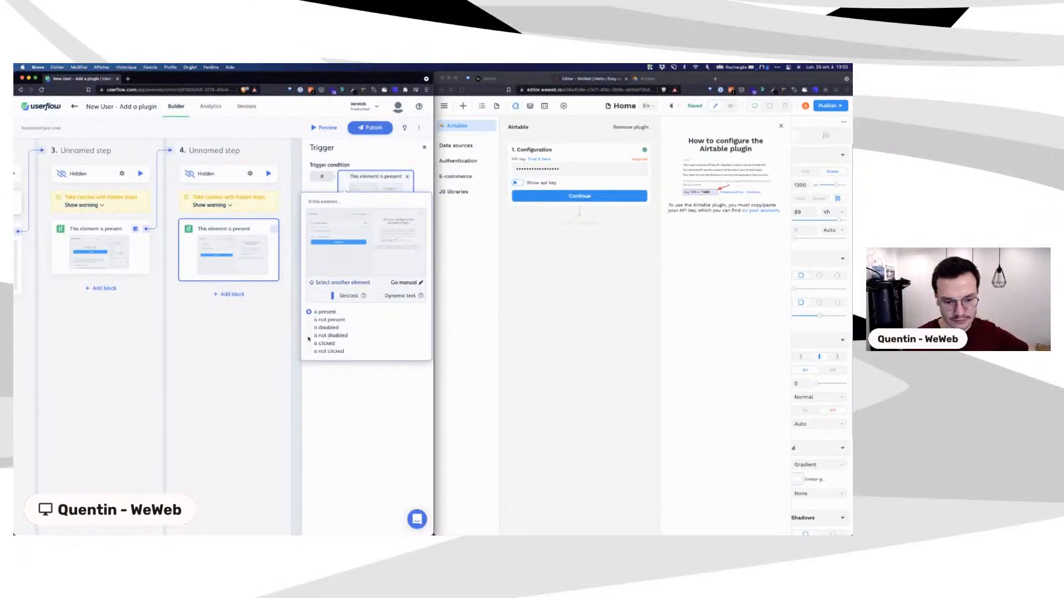
left_click(309, 336)
left_click(370, 156)
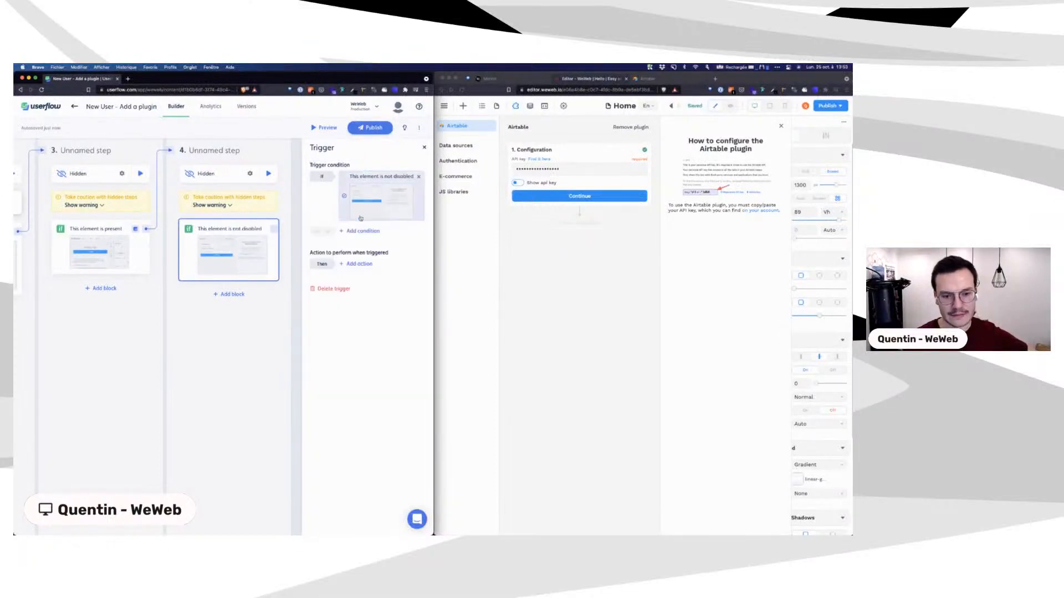
Step: Add a second element condition requiring the Continue button to be clicked
left_click(361, 230)
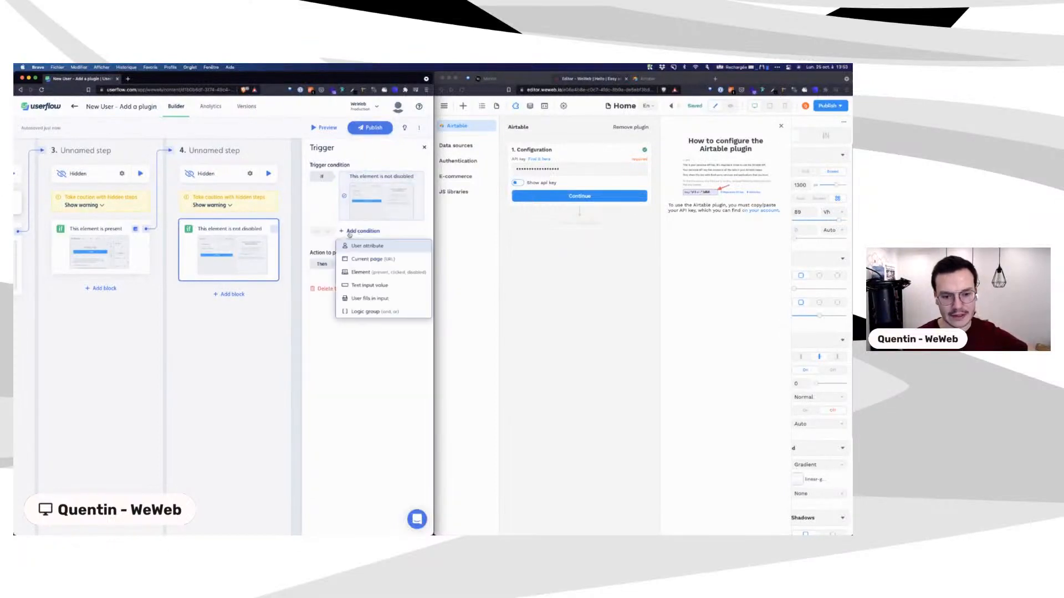
left_click(362, 272)
left_click(322, 272)
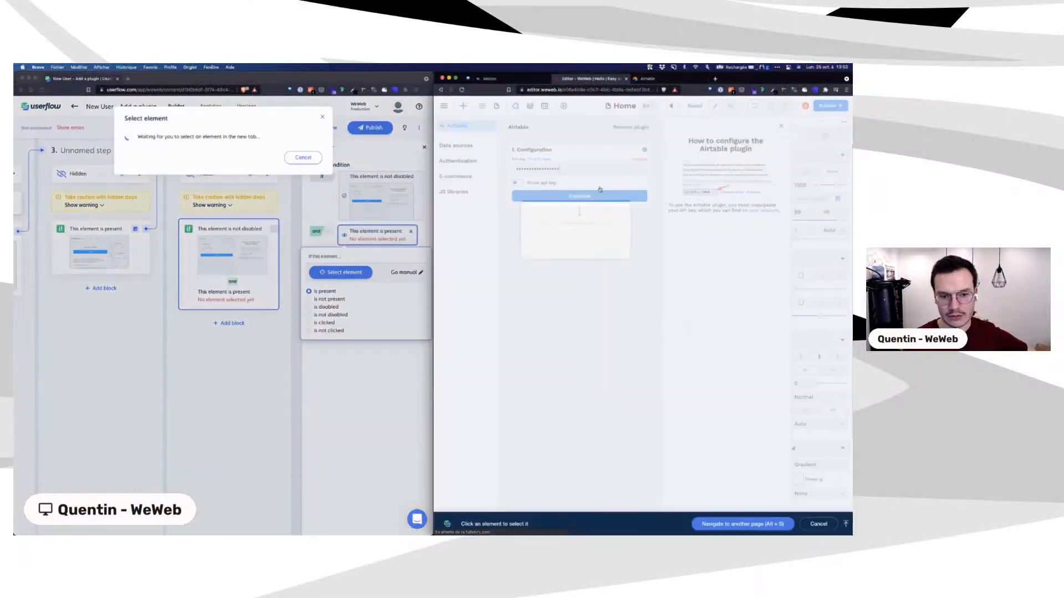
left_click(580, 196)
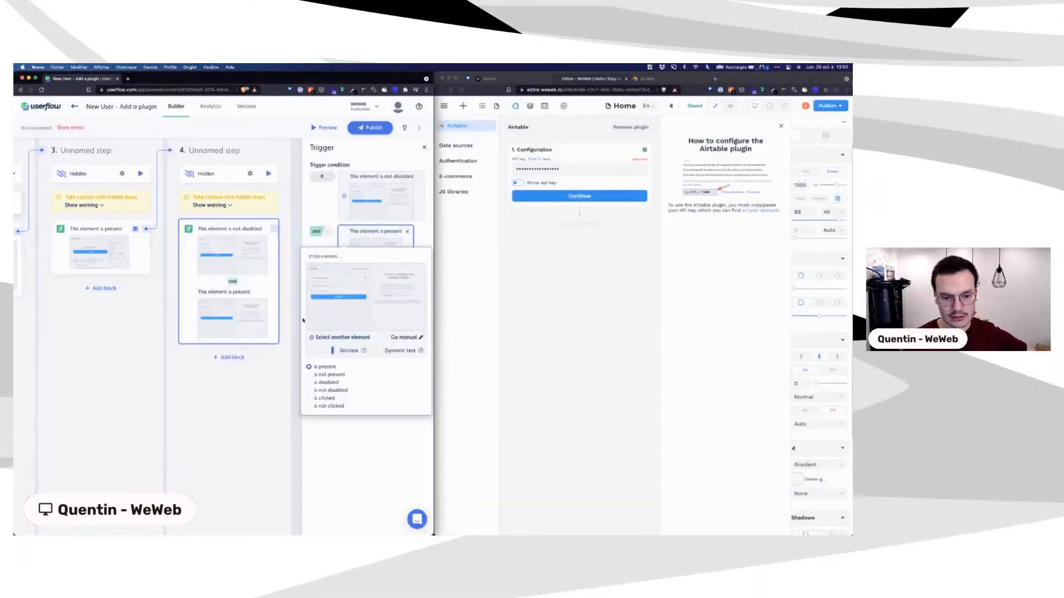
left_click(309, 399)
left_click(253, 421)
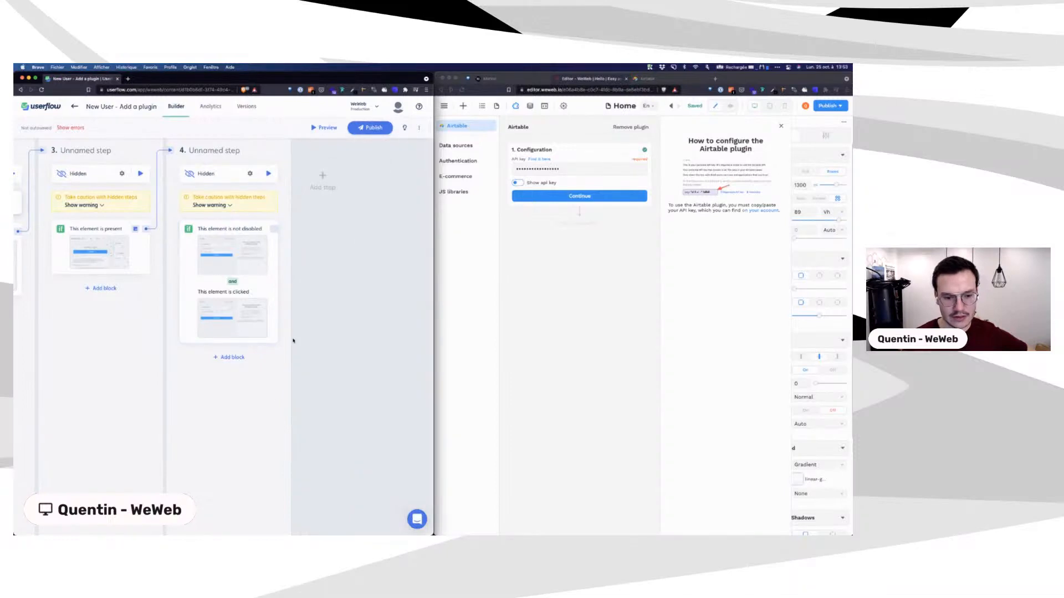
Step: Make step 4's trigger go to a new step 5, then press Continue in WeWeb
left_click(231, 302)
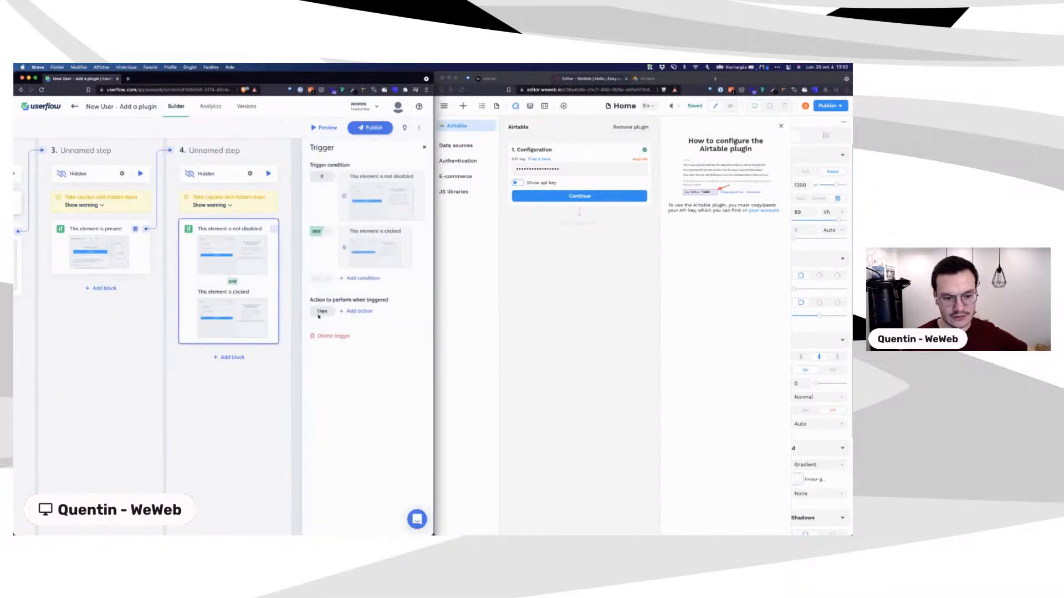
left_click(373, 311)
left_click(357, 324)
left_click(350, 328)
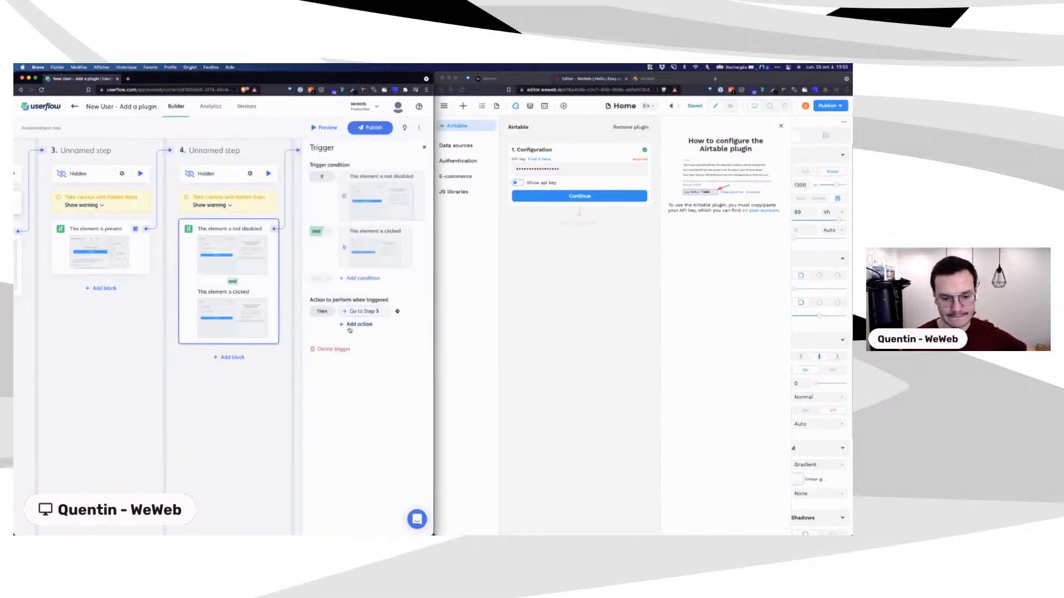
left_click(571, 197)
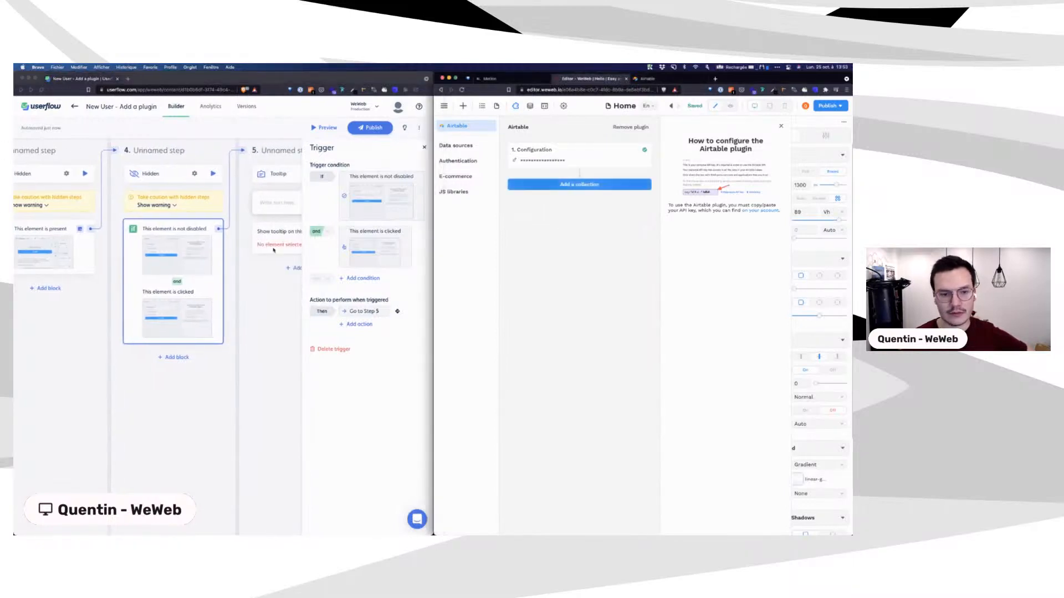
Step: Write 'It's time to create a collection' as step 5's tooltip text
left_click(255, 338)
left_click(423, 148)
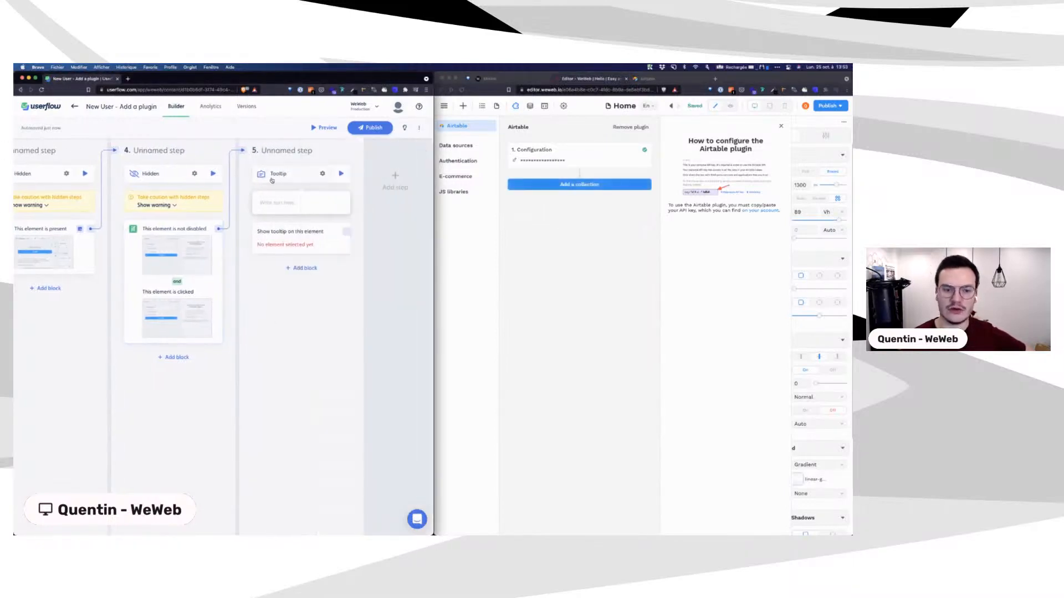
left_click(277, 204)
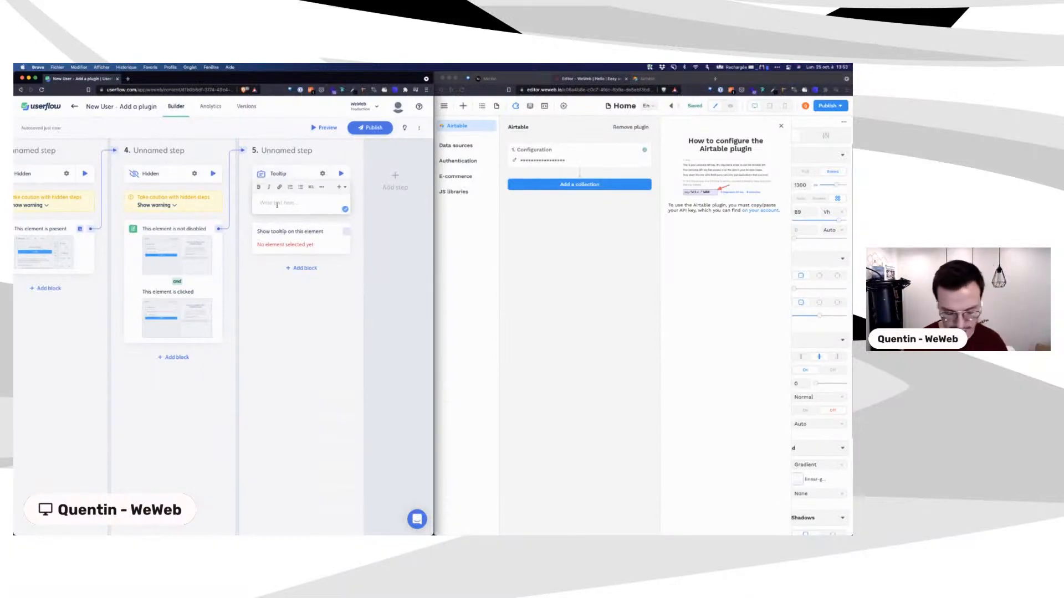
type("Ht's time to ")
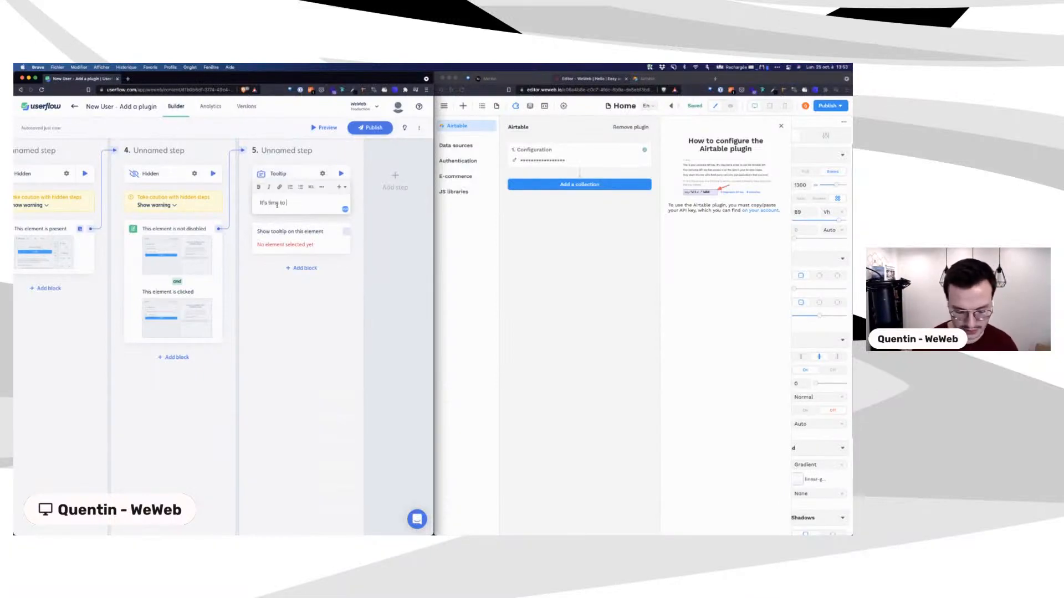
type("create a collection")
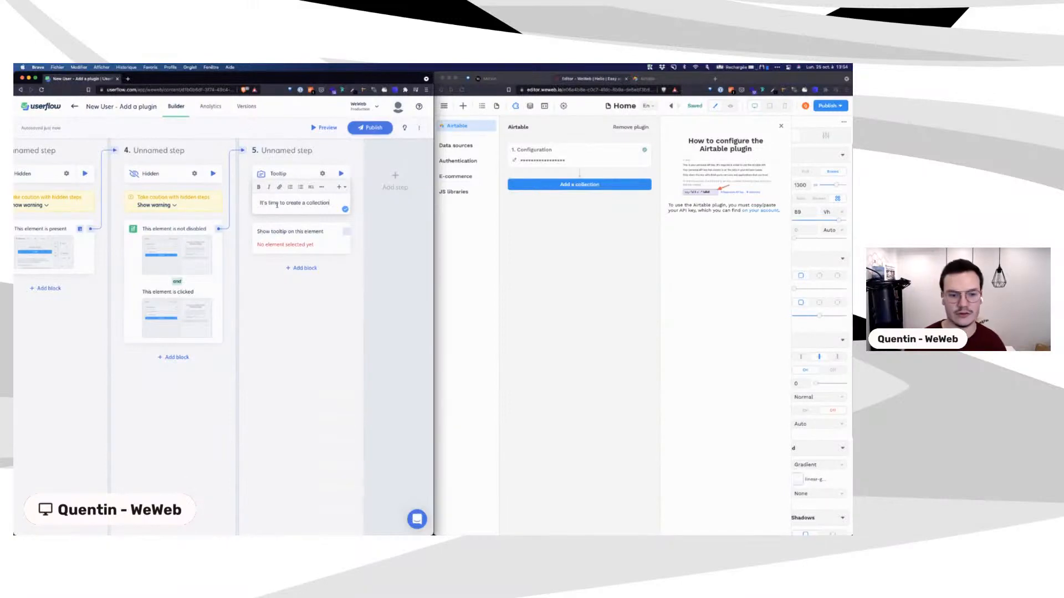
left_click(314, 178)
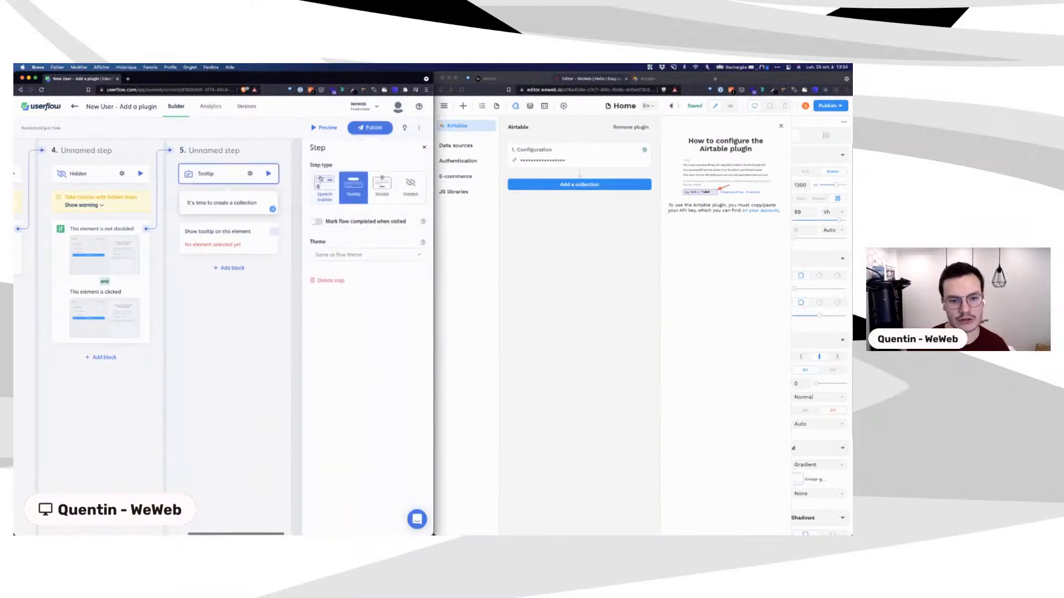
Step: Attach step 5's tooltip to WeWeb's Add a collection button and preview it
left_click(245, 246)
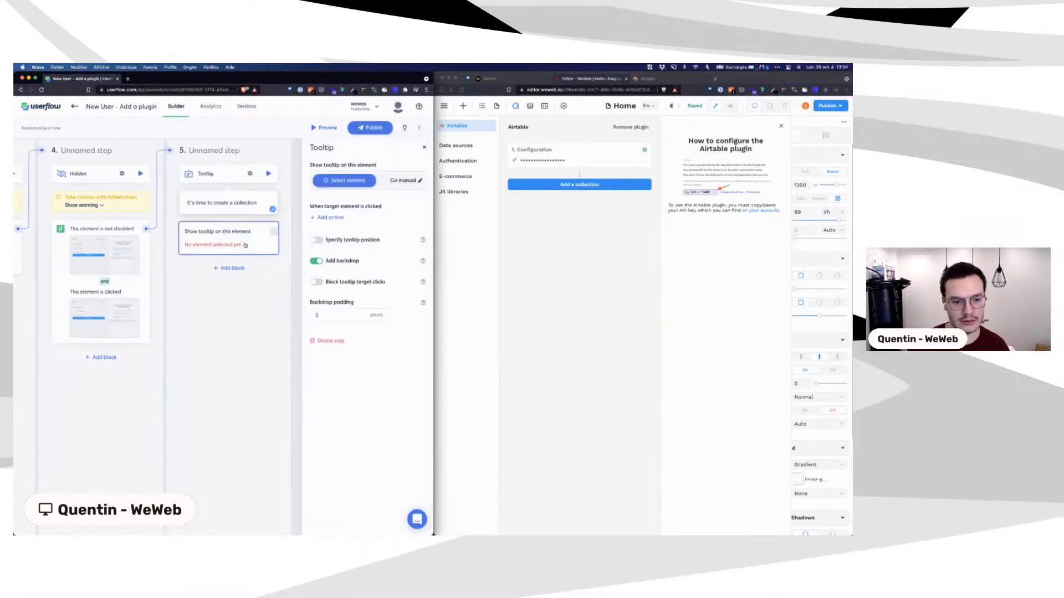
left_click(345, 181)
left_click(579, 184)
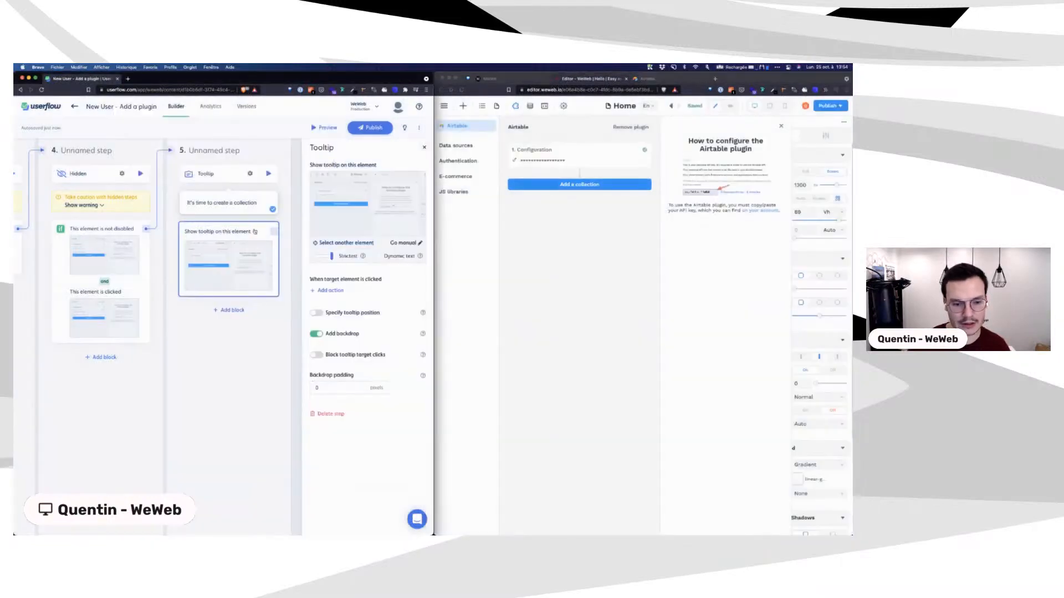
left_click(268, 173)
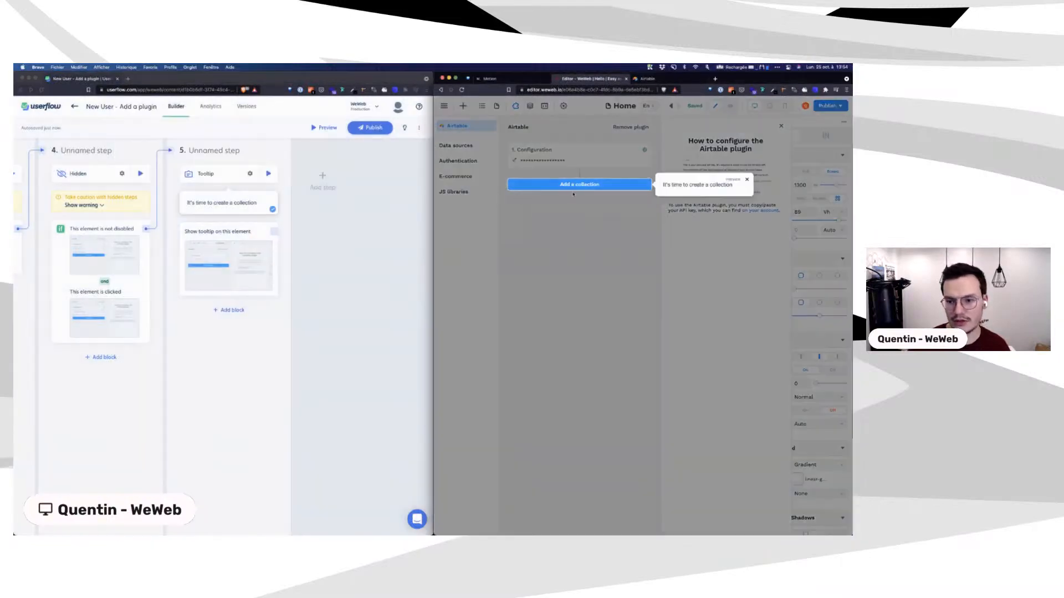
left_click(574, 186)
Step: Make clicking the Add a collection target go to a new step 6
left_click(233, 310)
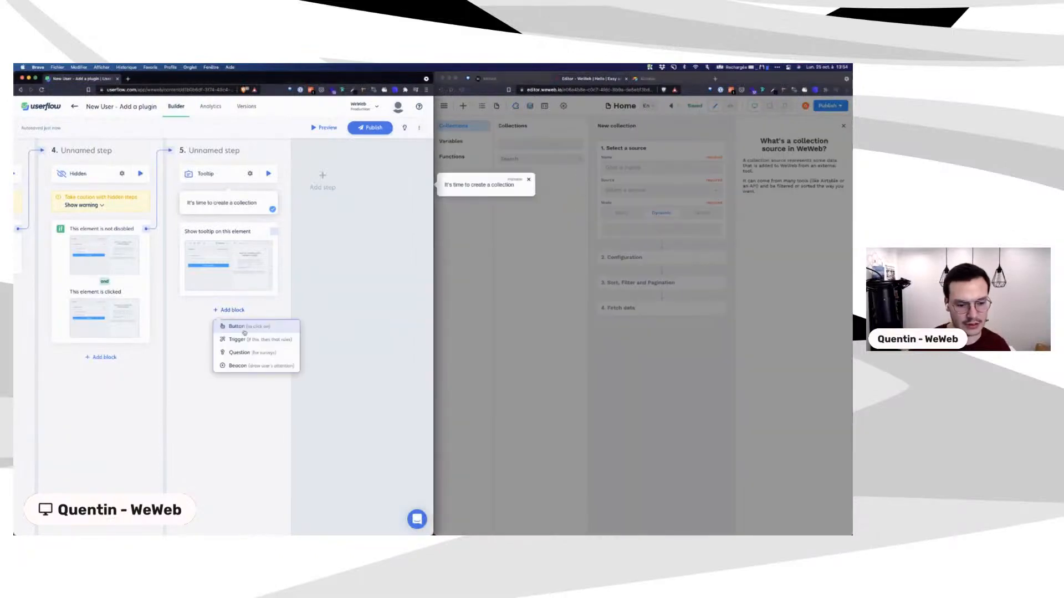
left_click(225, 241)
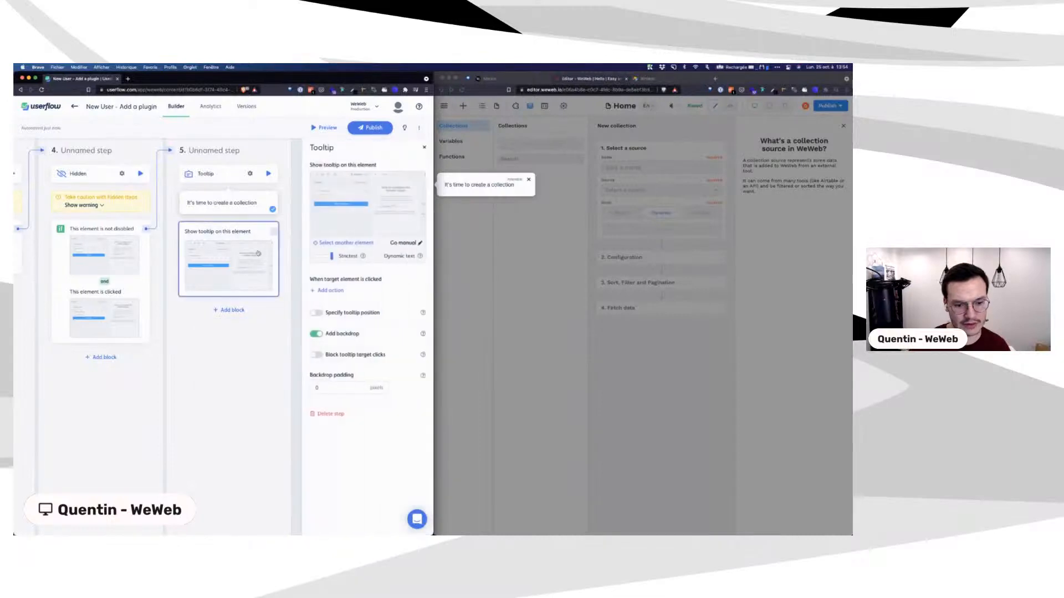
left_click(331, 291)
left_click(339, 305)
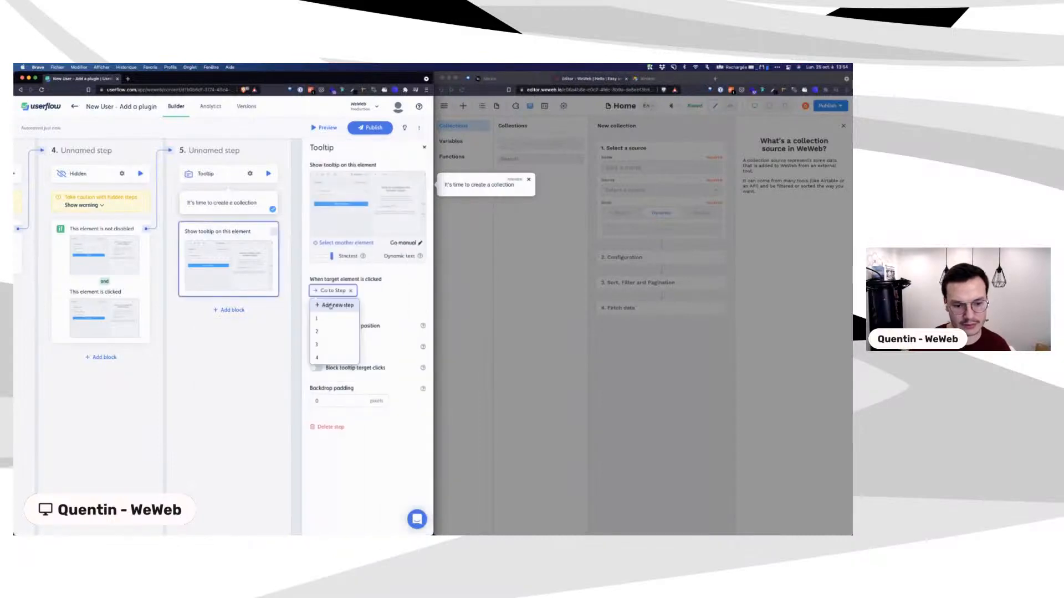
left_click(331, 306)
left_click(295, 234)
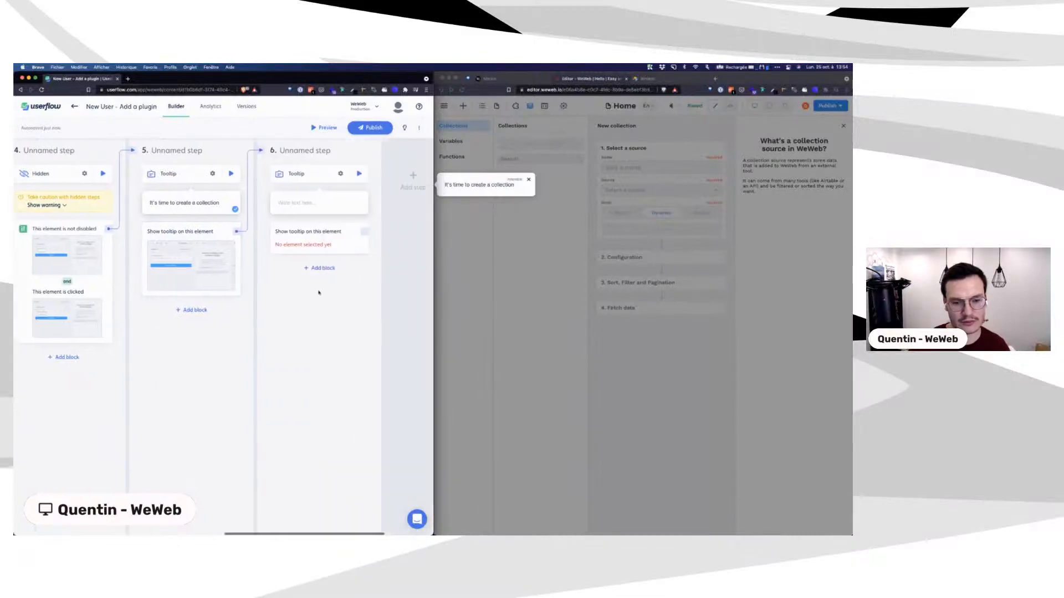
Step: Preview the Userflow flow from step 6, then dismiss WeWeb's New collection form
left_click(349, 174)
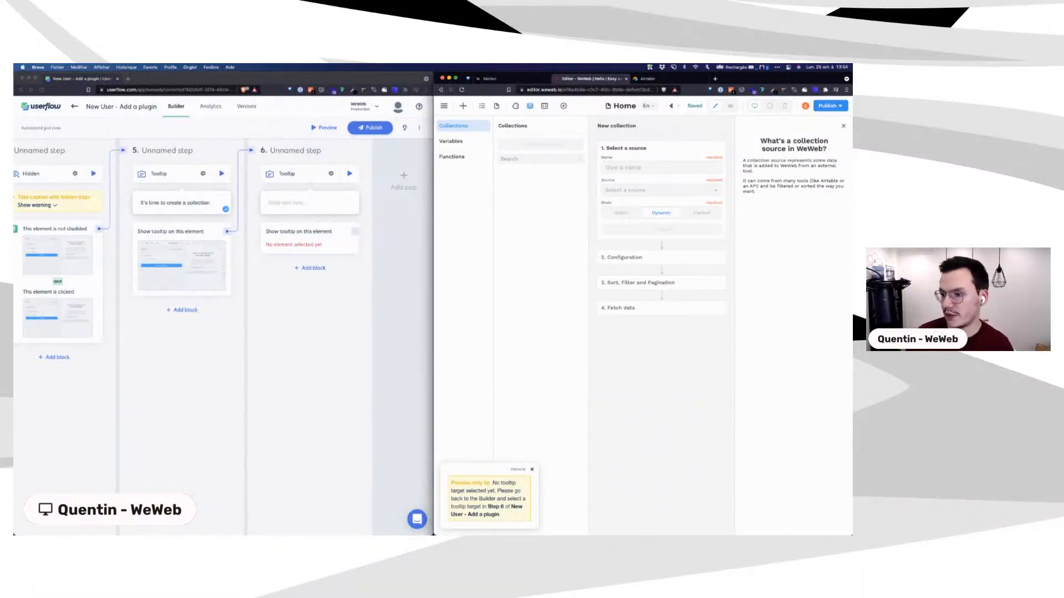
left_click_drag(760, 139, 815, 202)
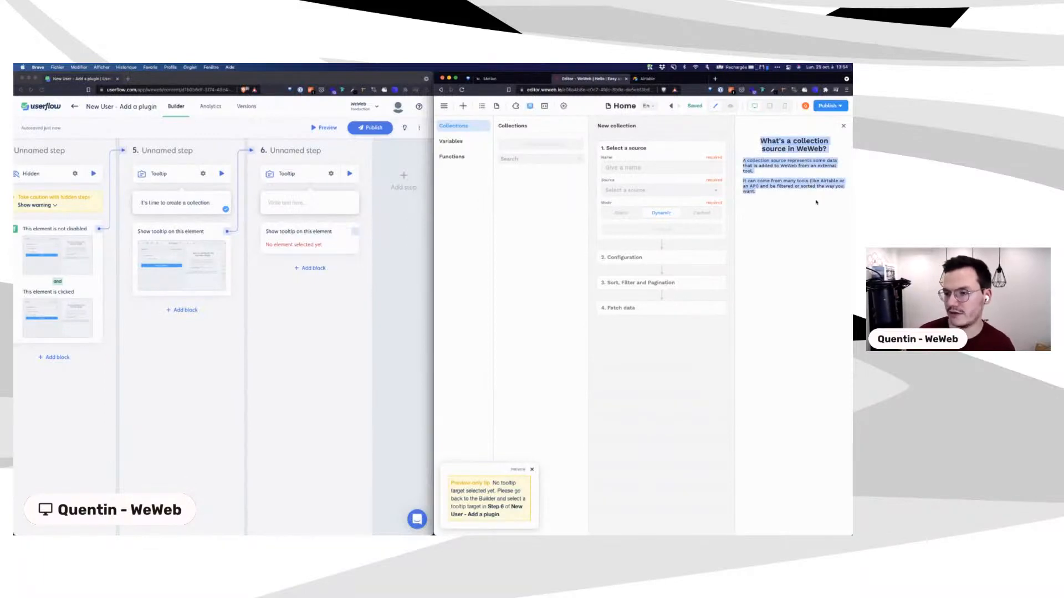
left_click(665, 372)
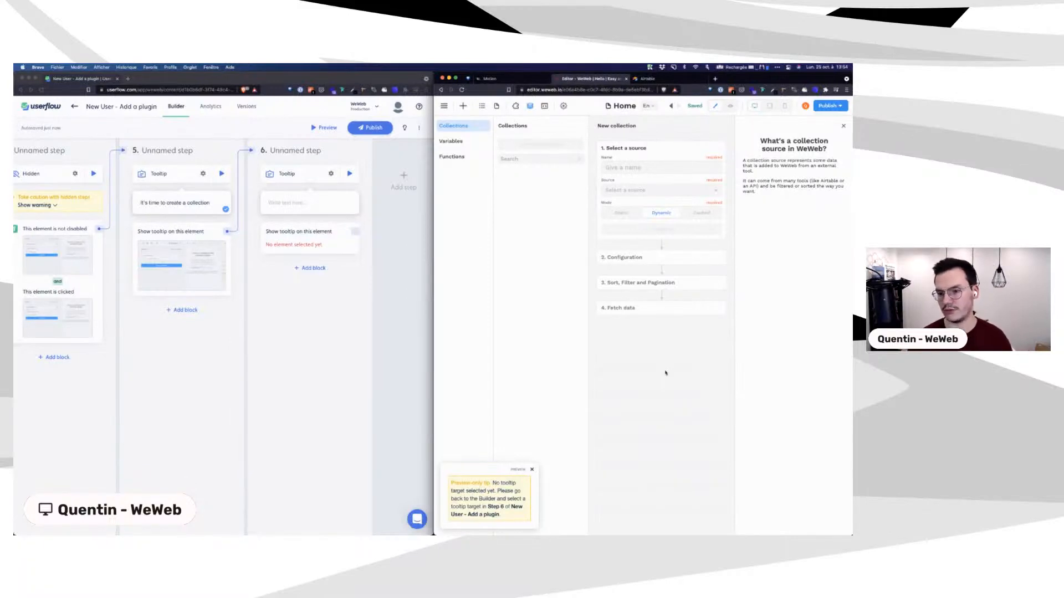
left_click(843, 126)
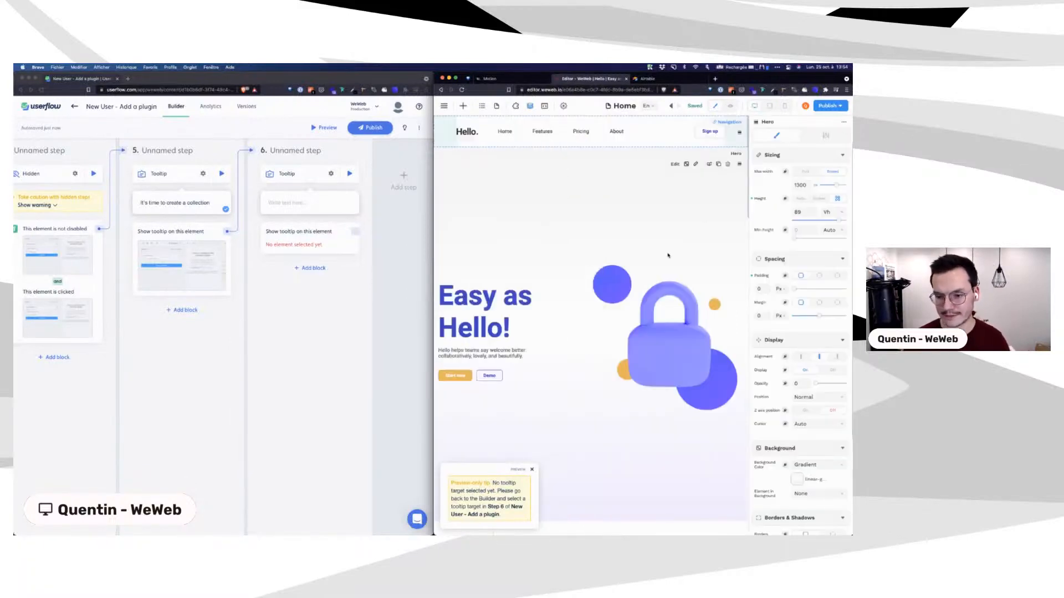
Step: Scroll down to the features section and select the Columns element holding the feature cards
scroll(582, 320, "down", 5)
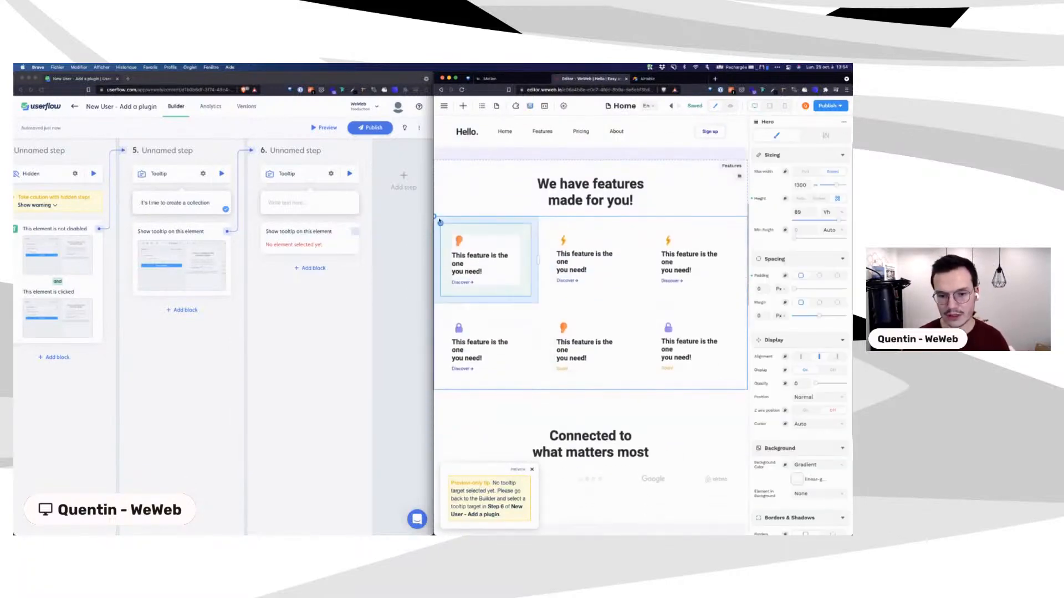
left_click(436, 219)
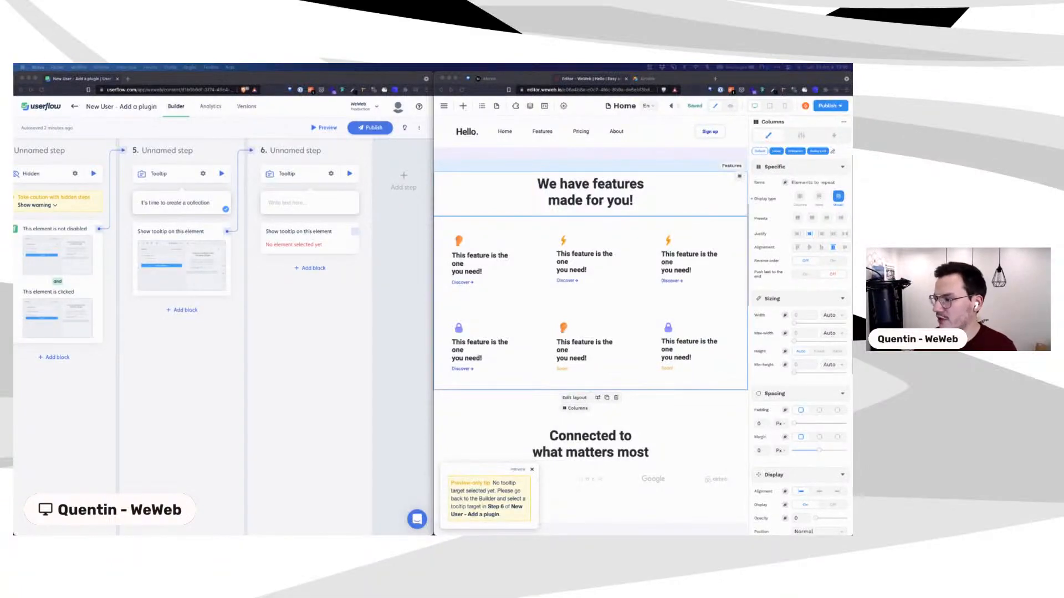
left_click(437, 219)
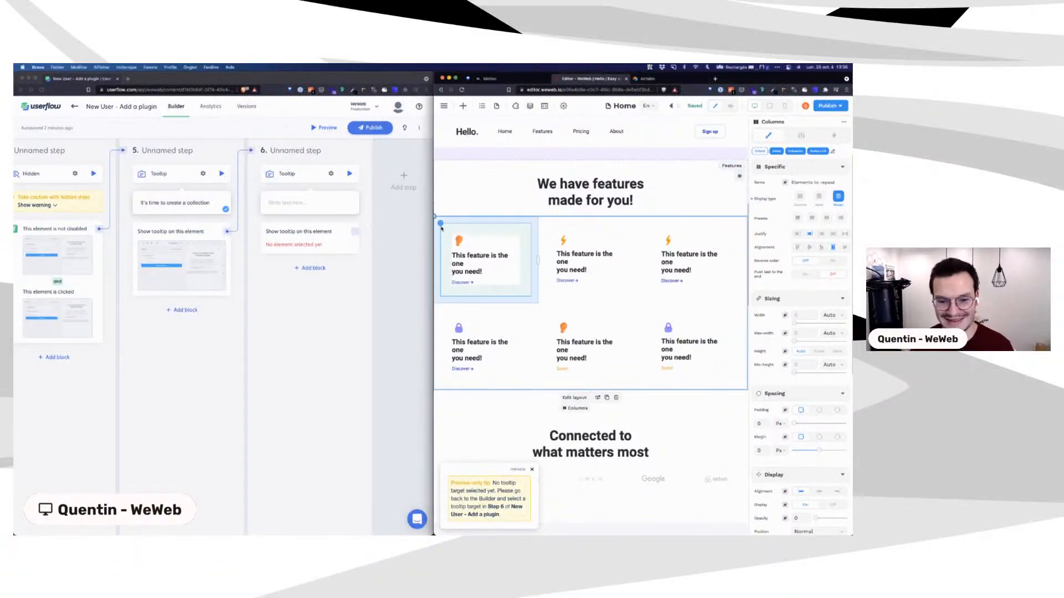